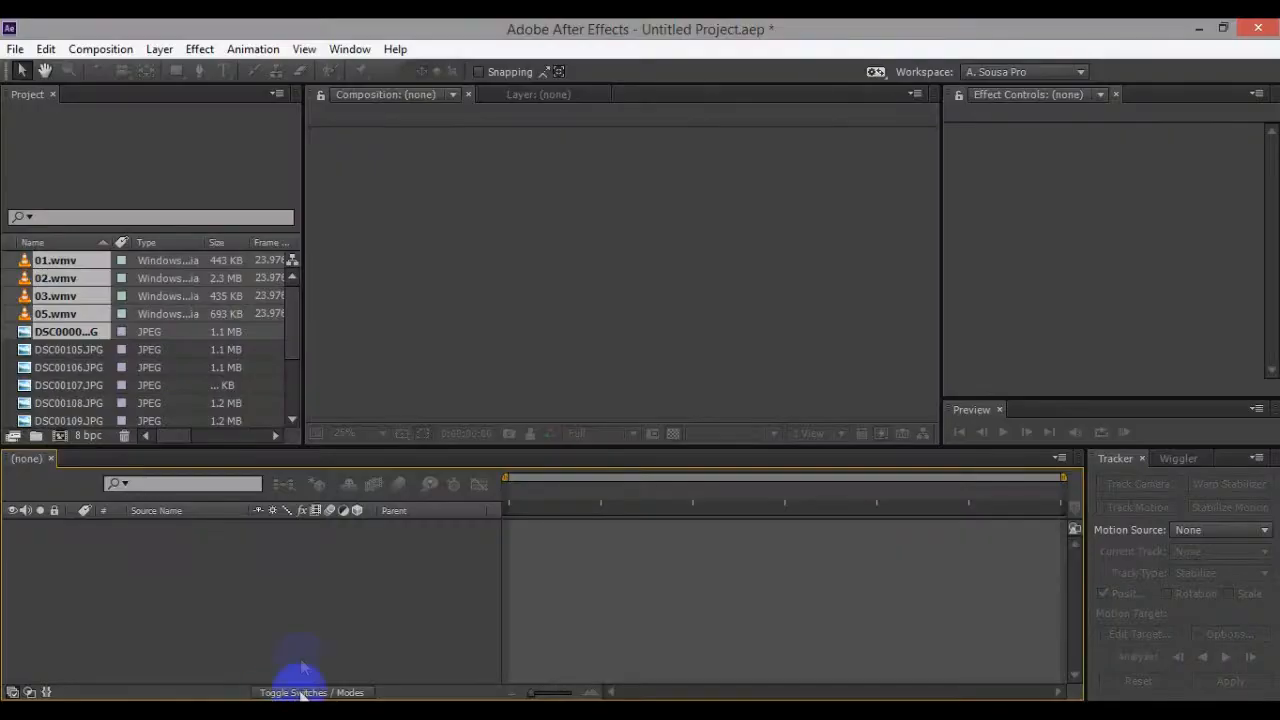
{"action": "left_click", "coordinate": [82, 349]}
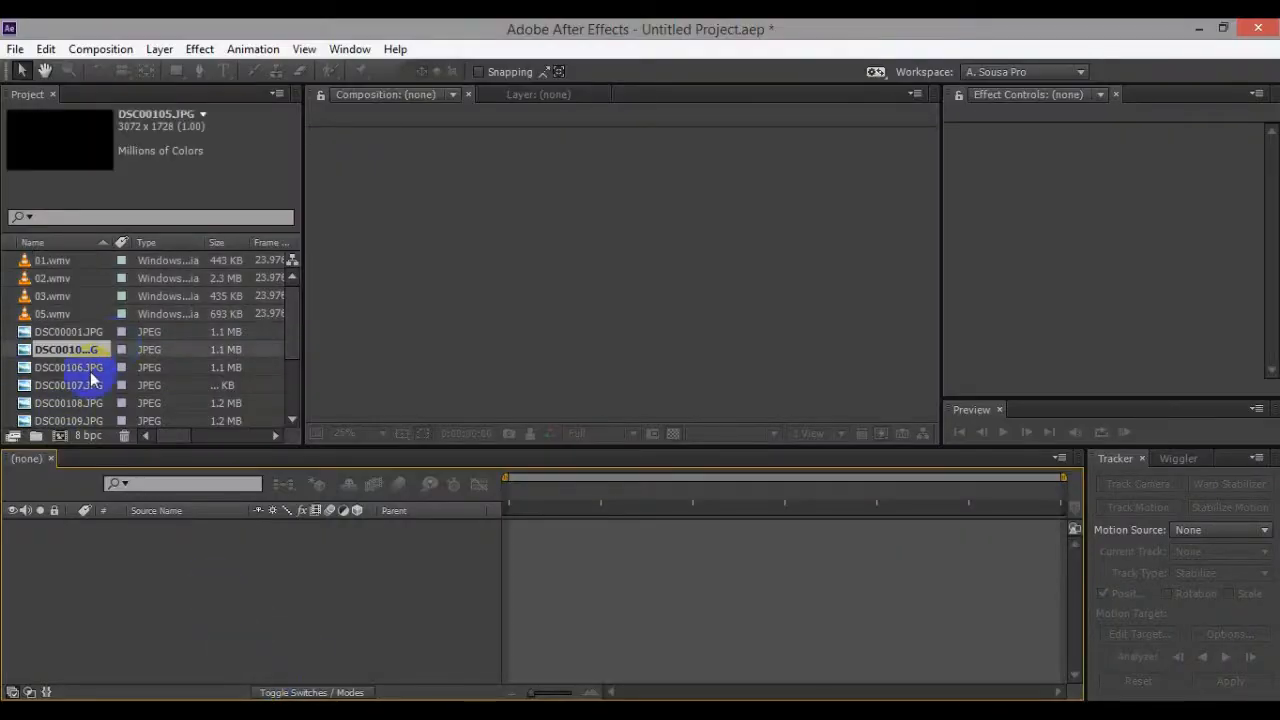
{"action": "right_click", "coordinate": [90, 378]}
{"action": "left_click", "coordinate": [57, 368]}
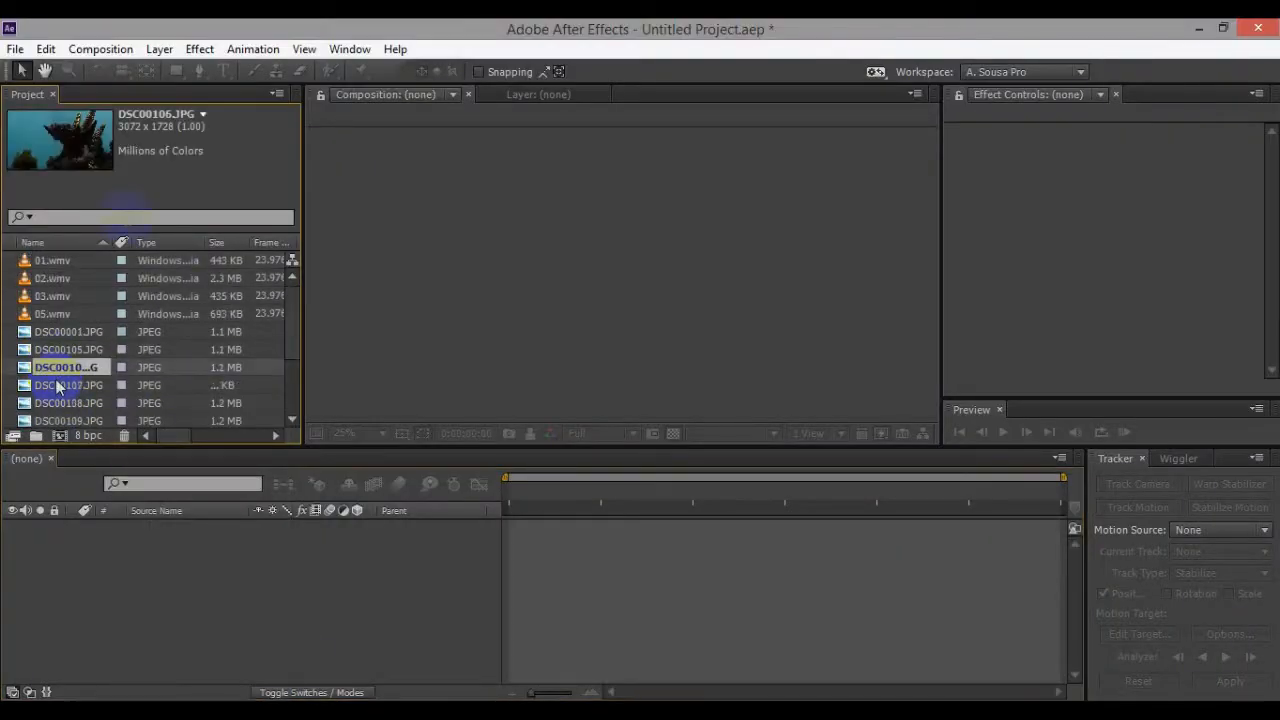
{"action": "scroll", "coordinate": [129, 337], "scroll_direction": "down", "scroll_amount": 2}
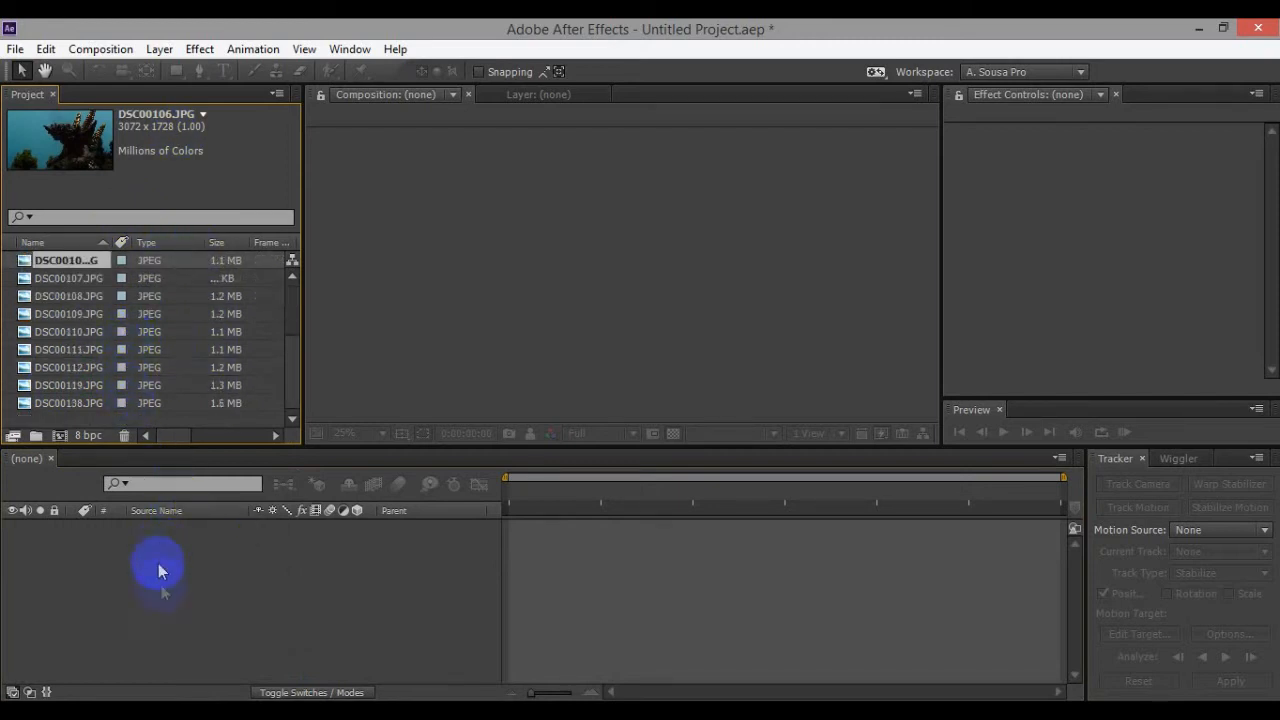
{"action": "scroll", "coordinate": [60, 335], "scroll_direction": "up", "scroll_amount": 2}
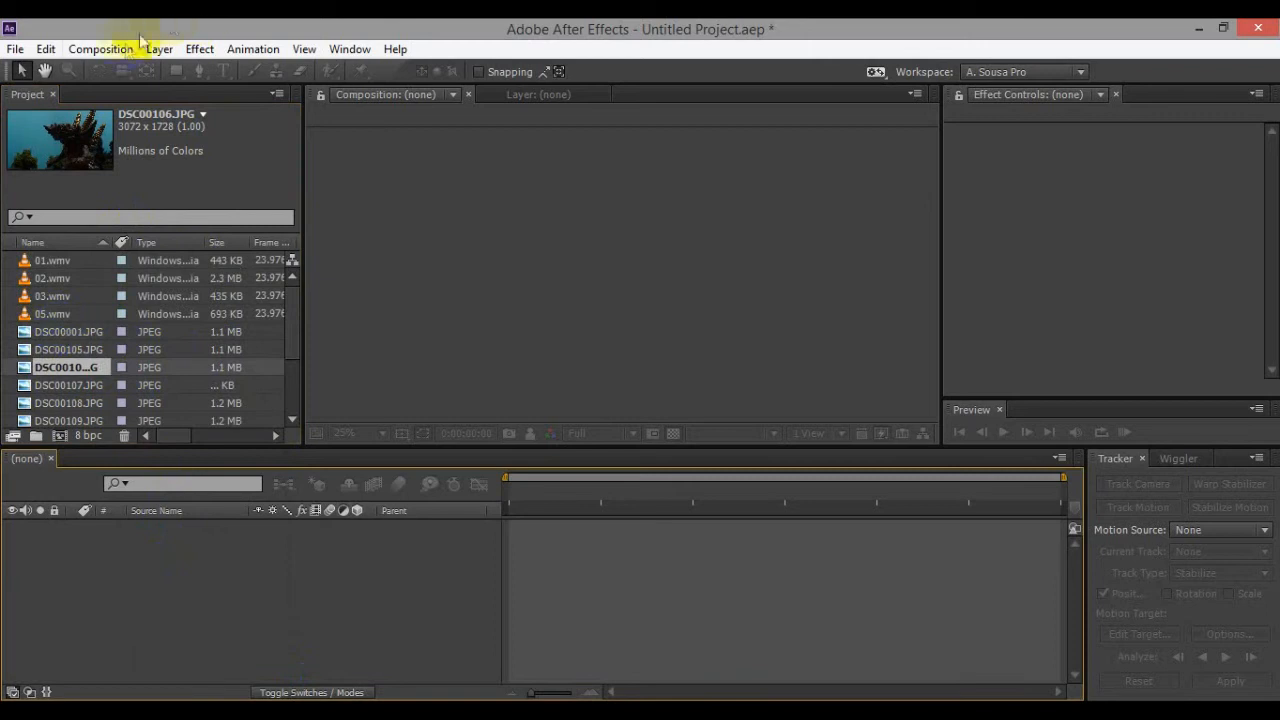
{"action": "left_click", "coordinate": [115, 54]}
{"action": "left_click", "coordinate": [137, 72]}
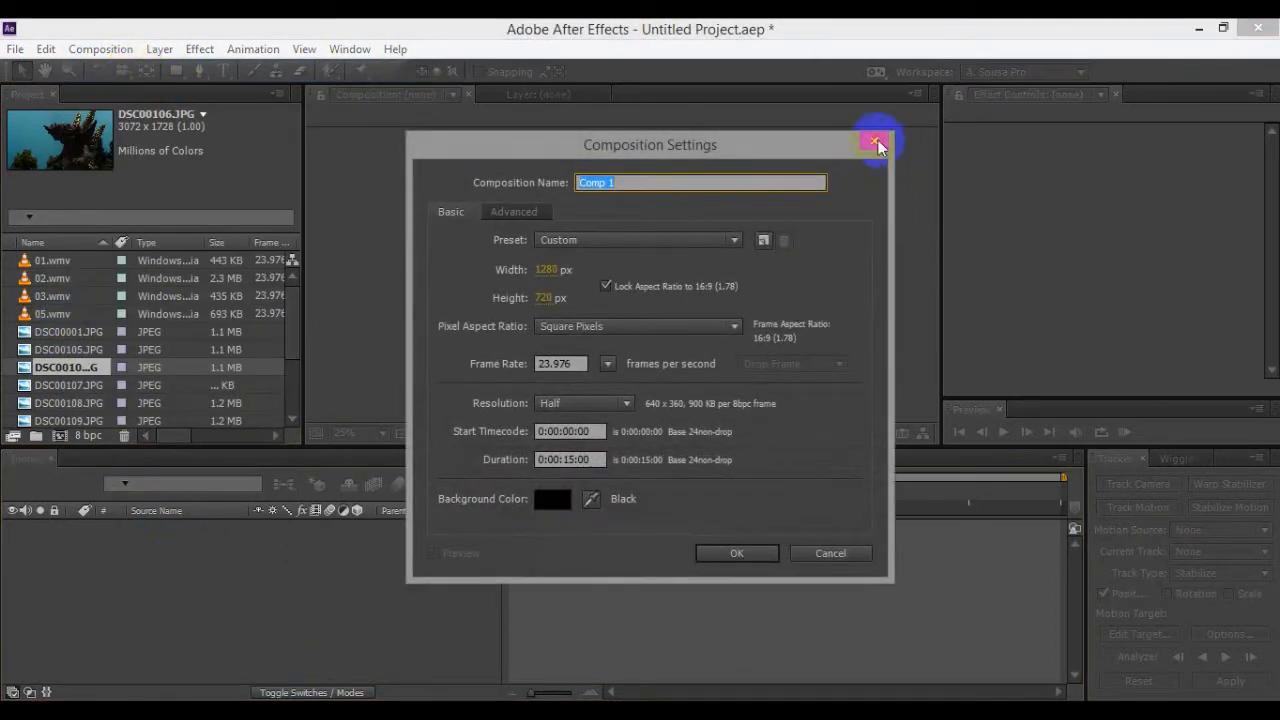
{"action": "left_click", "coordinate": [875, 142]}
{"action": "left_click", "coordinate": [55, 260]}
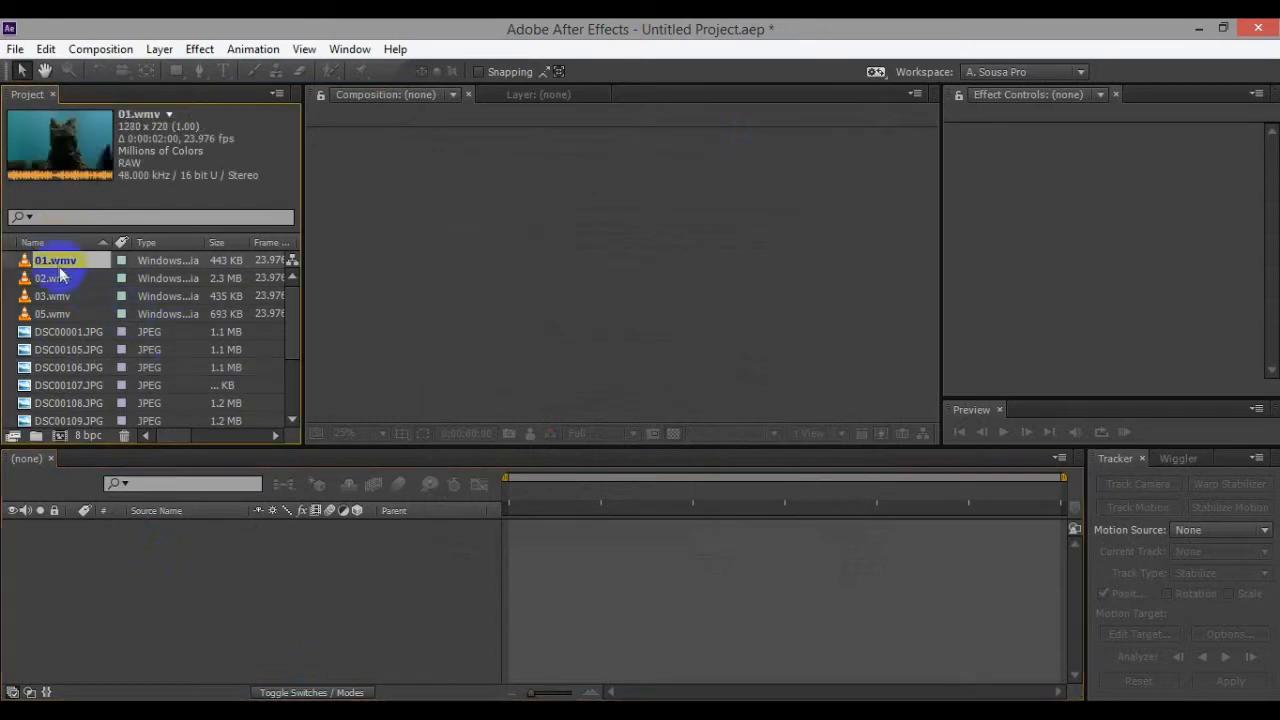
Step: Create composition 01 from 01.wmv and set its duration to 15 seconds in Composition Settings
{"action": "left_click_drag", "start_coordinate": [195, 597], "coordinate": [194, 596]}
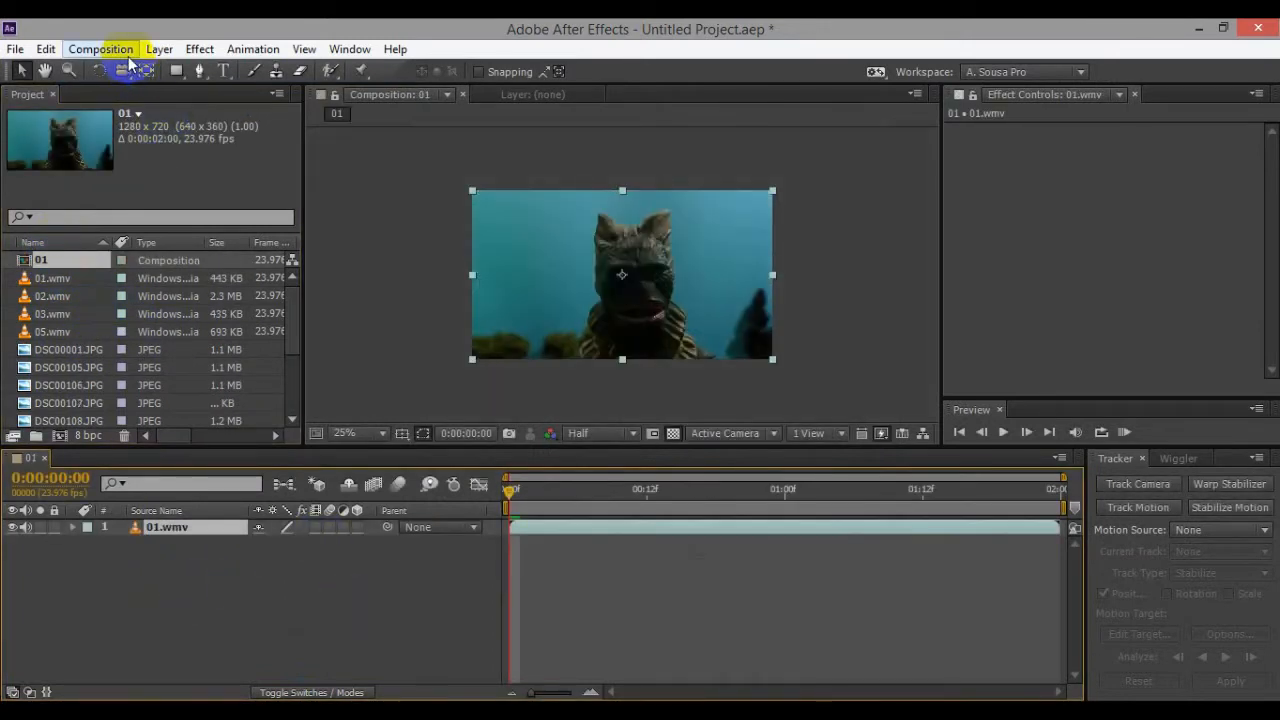
{"action": "left_click", "coordinate": [101, 49]}
{"action": "mouse_move", "coordinate": [114, 297]}
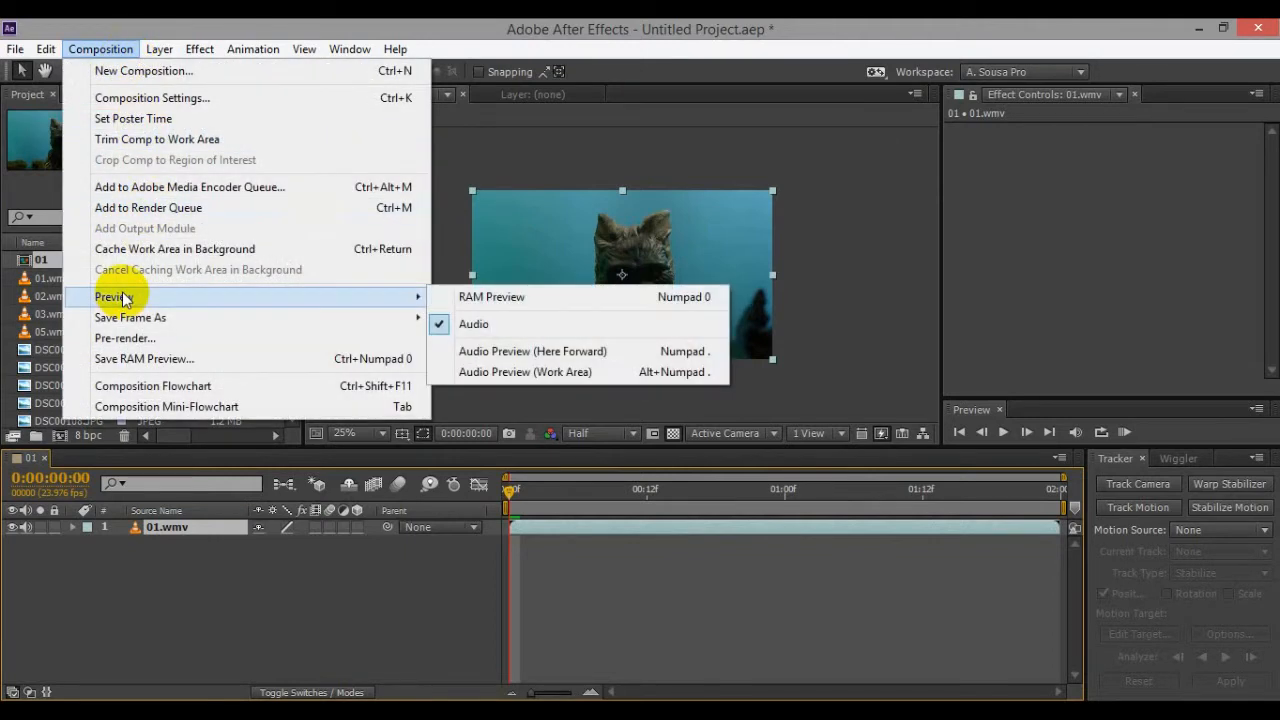
{"action": "left_click", "coordinate": [171, 97]}
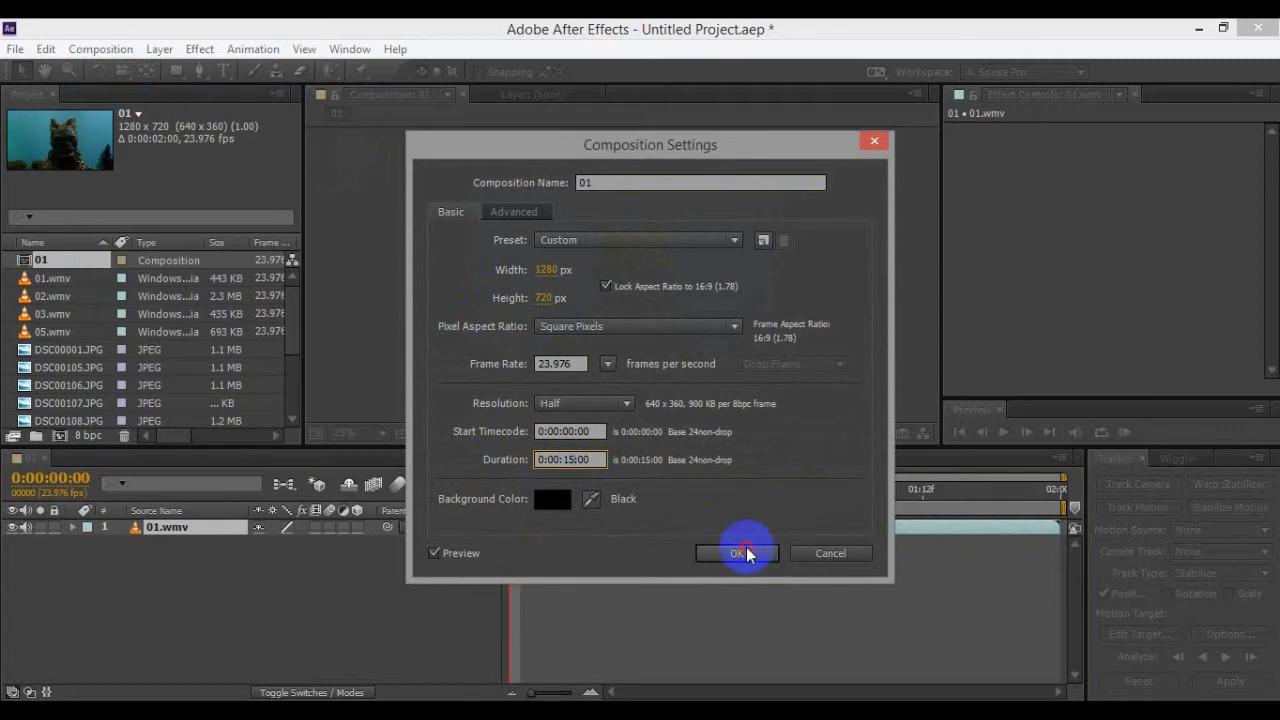
{"action": "left_click", "coordinate": [746, 554]}
{"action": "left_click_drag", "start_coordinate": [566, 692], "coordinate": [521, 692]}
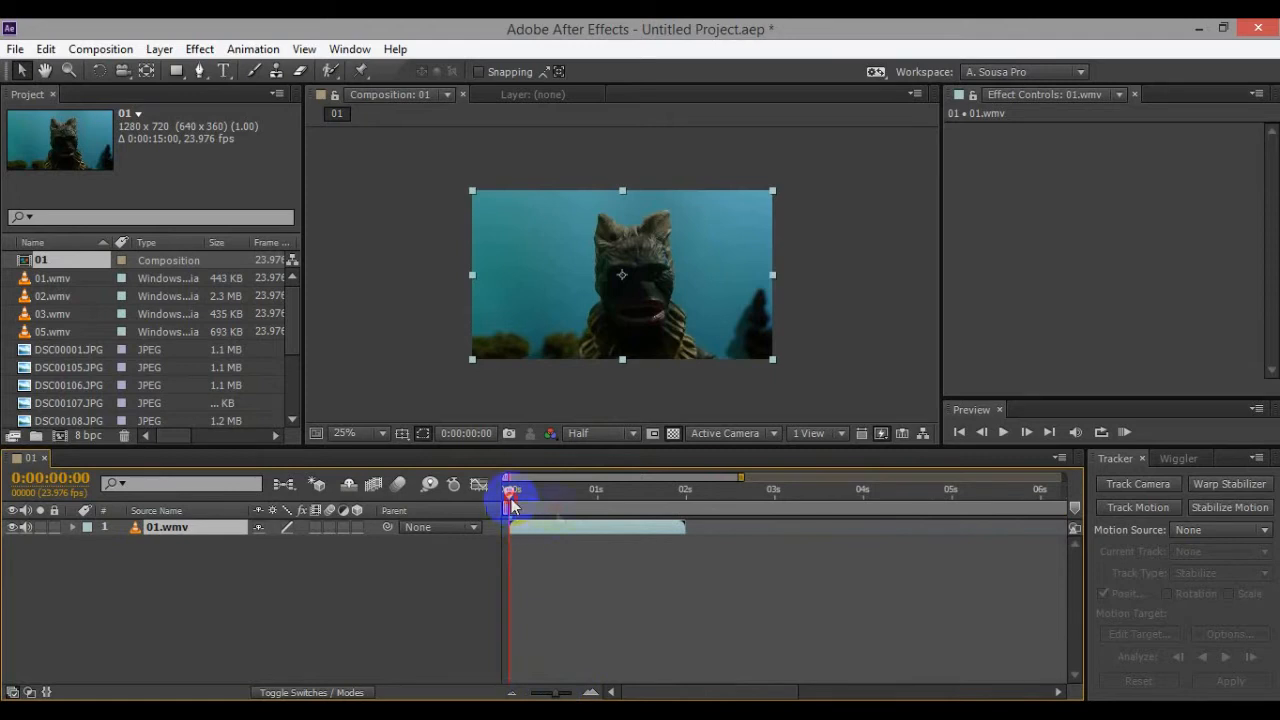
{"action": "left_click_drag", "start_coordinate": [511, 498], "coordinate": [656, 522]}
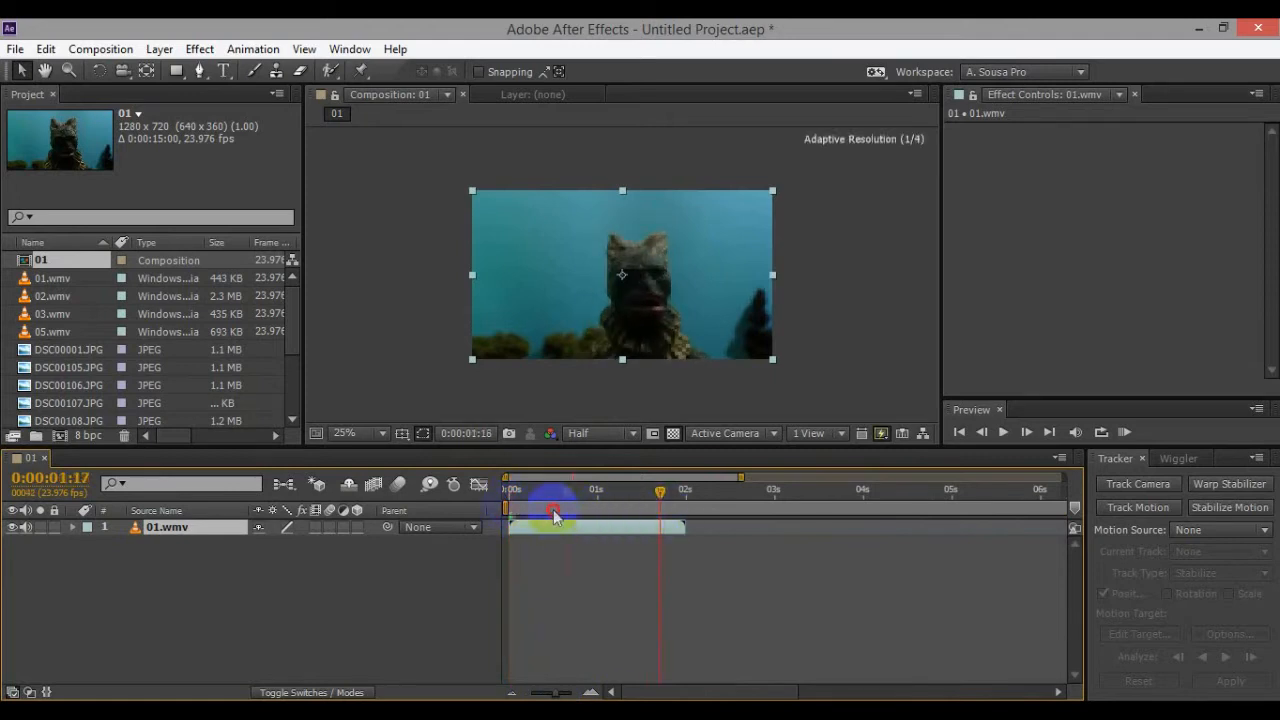
{"action": "left_click_drag", "start_coordinate": [555, 513], "coordinate": [468, 514]}
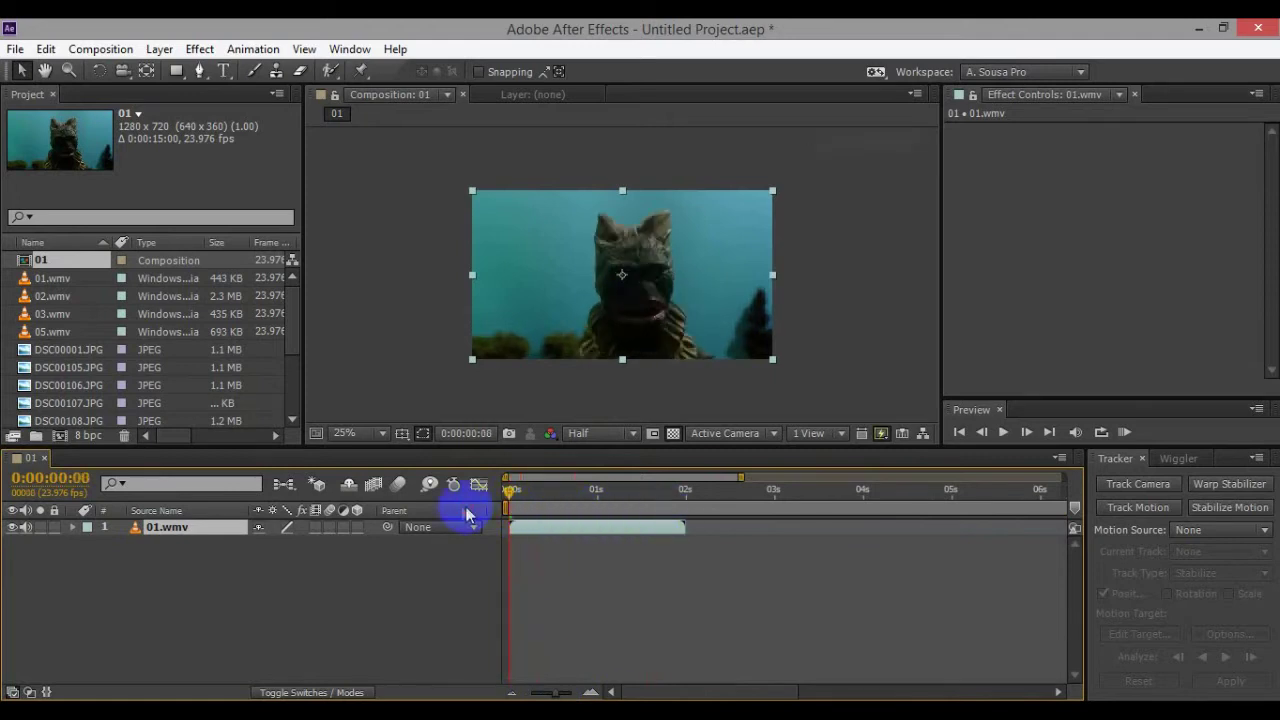
{"action": "left_click", "coordinate": [687, 497]}
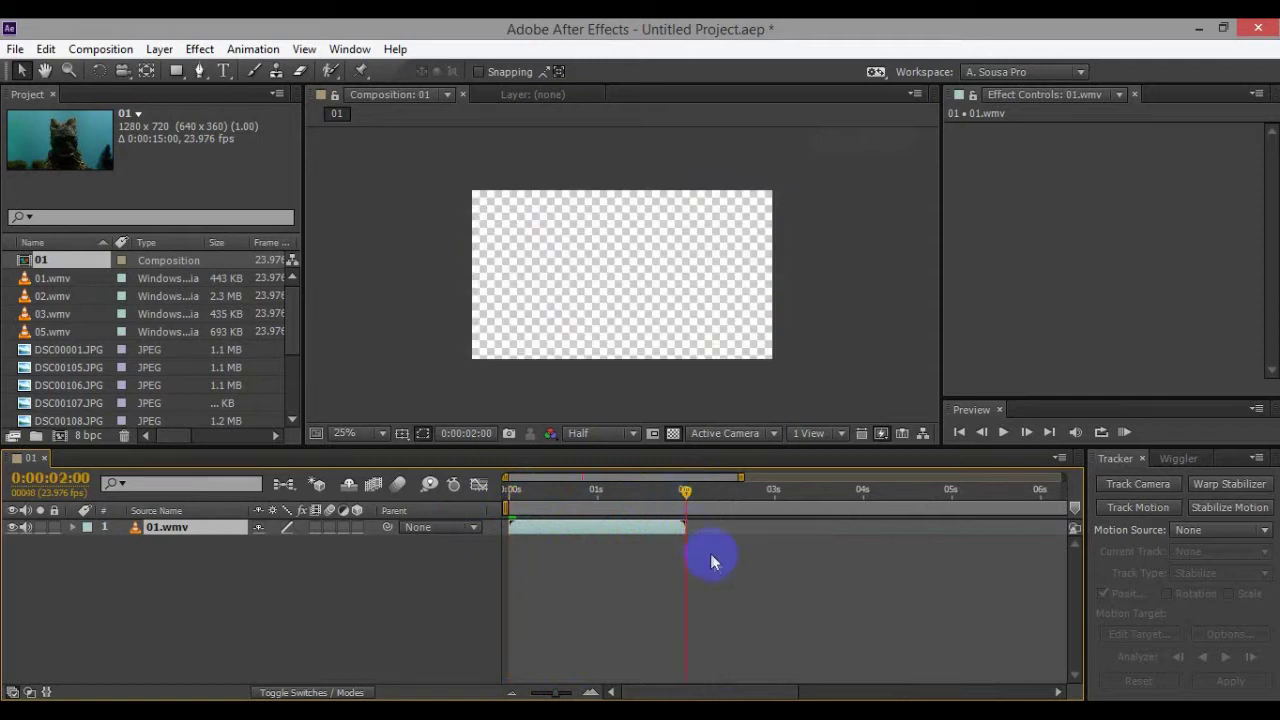
{"action": "left_click", "coordinate": [50, 297]}
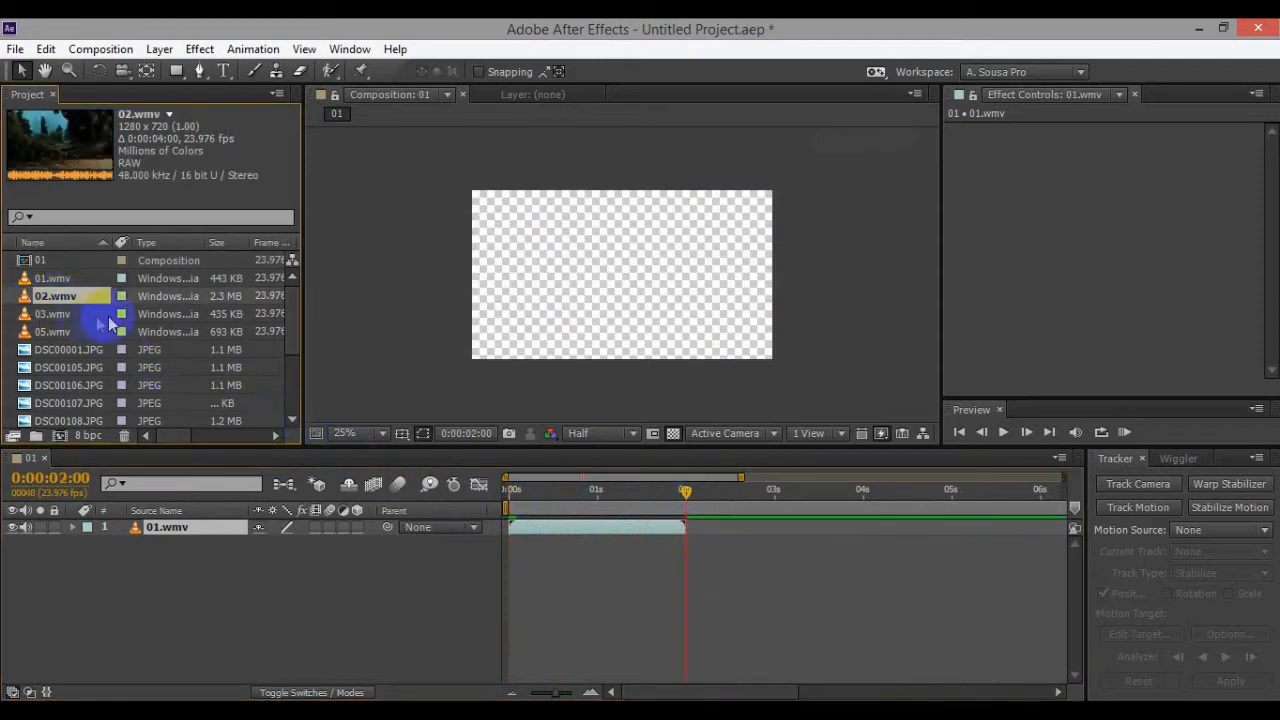
{"action": "left_click", "coordinate": [55, 314]}
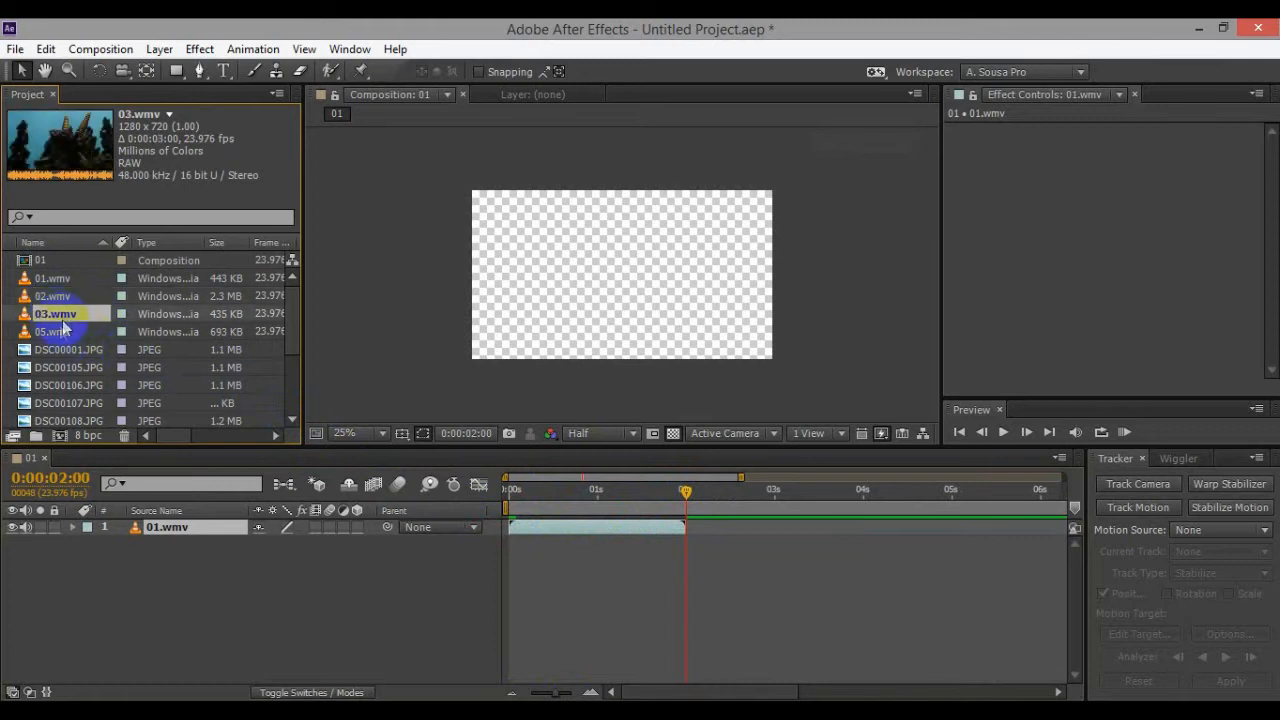
{"action": "left_click", "coordinate": [70, 366]}
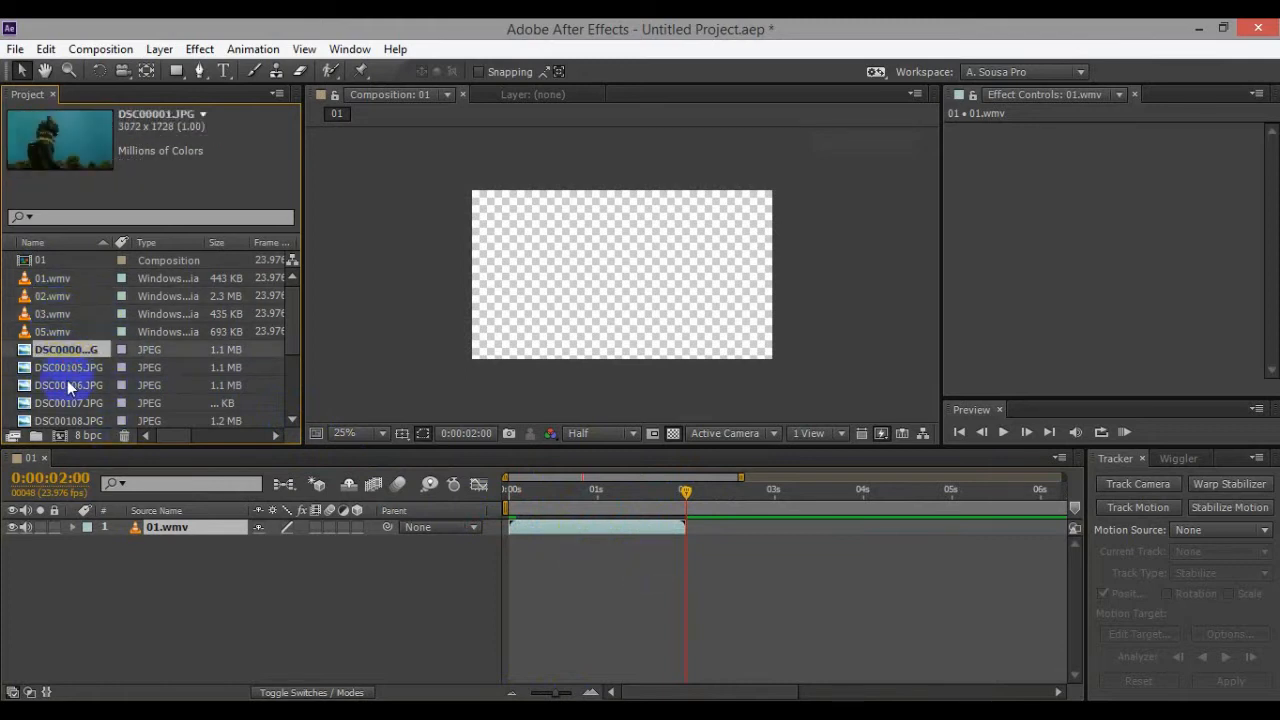
{"action": "key", "text": "Return"}
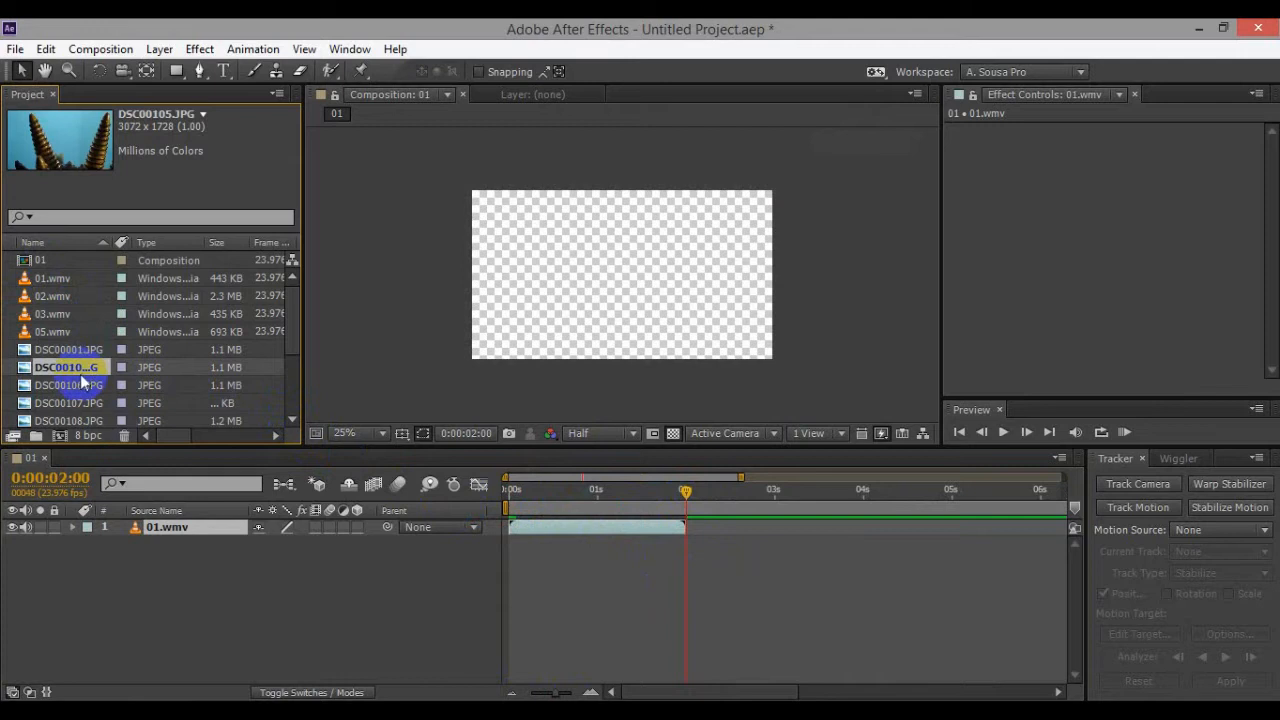
{"action": "left_click", "coordinate": [82, 381]}
{"action": "key", "text": "Return"}
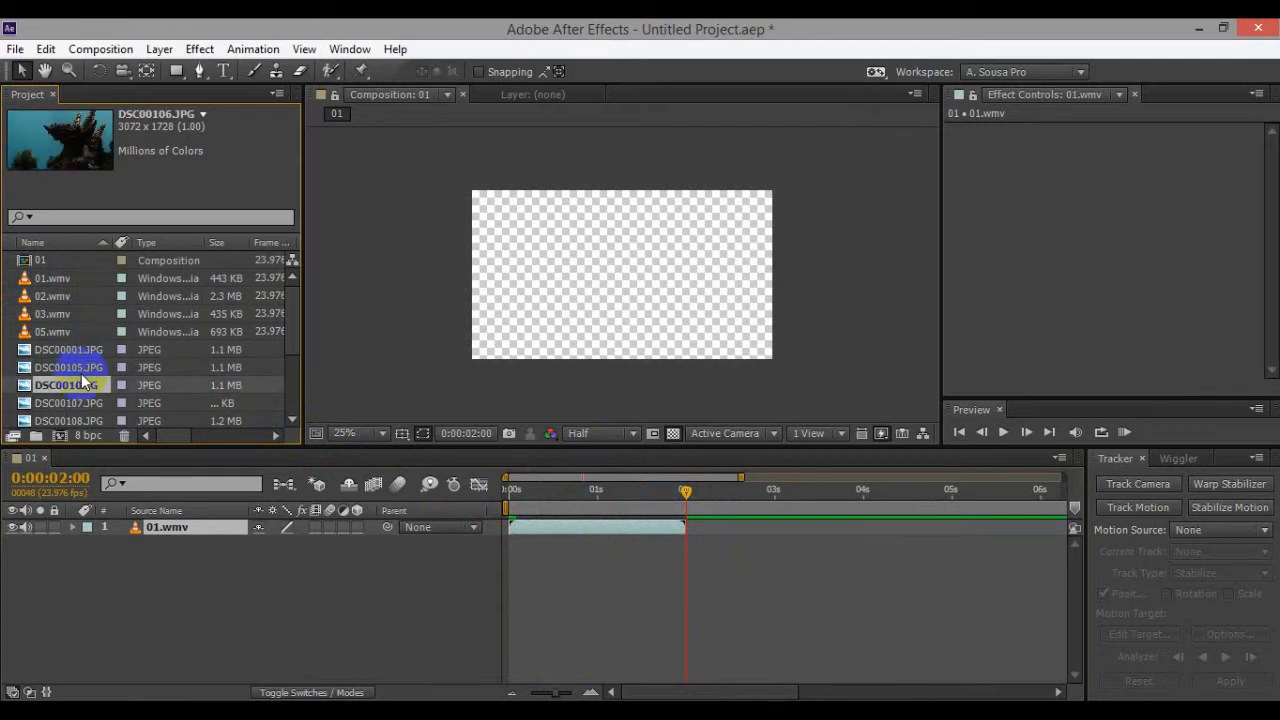
{"action": "key", "text": "Return"}
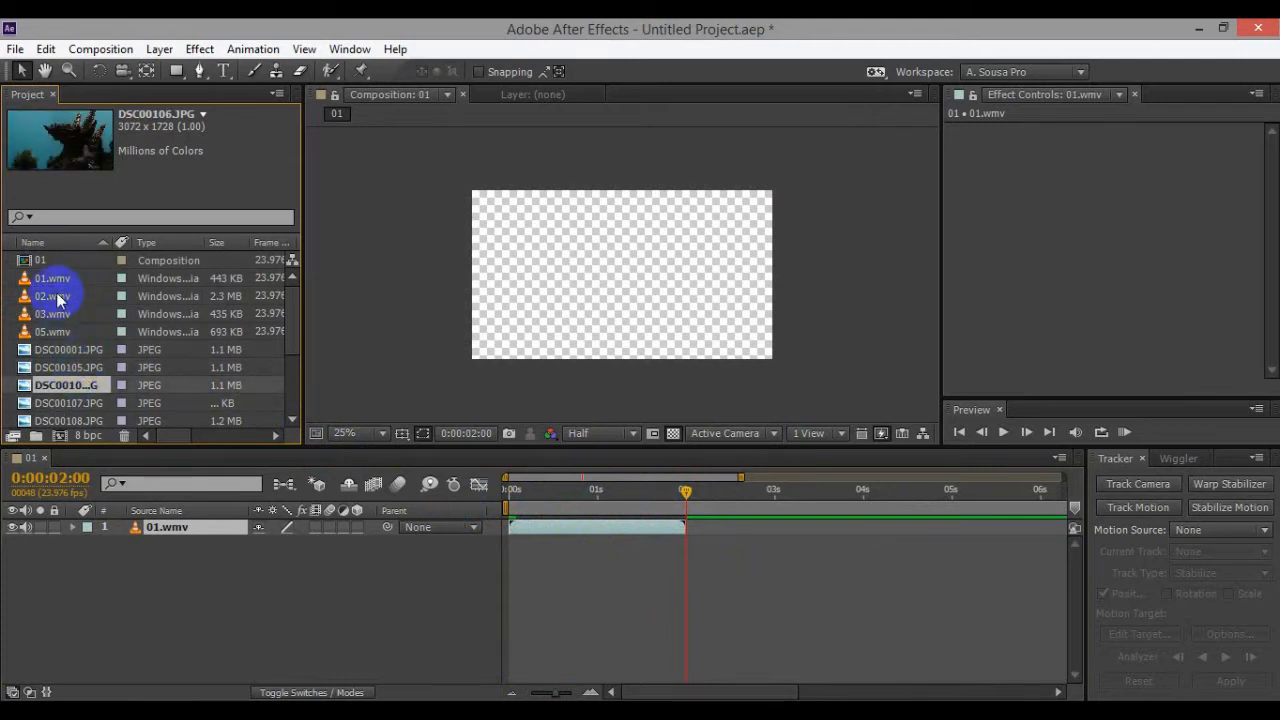
{"action": "left_click", "coordinate": [69, 352], "text": "ctrl"}
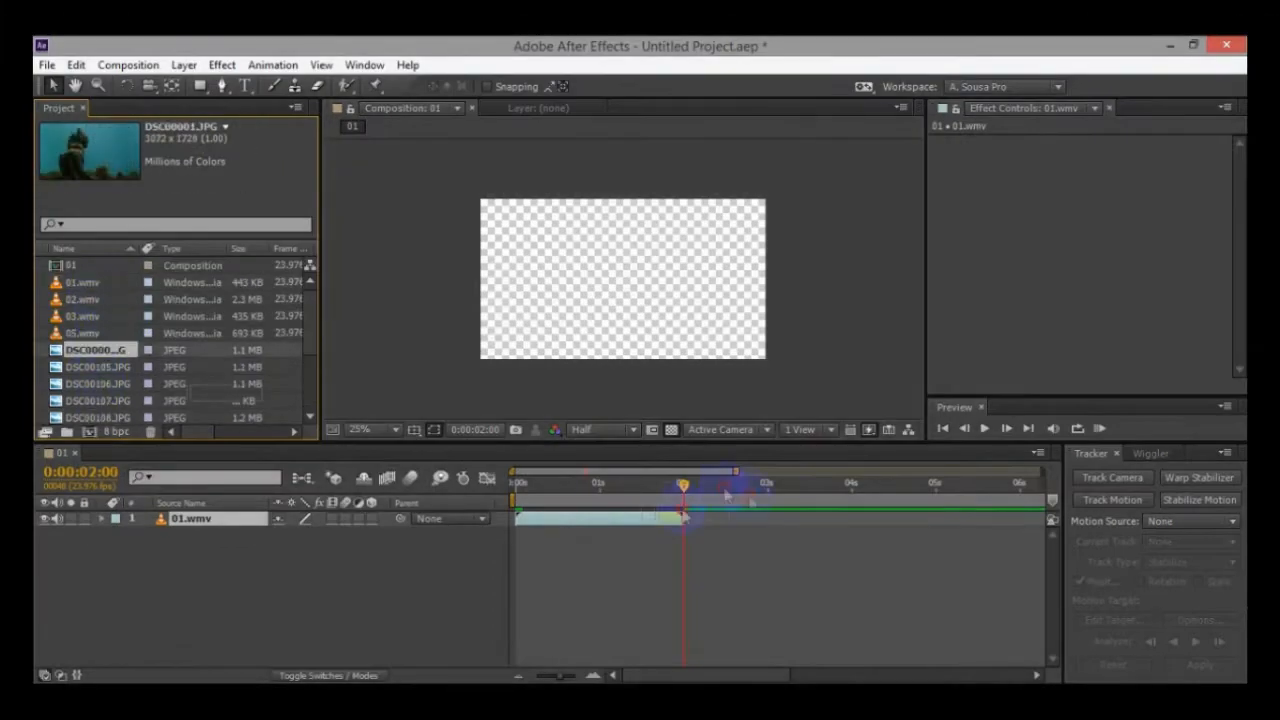
Step: Add DSC00001 at 2 s, 02.wmv, then DSC00105 at 7 s fitted to the comp frame
{"action": "left_click_drag", "start_coordinate": [69, 350], "coordinate": [680, 580]}
{"action": "left_click_drag", "start_coordinate": [86, 299], "coordinate": [790, 660]}
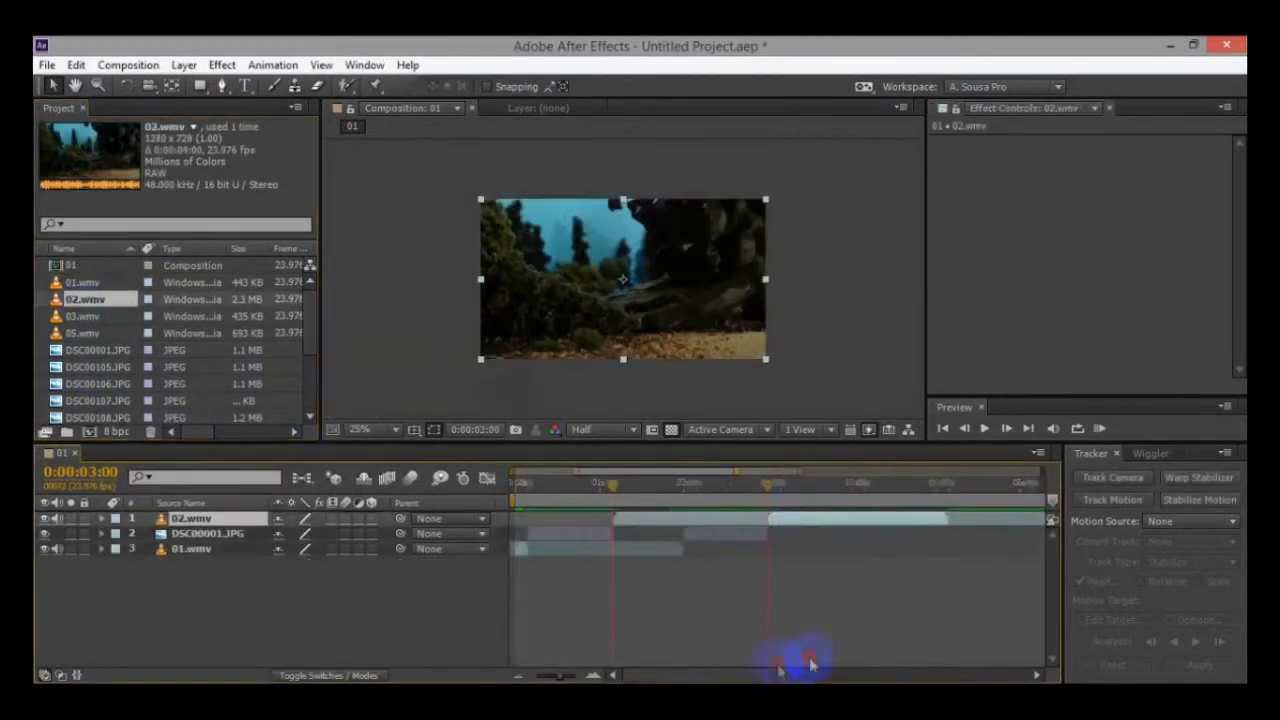
{"action": "left_click", "coordinate": [766, 484]}
{"action": "key", "text": "ctrl+/"}
{"action": "right_click", "coordinate": [651, 303]}
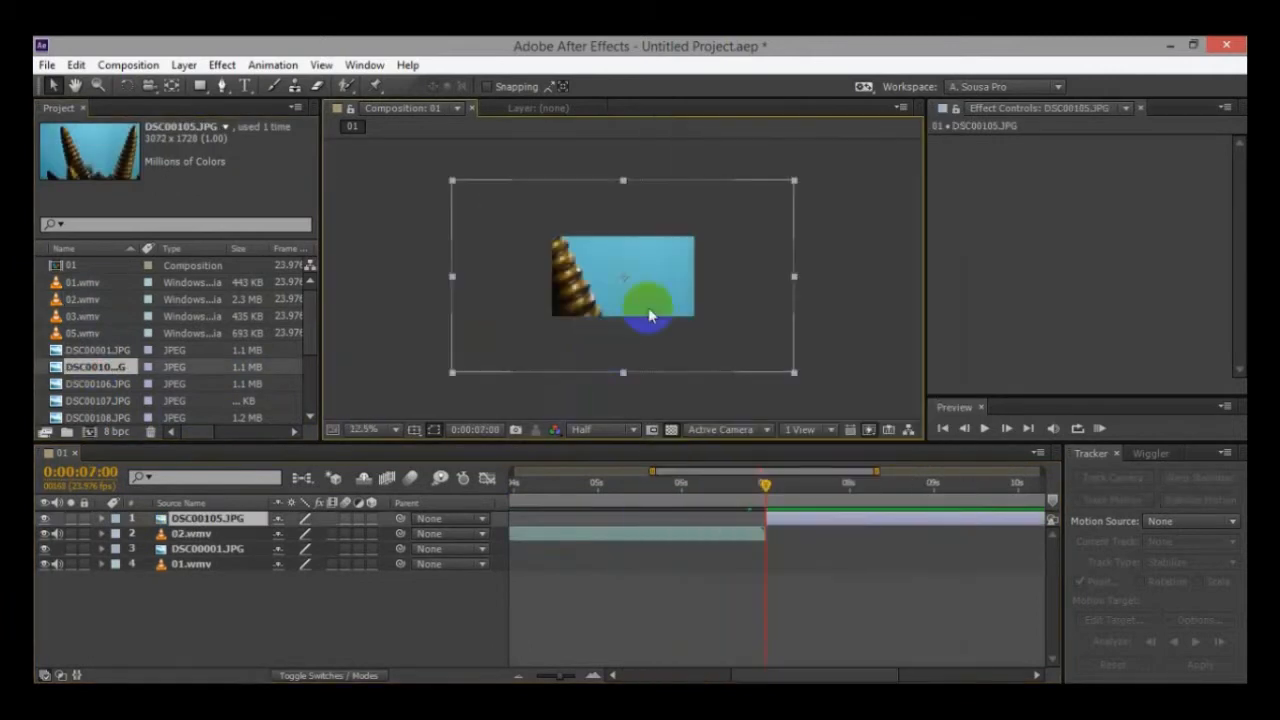
{"action": "key", "text": "ctrl+alt+f"}
Step: Add 03.wmv, then DSC00001 at 12 s ending at 14 s with a Scale keyframe for a zoom
{"action": "left_click_drag", "start_coordinate": [823, 508], "coordinate": [929, 514]}
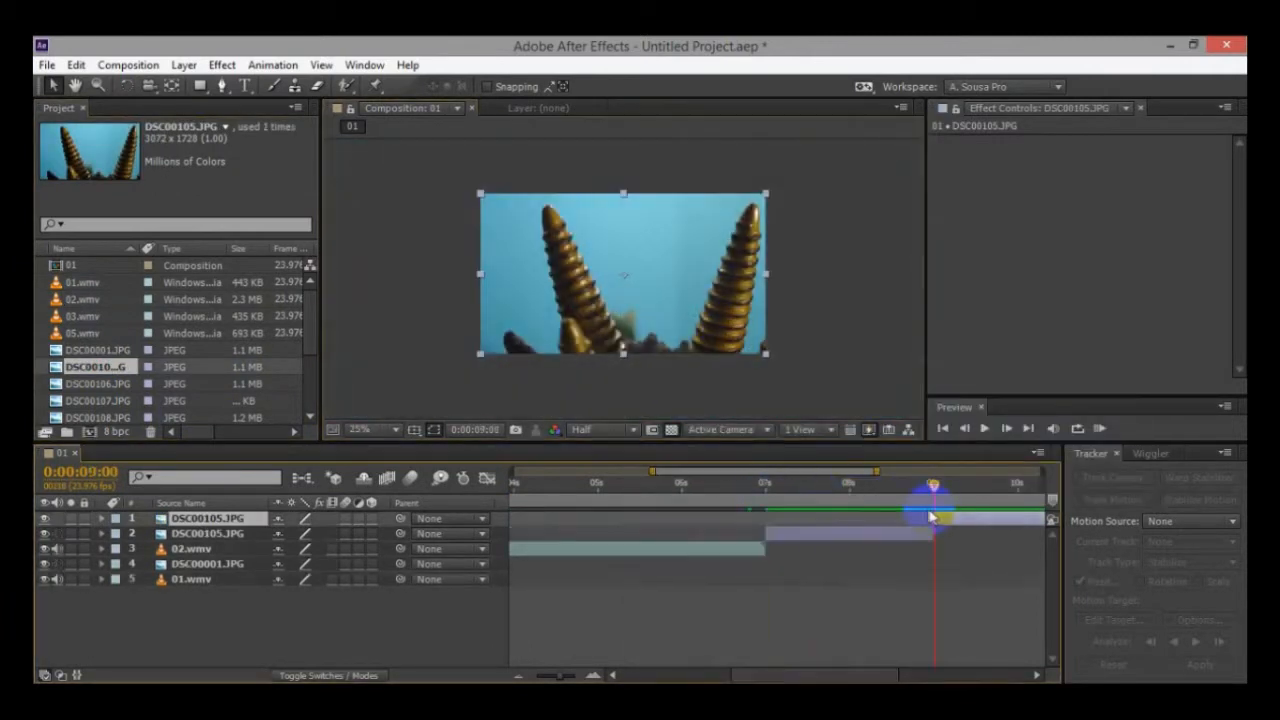
{"action": "left_click_drag", "start_coordinate": [85, 316], "coordinate": [760, 516]}
{"action": "left_click", "coordinate": [925, 484]}
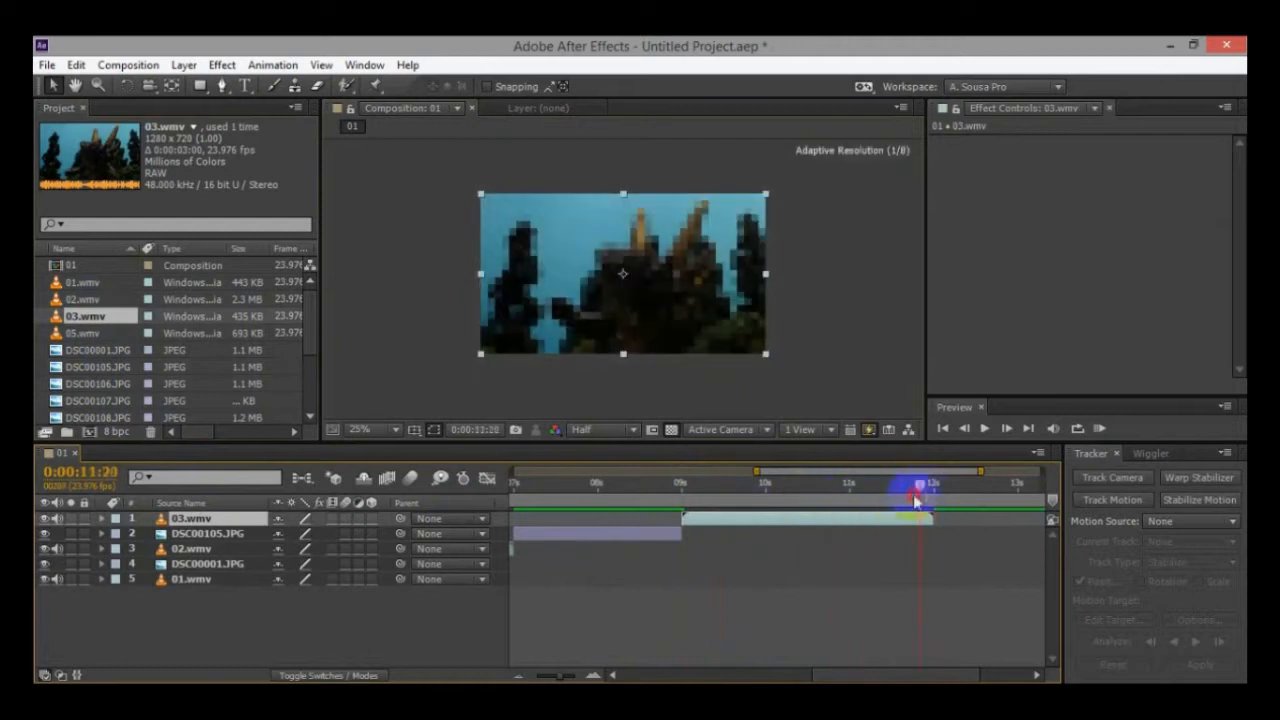
{"action": "left_click_drag", "start_coordinate": [95, 350], "coordinate": [960, 517]}
{"action": "left_click", "coordinate": [118, 66]}
{"action": "left_click", "coordinate": [666, 514]}
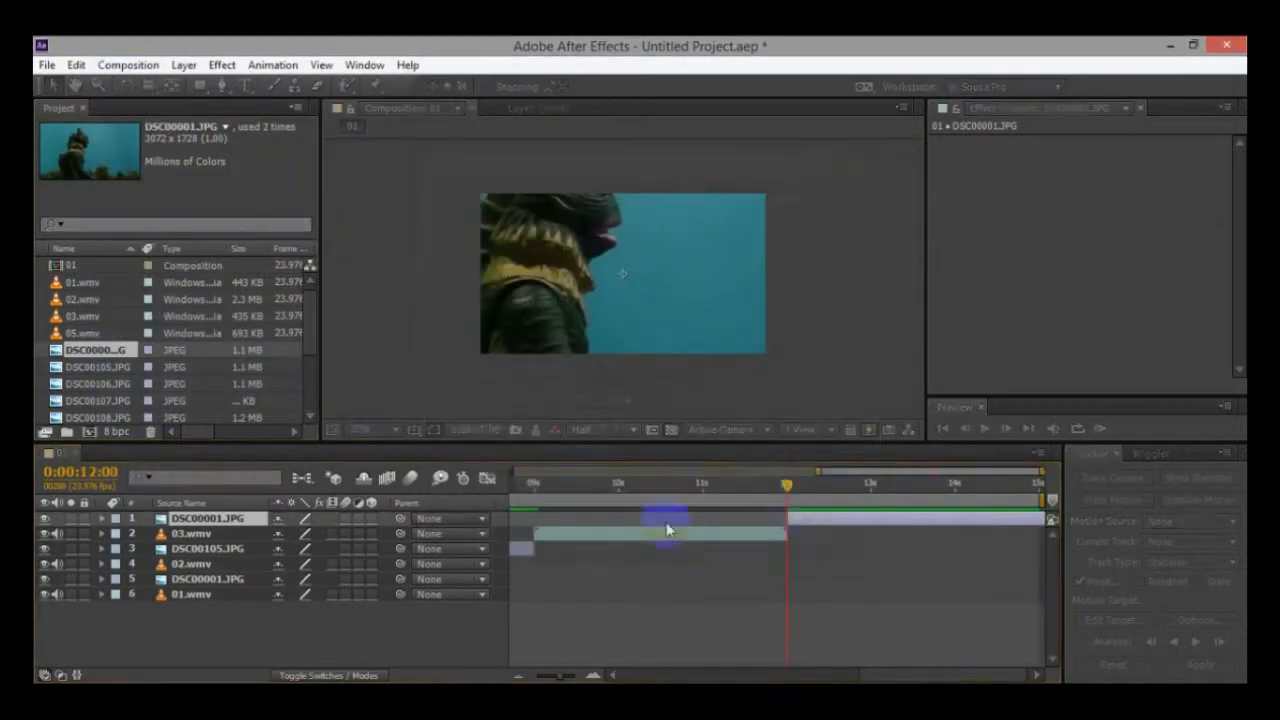
{"action": "key", "text": "alt+]"}
{"action": "key", "text": "alt+shift+s"}
{"action": "left_click", "coordinate": [243, 543]}
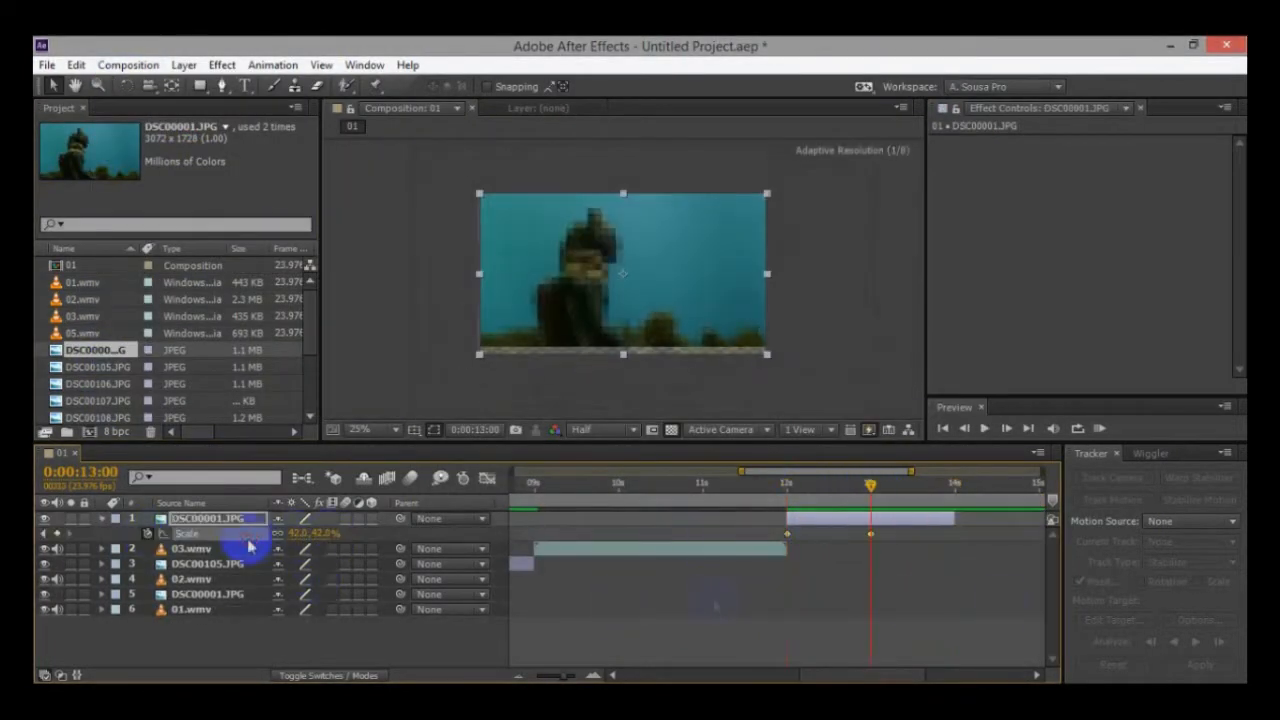
{"action": "right_click", "coordinate": [634, 114]}
Step: Add DSC00106 at the 14-second mark and pick DSC00108 for the 16-second mark
{"action": "left_click_drag", "start_coordinate": [955, 484], "coordinate": [960, 510]}
{"action": "key", "text": "Page_Down"}
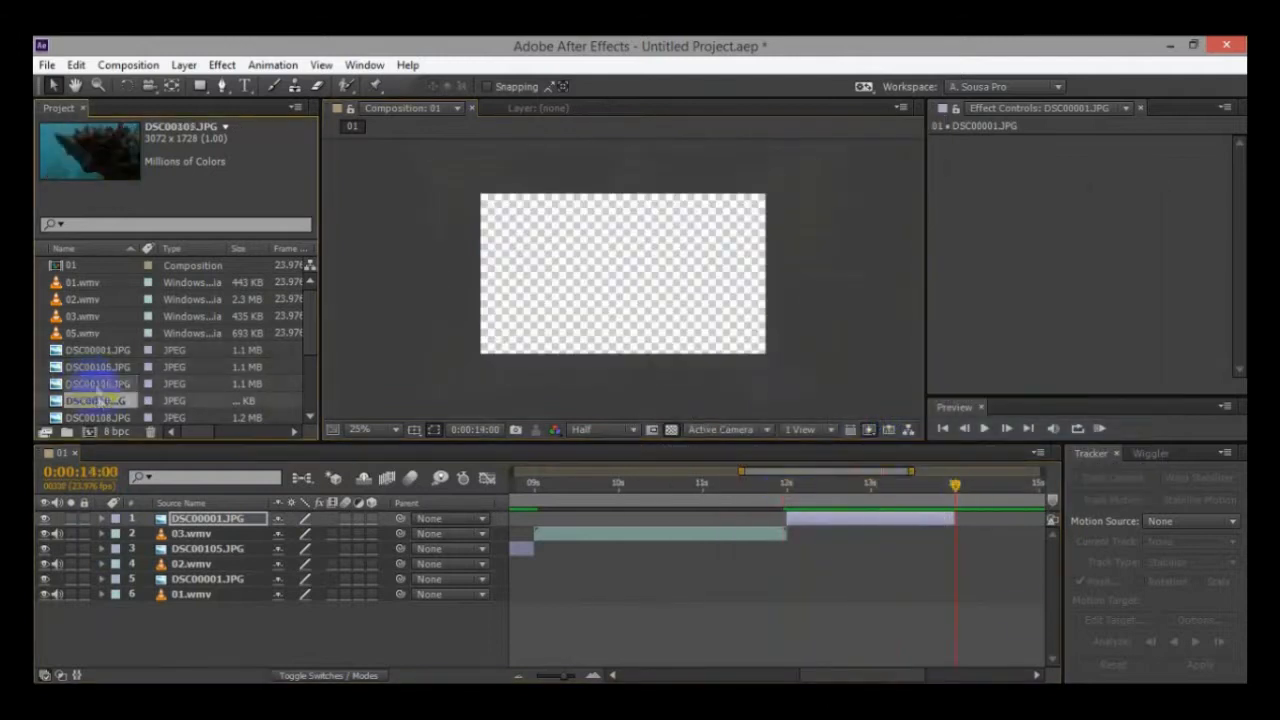
{"action": "left_click_drag", "start_coordinate": [97, 383], "coordinate": [666, 343]}
{"action": "mouse_move", "coordinate": [777, 491]}
{"action": "left_mouse_down"}
{"action": "mouse_move", "coordinate": [806, 484]}
{"action": "mouse_move", "coordinate": [810, 520]}
{"action": "left_mouse_up"}
{"action": "left_click", "coordinate": [810, 520]}
Step: Fit DSC00108 to the comp, duplicate it and start tracing the kaiju's yellow eyes
{"action": "right_click", "coordinate": [686, 114]}
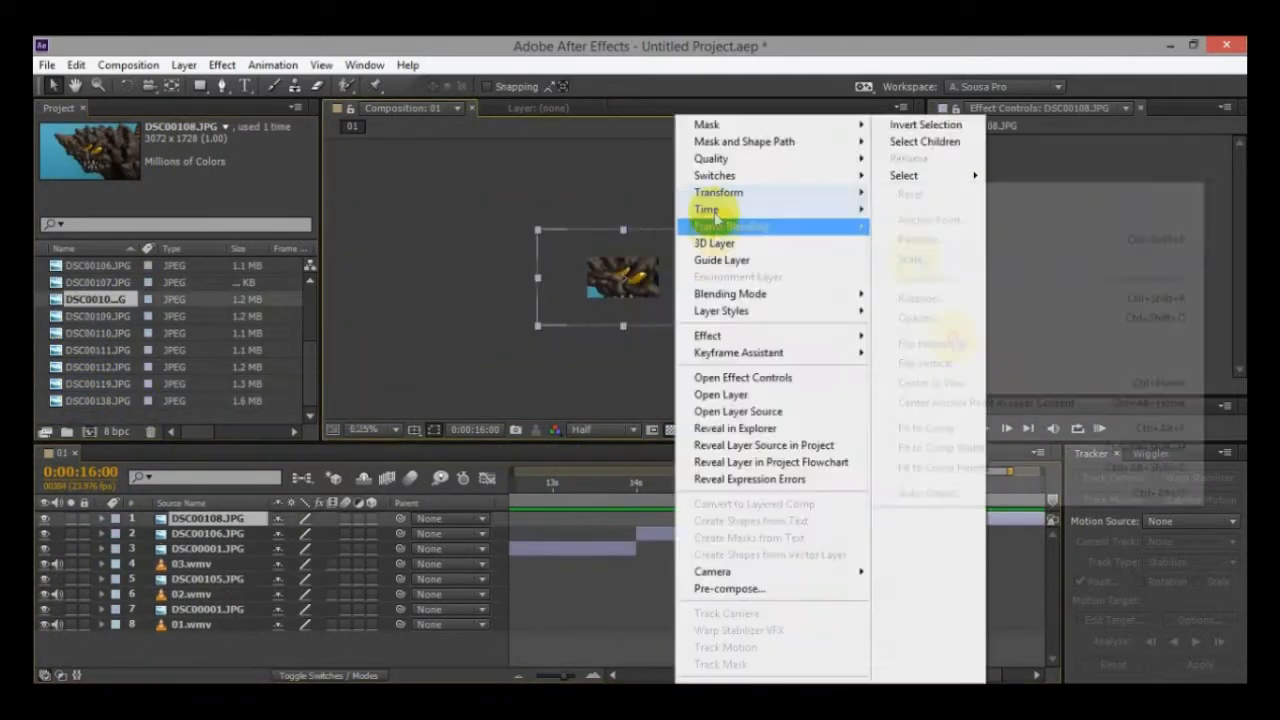
{"action": "left_click", "coordinate": [530, 295]}
{"action": "key", "text": "ctrl+d"}
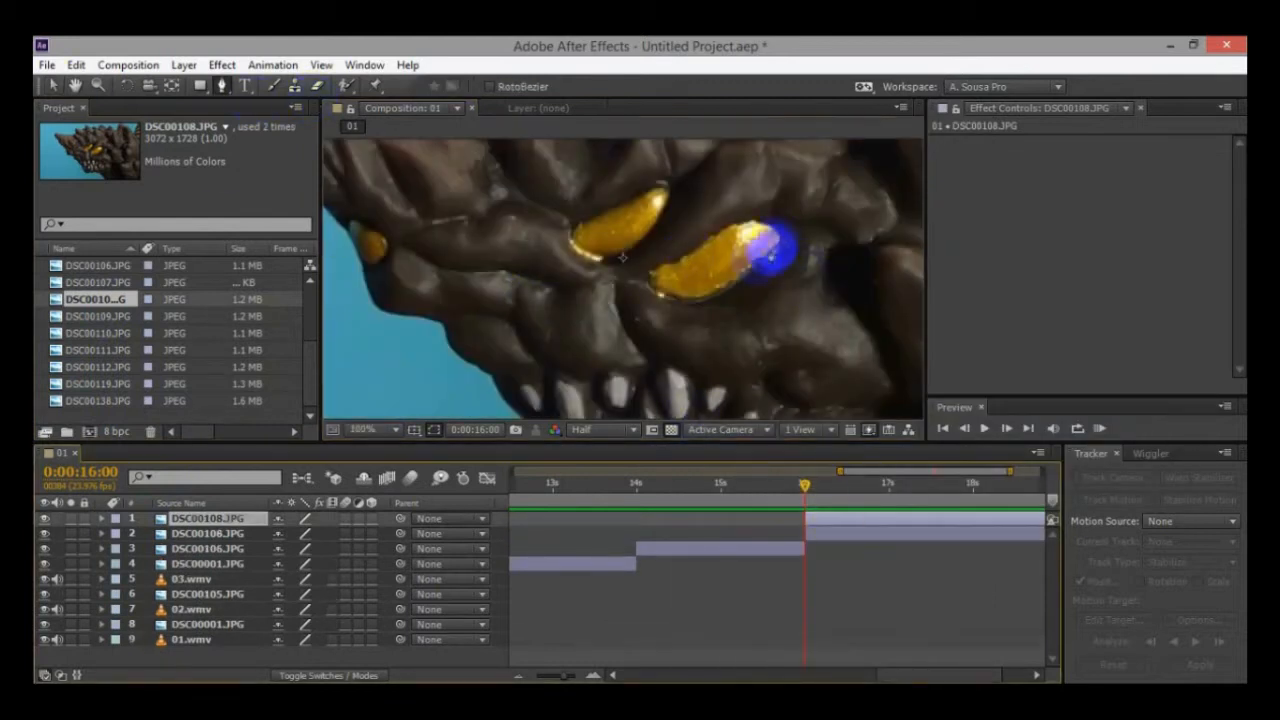
{"action": "left_click_drag", "start_coordinate": [772, 245], "coordinate": [675, 295]}
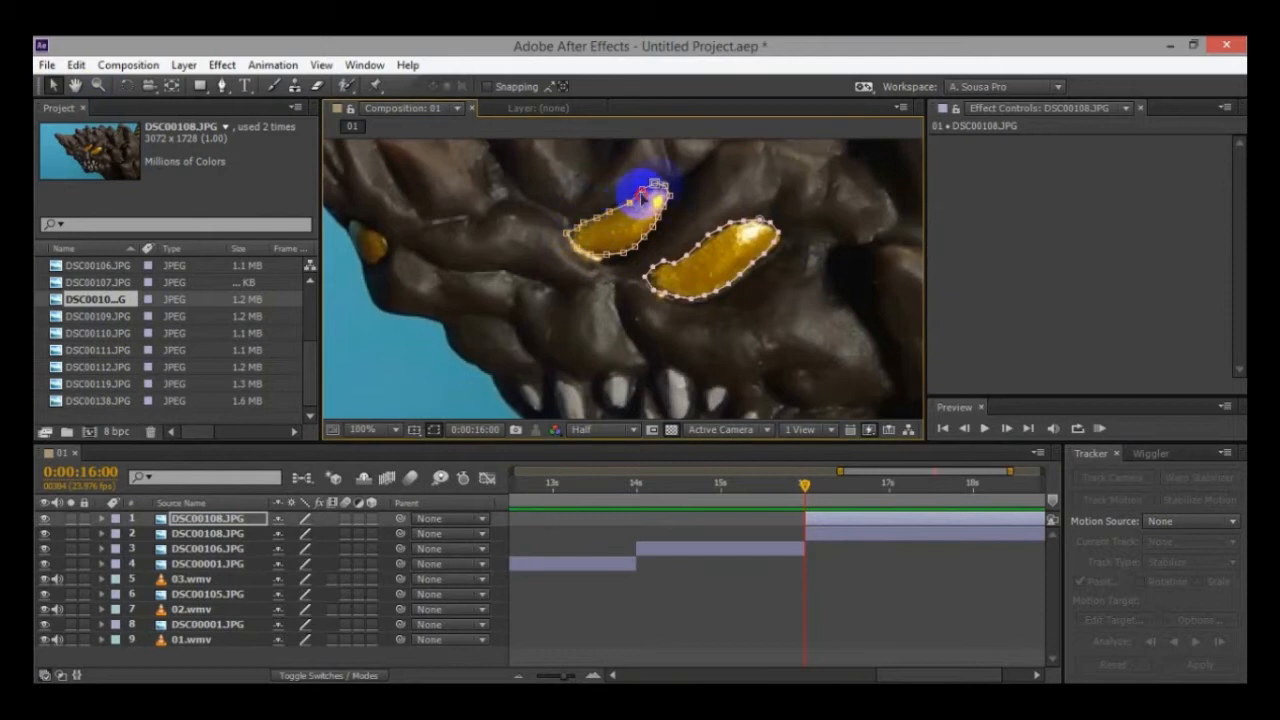
Step: Draw a closed Pen mask around the eye on the duplicate and select the two top layers
{"action": "key", "text": "g"}
{"action": "scroll", "coordinate": [571, 371], "scroll_direction": "up", "scroll_amount": 5}
{"action": "left_click", "coordinate": [463, 228]}
{"action": "left_click", "coordinate": [467, 188]}
{"action": "left_click", "coordinate": [490, 180]}
{"action": "left_click", "coordinate": [516, 183]}
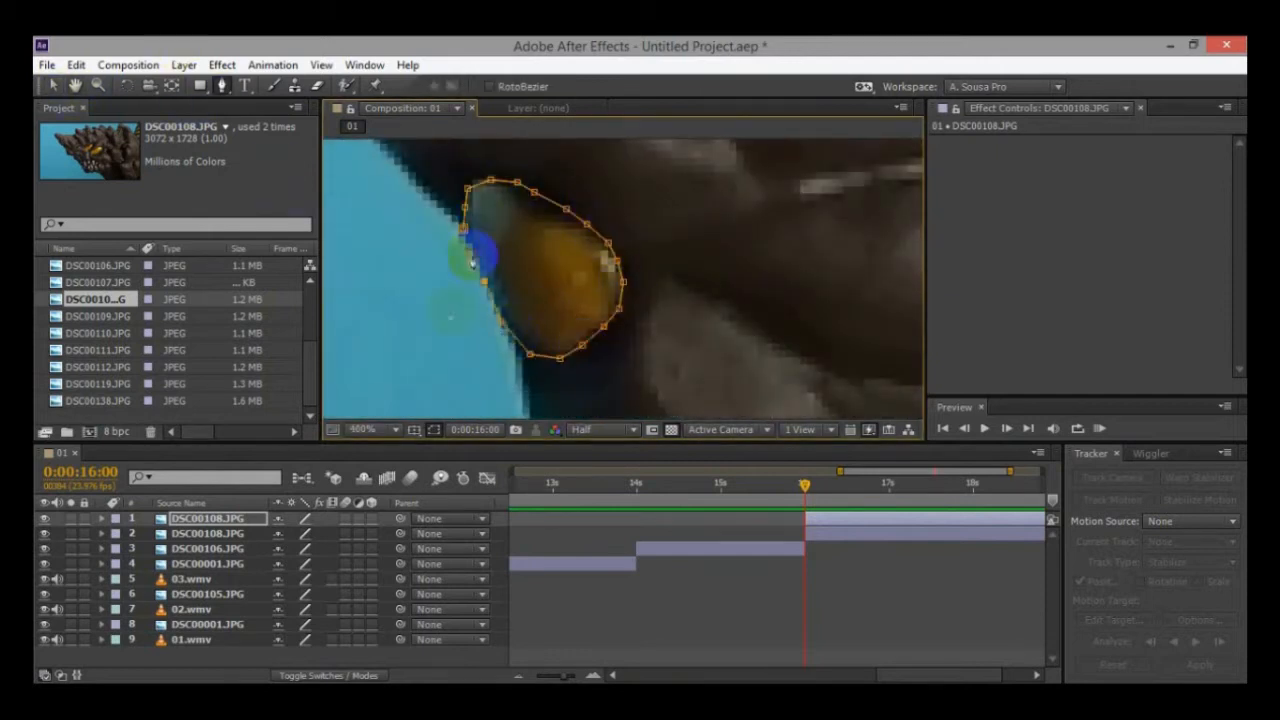
{"action": "left_click", "coordinate": [529, 337]}
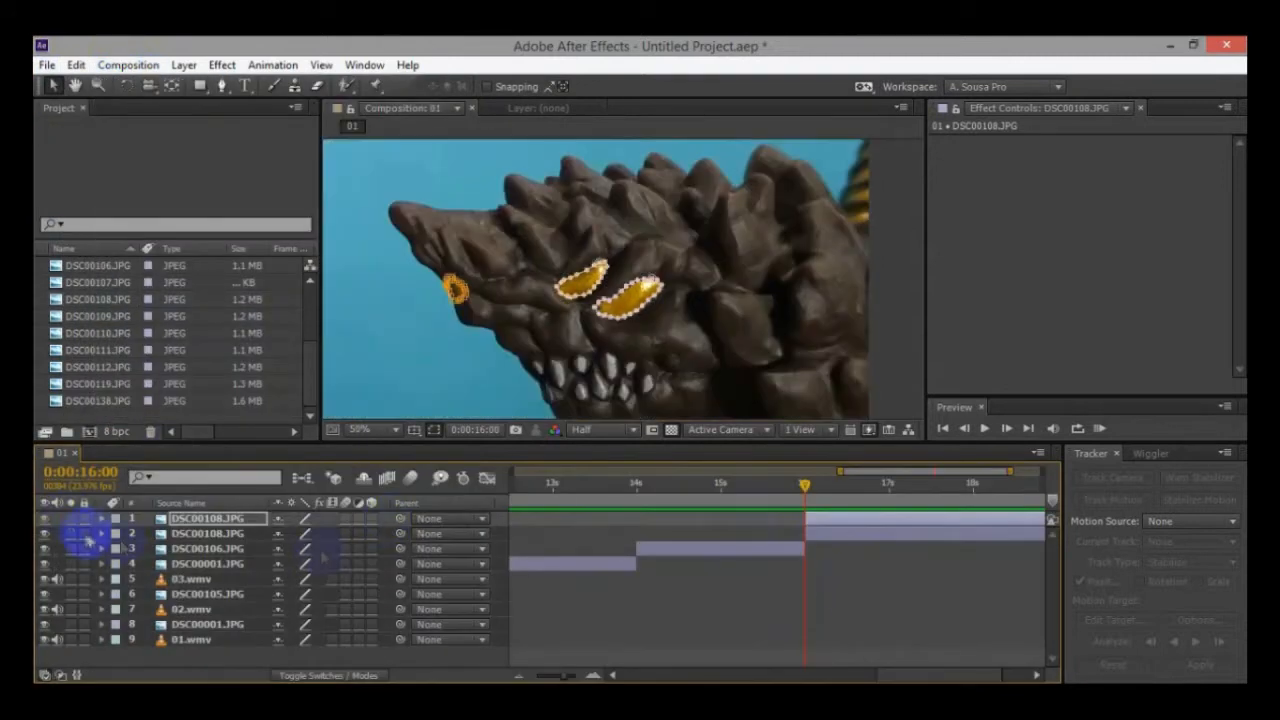
{"action": "left_click", "coordinate": [185, 536], "text": "shift"}
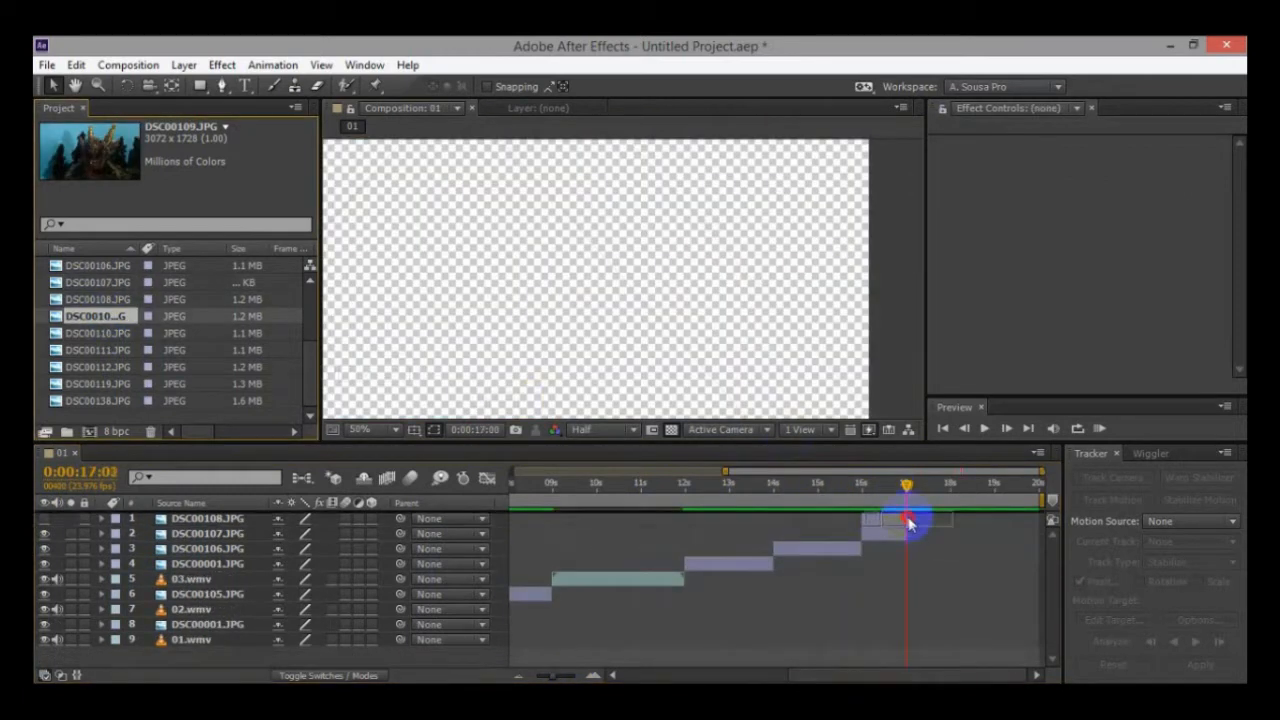
Step: Place the DSC00109.JPG still at 17 seconds and fit it to the composition
{"action": "left_click_drag", "start_coordinate": [908, 521], "coordinate": [908, 521]}
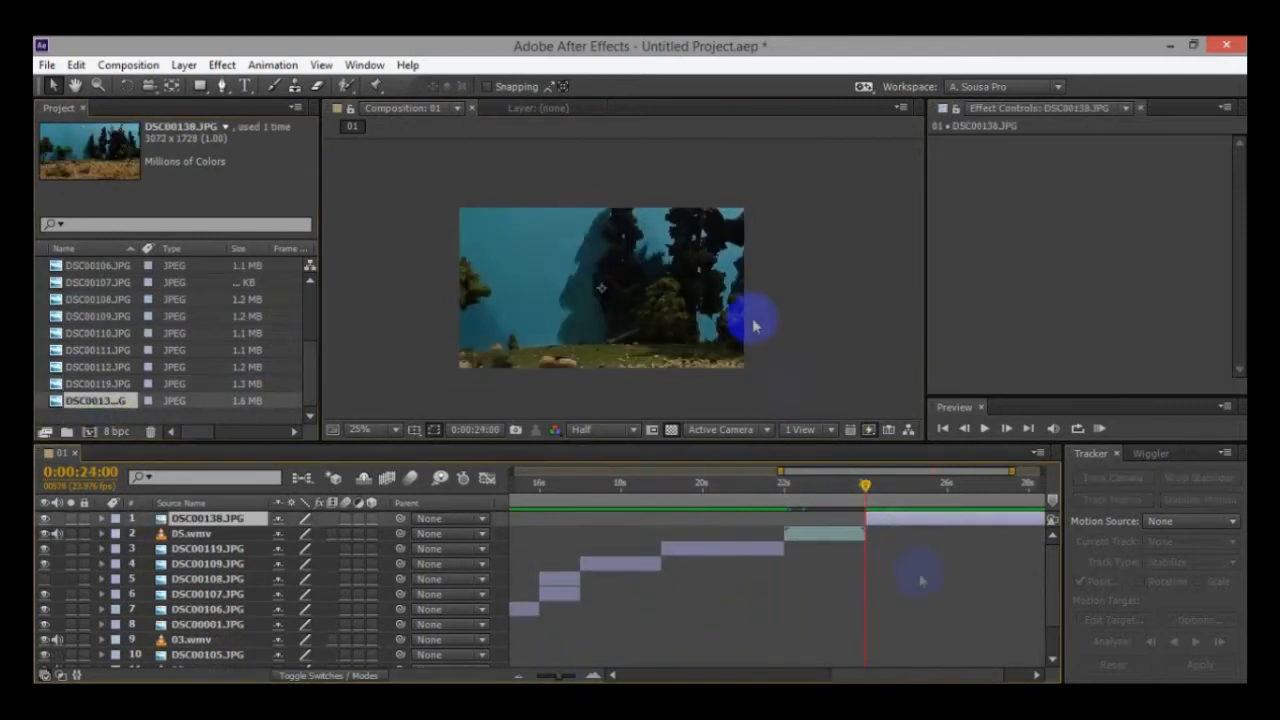
{"action": "left_click", "coordinate": [931, 428]}
{"action": "left_click", "coordinate": [573, 675]}
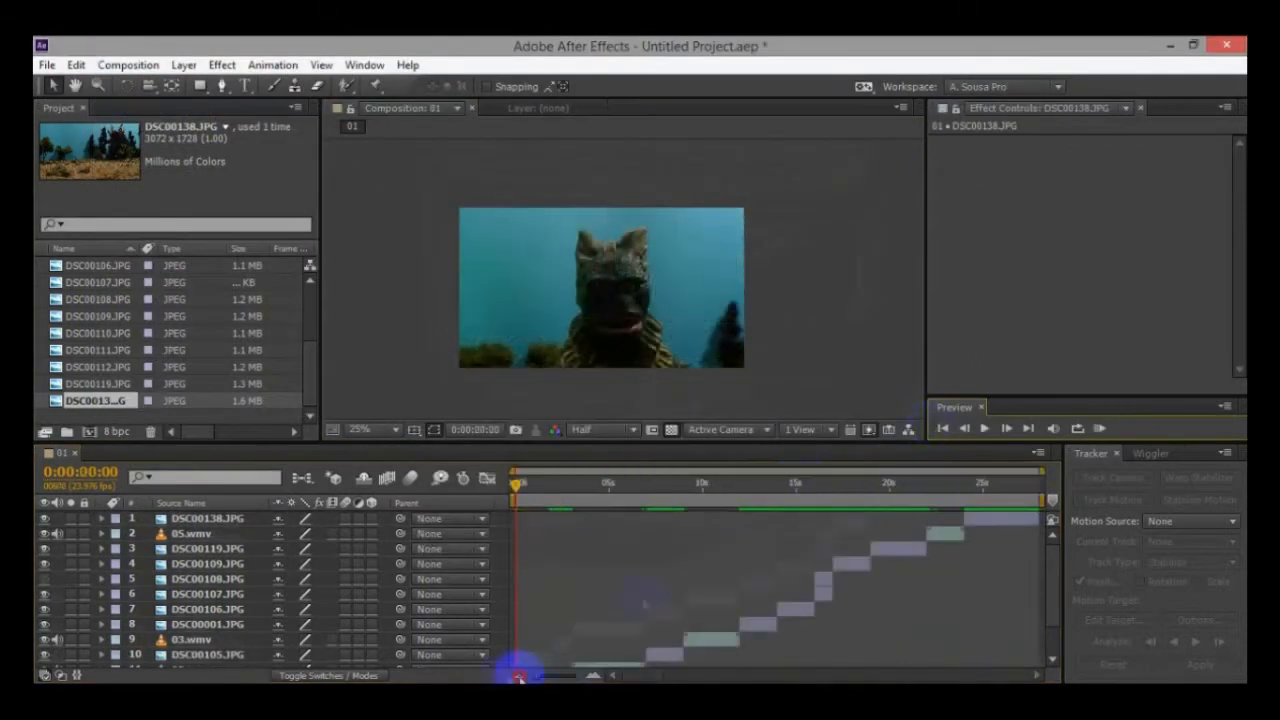
{"action": "scroll", "coordinate": [519, 676], "scroll_direction": "down", "scroll_amount": 1}
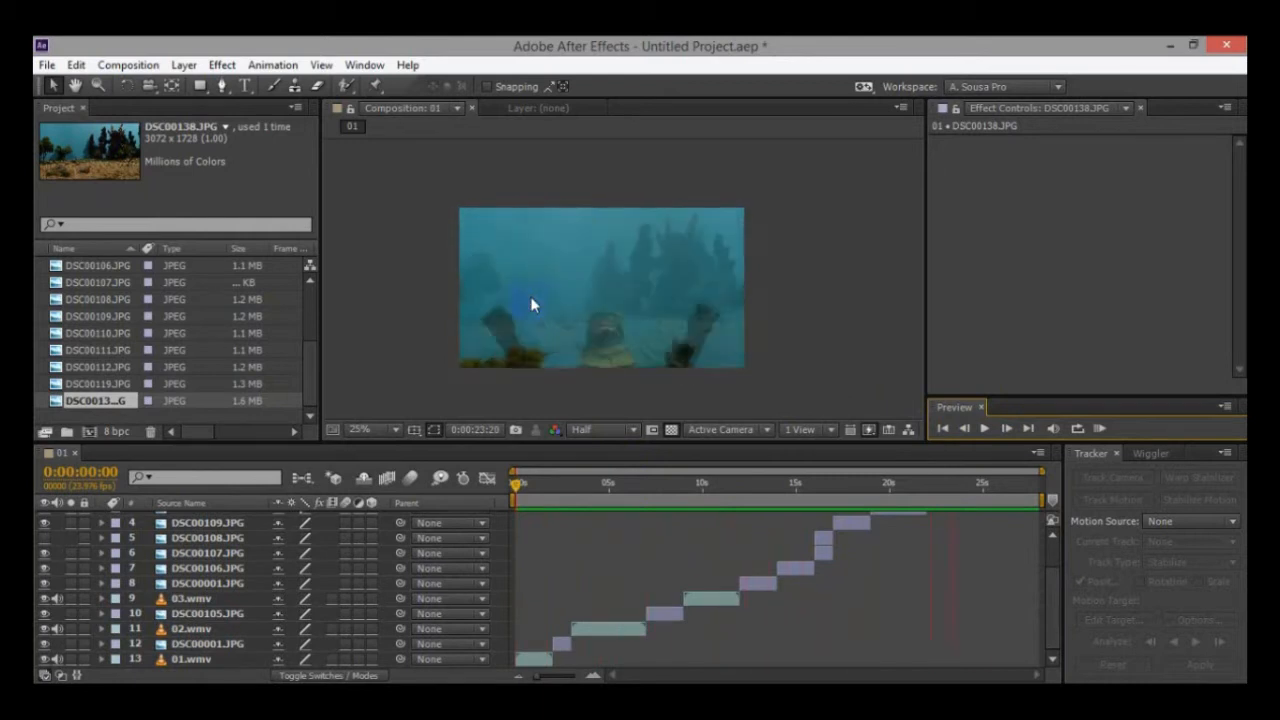
Step: Browse to the Action Essentials 08. Explosions folder and import Explosion_09.mov into the project
{"action": "key", "text": "super+e"}
{"action": "double_click", "coordinate": [950, 398]}
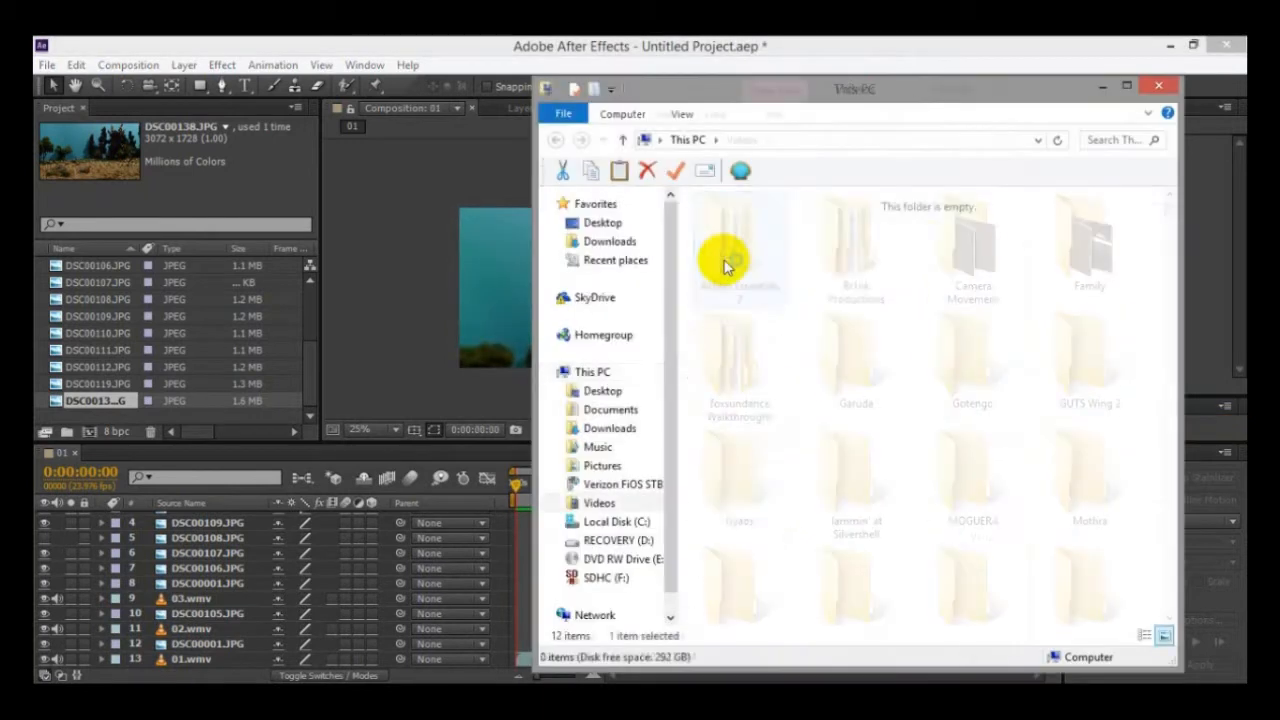
{"action": "double_click", "coordinate": [723, 257]}
{"action": "double_click", "coordinate": [957, 350]}
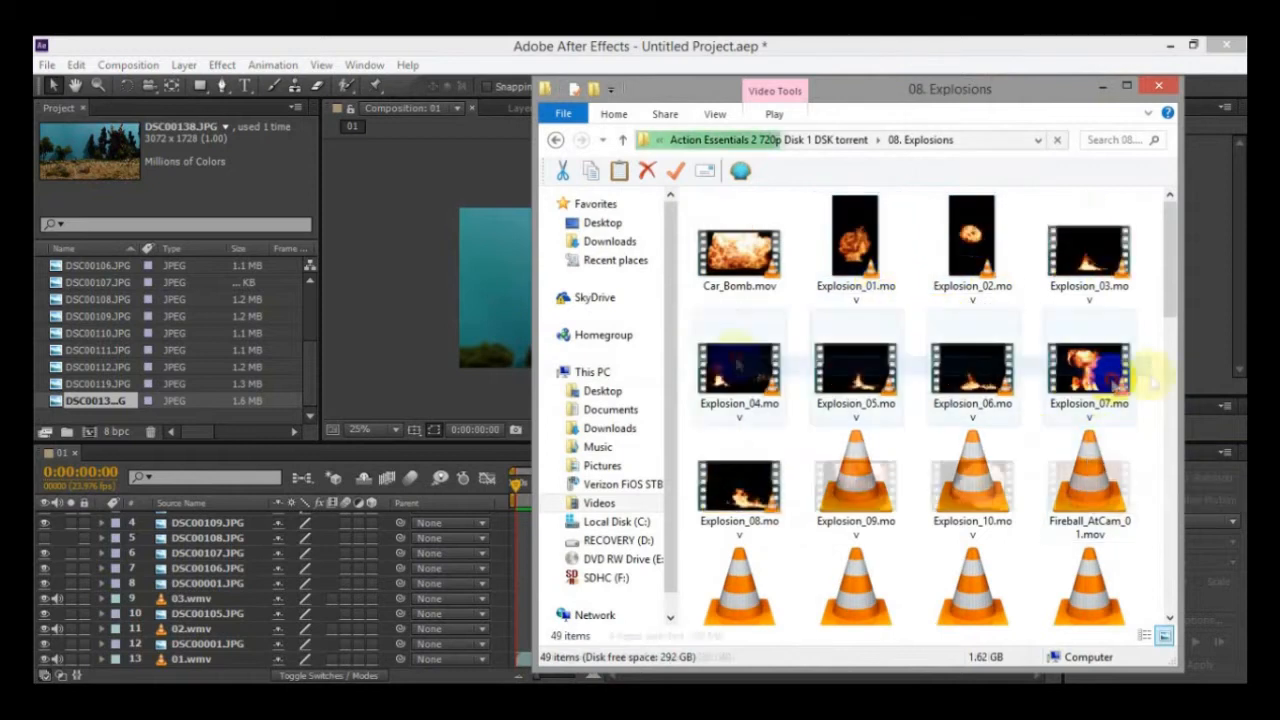
{"action": "left_click_drag", "start_coordinate": [856, 470], "coordinate": [235, 347]}
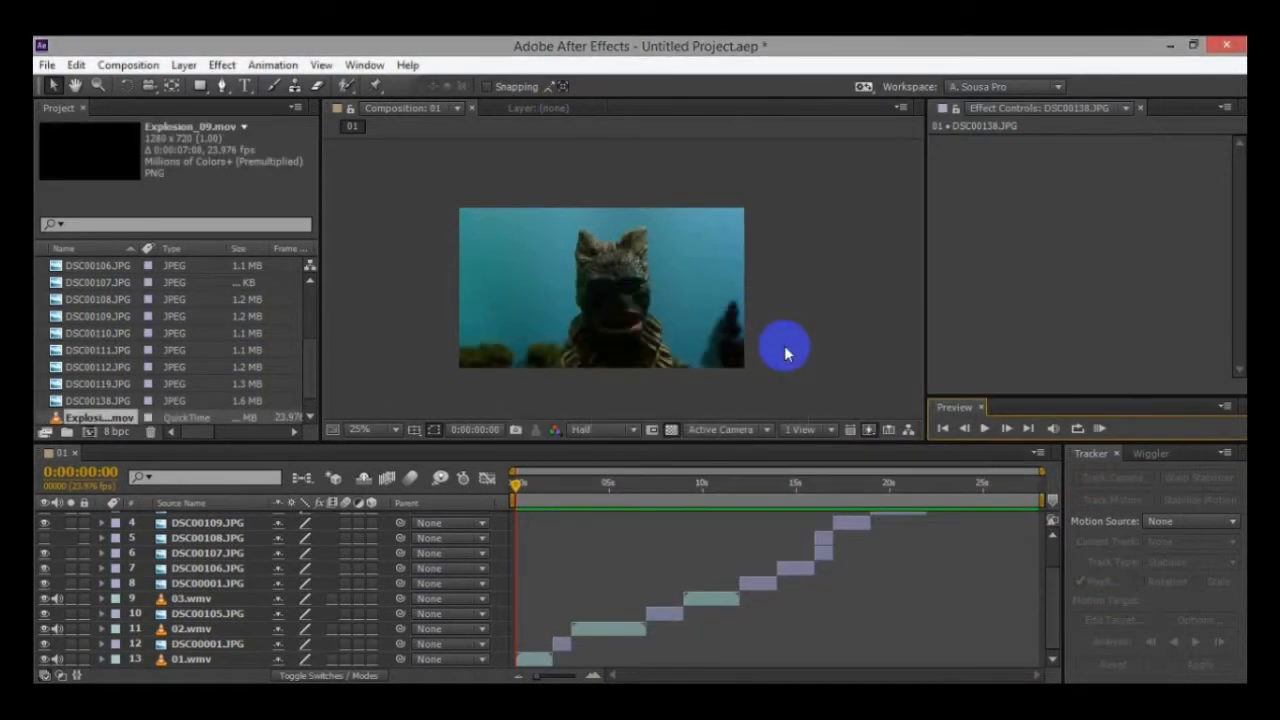
{"action": "left_click", "coordinate": [745, 482]}
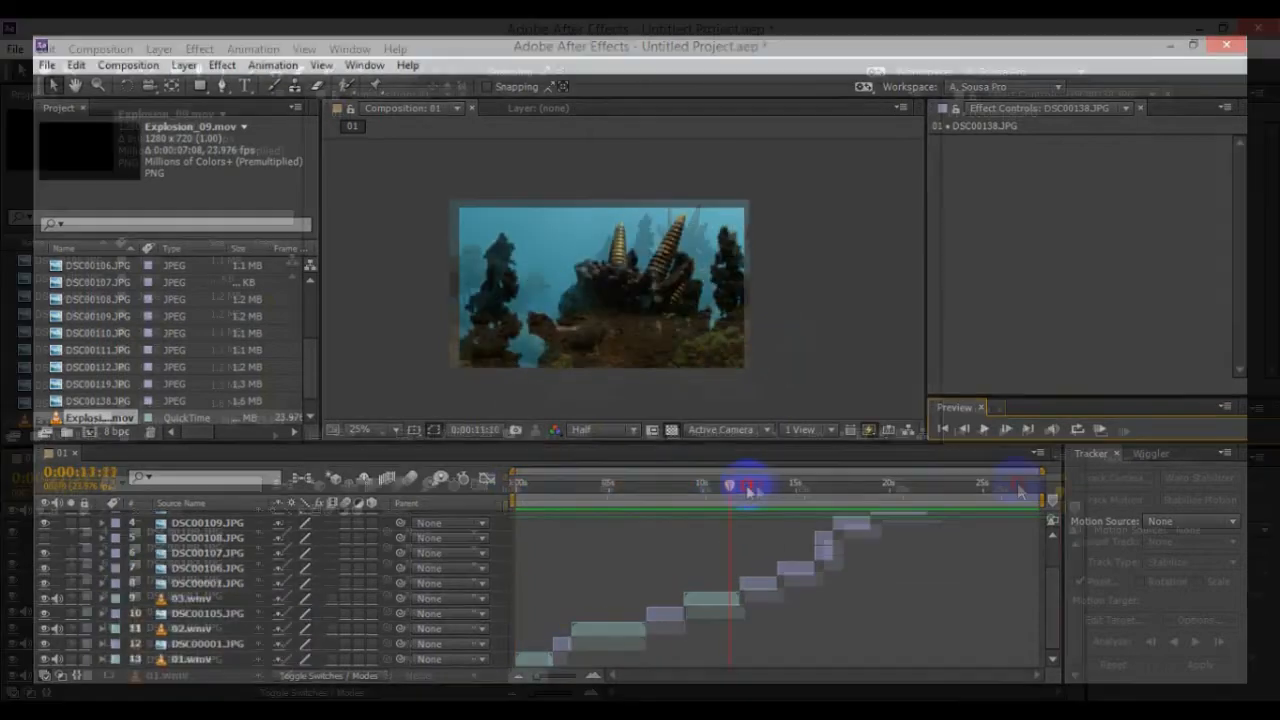
{"action": "key", "text": "Home"}
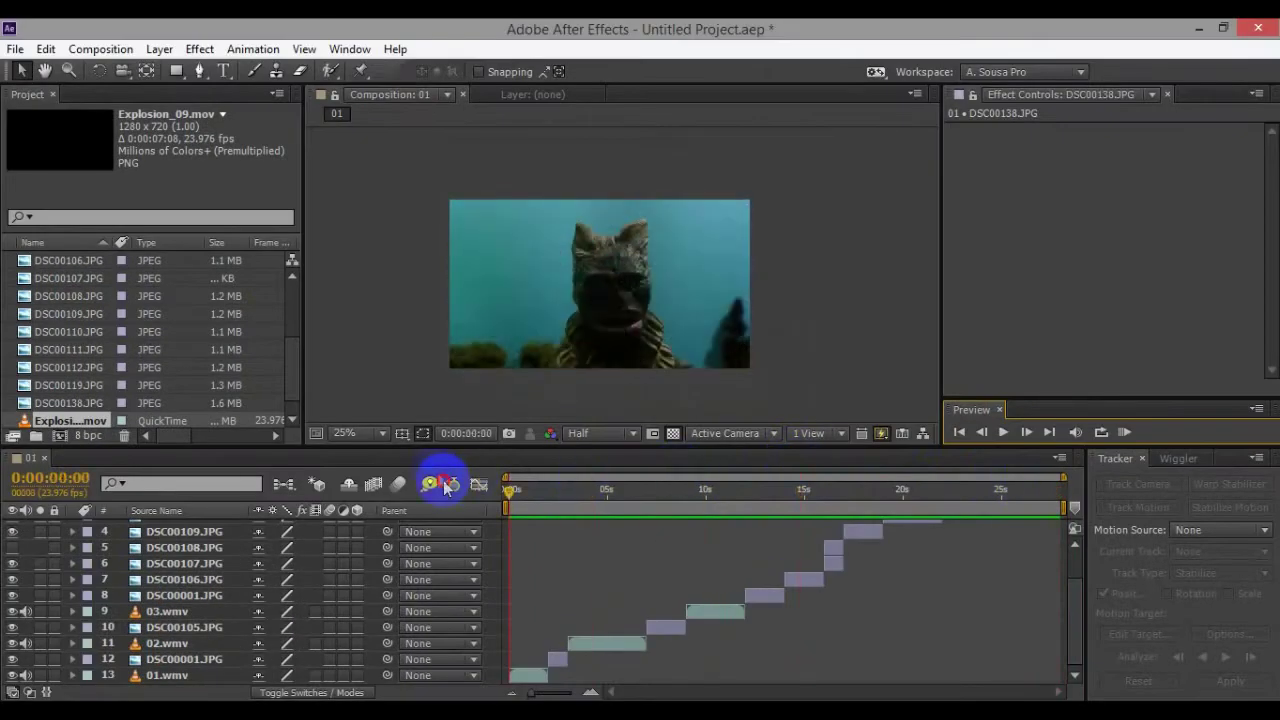
{"action": "left_click", "coordinate": [445, 487]}
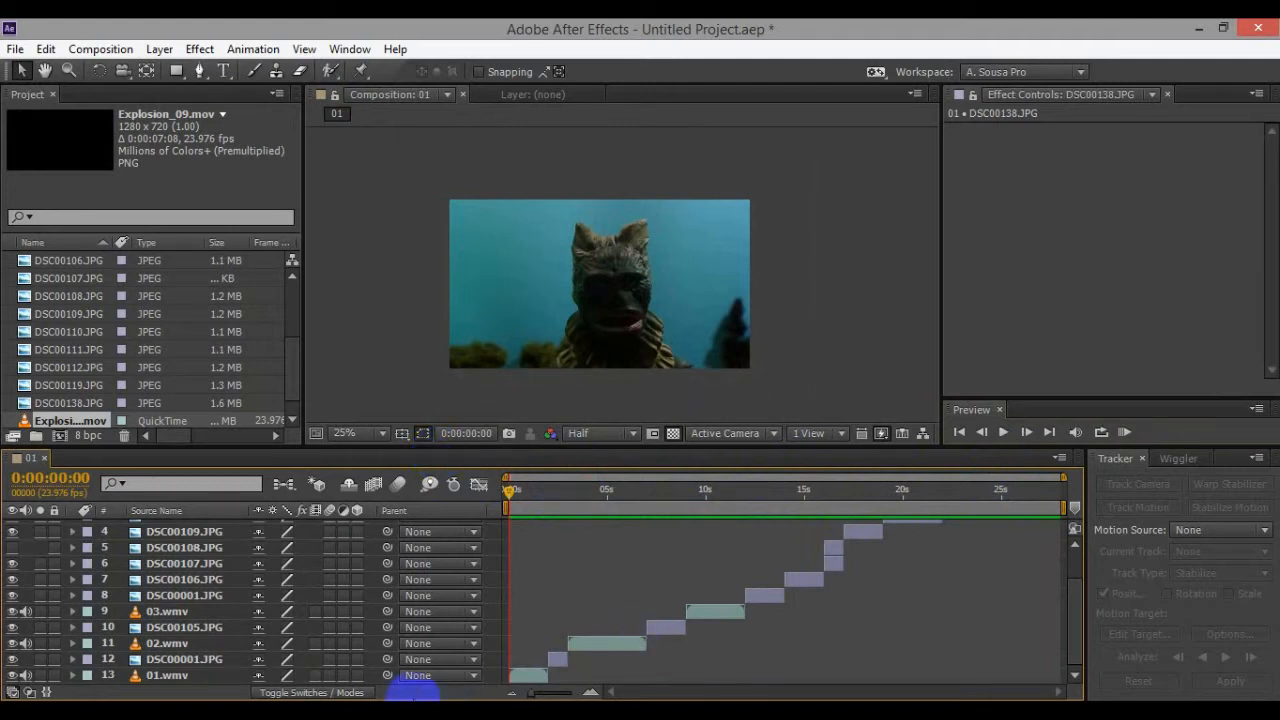
{"action": "left_click", "coordinate": [578, 643]}
{"action": "scroll", "coordinate": [560, 535], "scroll_direction": "up", "scroll_amount": 3}
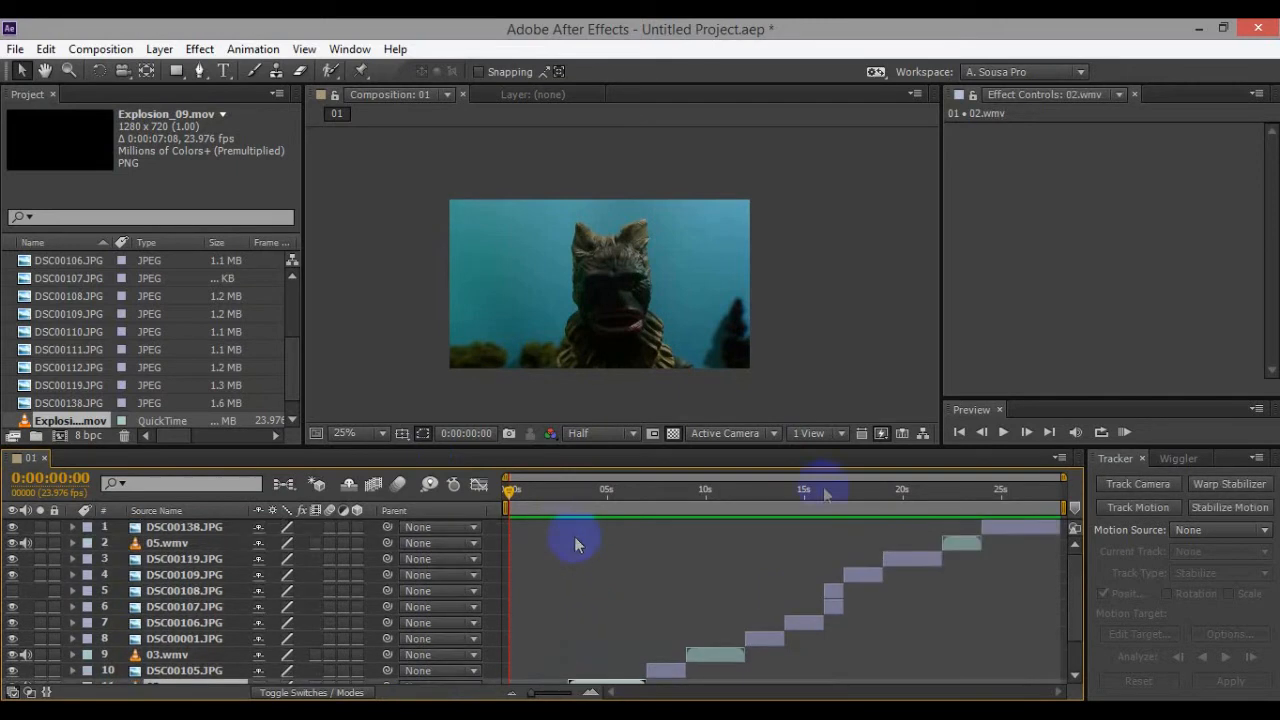
{"action": "left_click", "coordinate": [1003, 432]}
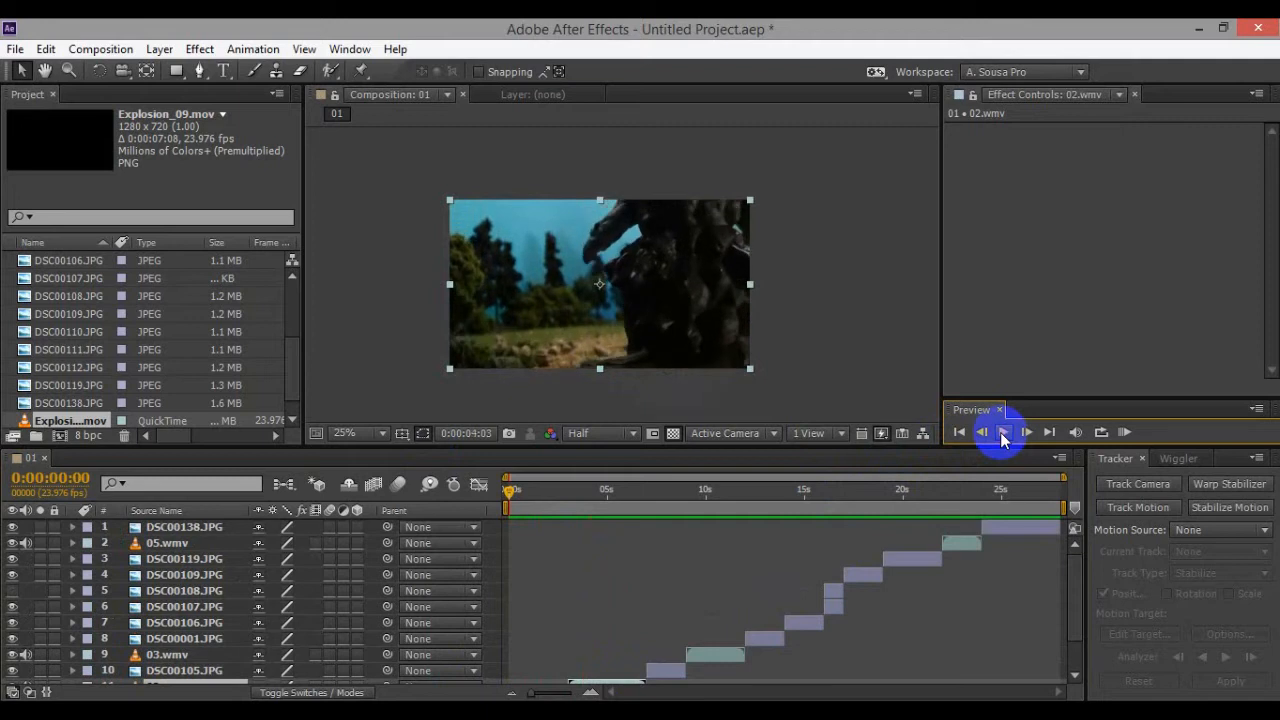
{"action": "left_click", "coordinate": [1003, 432]}
{"action": "scroll", "coordinate": [1068, 600], "scroll_direction": "down", "scroll_amount": 2}
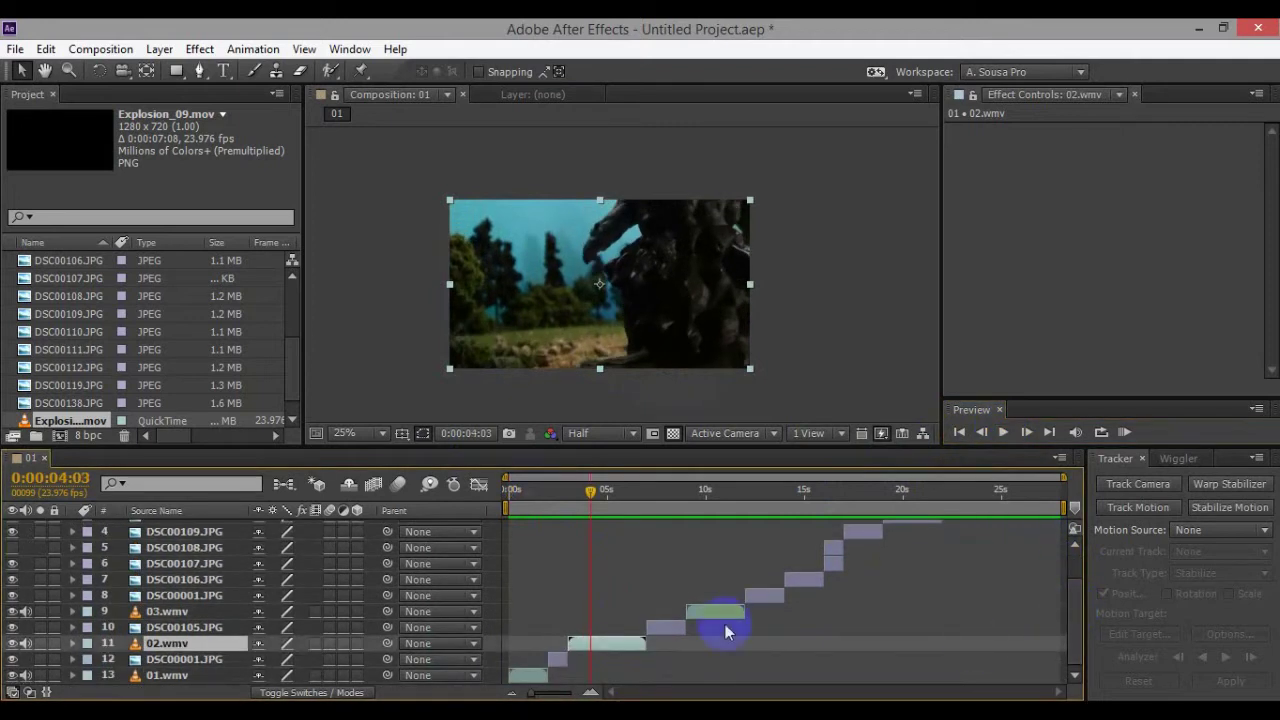
{"action": "left_click", "coordinate": [543, 490]}
{"action": "left_click", "coordinate": [558, 660]}
{"action": "left_click", "coordinate": [552, 490]}
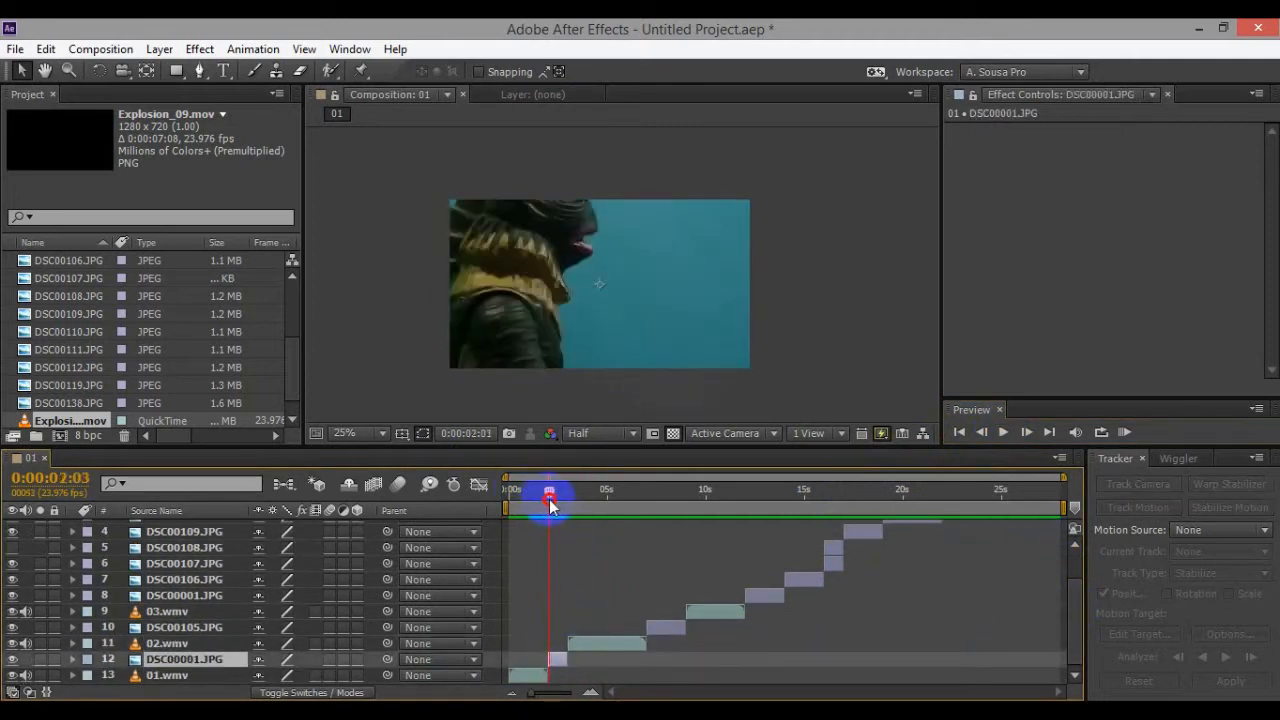
{"action": "right_click", "coordinate": [685, 290]}
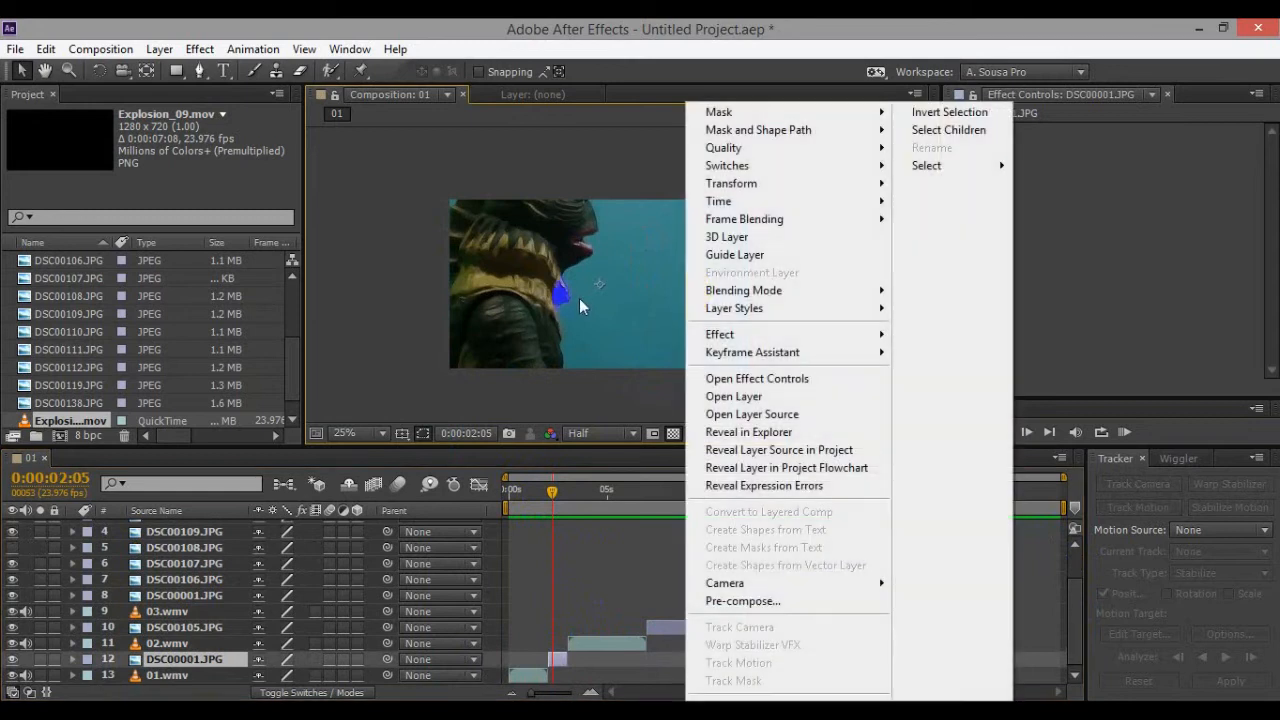
Step: Scale the DSC00001.JPG still to the frame with Transform > Fit to Comp
{"action": "left_click", "coordinate": [579, 298]}
{"action": "scroll", "coordinate": [579, 298], "scroll_direction": "down", "scroll_amount": 4}
{"action": "right_click", "coordinate": [580, 300]}
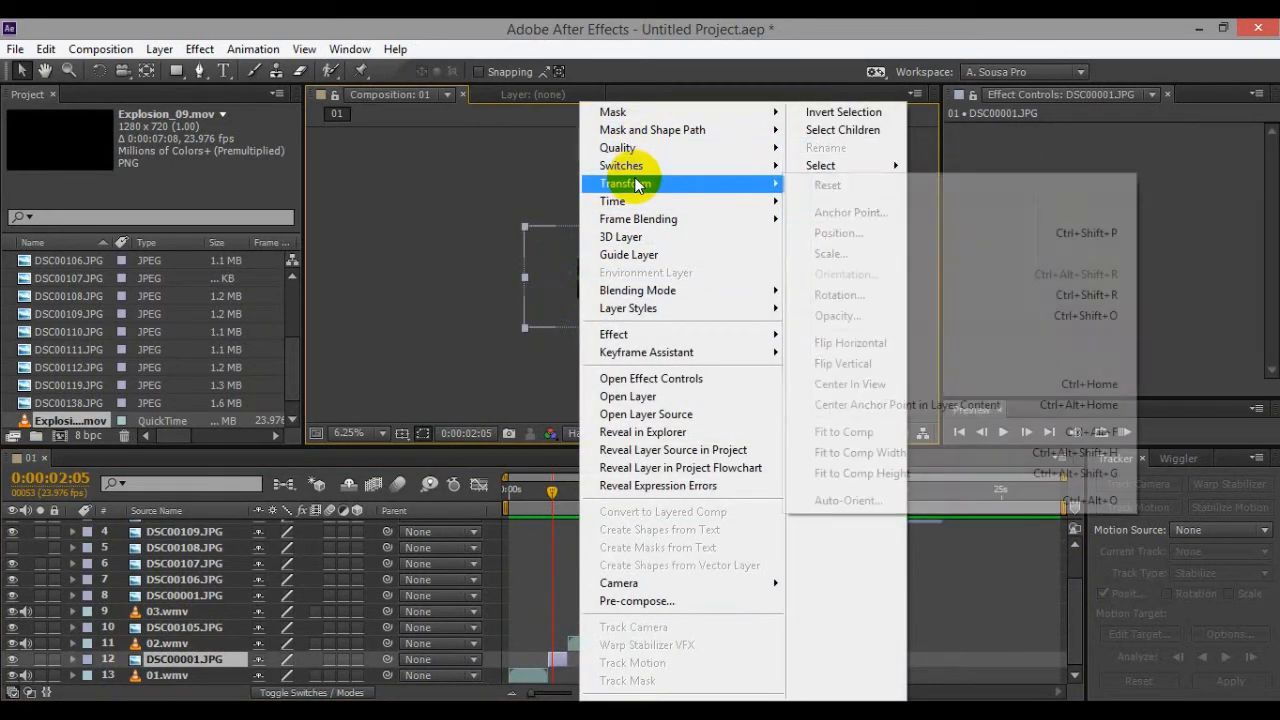
{"action": "mouse_move", "coordinate": [731, 183]}
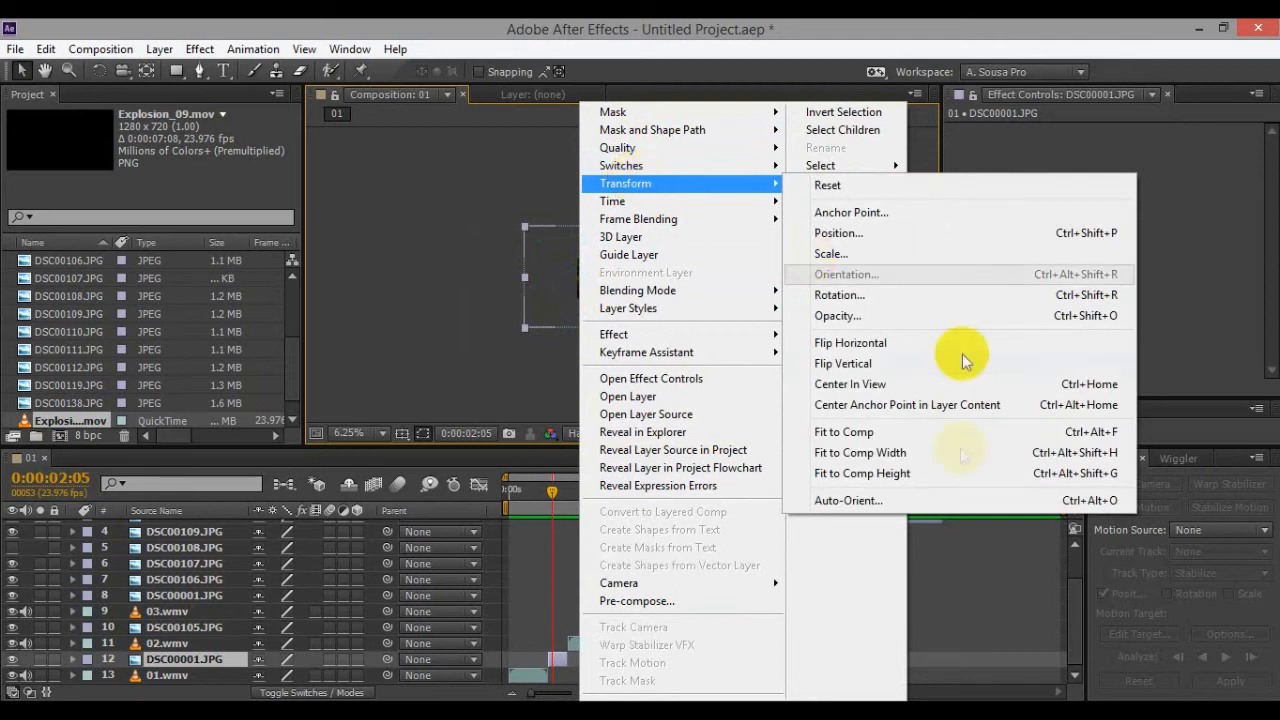
{"action": "left_click", "coordinate": [844, 431]}
{"action": "scroll", "coordinate": [662, 341], "scroll_direction": "up", "scroll_amount": 4}
{"action": "scroll", "coordinate": [662, 341], "scroll_direction": "up", "scroll_amount": 3}
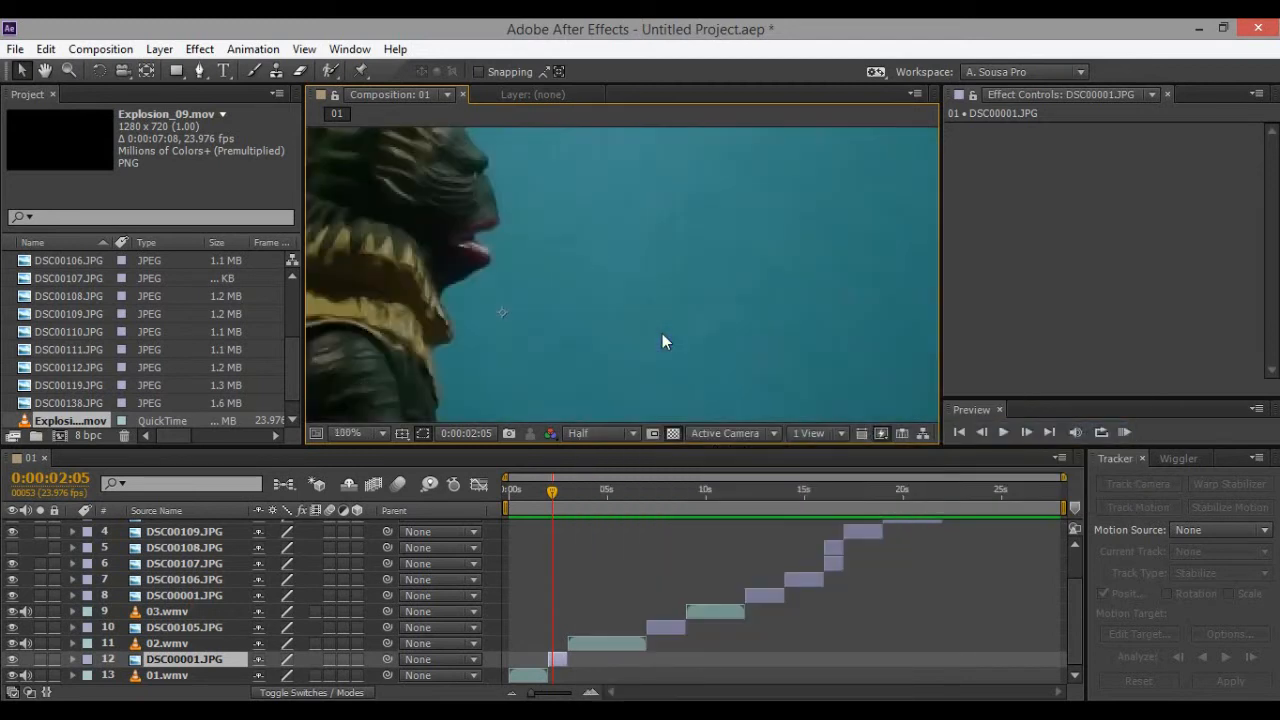
{"action": "scroll", "coordinate": [662, 341], "scroll_direction": "down", "scroll_amount": 3}
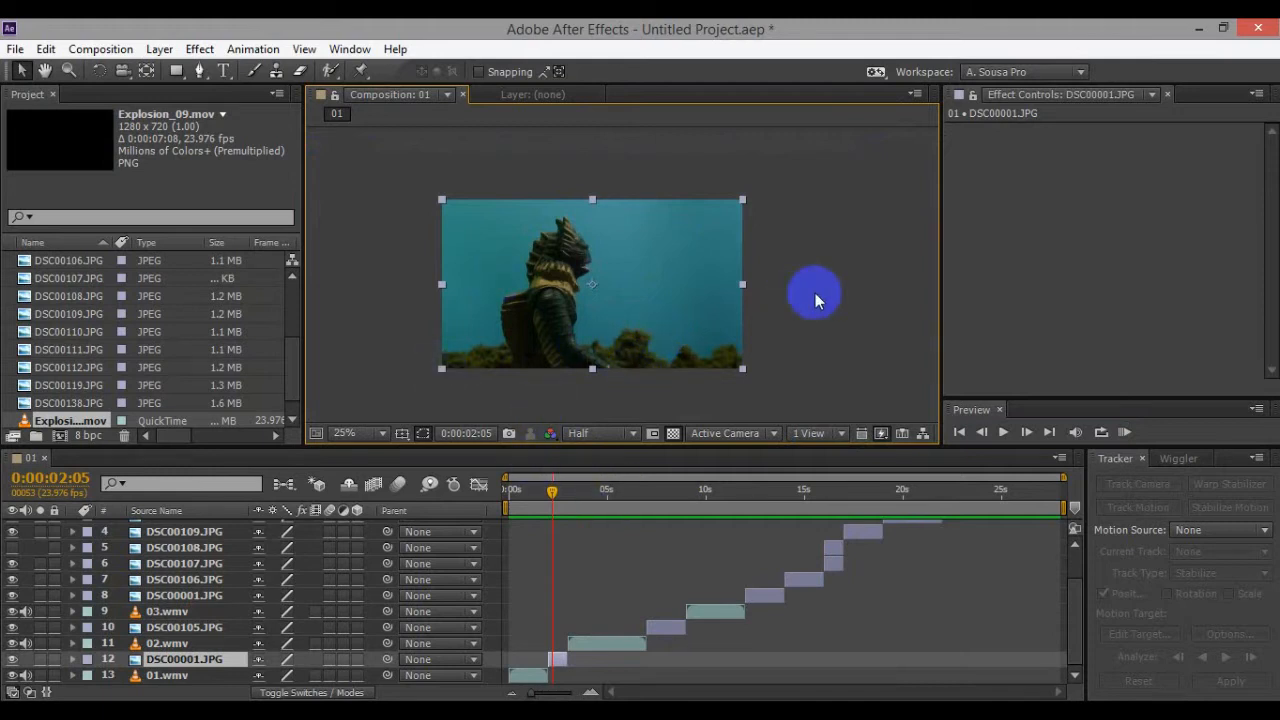
Step: Scrub forward to about twelve and a half seconds and select the layer 8 still
{"action": "left_click", "coordinate": [606, 498]}
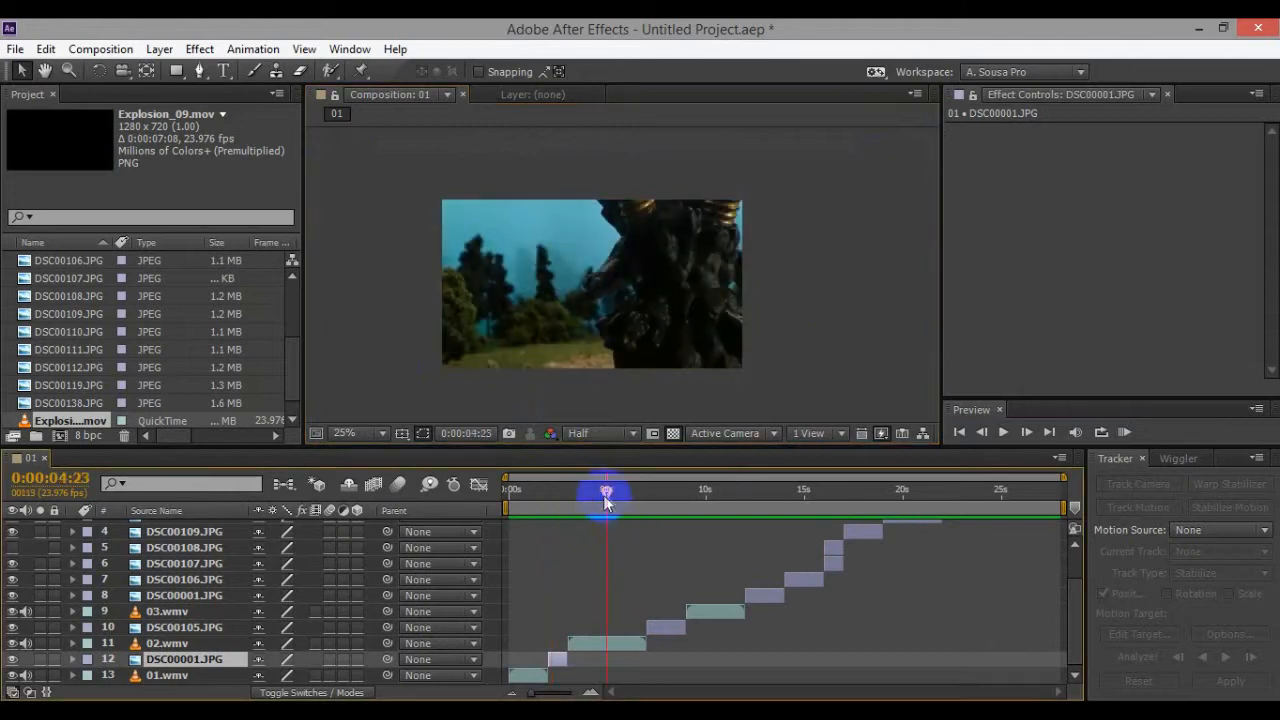
{"action": "left_click_drag", "start_coordinate": [610, 498], "coordinate": [764, 538]}
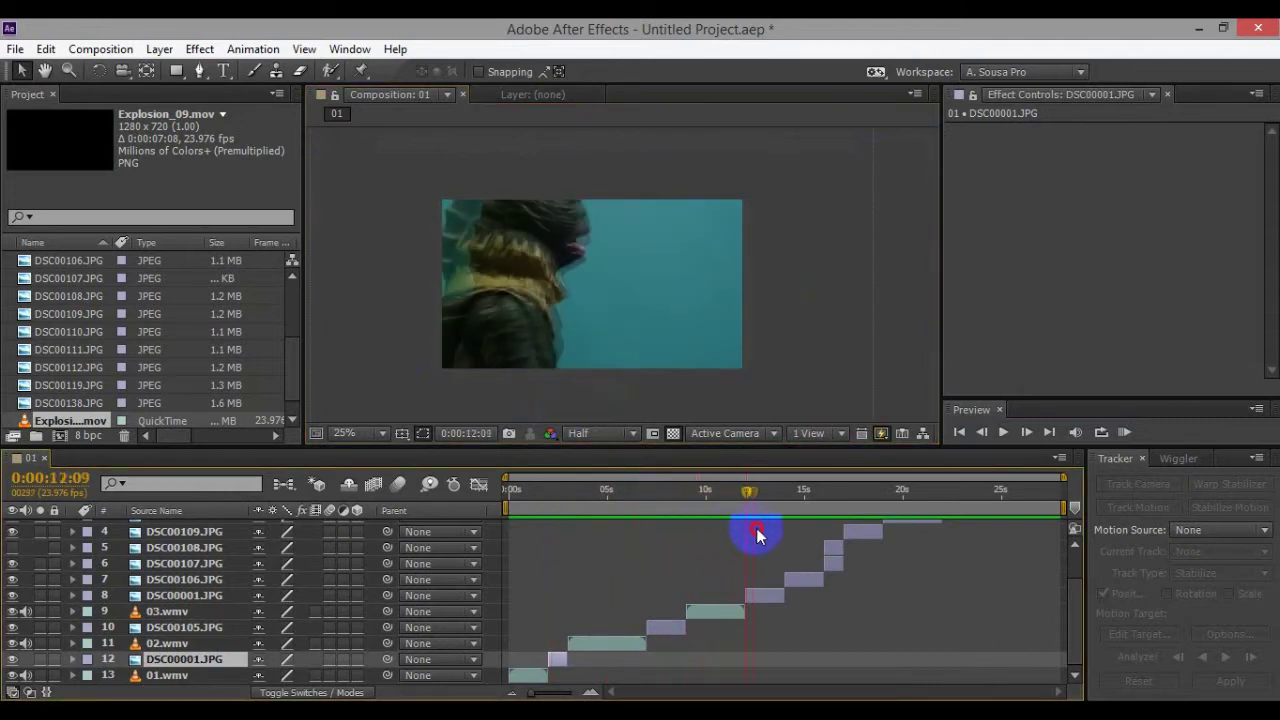
{"action": "left_click", "coordinate": [764, 600], "text": "ctrl"}
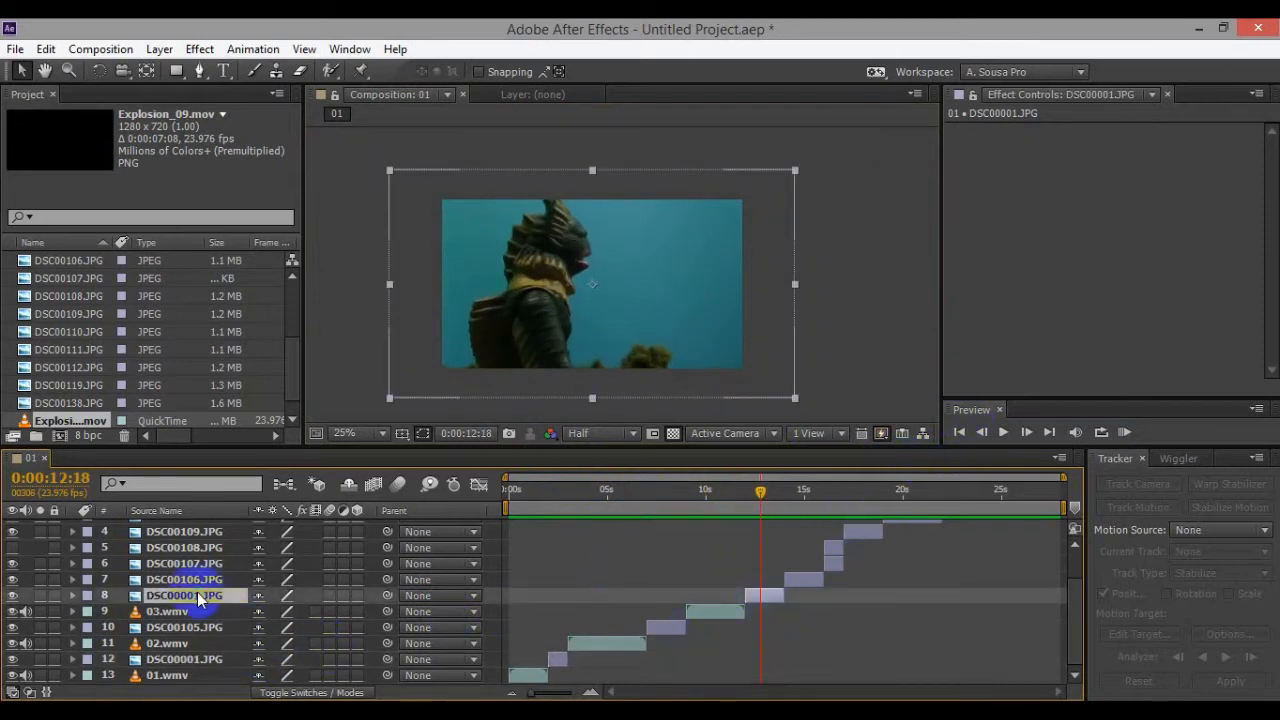
Step: Pre-compose layer 8 with Move all attributes into DSC00001.JPG Comp 1
{"action": "right_click", "coordinate": [200, 598]}
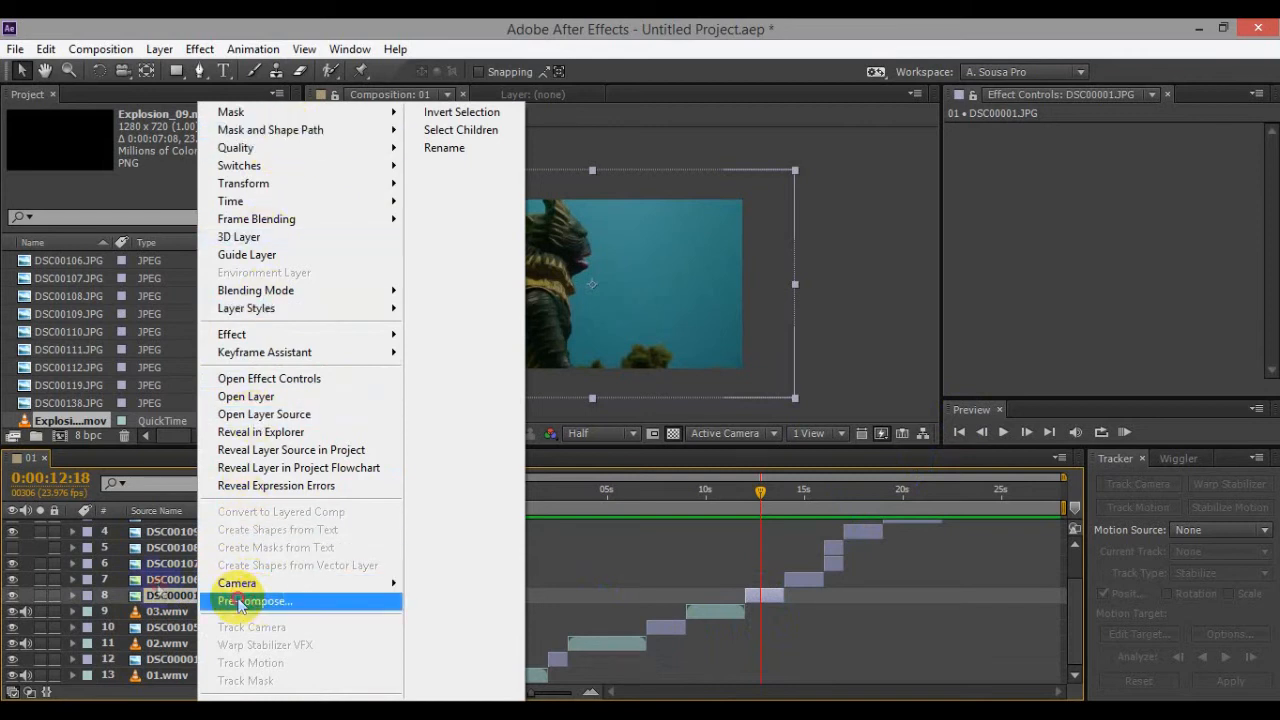
{"action": "left_click", "coordinate": [170, 600]}
{"action": "right_click", "coordinate": [171, 600]}
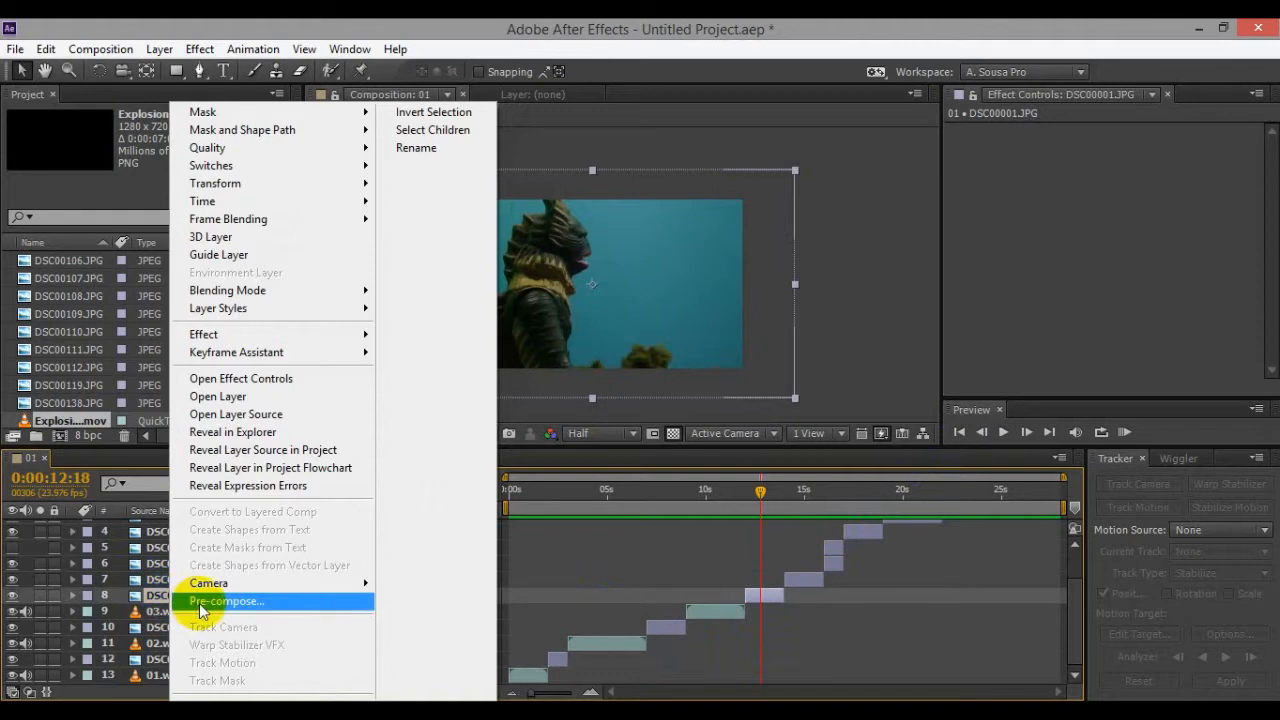
{"action": "left_click", "coordinate": [201, 605]}
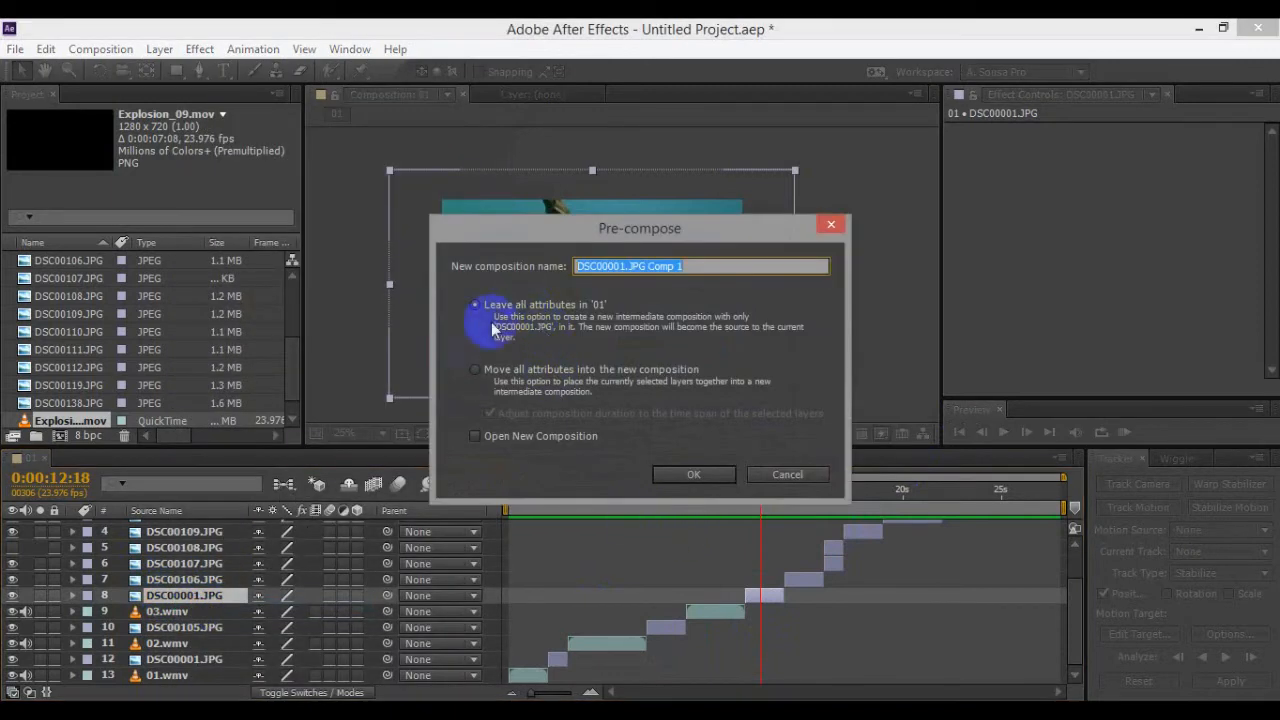
{"action": "left_click", "coordinate": [476, 370]}
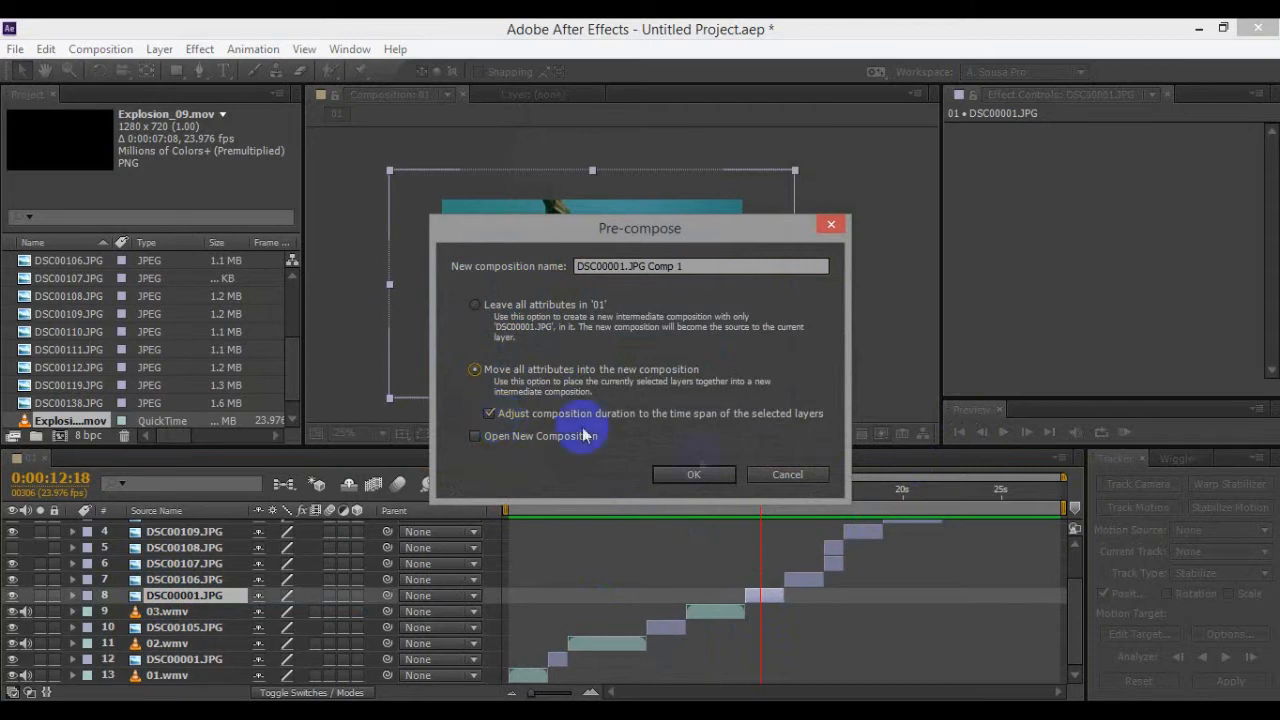
{"action": "left_click", "coordinate": [684, 473]}
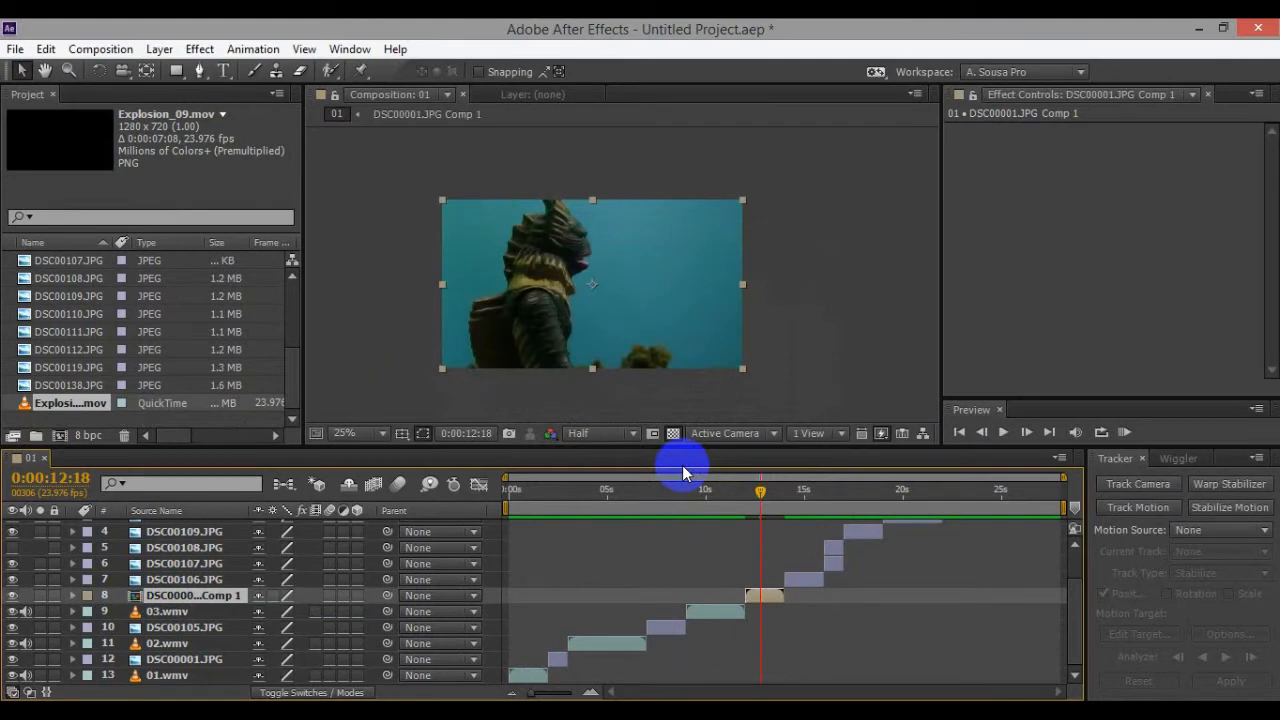
Step: Open DSC00001.JPG Comp 1, select its photo layer and scrub the playhead to 13:00
{"action": "double_click", "coordinate": [757, 597]}
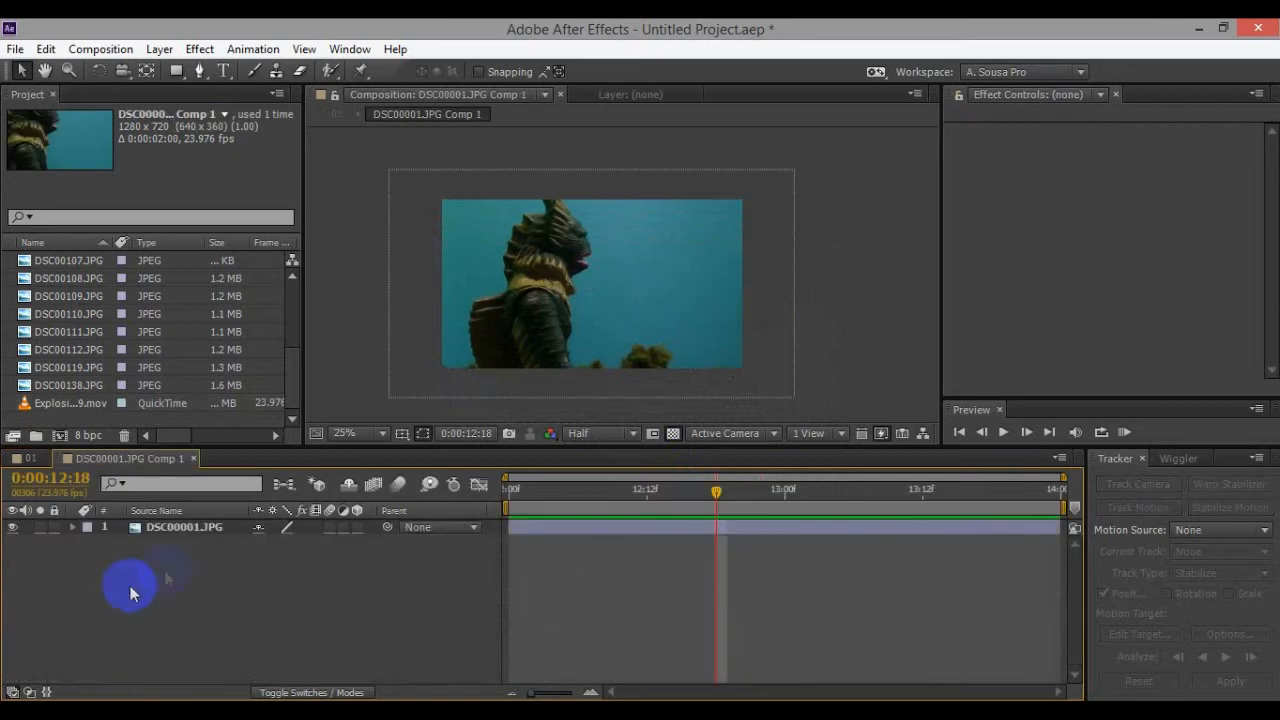
{"action": "left_click", "coordinate": [187, 534]}
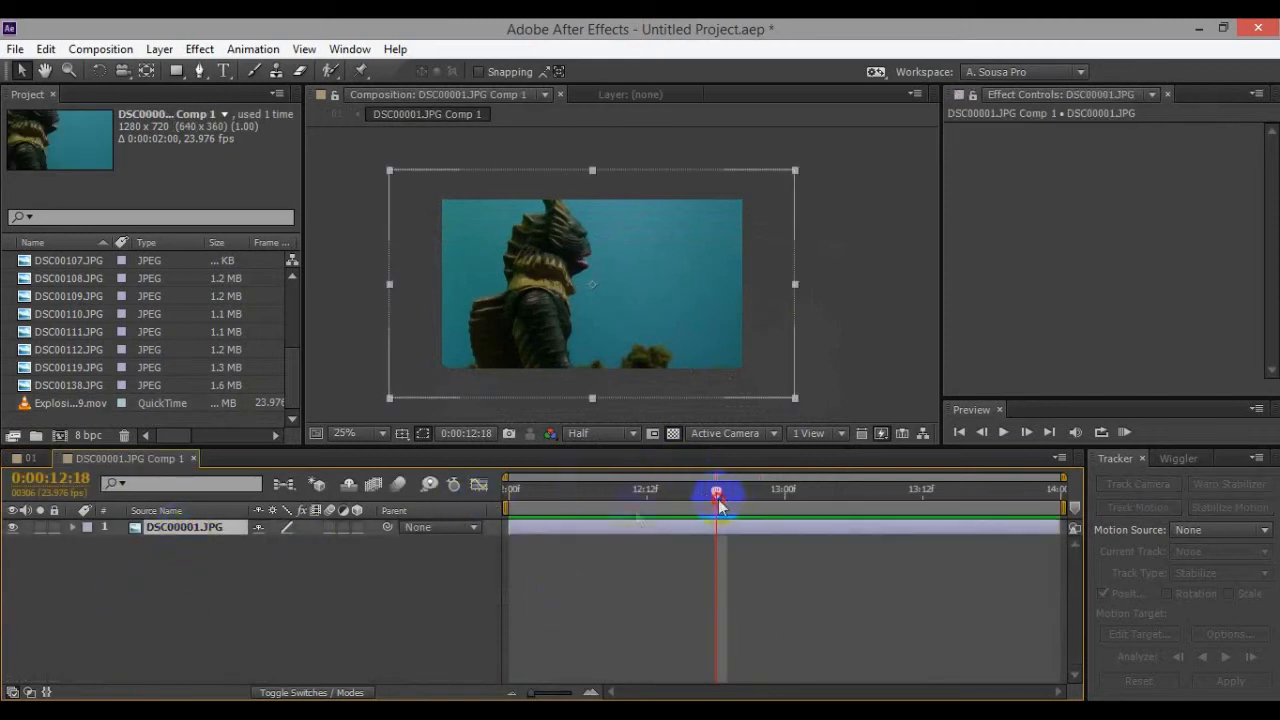
{"action": "left_click_drag", "start_coordinate": [720, 505], "coordinate": [776, 527]}
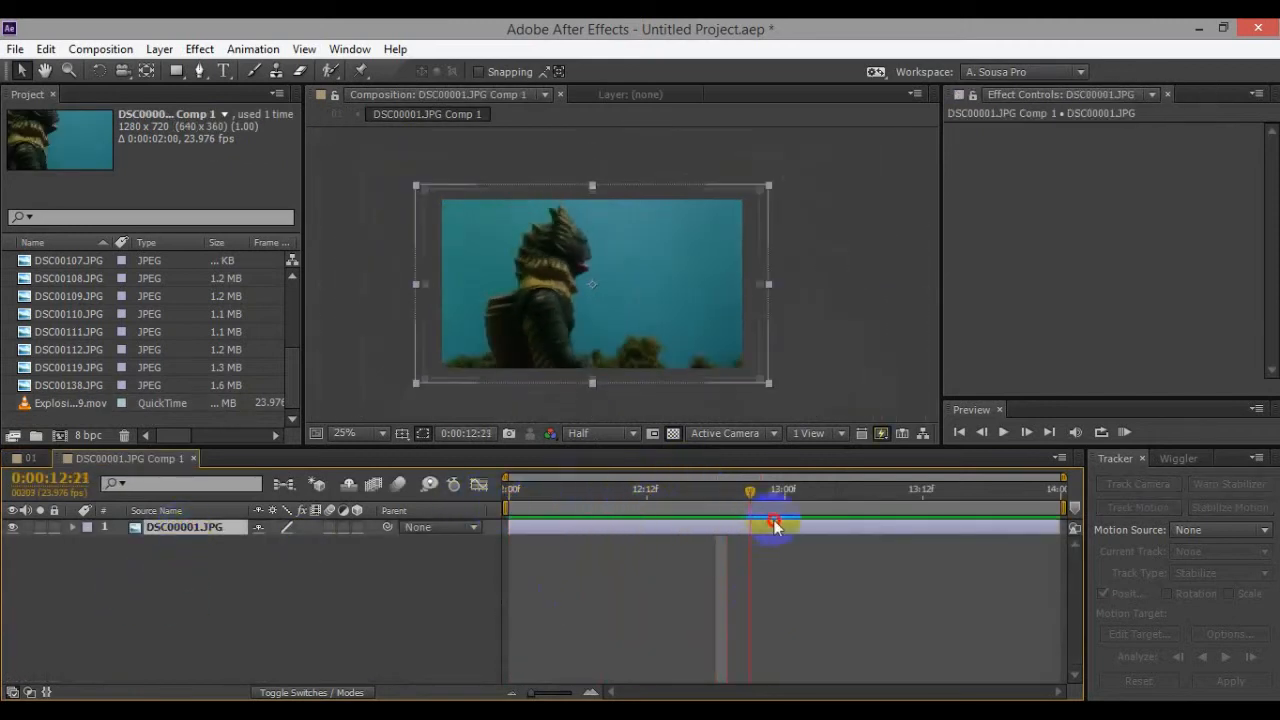
{"action": "left_click_drag", "start_coordinate": [776, 527], "coordinate": [786, 527]}
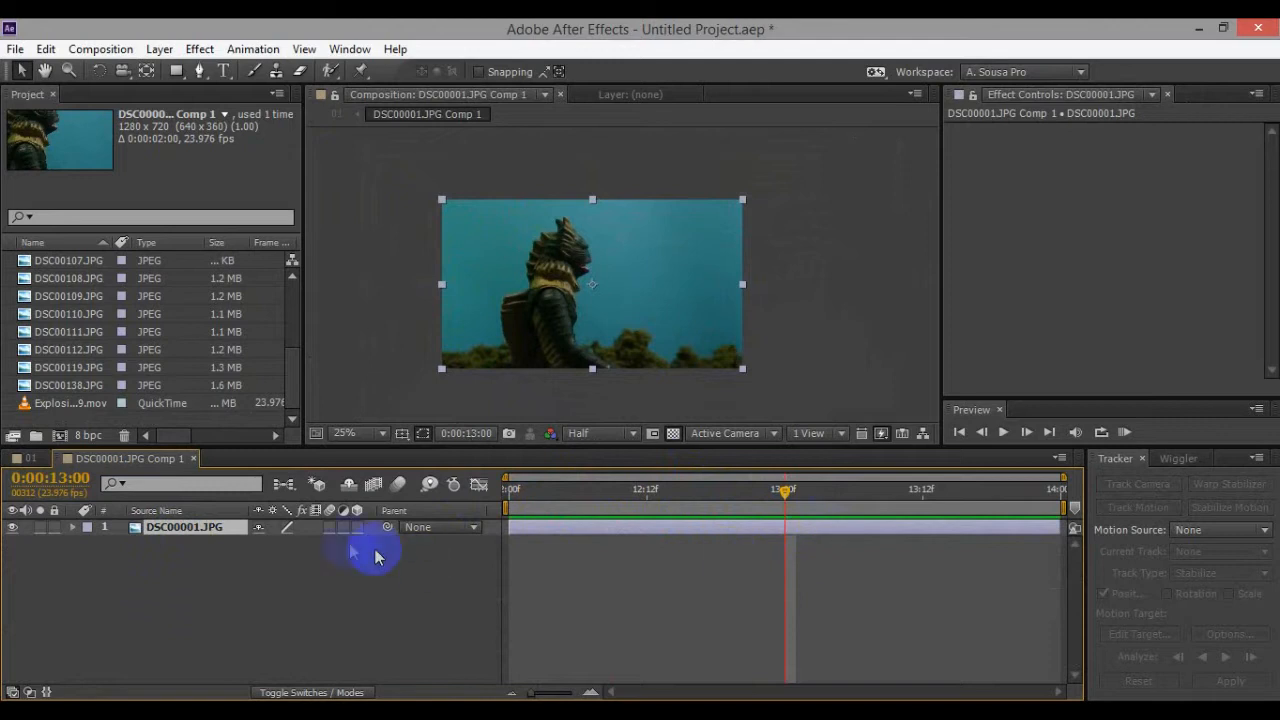
{"action": "left_click", "coordinate": [105, 49]}
{"action": "mouse_move", "coordinate": [159, 49]}
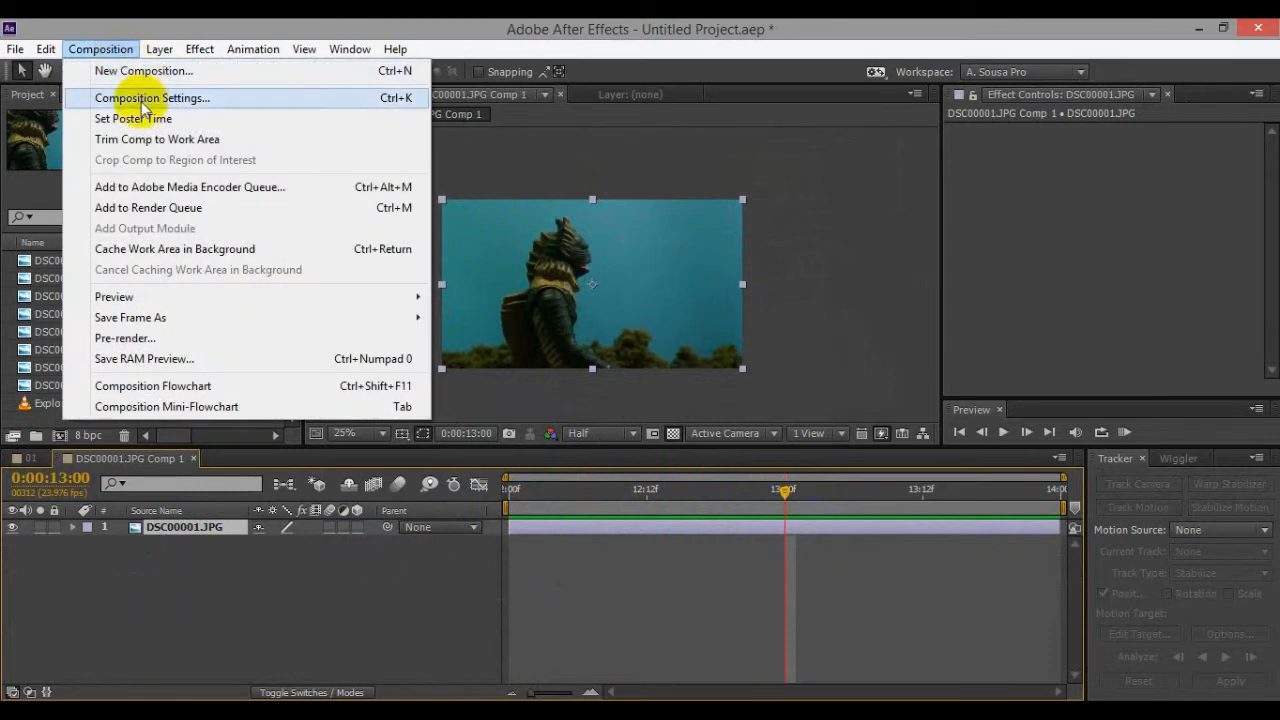
Step: Create a black solid named Beam and trim its in-point to 13:00
{"action": "left_click", "coordinate": [575, 67]}
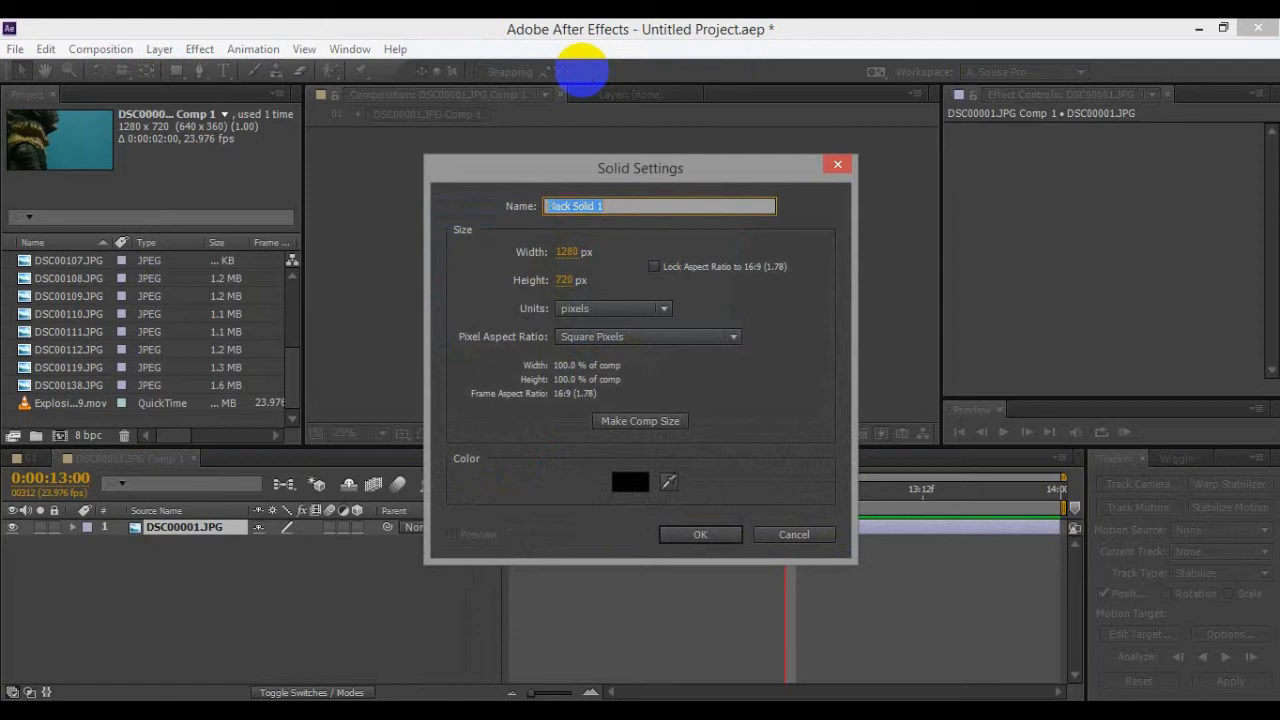
{"action": "key", "text": "Return"}
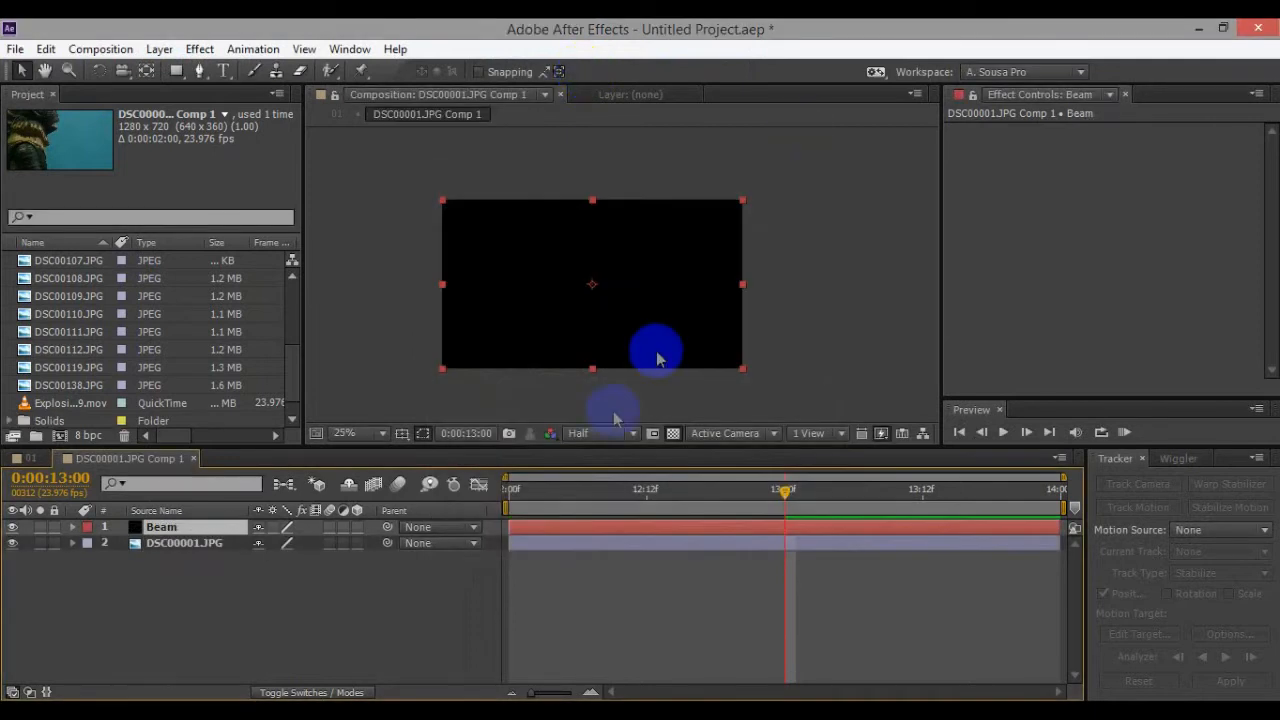
{"action": "left_click_drag", "start_coordinate": [512, 527], "coordinate": [785, 527]}
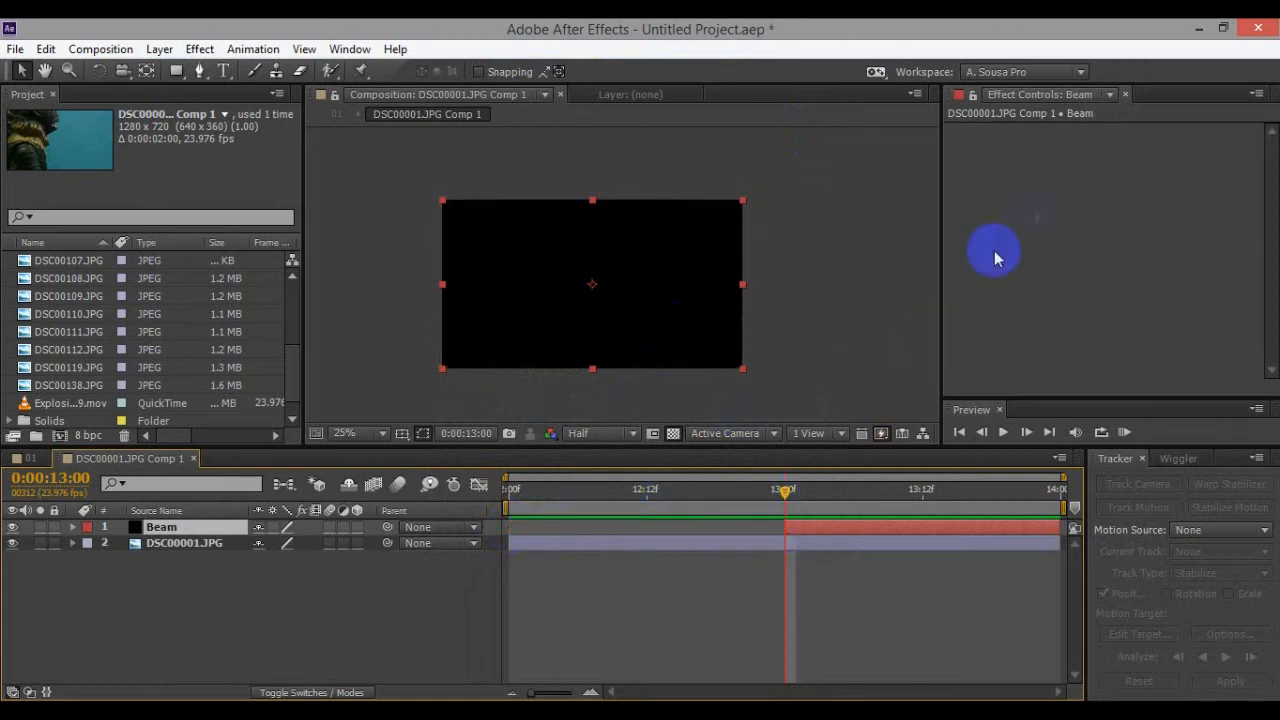
{"action": "right_click", "coordinate": [1035, 213]}
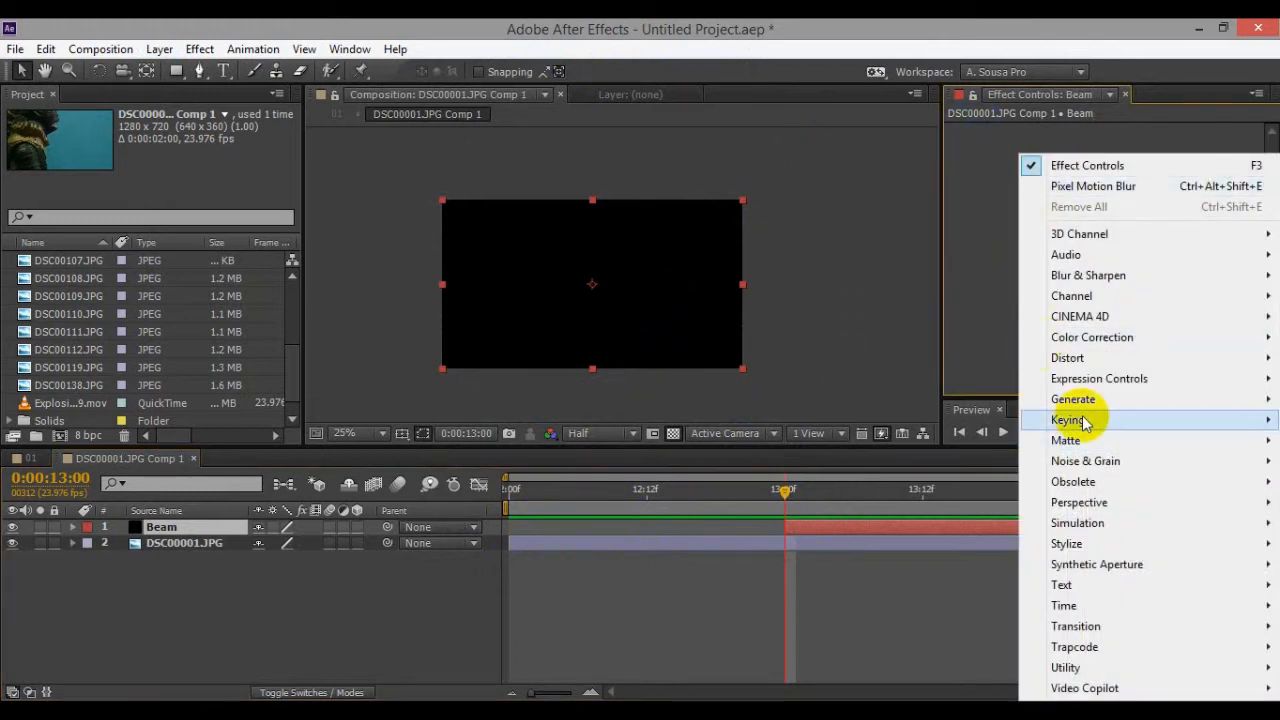
{"action": "mouse_move", "coordinate": [1073, 399]}
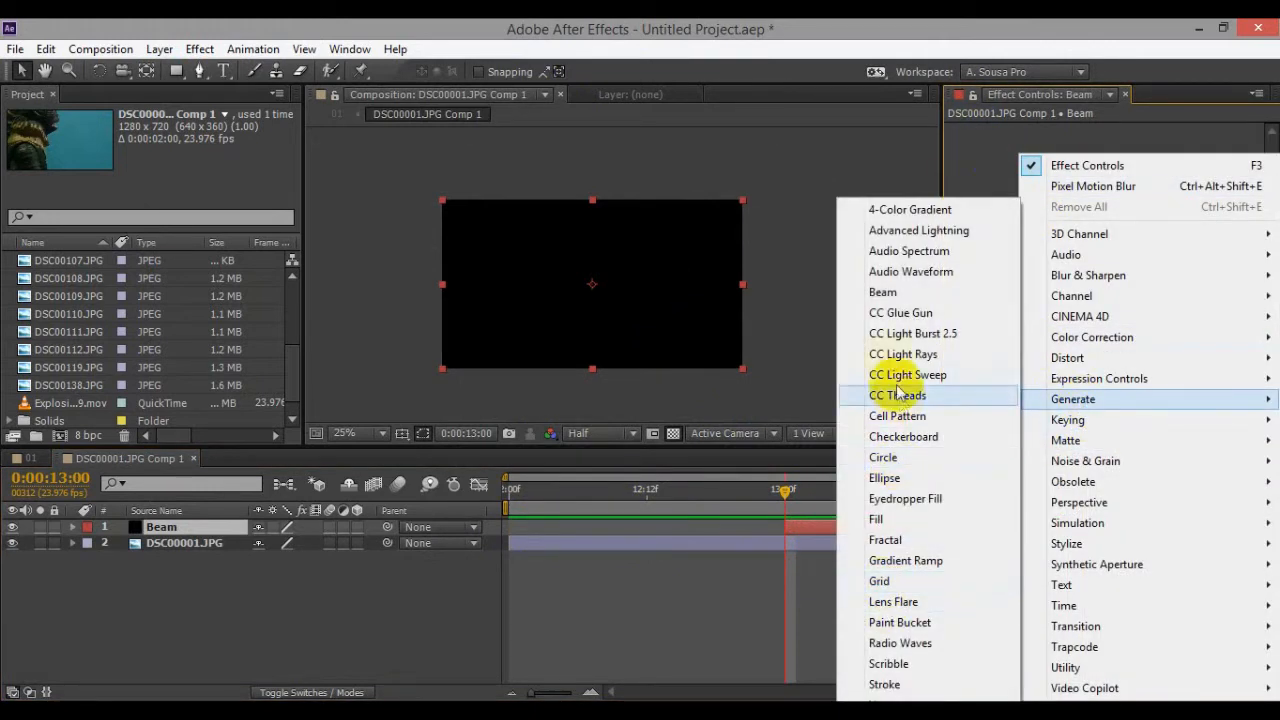
Step: Apply Generate > Beam to the solid with Length set to 100%
{"action": "left_click", "coordinate": [885, 292]}
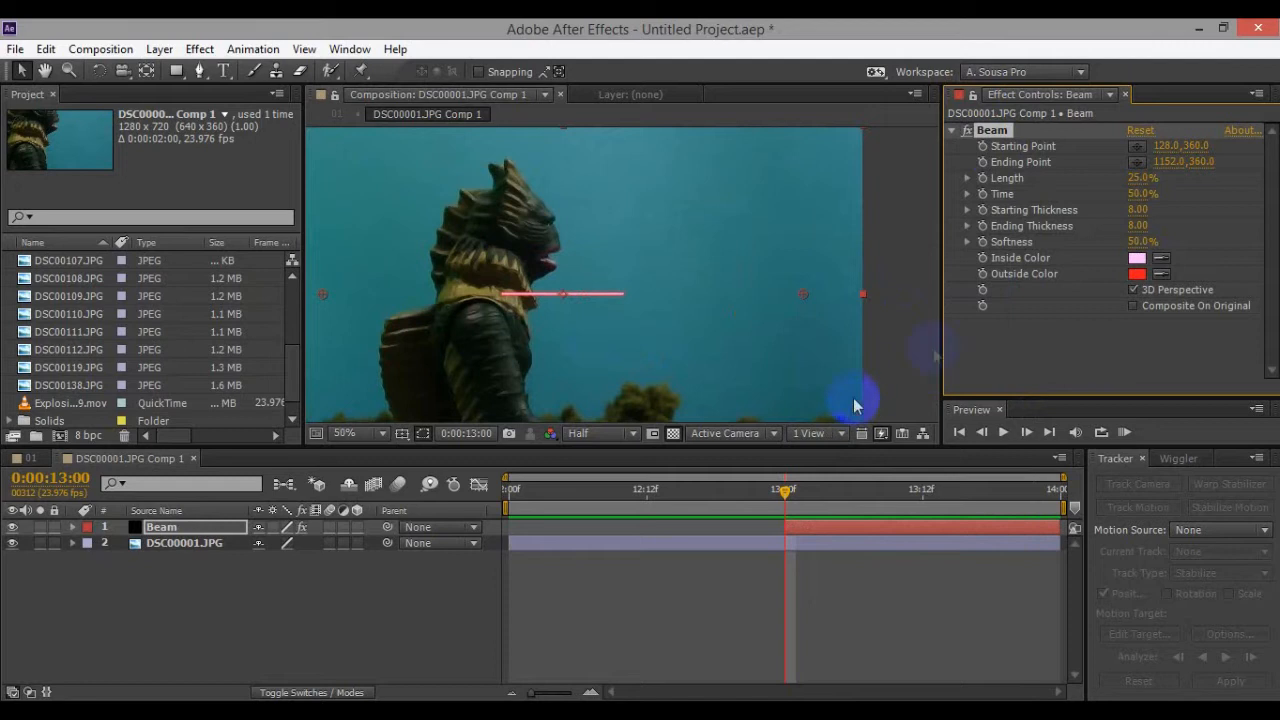
{"action": "left_click_drag", "start_coordinate": [1142, 178], "coordinate": [1203, 192]}
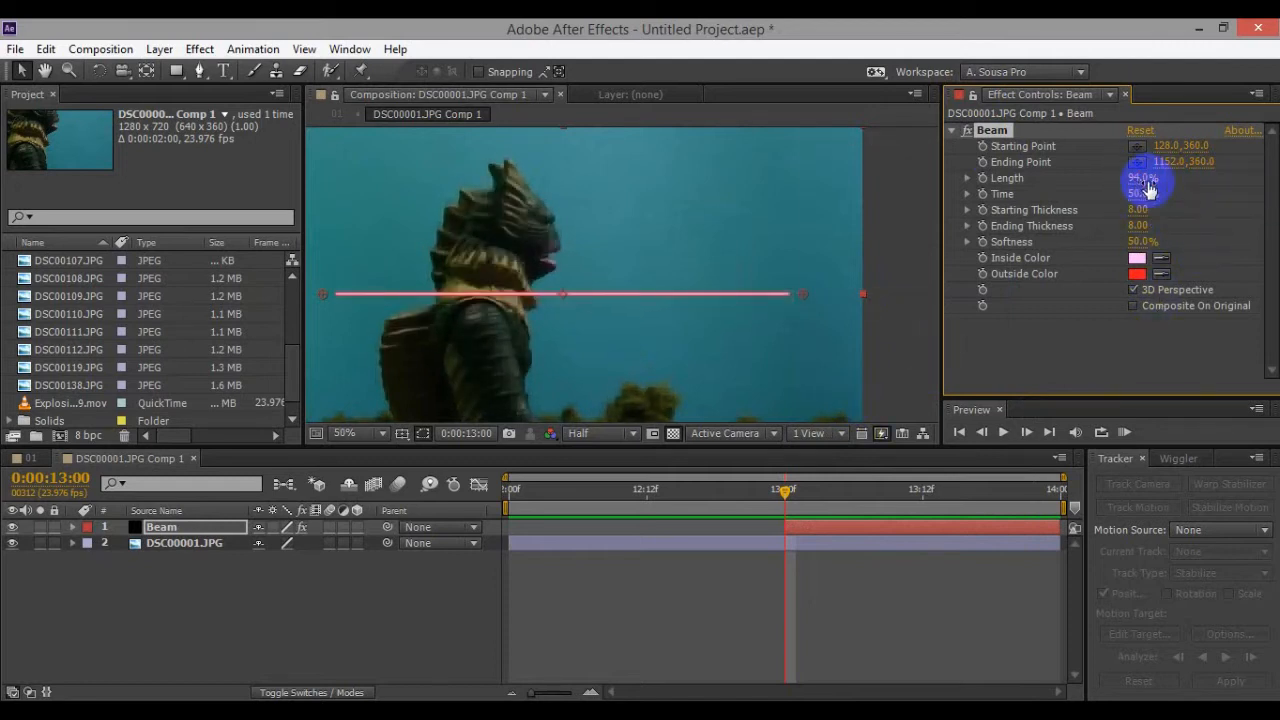
{"action": "type", "text": "100"}
{"action": "key", "text": "Return"}
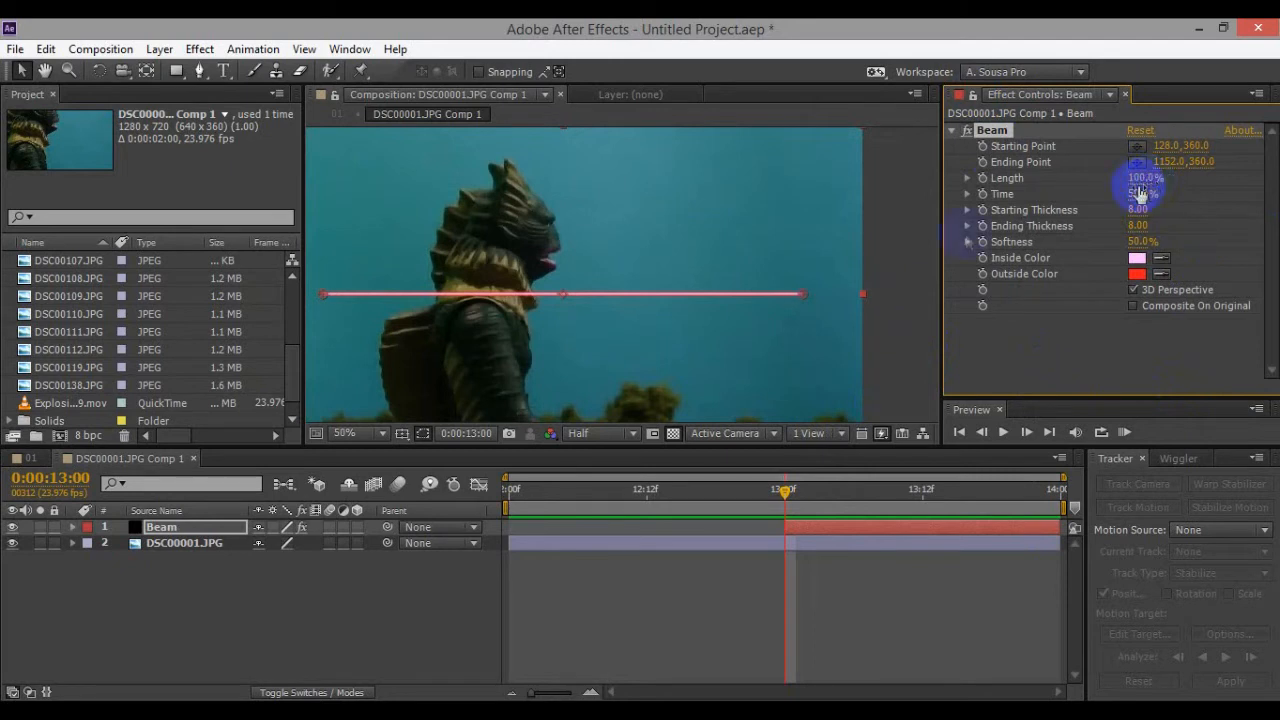
Step: Move the beam's start point to the creature's mouth and pull its end point close by
{"action": "left_click_drag", "start_coordinate": [325, 294], "coordinate": [546, 258]}
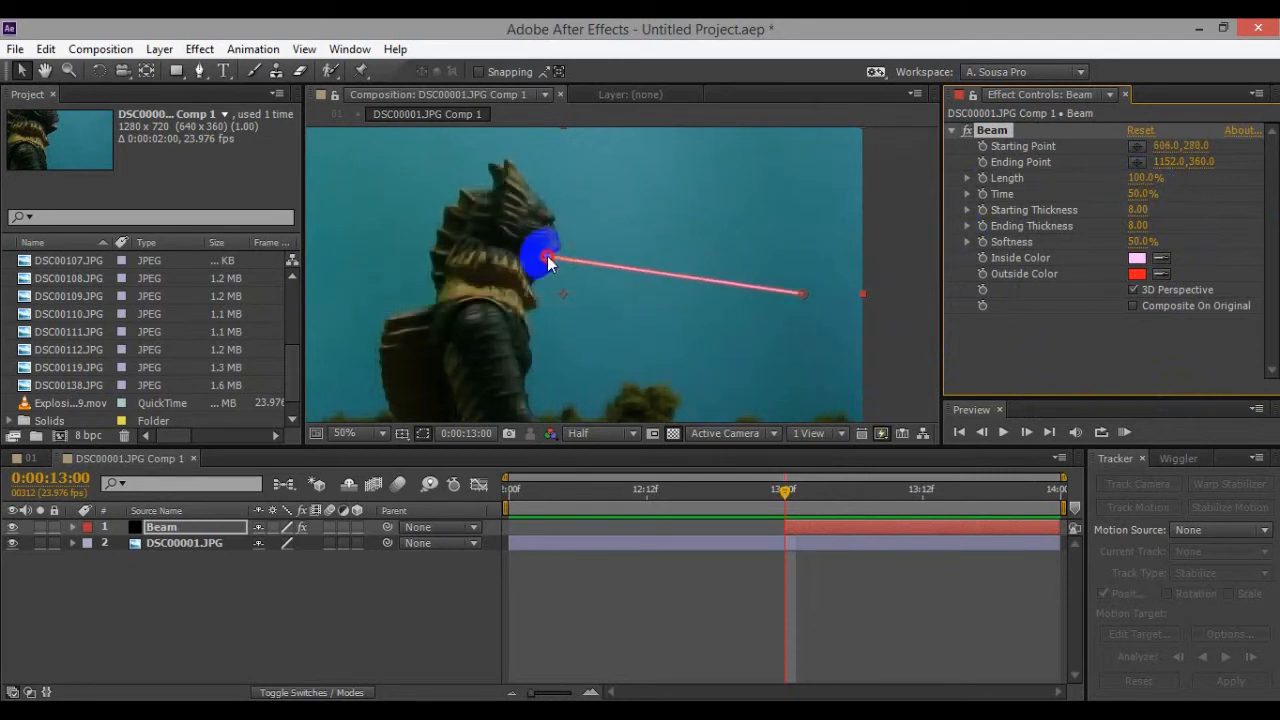
{"action": "left_click_drag", "start_coordinate": [802, 298], "coordinate": [637, 267]}
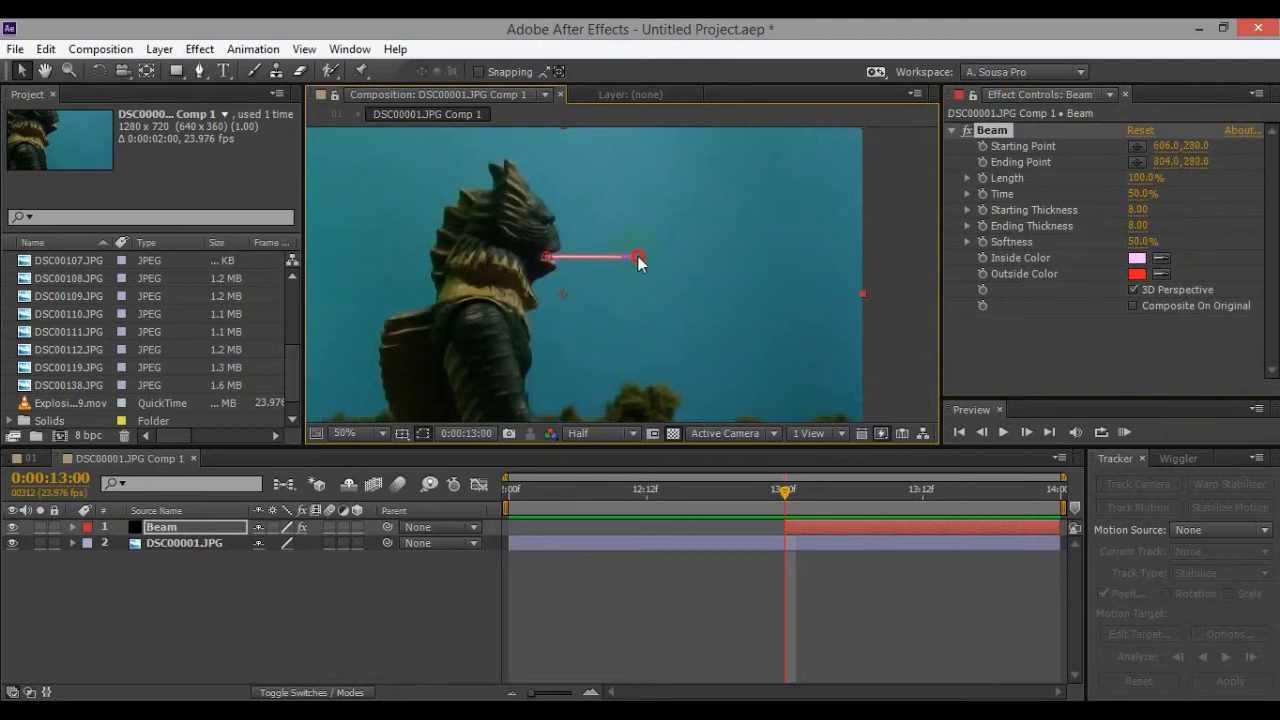
{"action": "left_click", "coordinate": [1140, 210]}
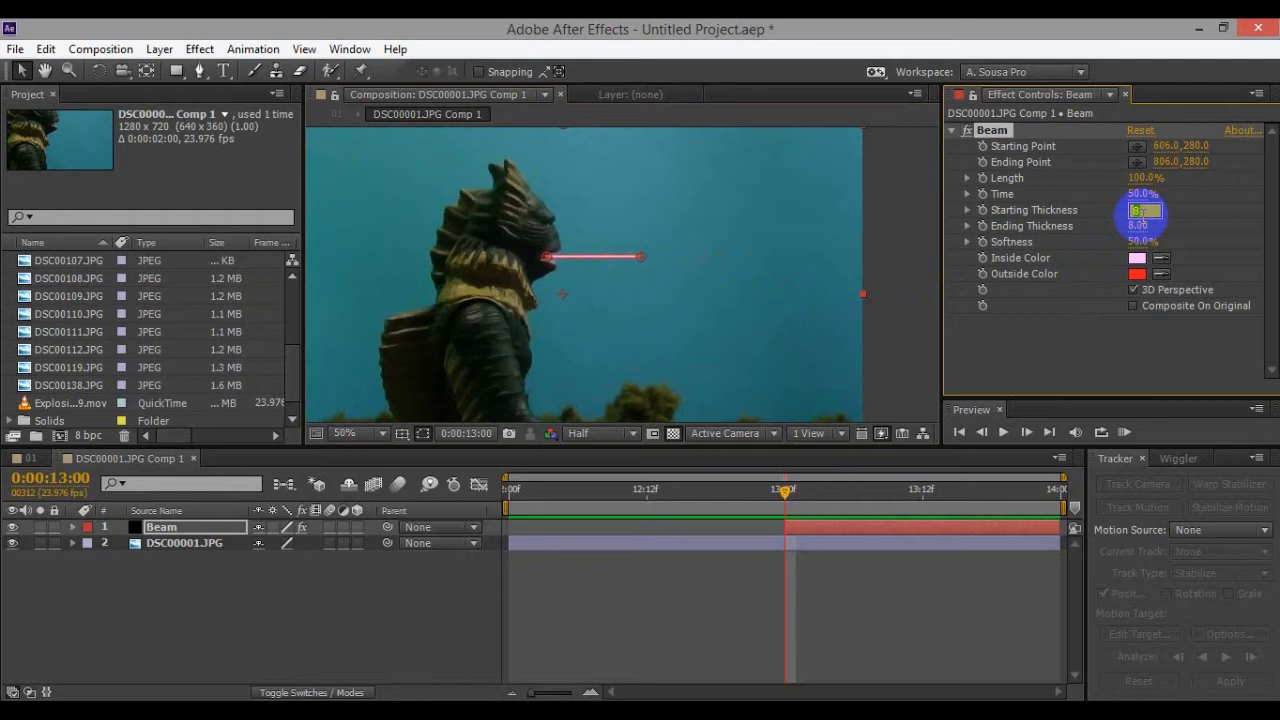
{"action": "type", "text": "10"}
Step: Set the beam's Starting Thickness to 50 and Ending Thickness to 75
{"action": "key", "text": "Tab"}
{"action": "type", "text": "1"}
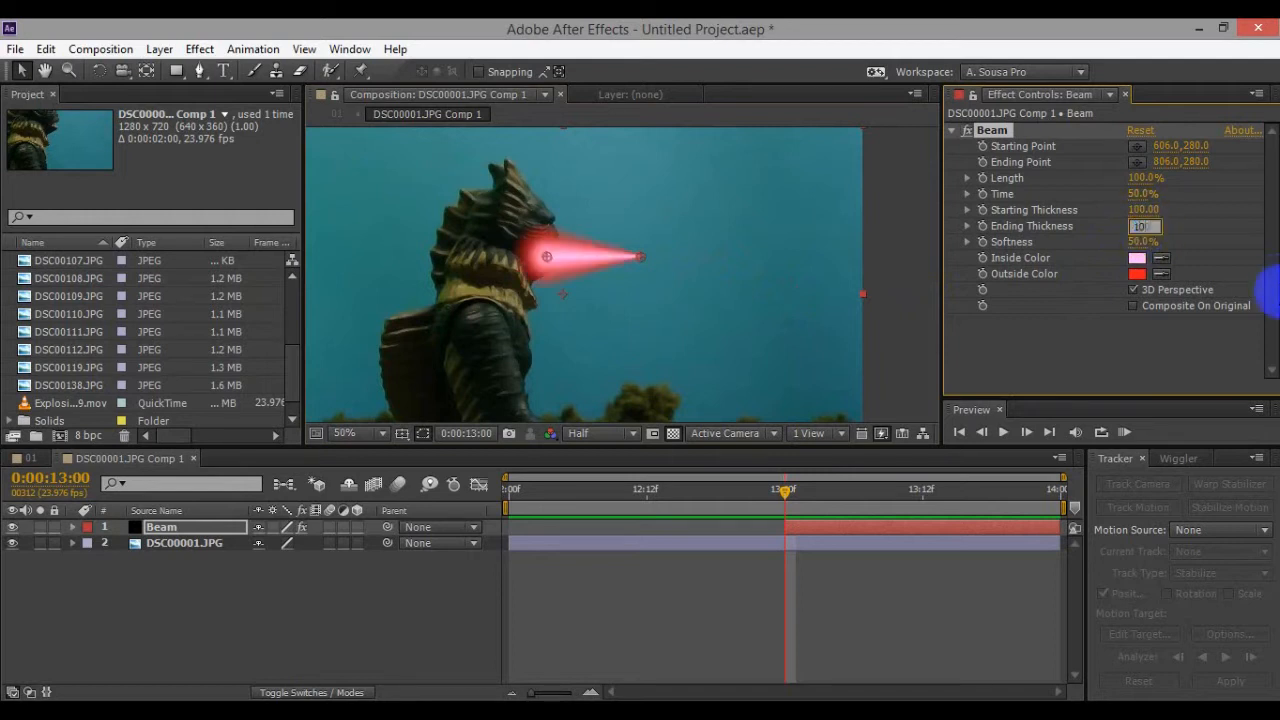
{"action": "type", "text": "0"}
{"action": "key", "text": "Return"}
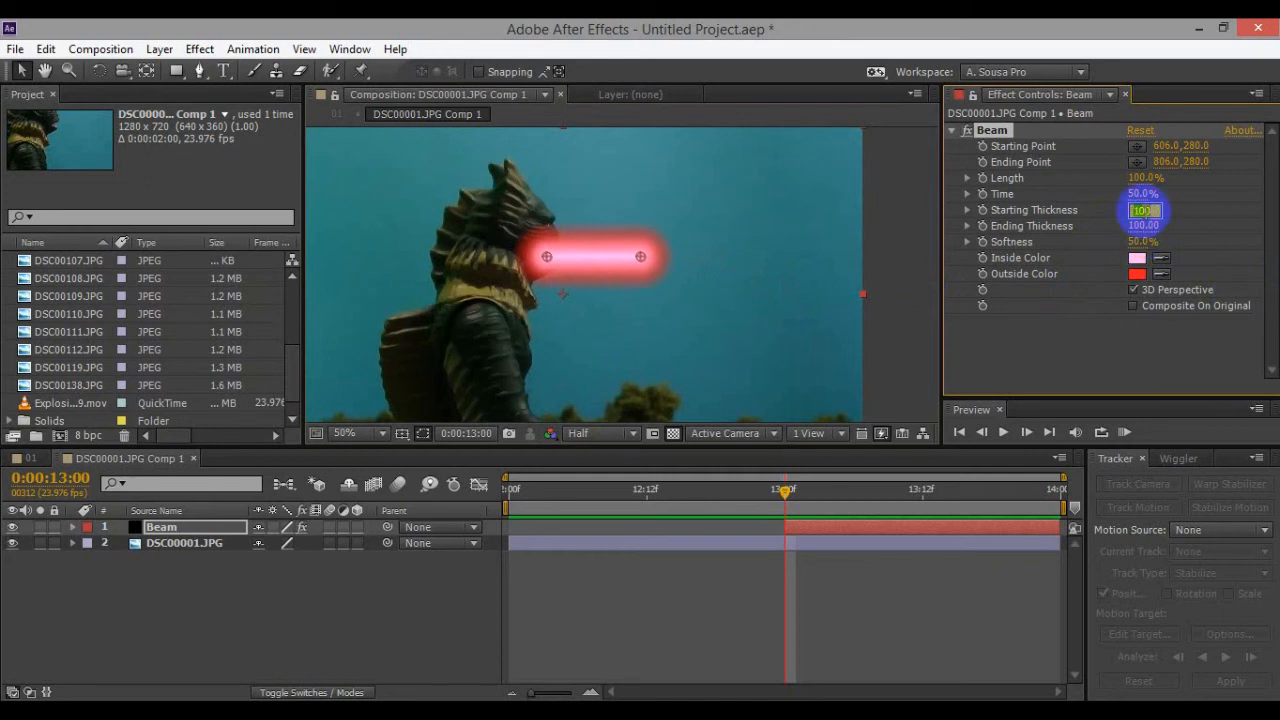
{"action": "type", "text": "75"}
{"action": "key", "text": "Return"}
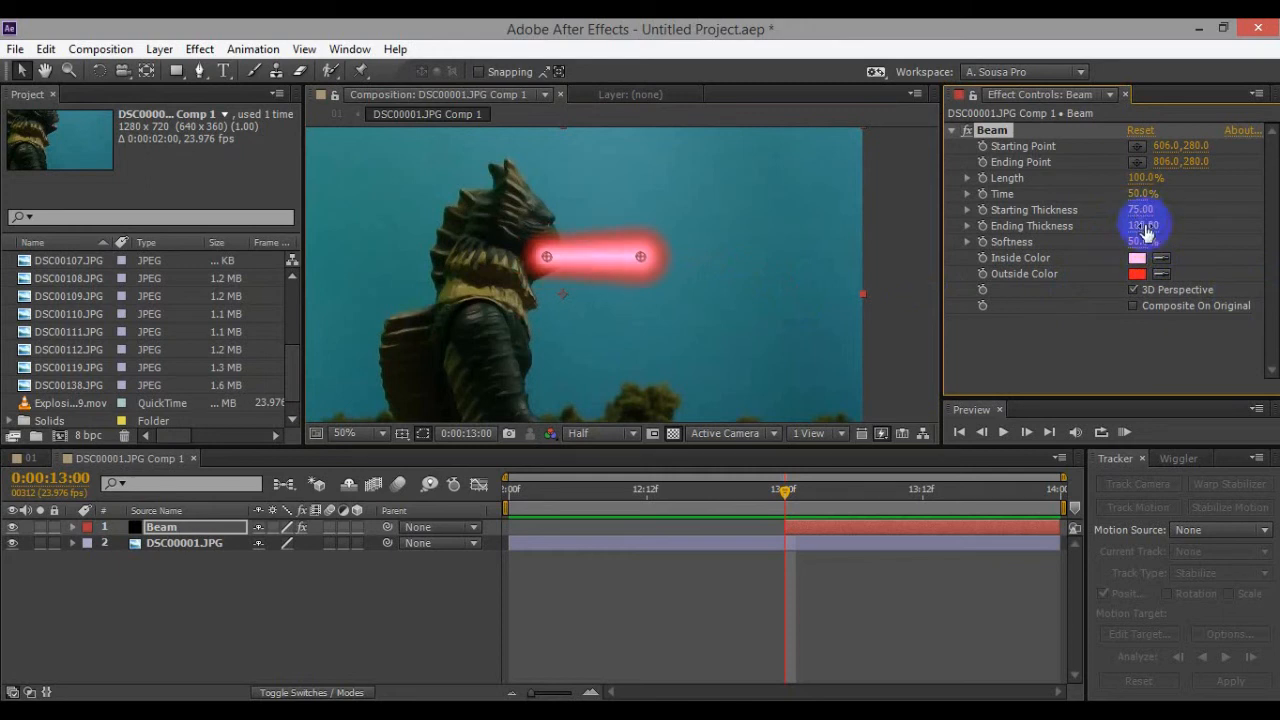
{"action": "left_click", "coordinate": [1141, 210]}
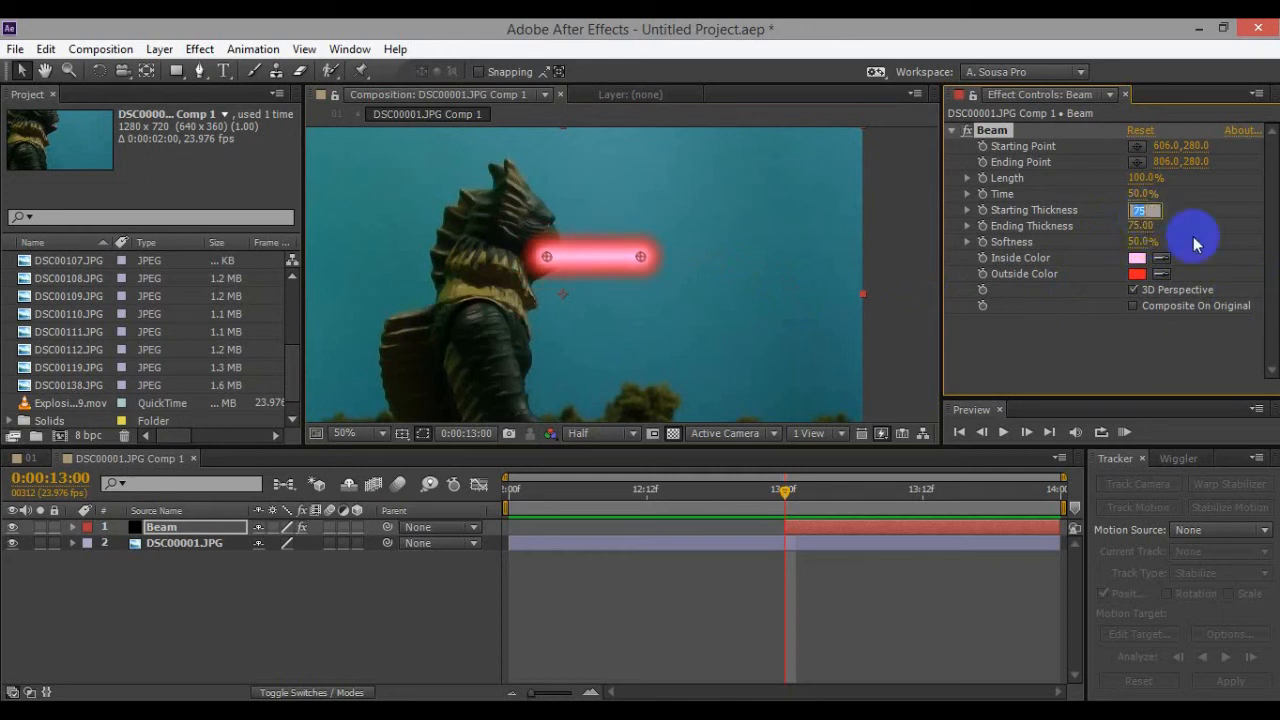
{"action": "type", "text": "50"}
{"action": "key", "text": "Return"}
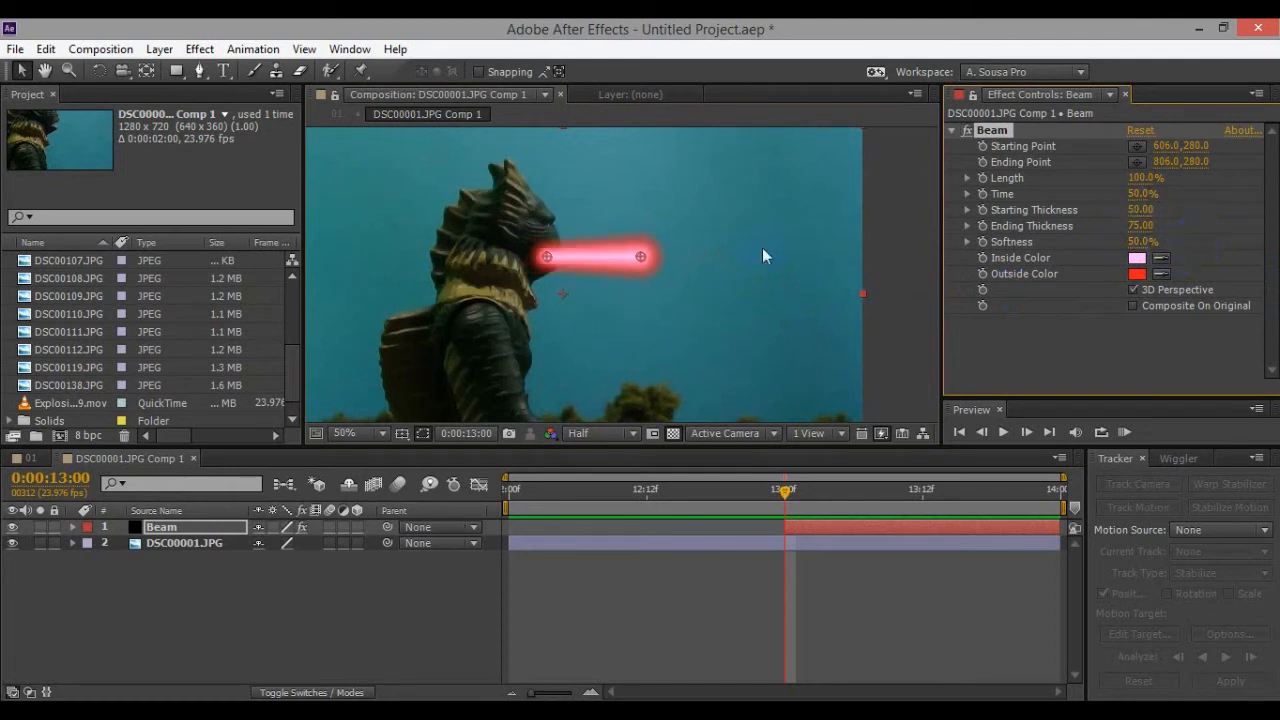
Step: Drag the beam's start and end points together into a glowing blob at the mouth
{"action": "mouse_move", "coordinate": [549, 255]}
{"action": "left_mouse_down"}
{"action": "mouse_move", "coordinate": [565, 254]}
{"action": "mouse_move", "coordinate": [556, 262]}
{"action": "left_mouse_up"}
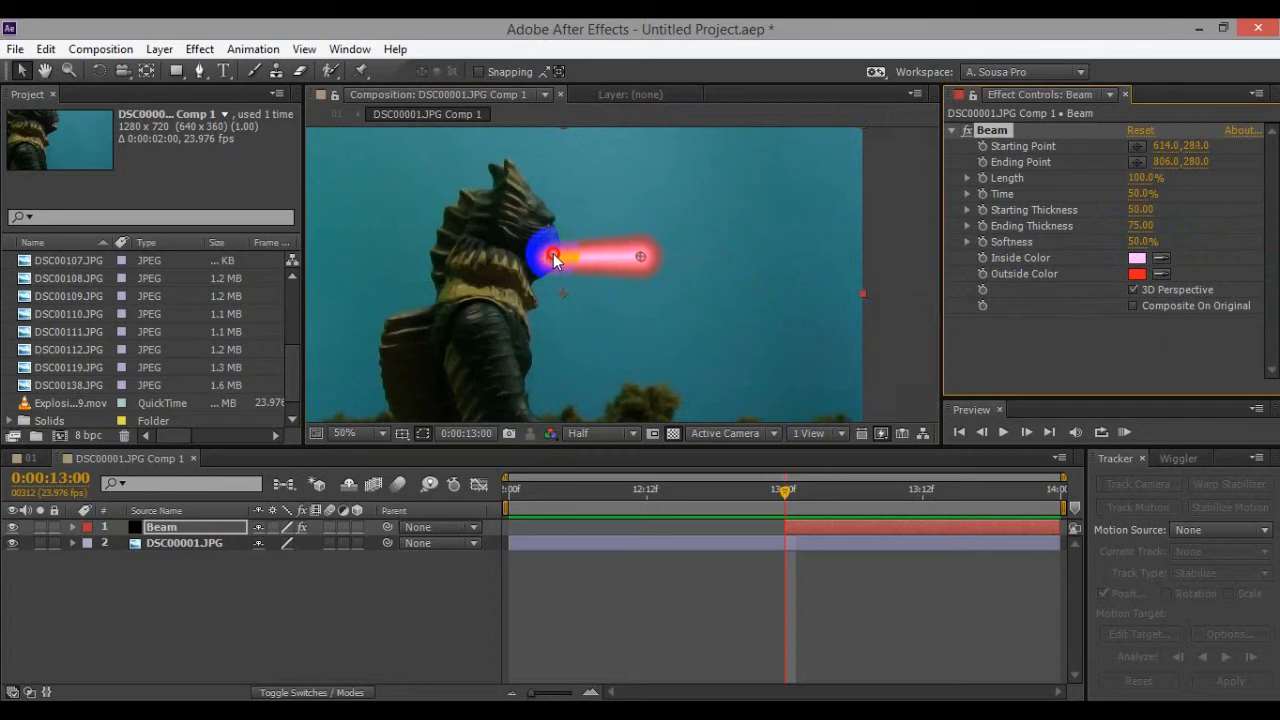
{"action": "mouse_move", "coordinate": [640, 257]}
{"action": "left_mouse_down"}
{"action": "mouse_move", "coordinate": [694, 268]}
{"action": "mouse_move", "coordinate": [556, 266]}
{"action": "left_mouse_up"}
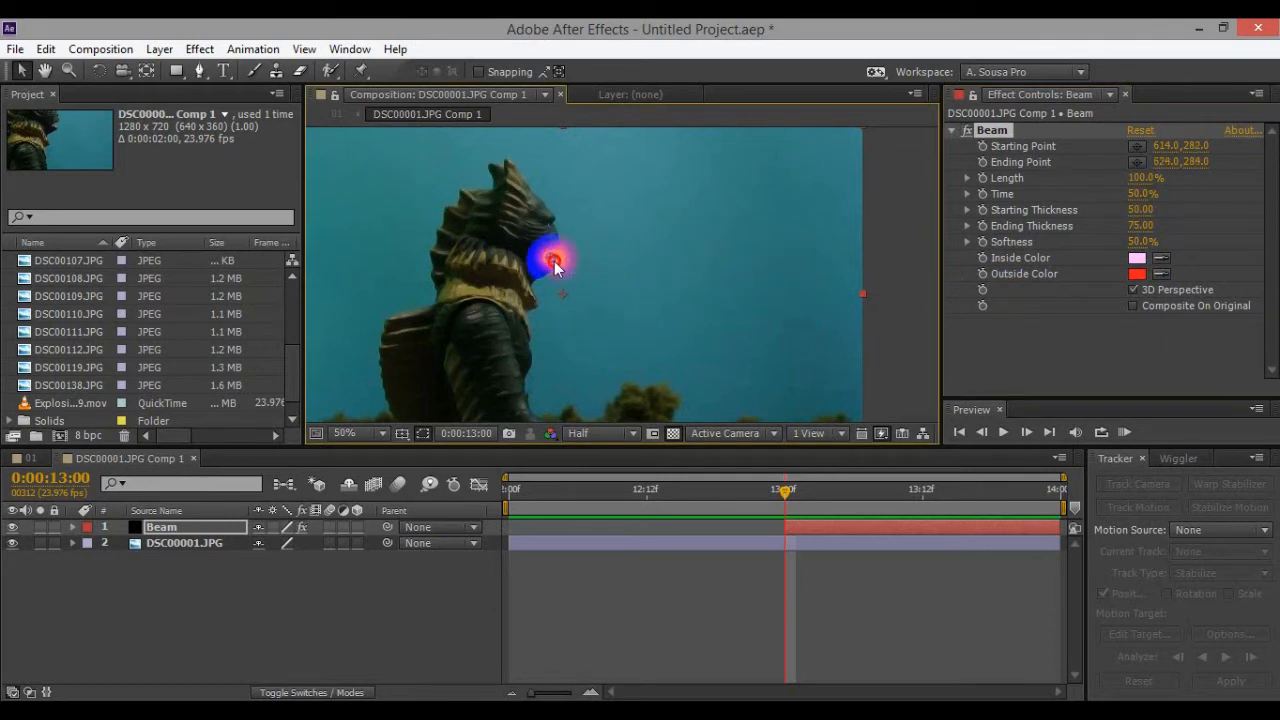
{"action": "left_click_drag", "start_coordinate": [556, 265], "coordinate": [556, 260]}
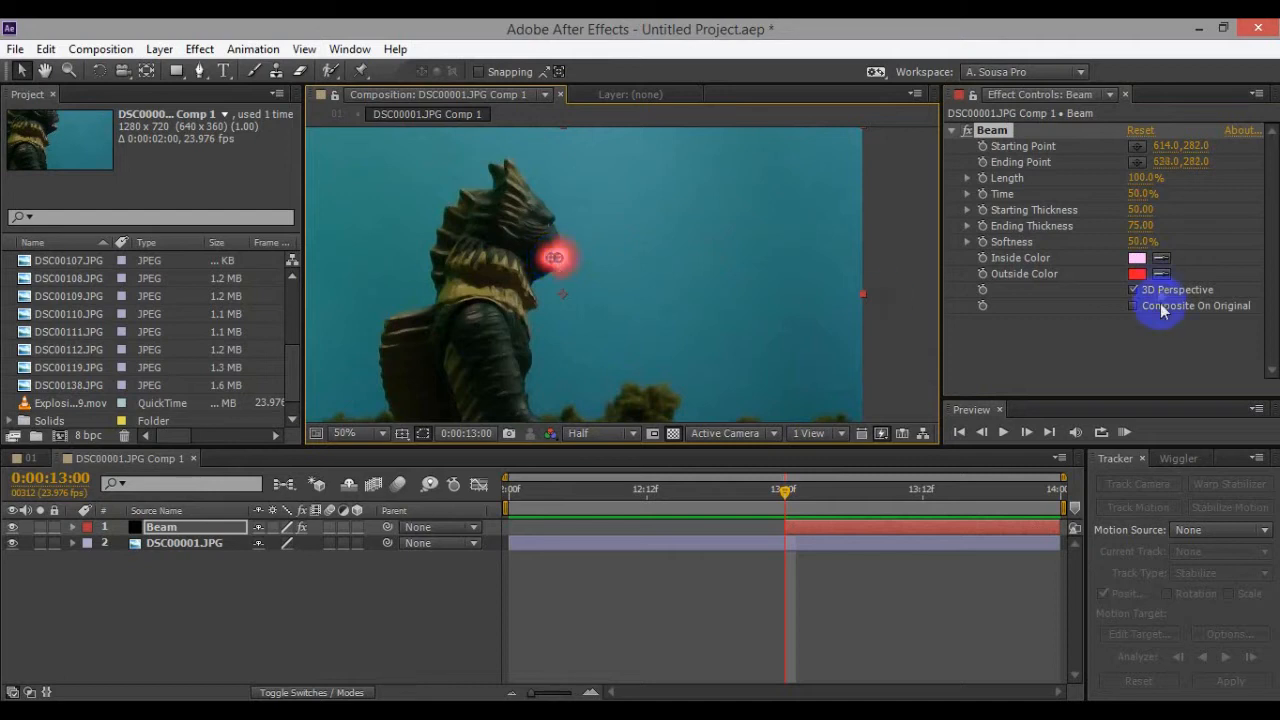
Step: Set the Beam's Outside Color to cyan and its Inside Color to white
{"action": "left_click", "coordinate": [1137, 273]}
{"action": "left_click_drag", "start_coordinate": [868, 570], "coordinate": [868, 566]}
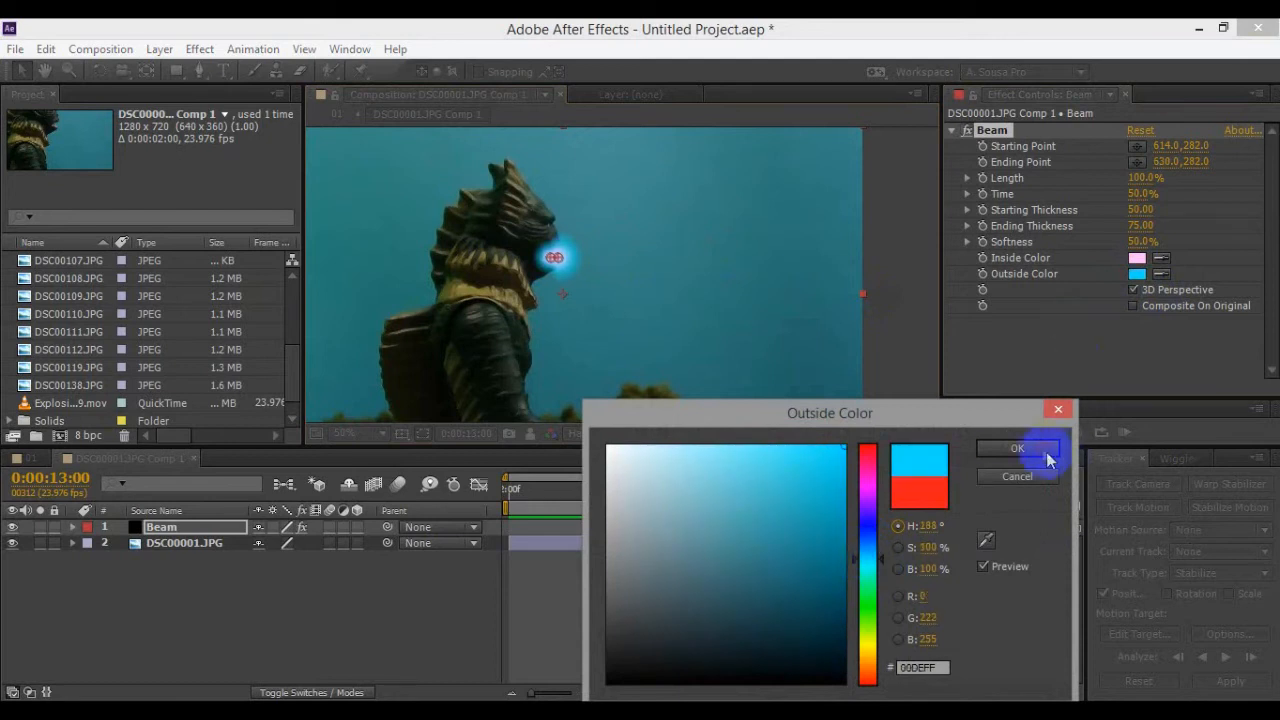
{"action": "left_click", "coordinate": [1045, 448]}
{"action": "left_click", "coordinate": [1137, 258]}
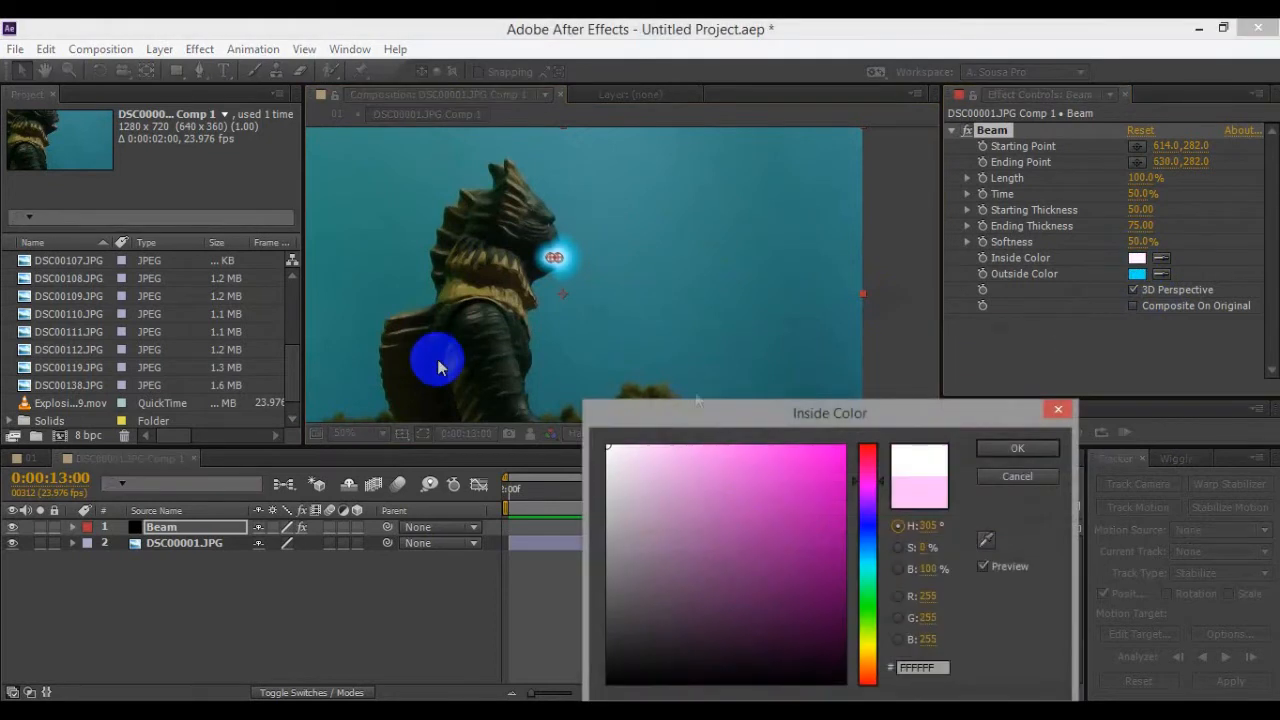
{"action": "left_click", "coordinate": [1043, 449]}
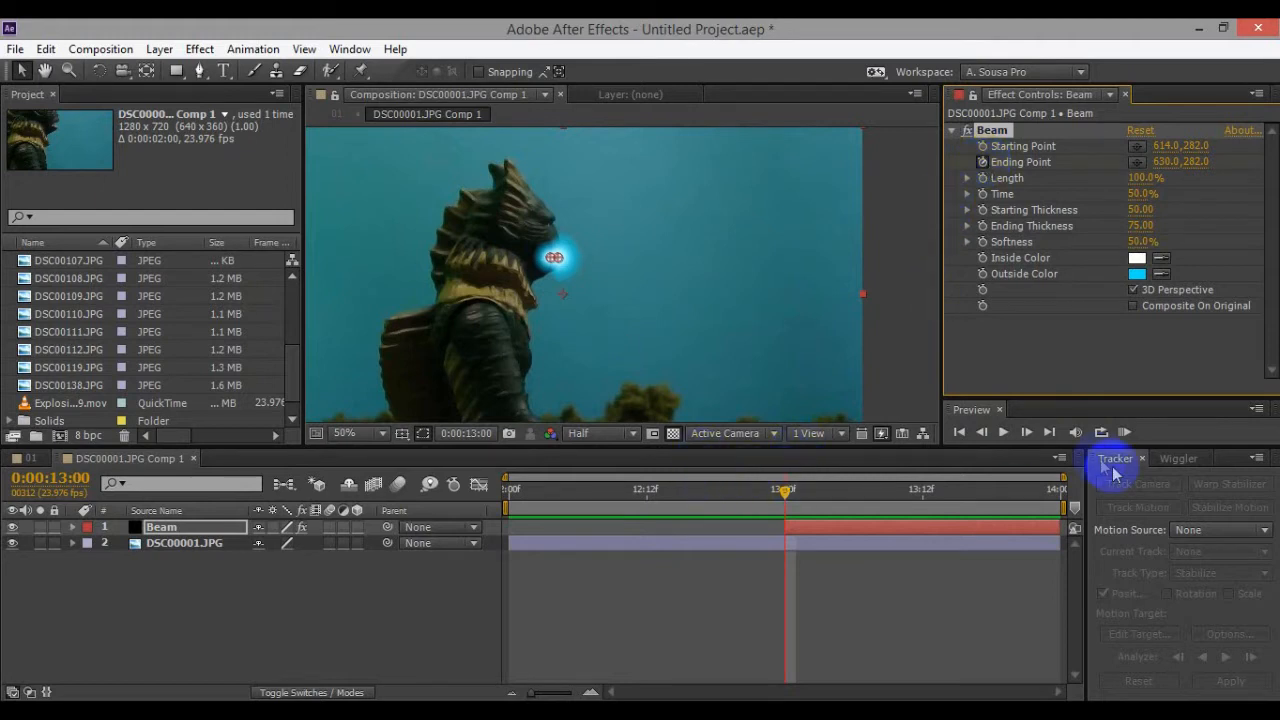
Step: Step through the timeline and position the playhead at frame 13:02
{"action": "left_click", "coordinate": [1026, 432]}
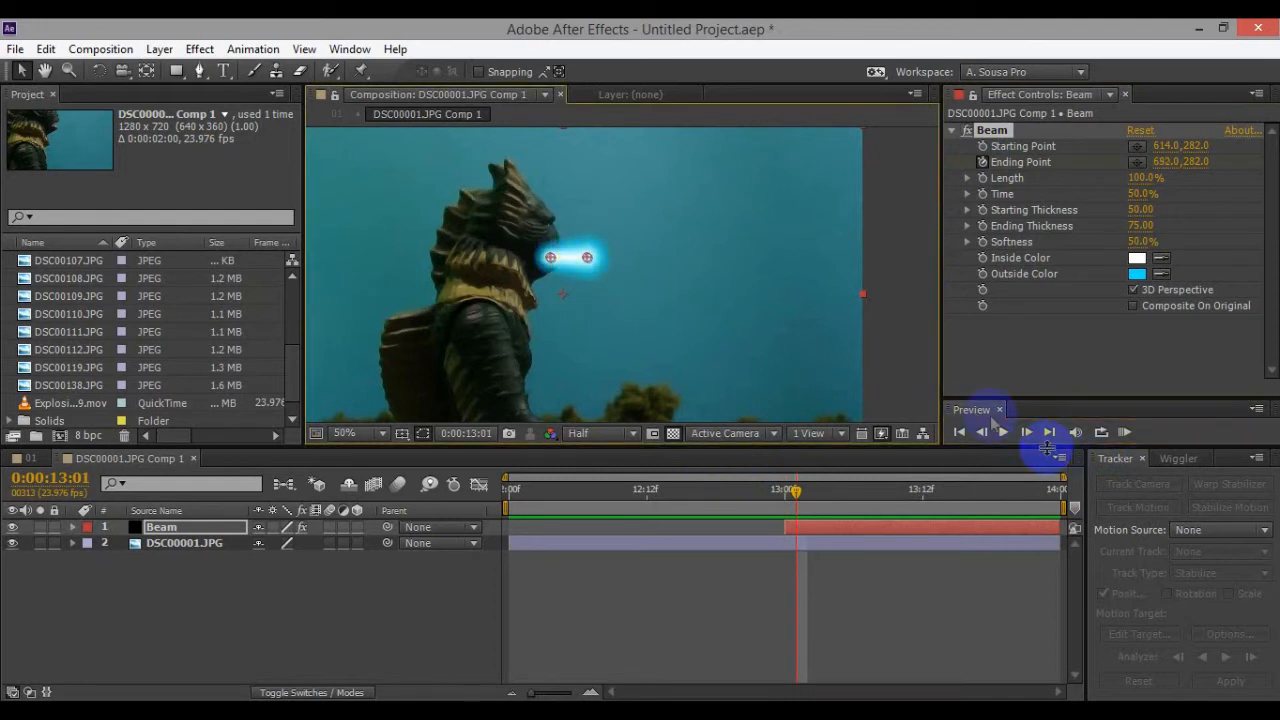
{"action": "left_click", "coordinate": [1040, 432]}
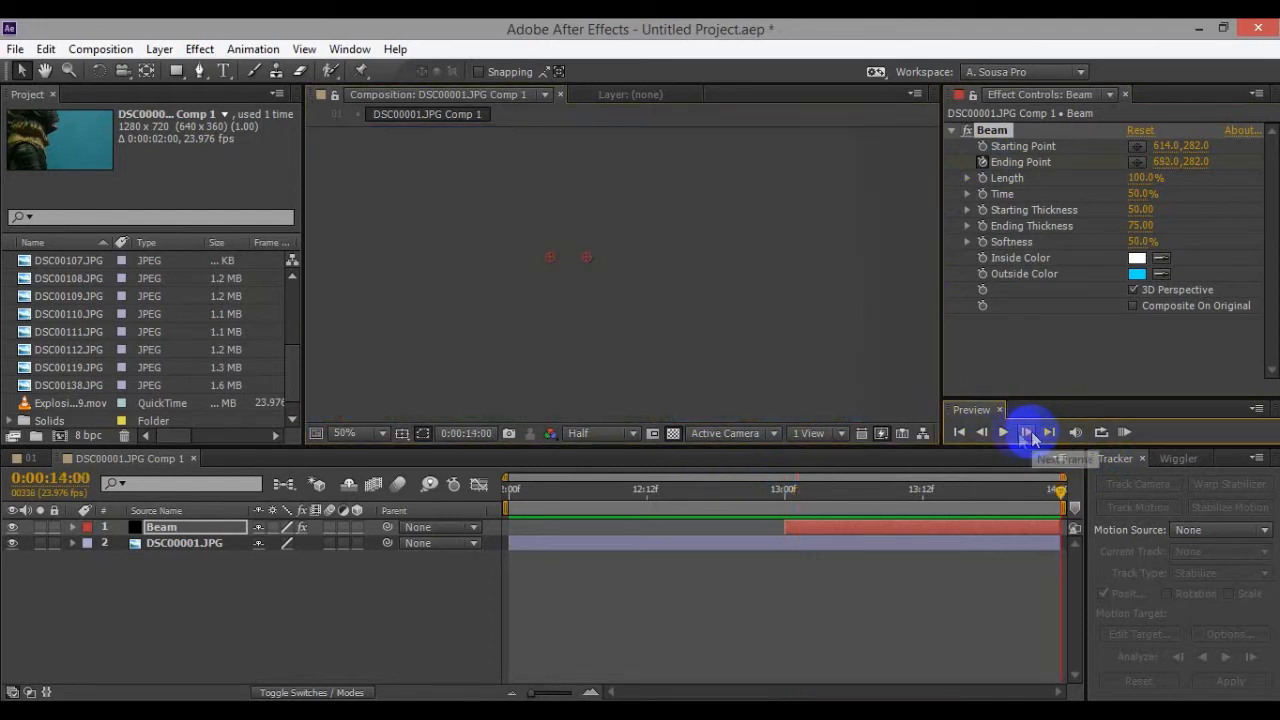
{"action": "left_click_drag", "start_coordinate": [871, 491], "coordinate": [785, 491]}
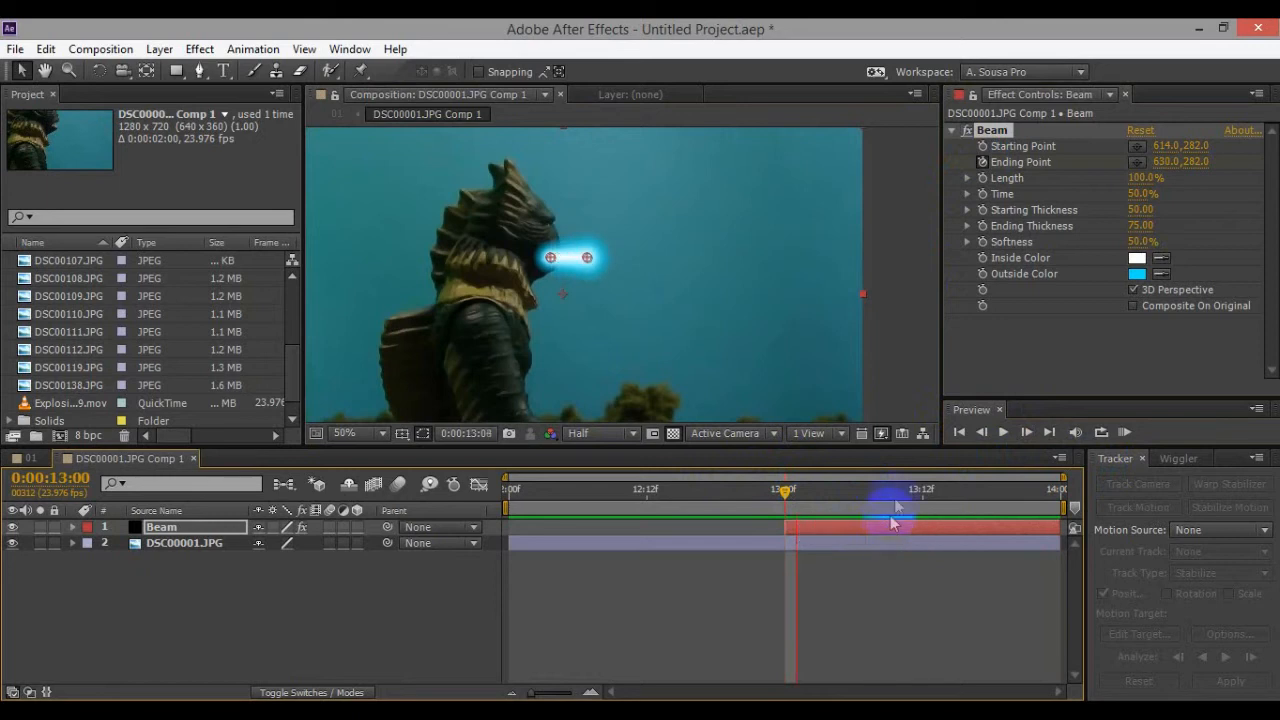
{"action": "left_click", "coordinate": [1046, 432]}
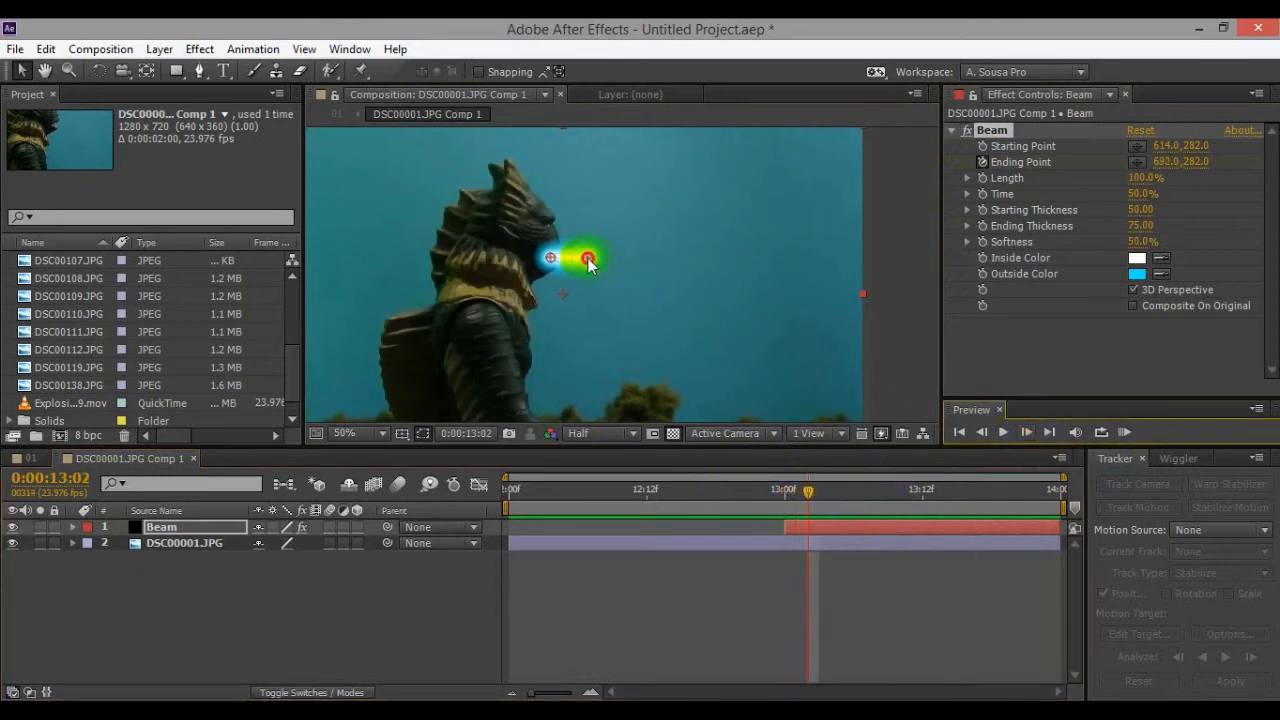
Step: Stretch the Beam's Ending Point rightward over successive frames until it exits the frame, then preview
{"action": "left_click_drag", "start_coordinate": [588, 262], "coordinate": [728, 259]}
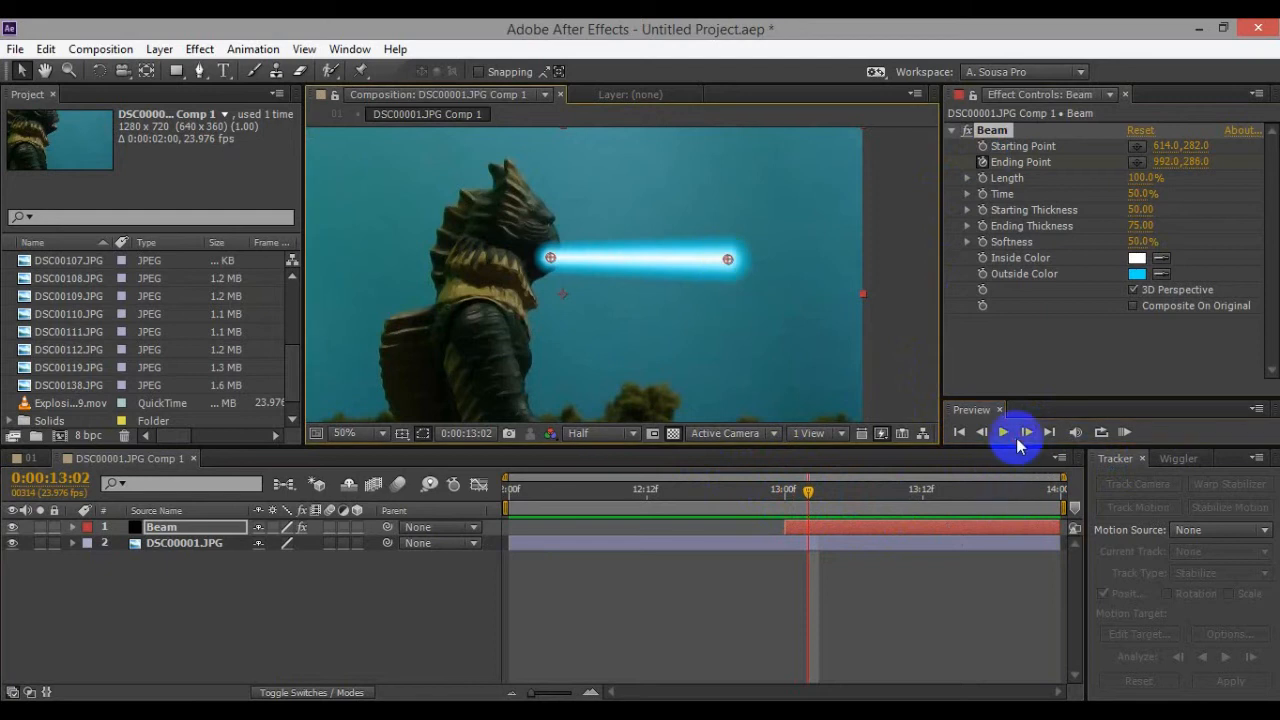
{"action": "left_click", "coordinate": [1024, 434]}
{"action": "left_click_drag", "start_coordinate": [733, 262], "coordinate": [963, 271]}
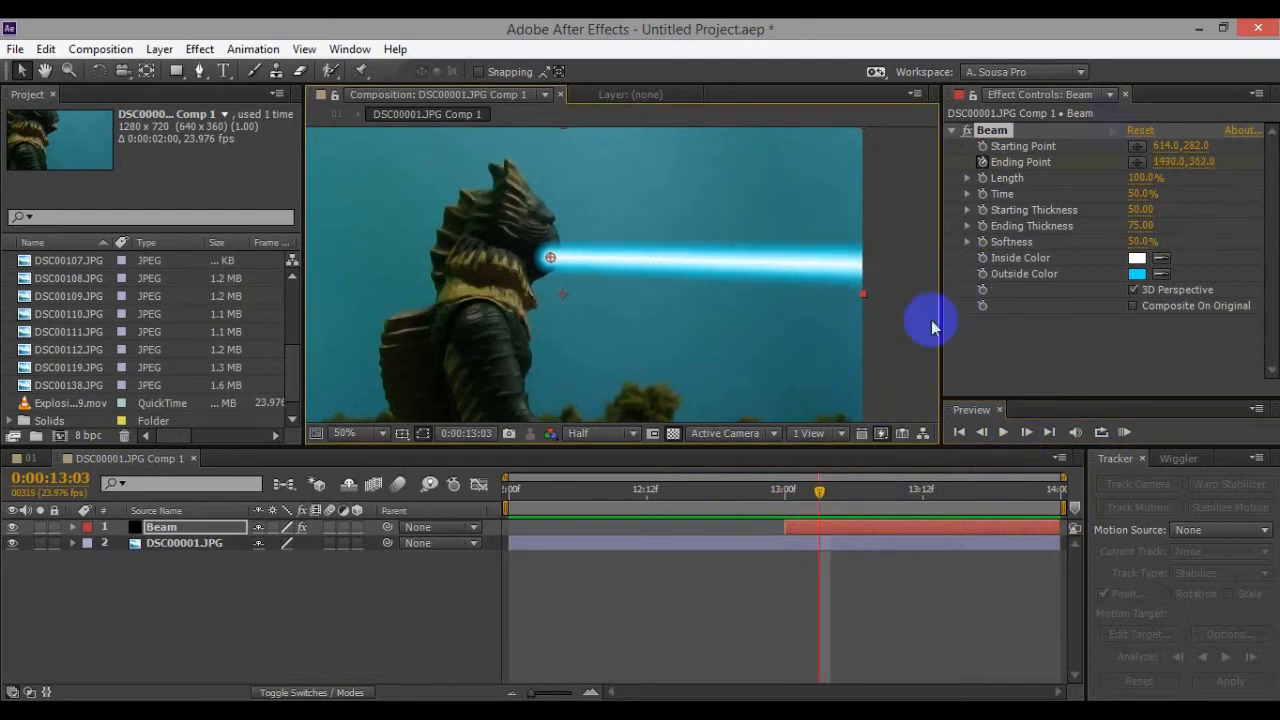
{"action": "left_click", "coordinate": [952, 130]}
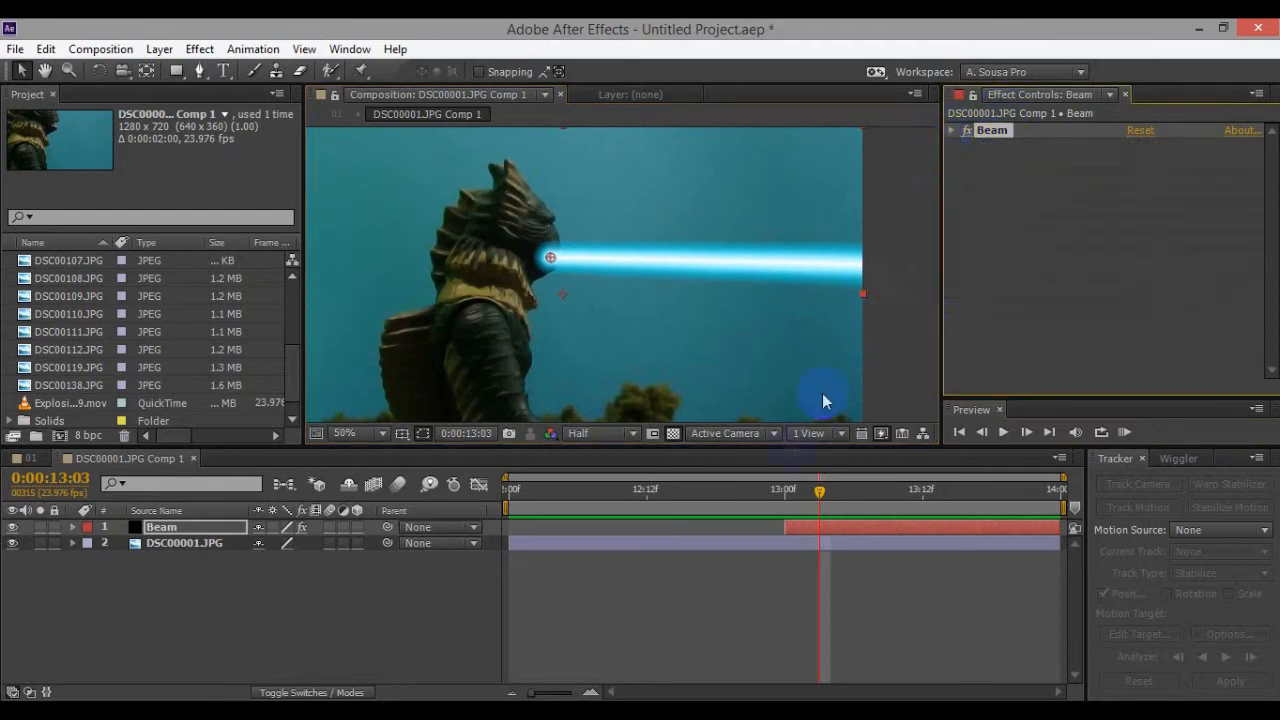
{"action": "mouse_move", "coordinate": [771, 491]}
{"action": "left_mouse_down"}
{"action": "mouse_move", "coordinate": [1037, 491]}
{"action": "mouse_move", "coordinate": [786, 523]}
{"action": "mouse_move", "coordinate": [817, 522]}
{"action": "left_mouse_up"}
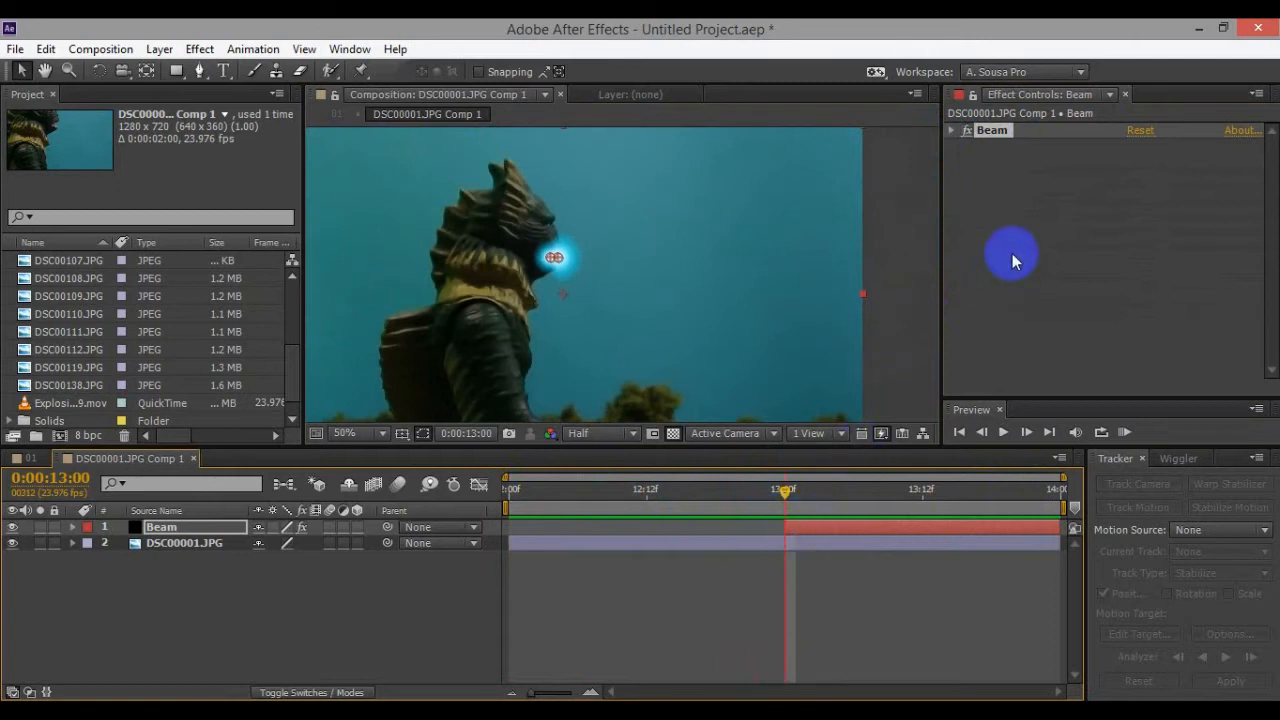
Step: Add a Noise effect to the Beam layer with Amount of Noise at 100%
{"action": "right_click", "coordinate": [1043, 246]}
{"action": "mouse_move", "coordinate": [1077, 523]}
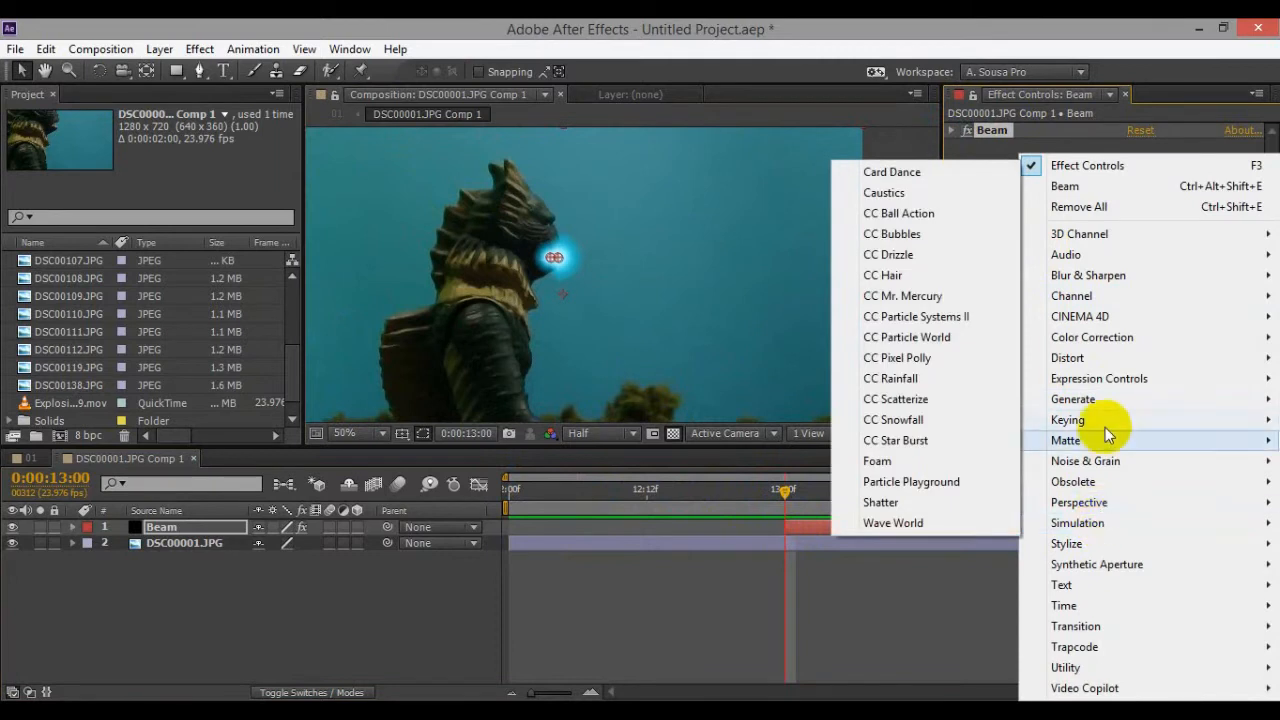
{"action": "mouse_move", "coordinate": [1085, 461]}
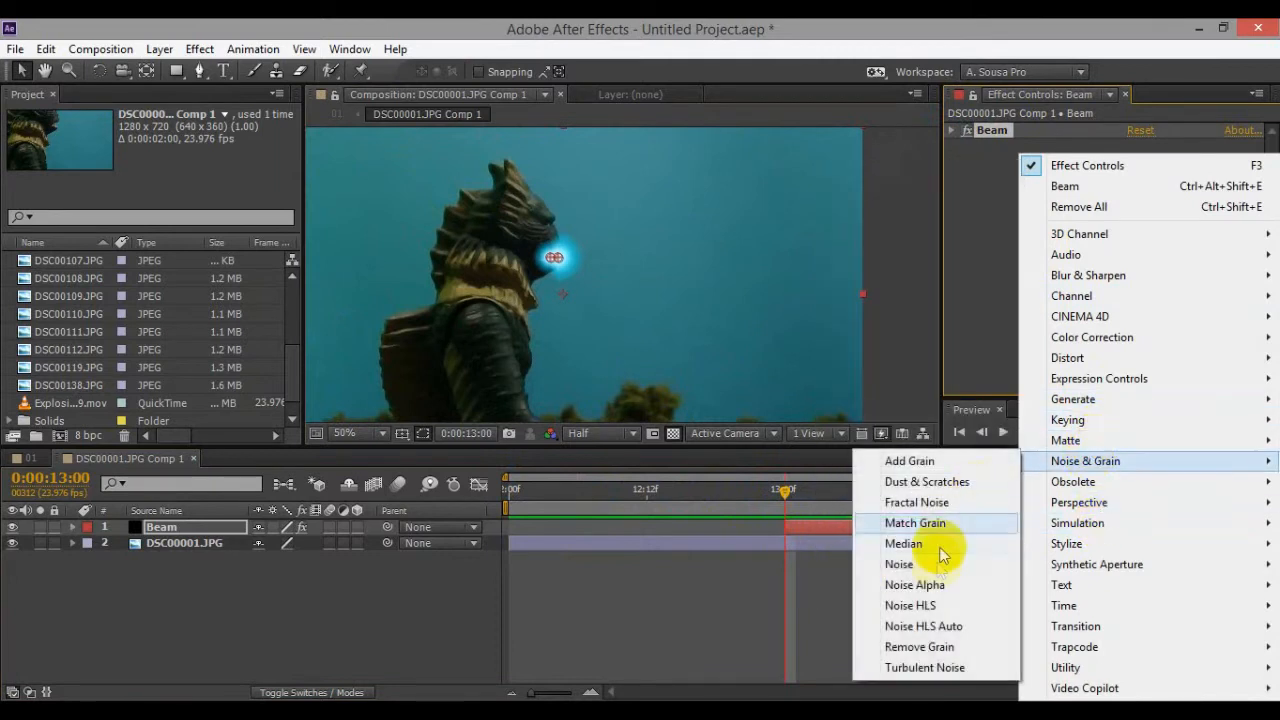
{"action": "left_click", "coordinate": [929, 564]}
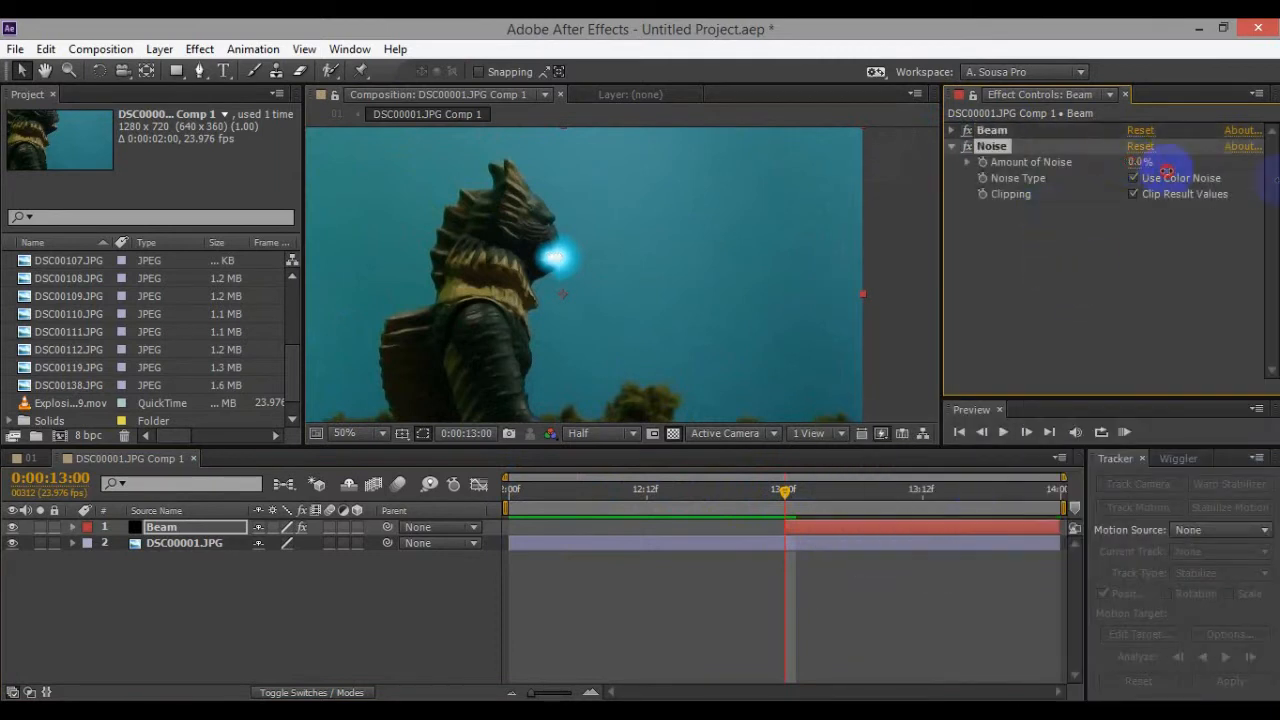
{"action": "left_click_drag", "start_coordinate": [1166, 172], "coordinate": [1268, 180]}
{"action": "left_click", "coordinate": [1138, 161]}
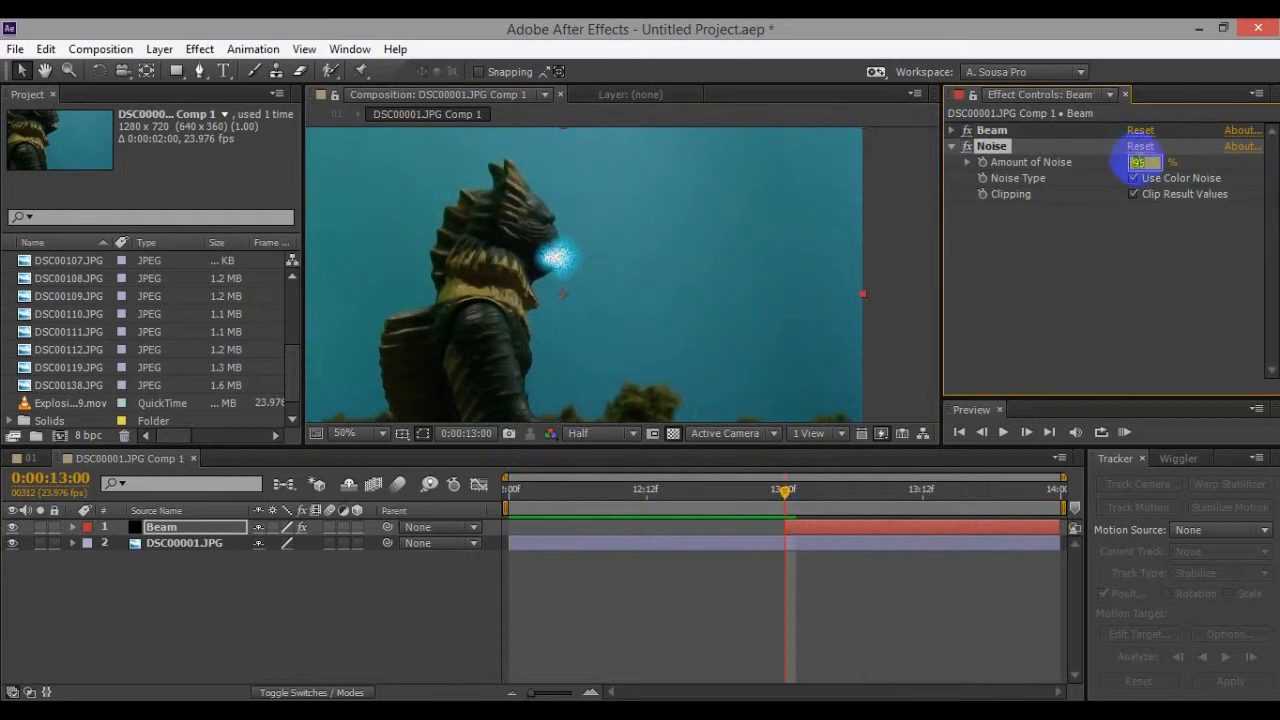
{"action": "type", "text": "0"}
{"action": "key", "text": "Return"}
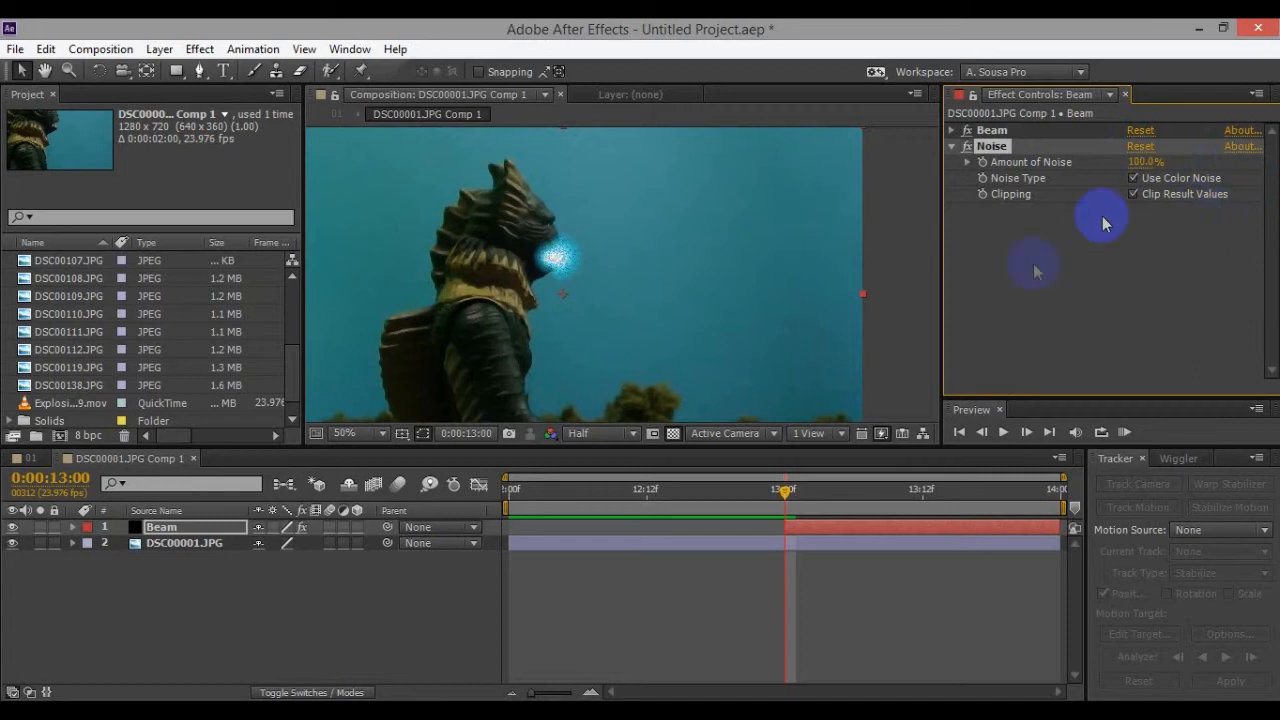
{"action": "left_click", "coordinate": [952, 146]}
{"action": "mouse_move", "coordinate": [805, 505]}
{"action": "left_mouse_down"}
{"action": "mouse_move", "coordinate": [971, 509]}
{"action": "mouse_move", "coordinate": [815, 514]}
{"action": "left_mouse_up"}
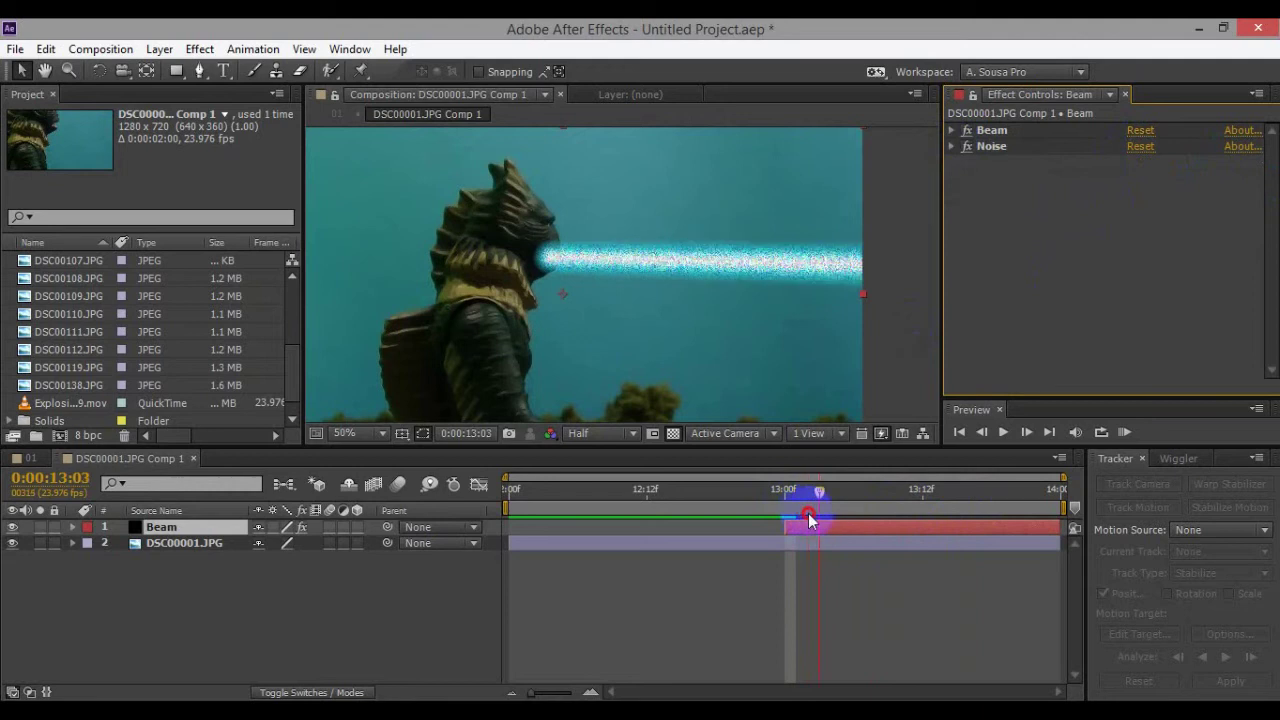
Step: Bring up the effect categories menu for the Beam layer again
{"action": "right_click", "coordinate": [1088, 252]}
{"action": "mouse_move", "coordinate": [1075, 399]}
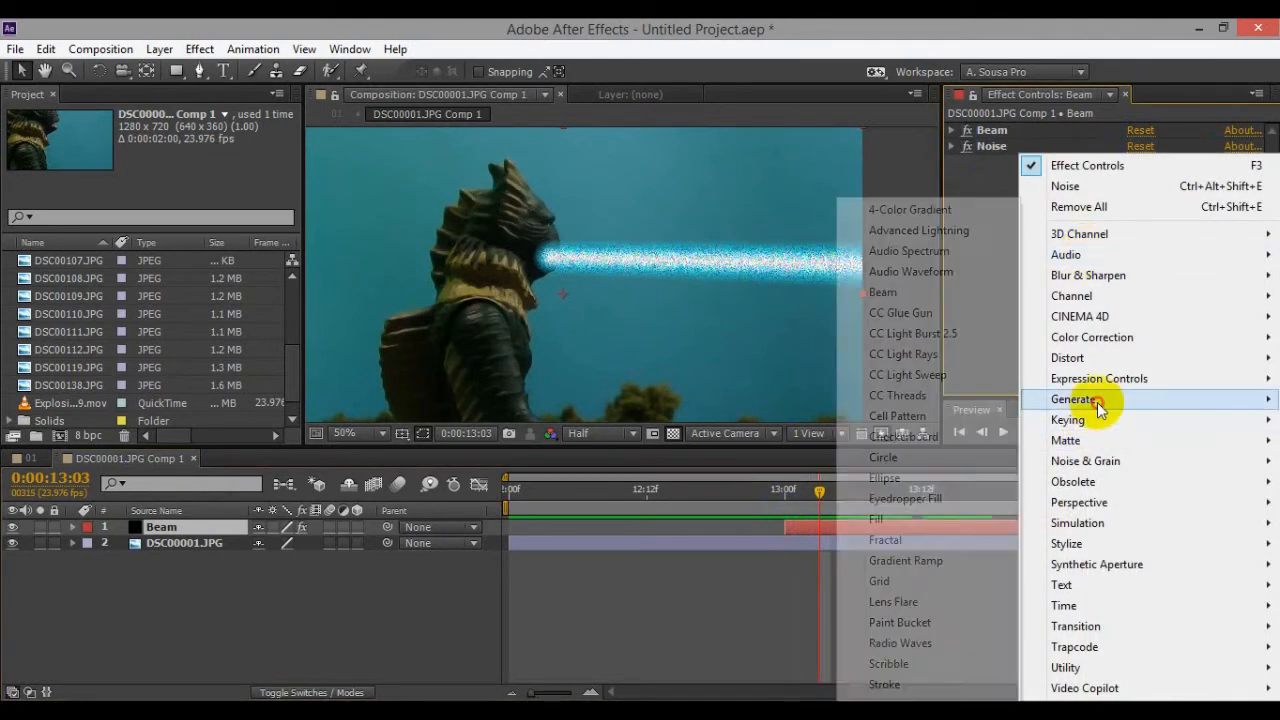
Step: Add CC Light Burst 2.5 to the Beam with its Center on the creature's mouth
{"action": "left_click", "coordinate": [915, 333]}
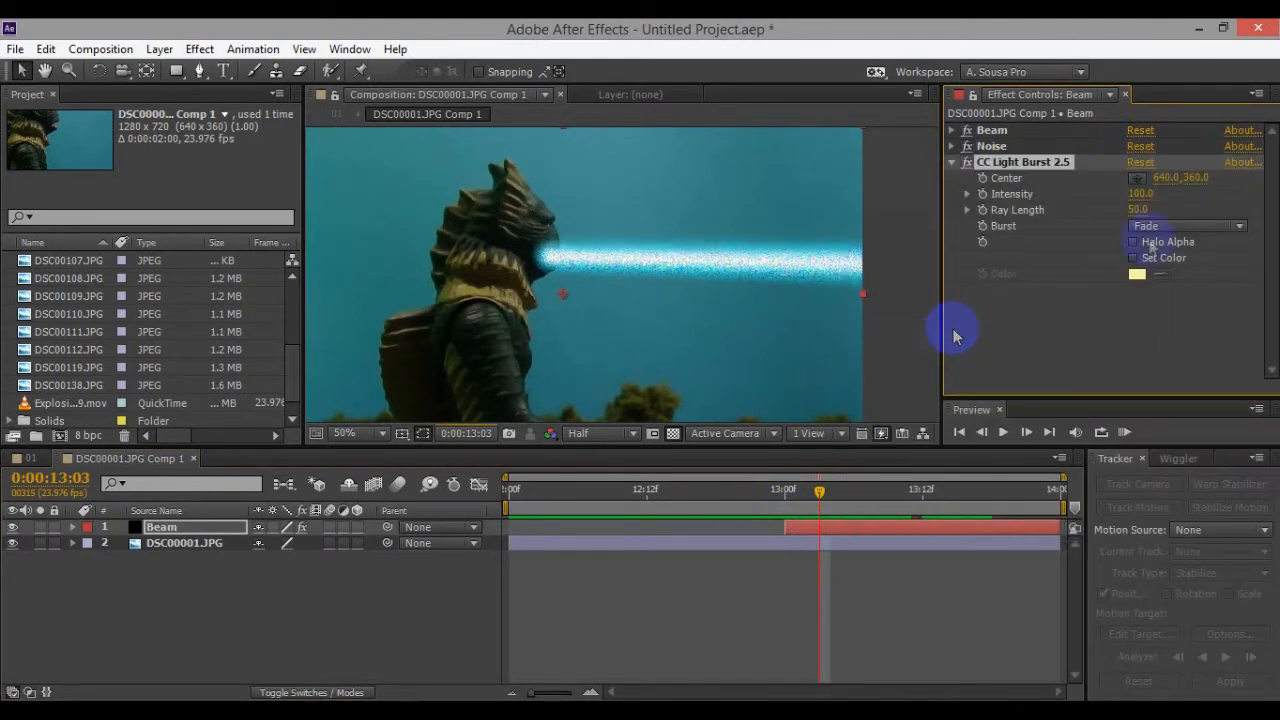
{"action": "mouse_move", "coordinate": [571, 297]}
{"action": "left_mouse_down"}
{"action": "mouse_move", "coordinate": [508, 248]}
{"action": "mouse_move", "coordinate": [497, 262]}
{"action": "left_mouse_up"}
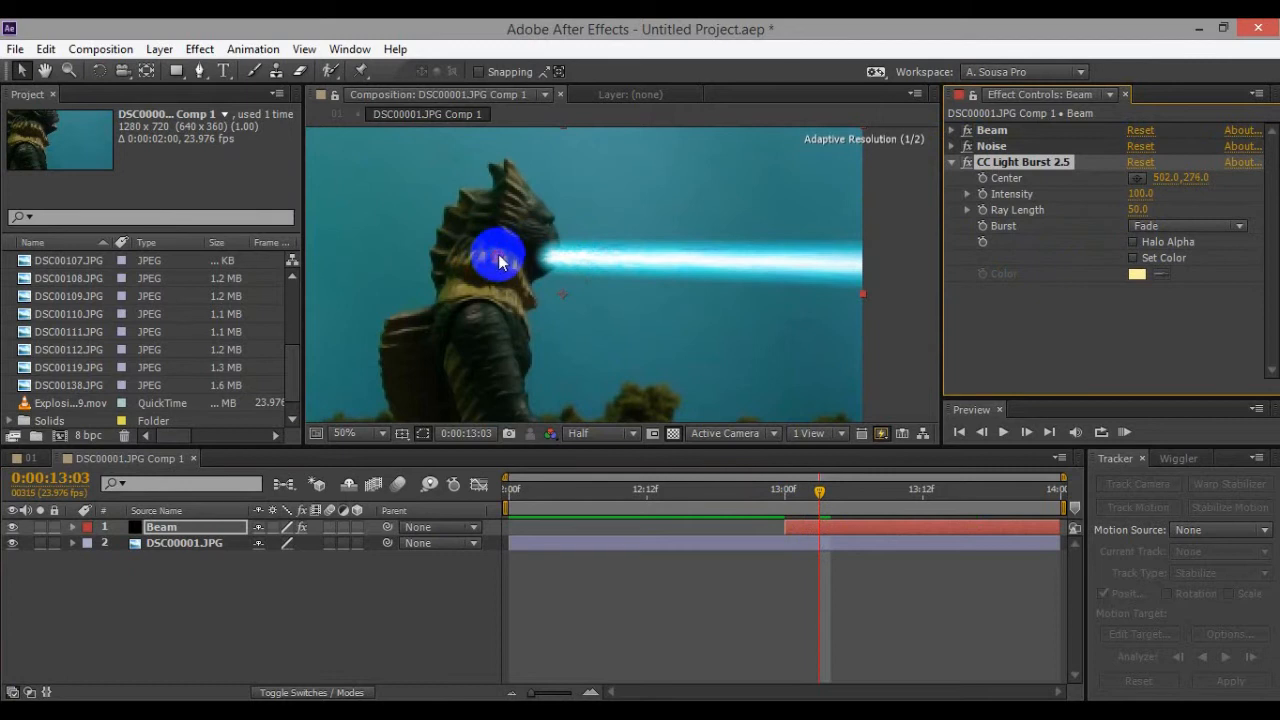
{"action": "left_click_drag", "start_coordinate": [501, 262], "coordinate": [505, 282]}
Step: Return to 13:00 and play back the beam animation
{"action": "left_click", "coordinate": [805, 506]}
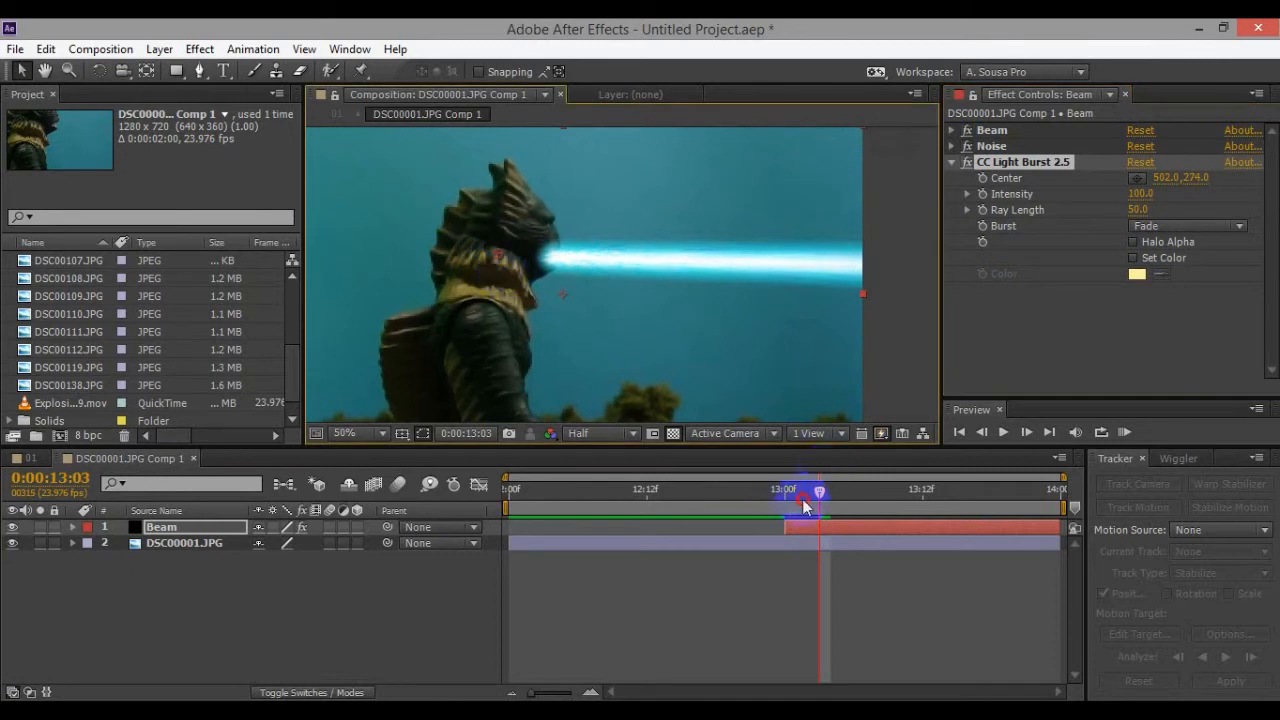
{"action": "left_click", "coordinate": [772, 496]}
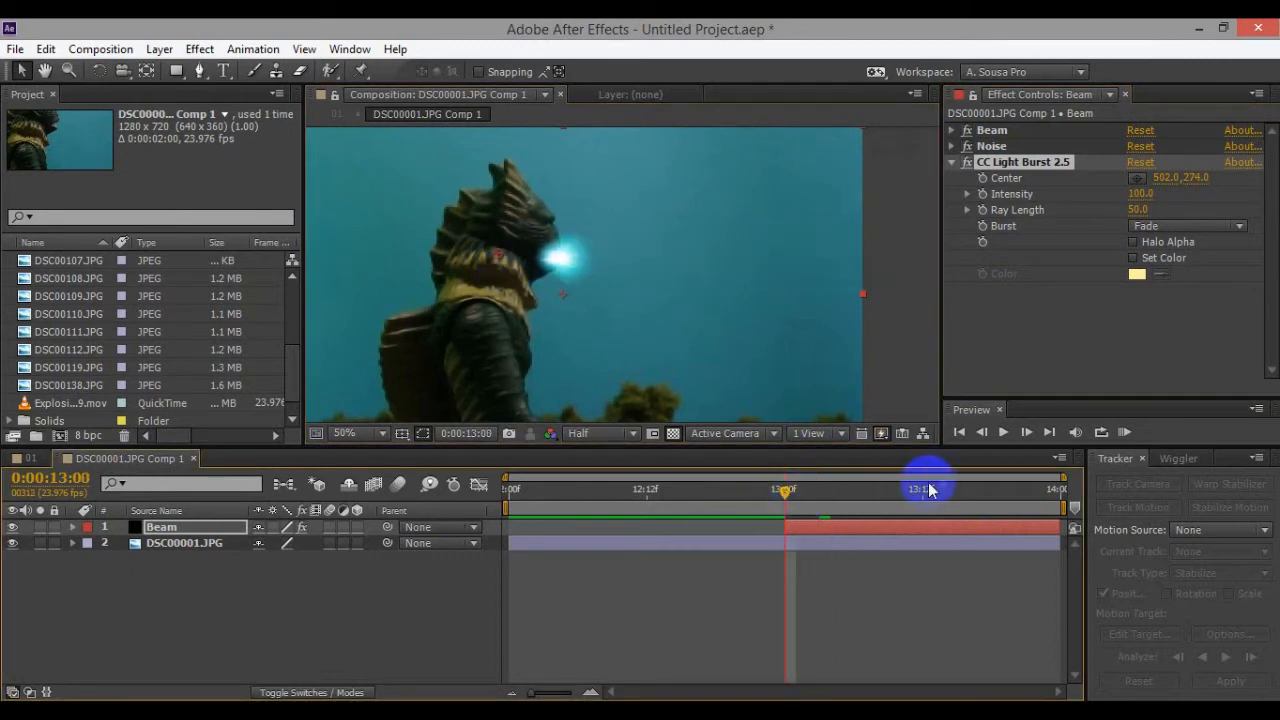
{"action": "left_click", "coordinate": [1003, 432]}
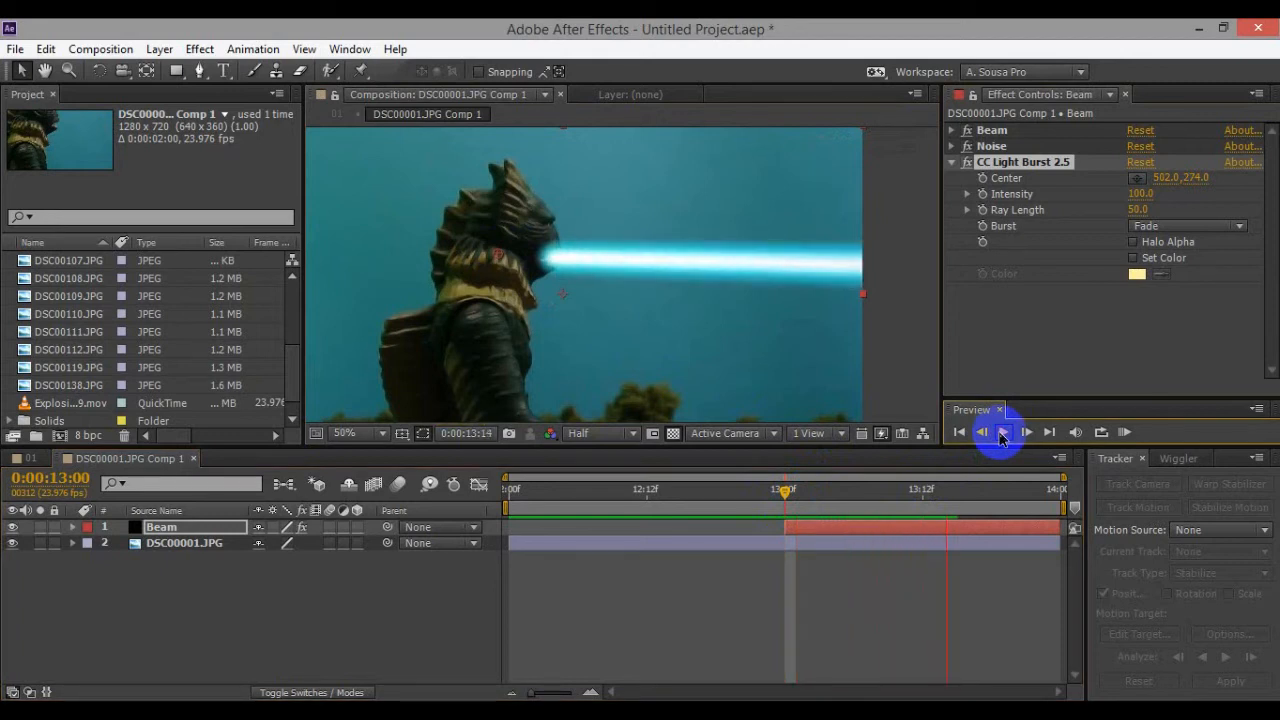
Step: Shift the Beam layer's in-point to about 13:04 so it starts a few frames later
{"action": "left_click", "coordinate": [776, 537]}
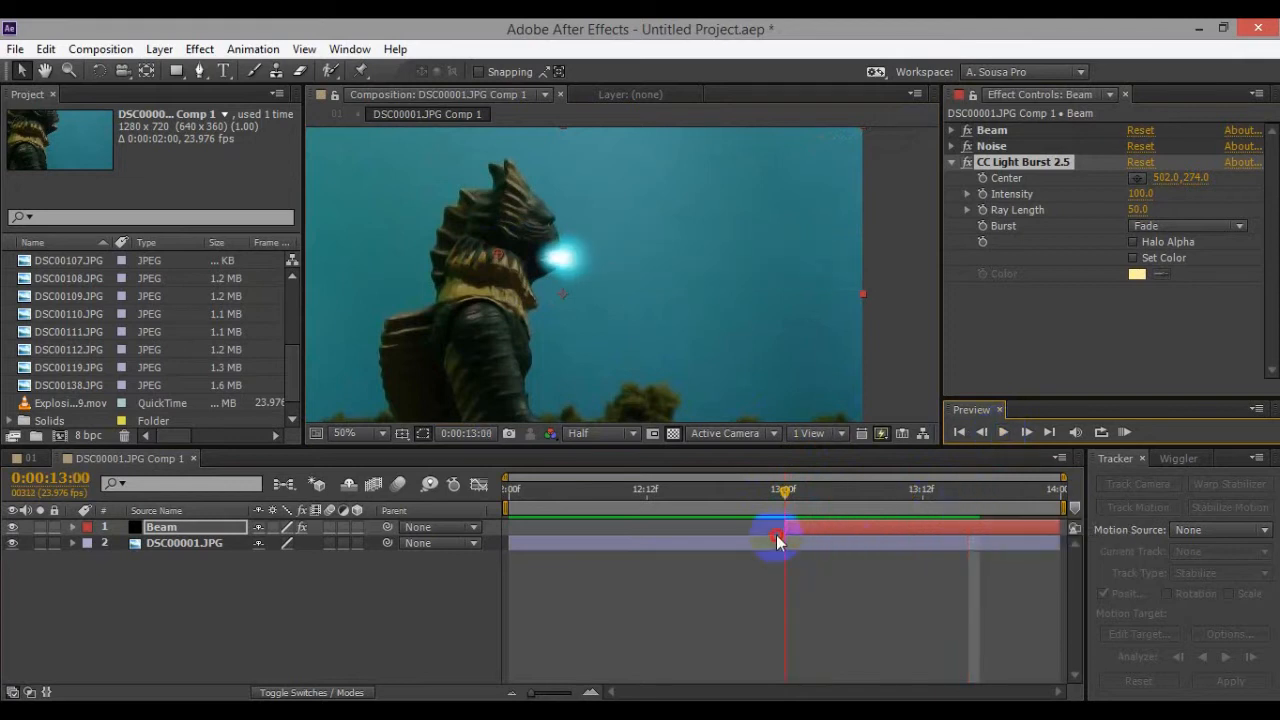
{"action": "left_click_drag", "start_coordinate": [768, 535], "coordinate": [789, 534]}
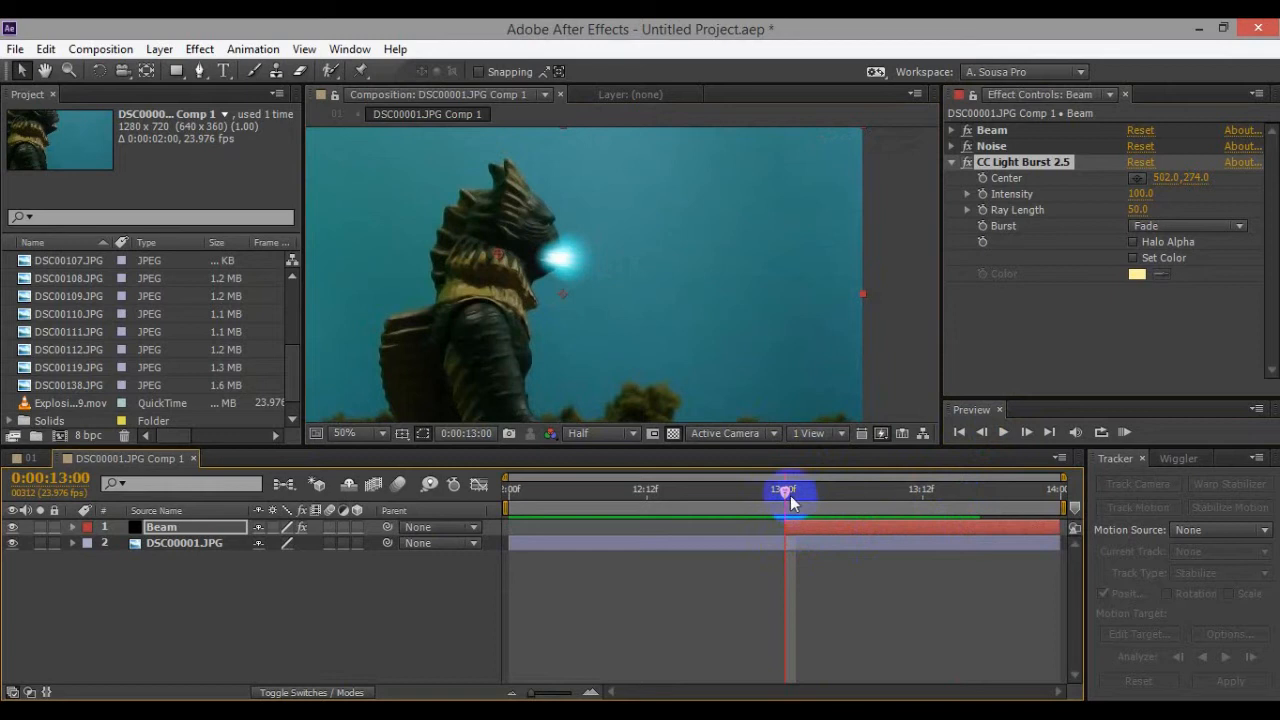
{"action": "left_click_drag", "start_coordinate": [790, 495], "coordinate": [828, 503]}
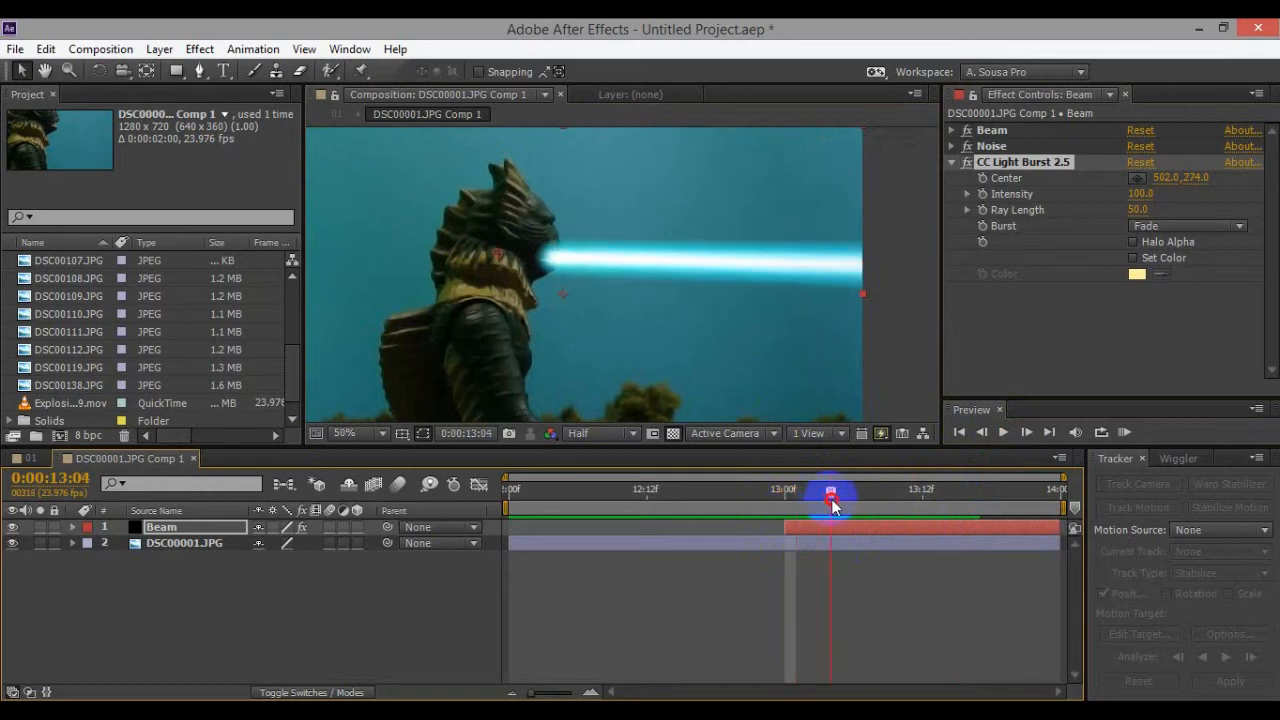
{"action": "left_click_drag", "start_coordinate": [800, 527], "coordinate": [850, 524]}
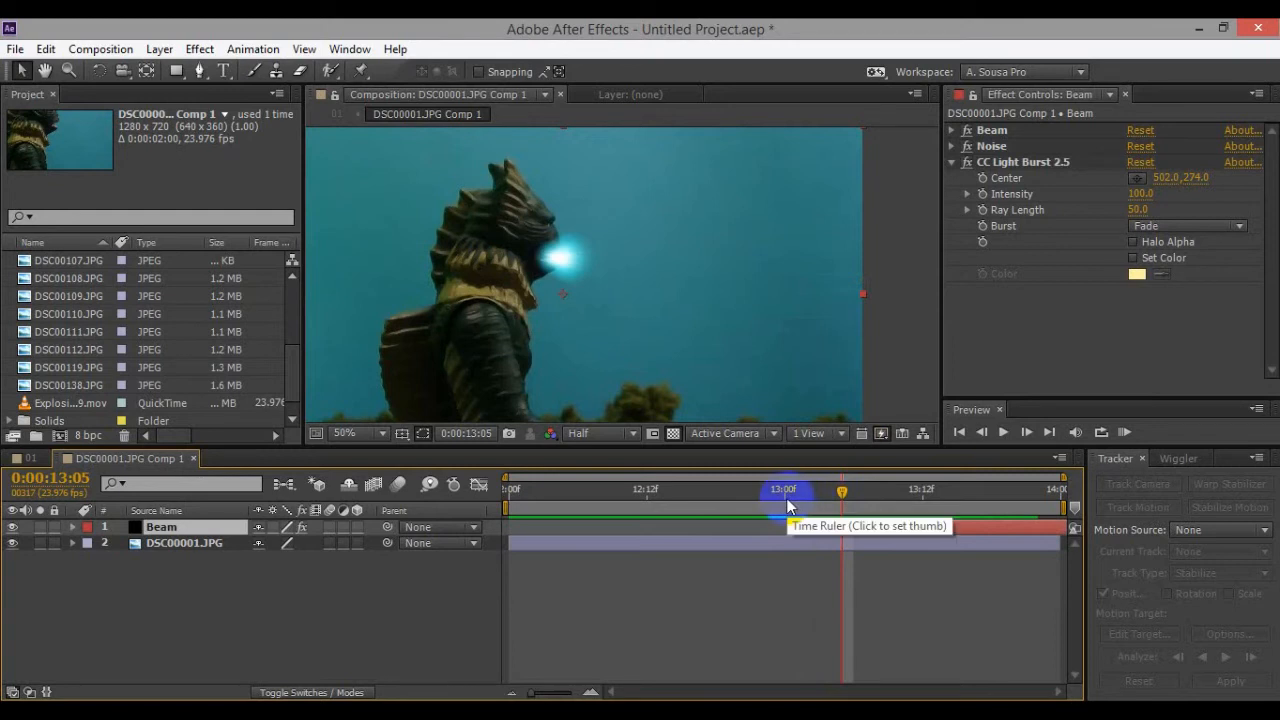
Step: Return to 13:00 and select the DSC00001.JPG photo layer for a new effect
{"action": "left_click", "coordinate": [787, 503]}
{"action": "left_click", "coordinate": [803, 540]}
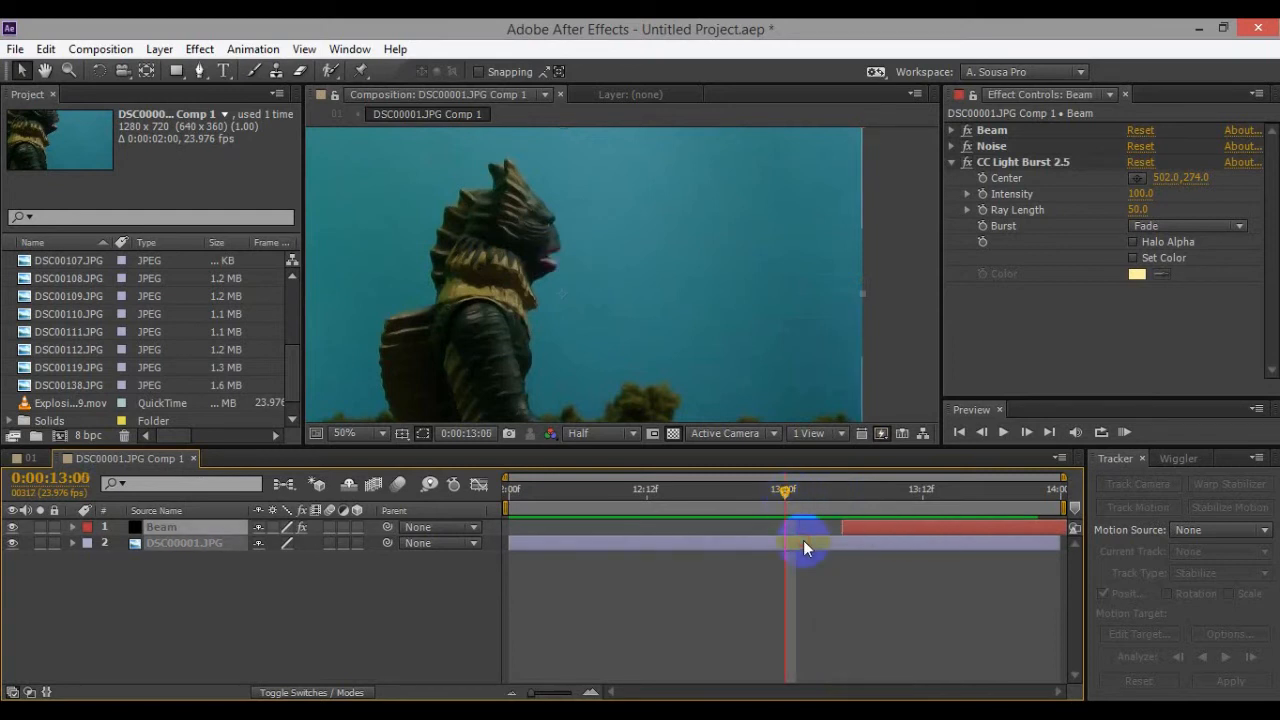
{"action": "right_click", "coordinate": [1019, 207]}
{"action": "mouse_move", "coordinate": [1066, 543]}
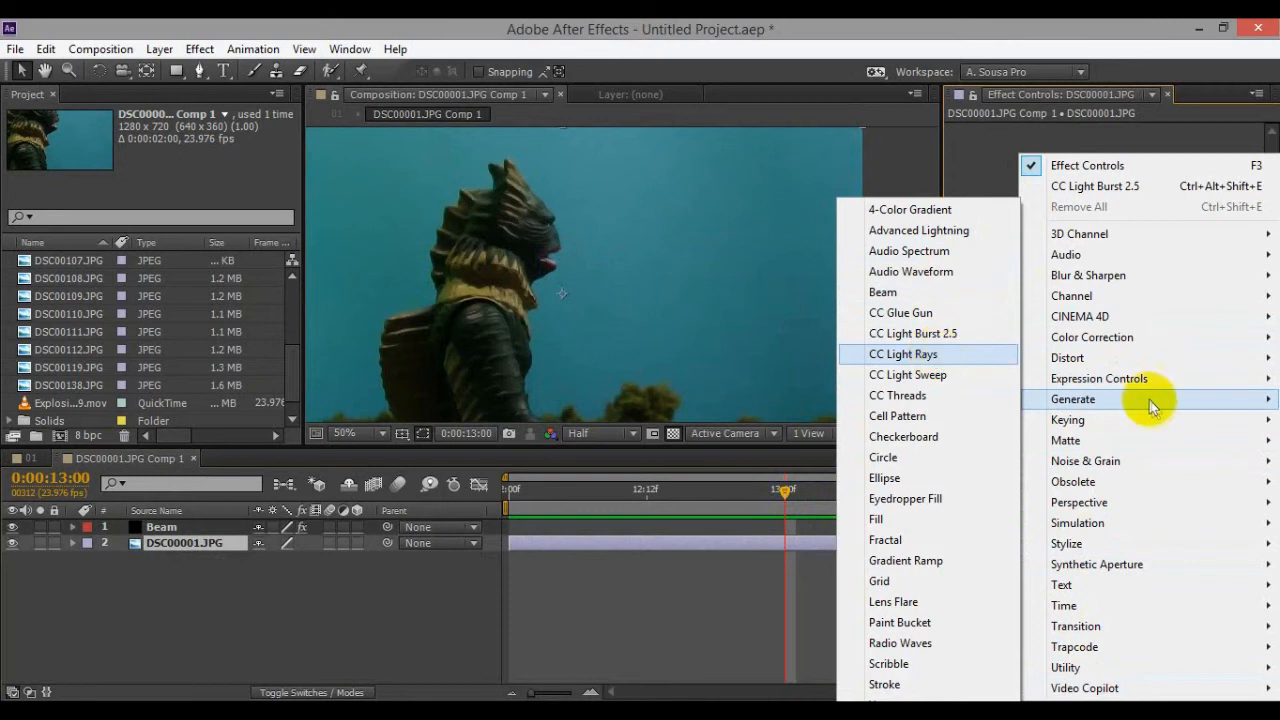
{"action": "mouse_move", "coordinate": [1085, 688]}
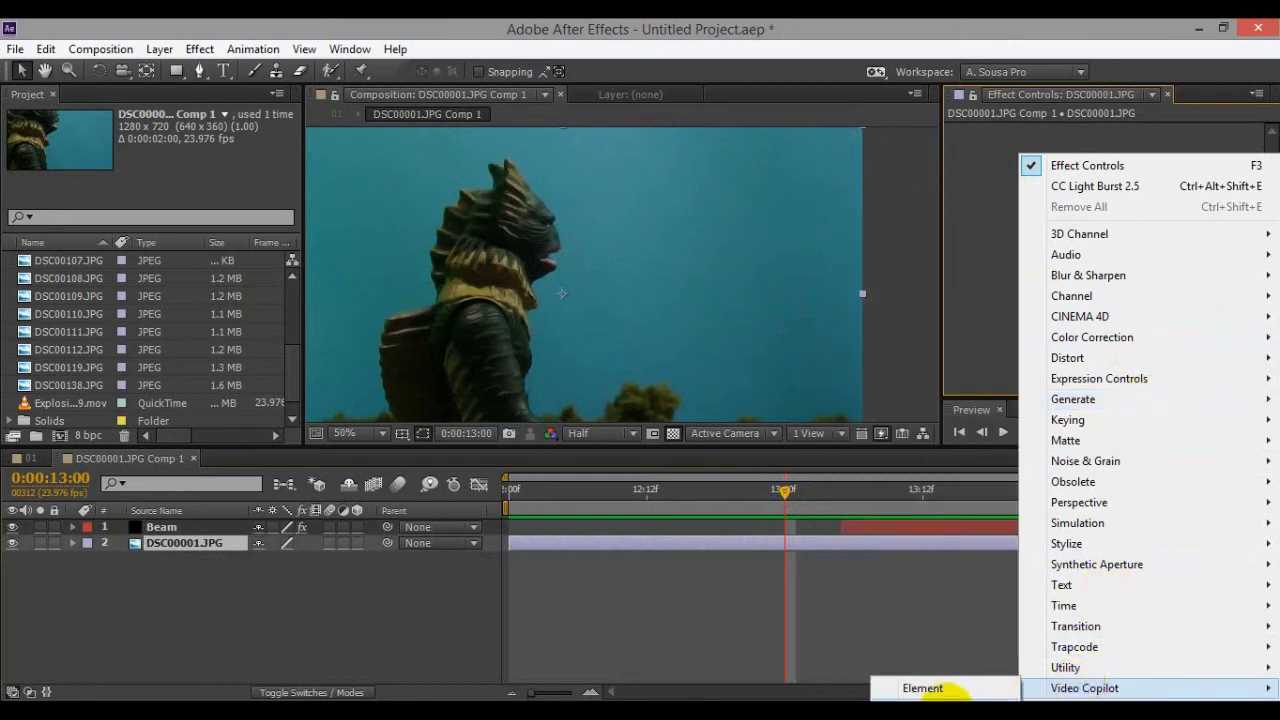
Step: Apply Optical Flares to the photo, rendered Over Original, with the flare at the creature's mouth
{"action": "left_click", "coordinate": [940, 690]}
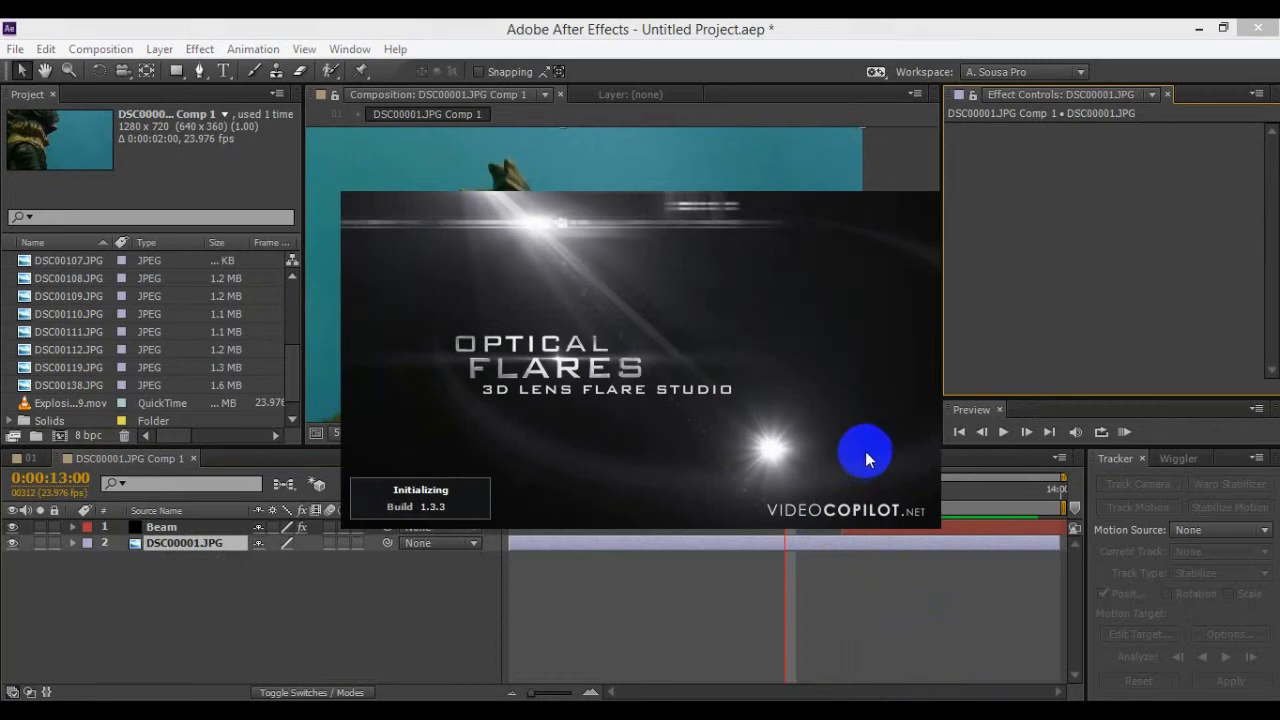
{"action": "scroll", "coordinate": [1160, 330], "scroll_direction": "down", "scroll_amount": 3}
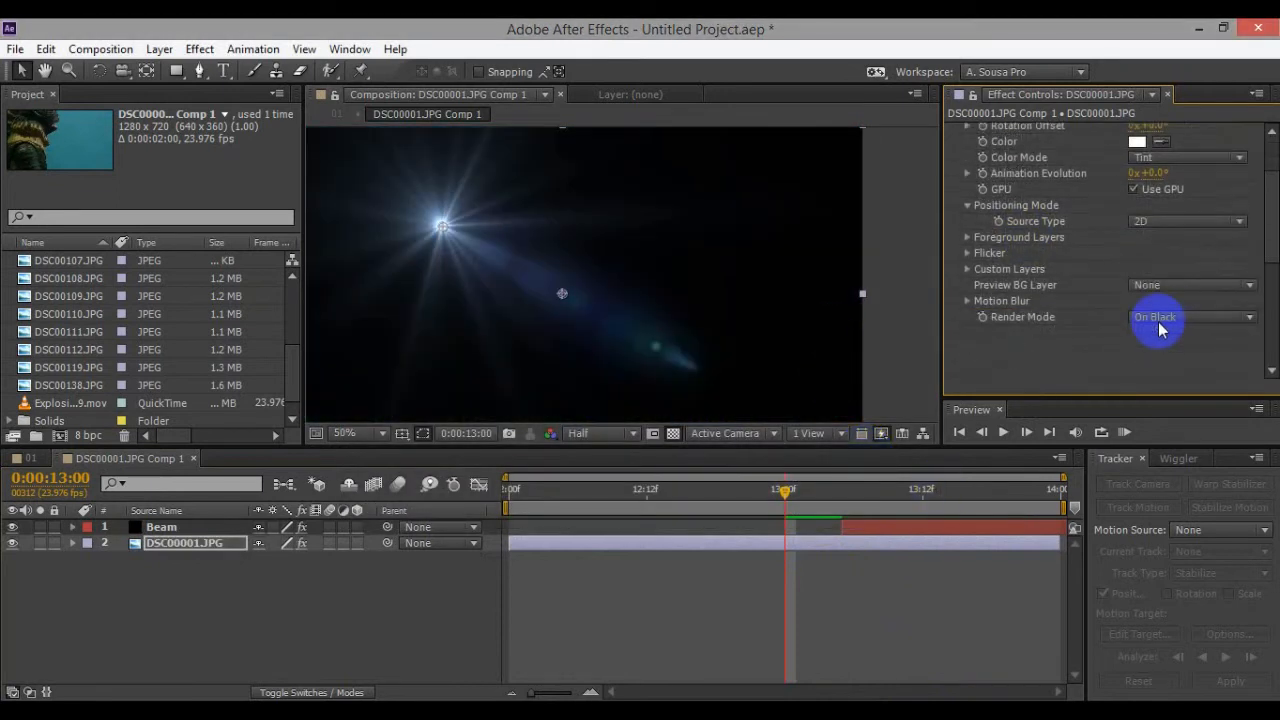
{"action": "left_click", "coordinate": [1160, 318]}
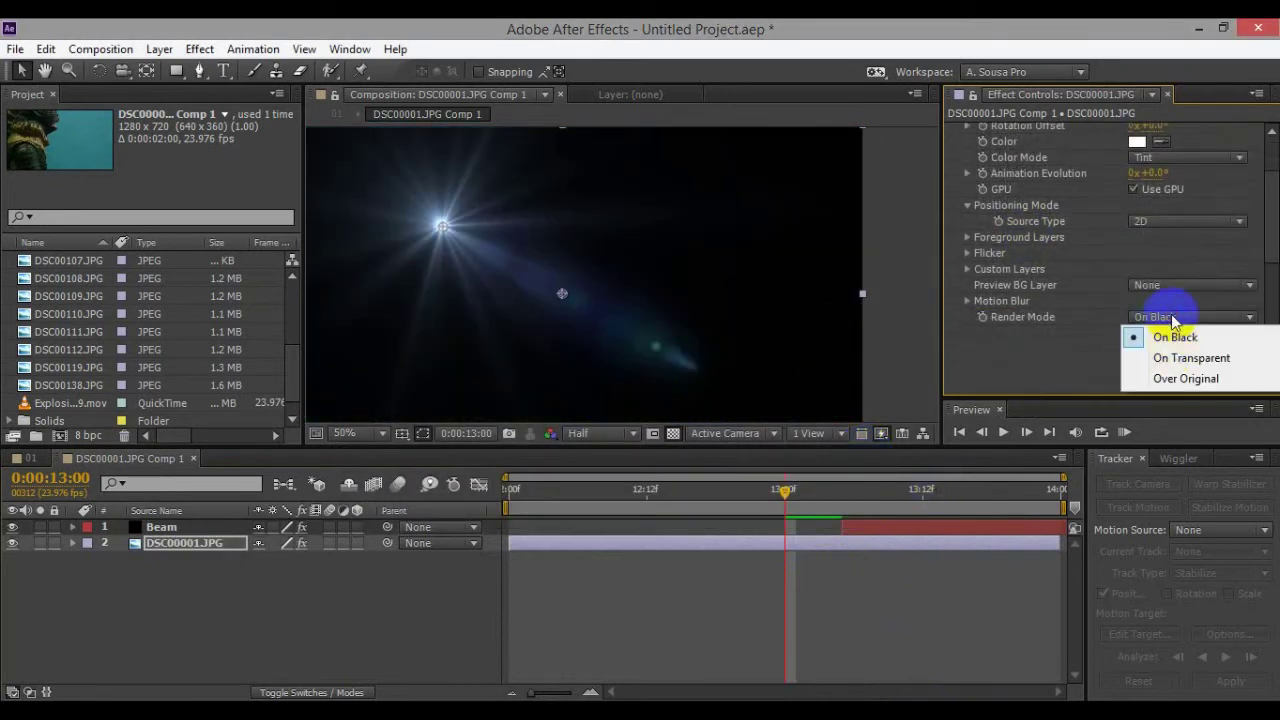
{"action": "left_click", "coordinate": [1180, 379]}
{"action": "left_click_drag", "start_coordinate": [461, 255], "coordinate": [546, 265]}
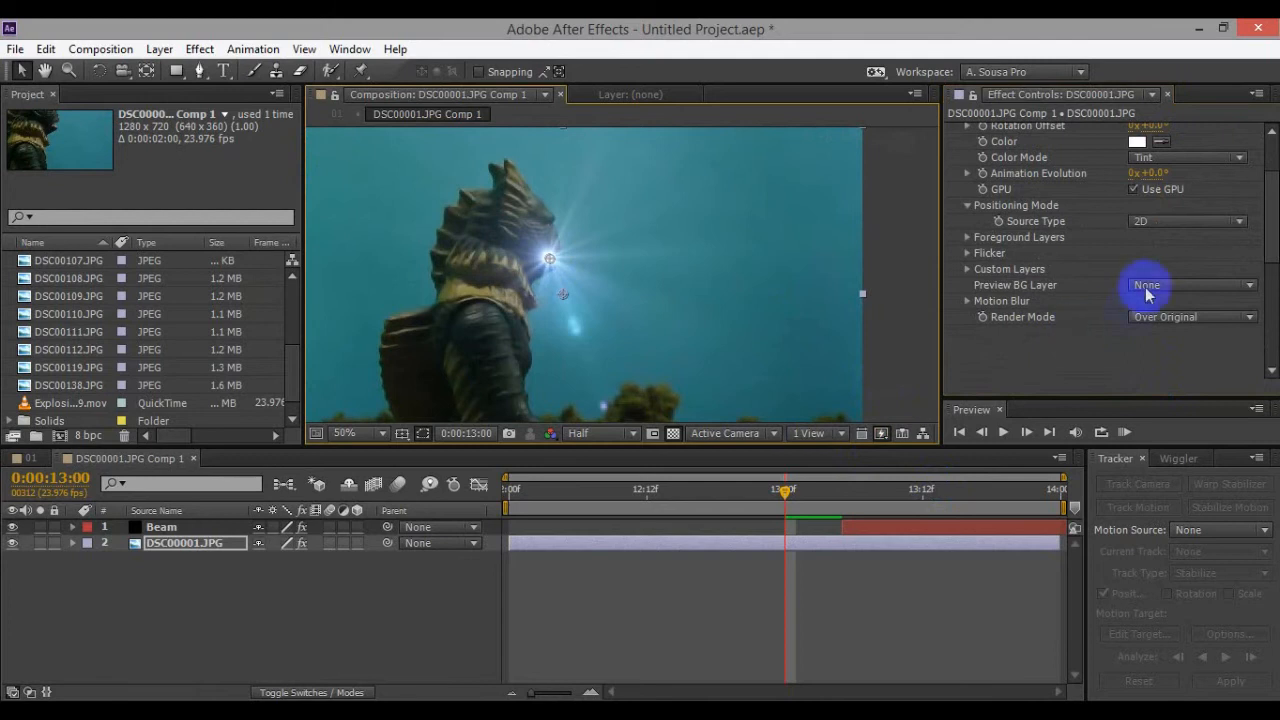
{"action": "scroll", "coordinate": [1143, 286], "scroll_direction": "up", "scroll_amount": 5}
{"action": "left_click", "coordinate": [1137, 227]}
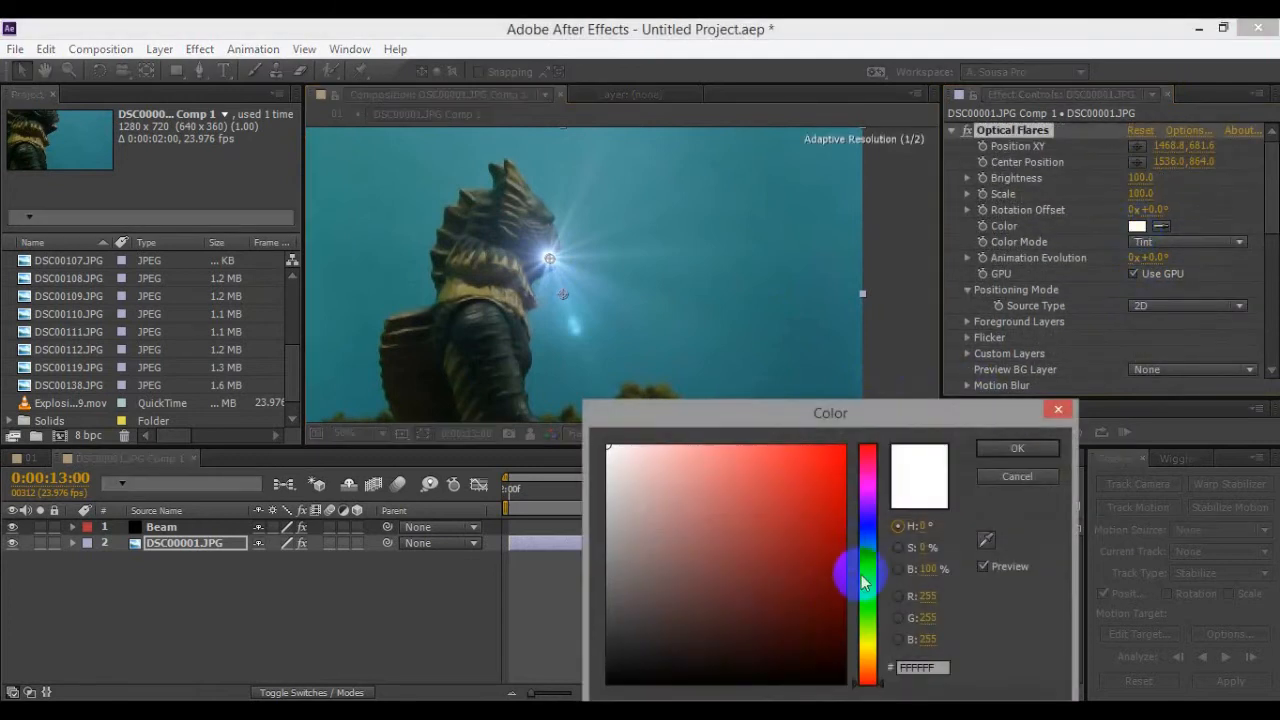
Step: Tint the Optical Flares colour cyan-green (00FFBA)
{"action": "left_click", "coordinate": [868, 573]}
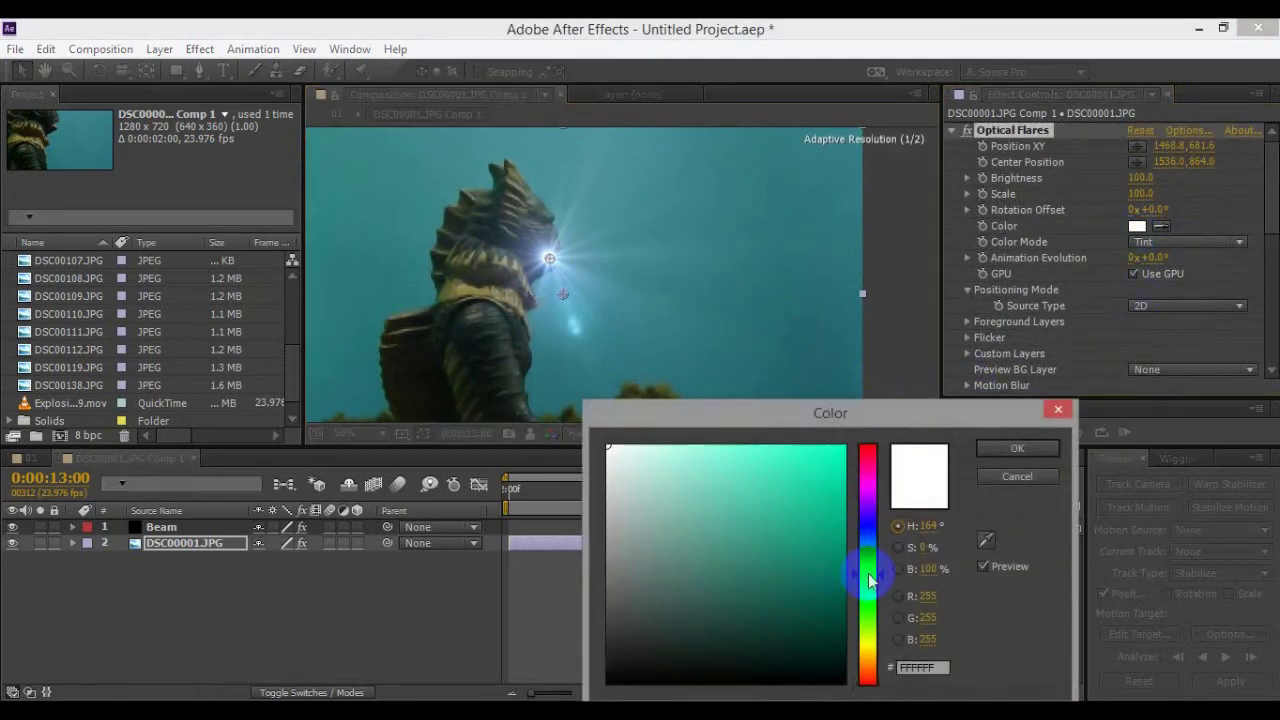
{"action": "left_click", "coordinate": [1008, 445]}
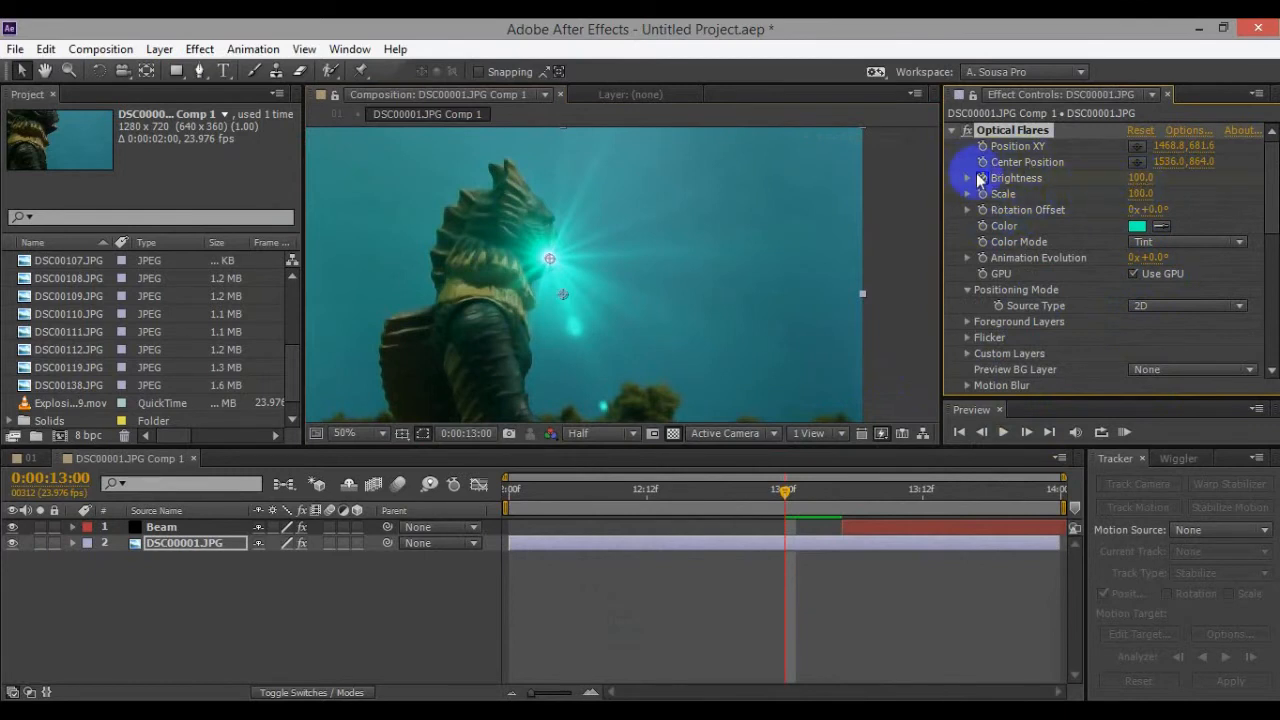
Step: Keyframe the flare Brightness from 0 at 13:00 to 140 at 13:05
{"action": "left_click_drag", "start_coordinate": [1135, 177], "coordinate": [1074, 181]}
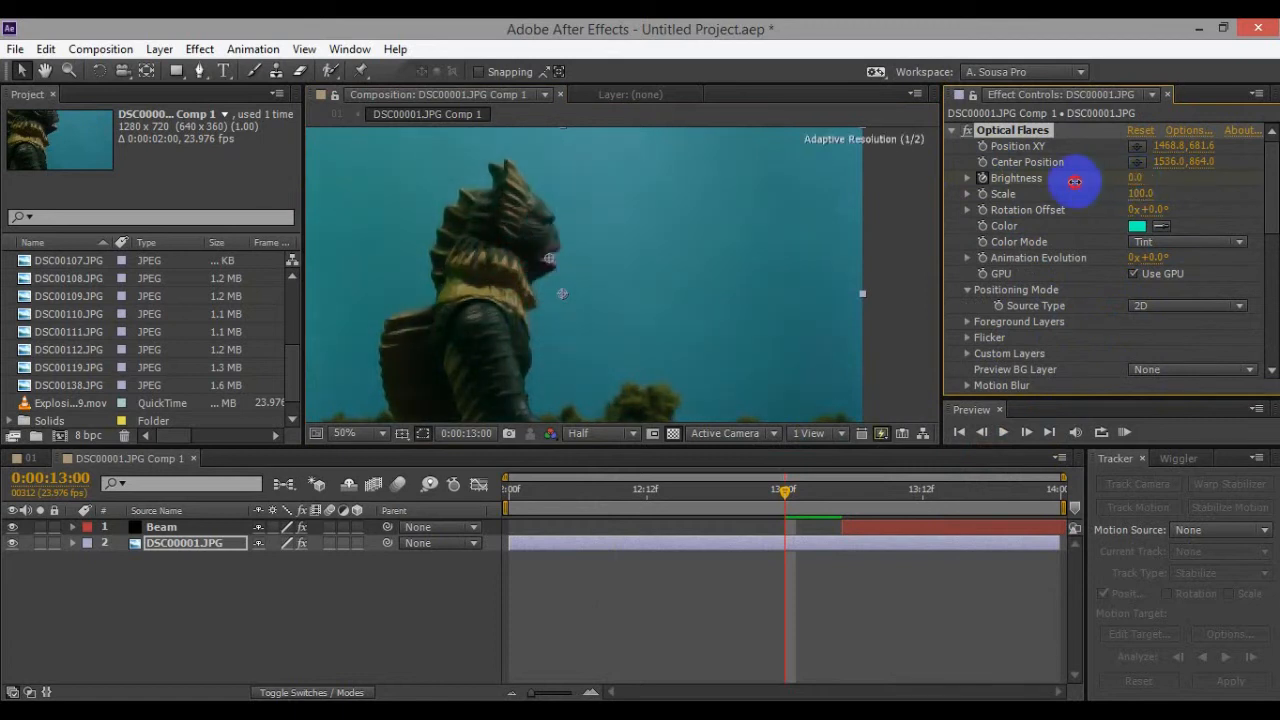
{"action": "left_click_drag", "start_coordinate": [789, 490], "coordinate": [842, 497]}
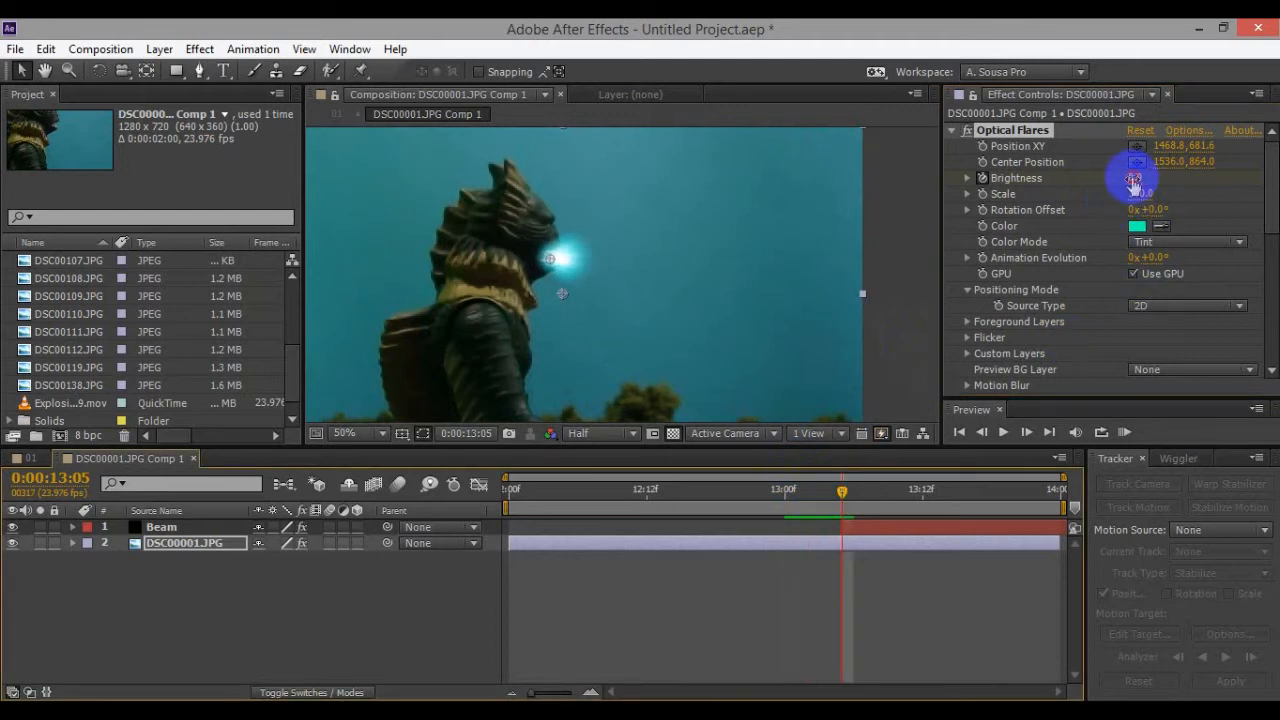
{"action": "left_click_drag", "start_coordinate": [1143, 178], "coordinate": [1137, 194]}
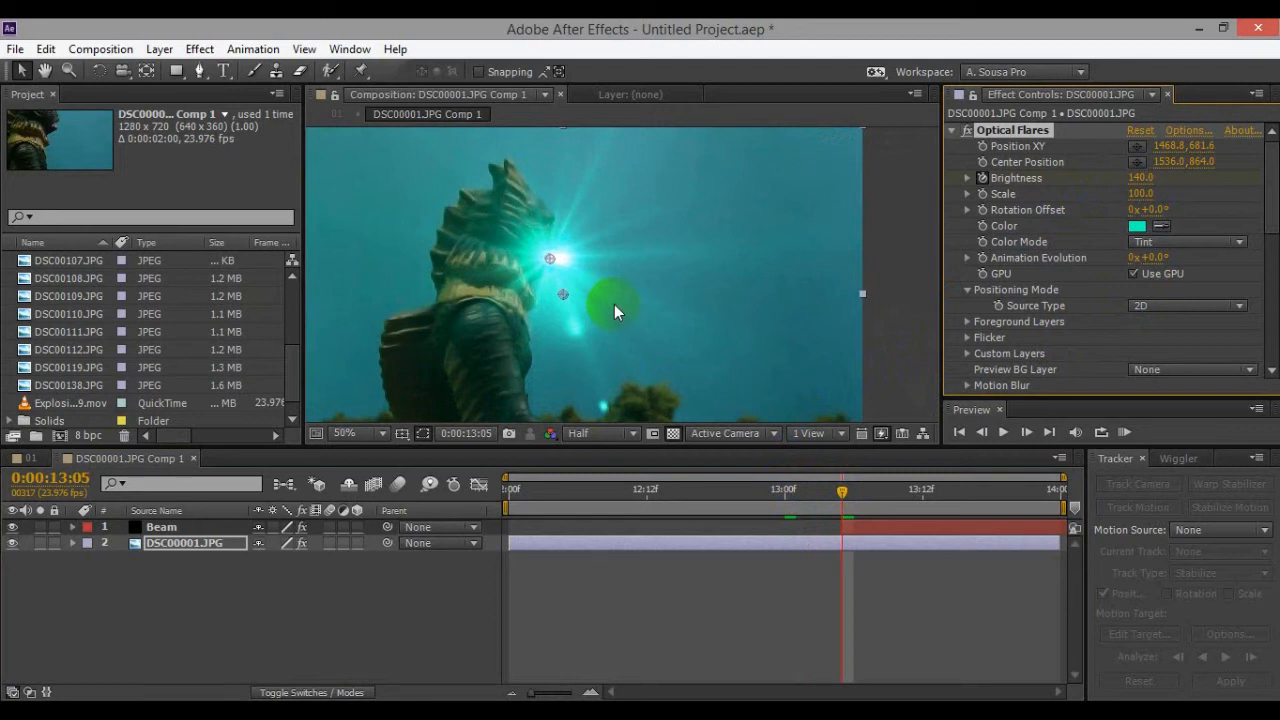
{"action": "left_click", "coordinate": [786, 490]}
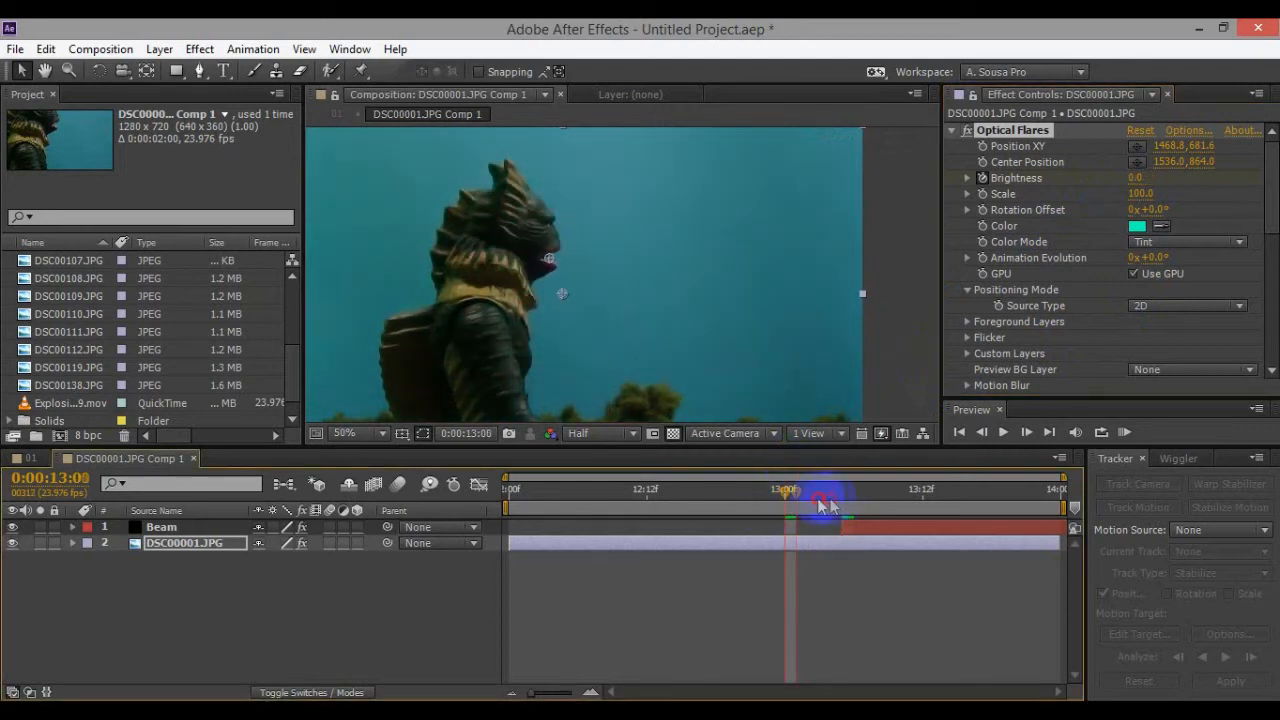
{"action": "left_click", "coordinate": [818, 492]}
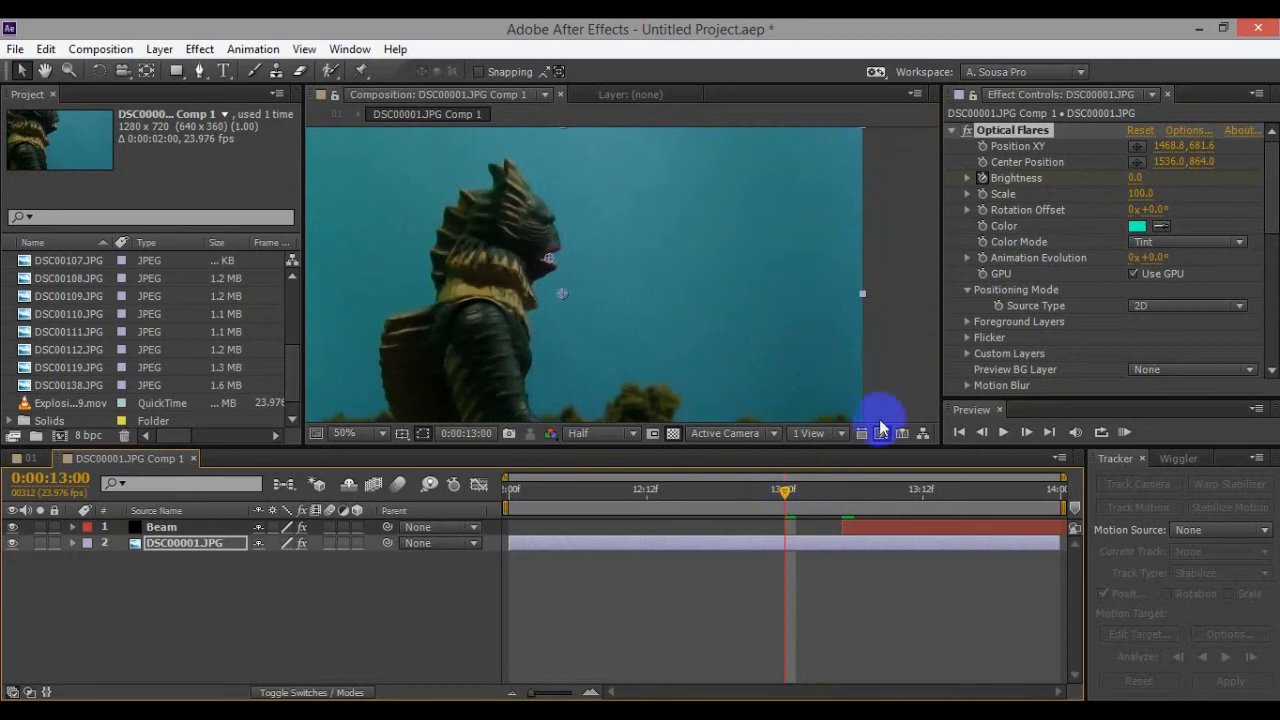
Step: Keyframe the flare's Rotation Offset to spin two turns by 13:23
{"action": "left_click", "coordinate": [984, 212]}
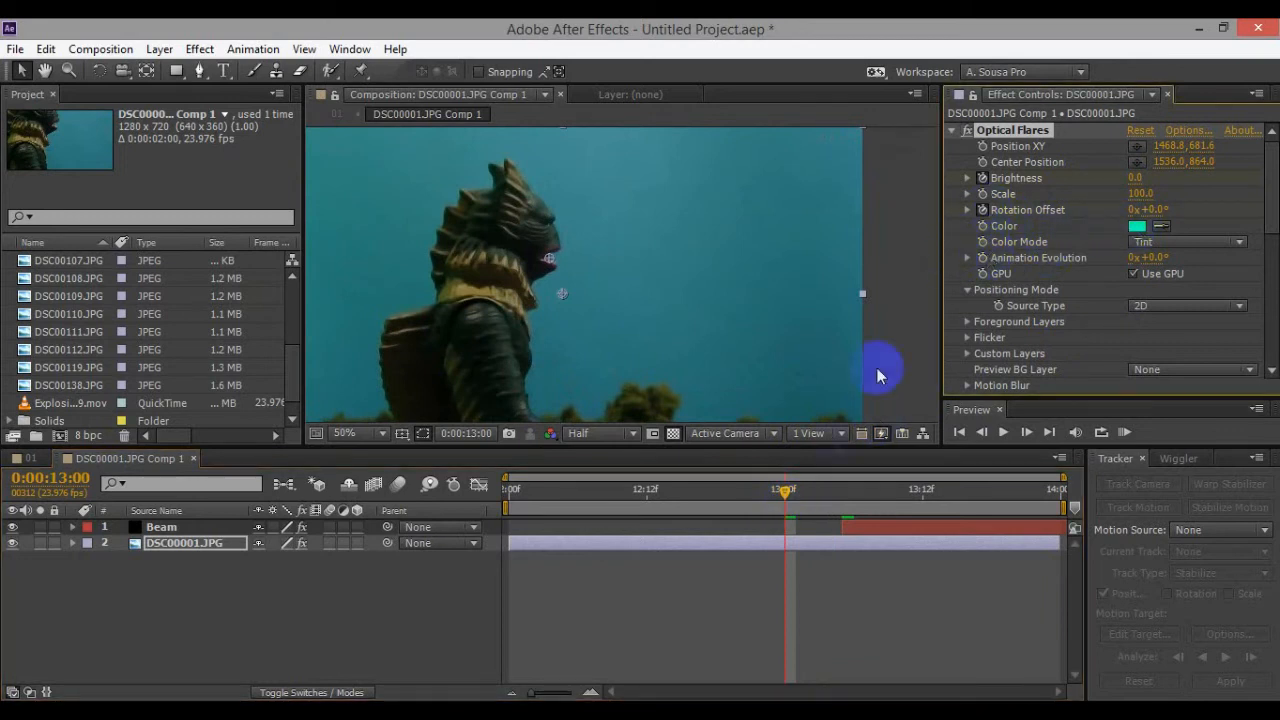
{"action": "left_click_drag", "start_coordinate": [789, 500], "coordinate": [1112, 516]}
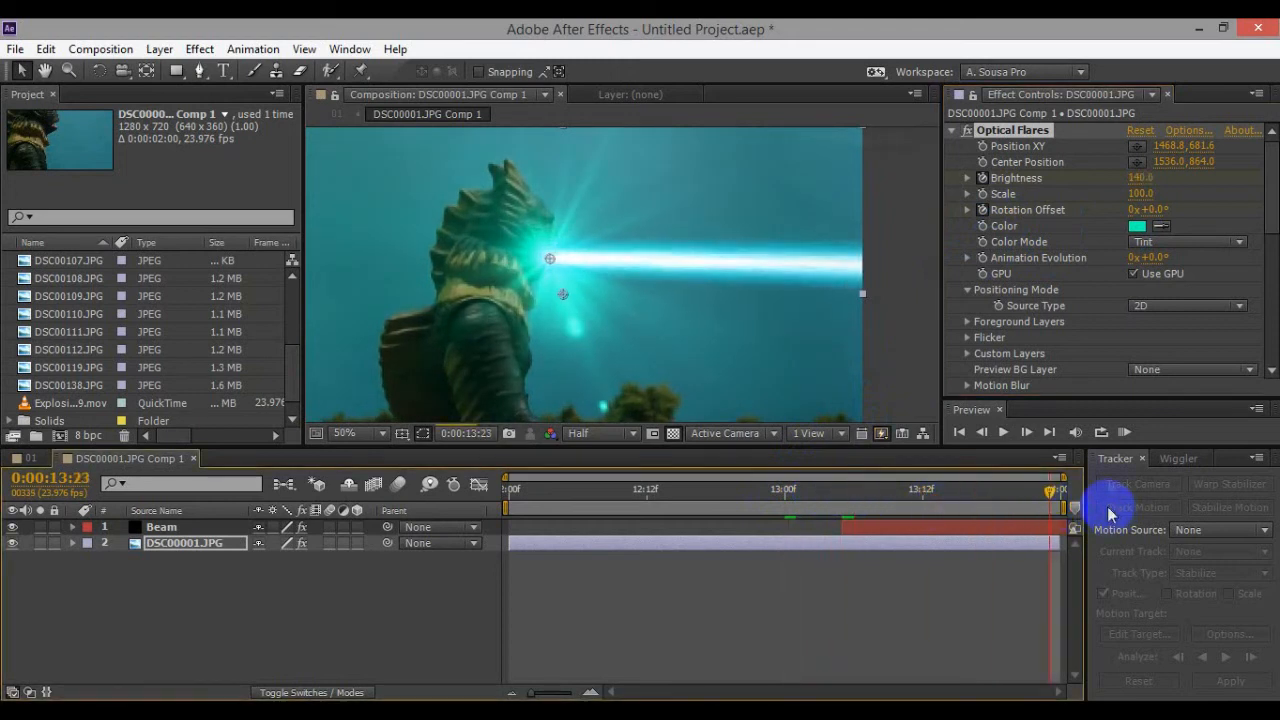
{"action": "left_click_drag", "start_coordinate": [1135, 178], "coordinate": [1135, 208]}
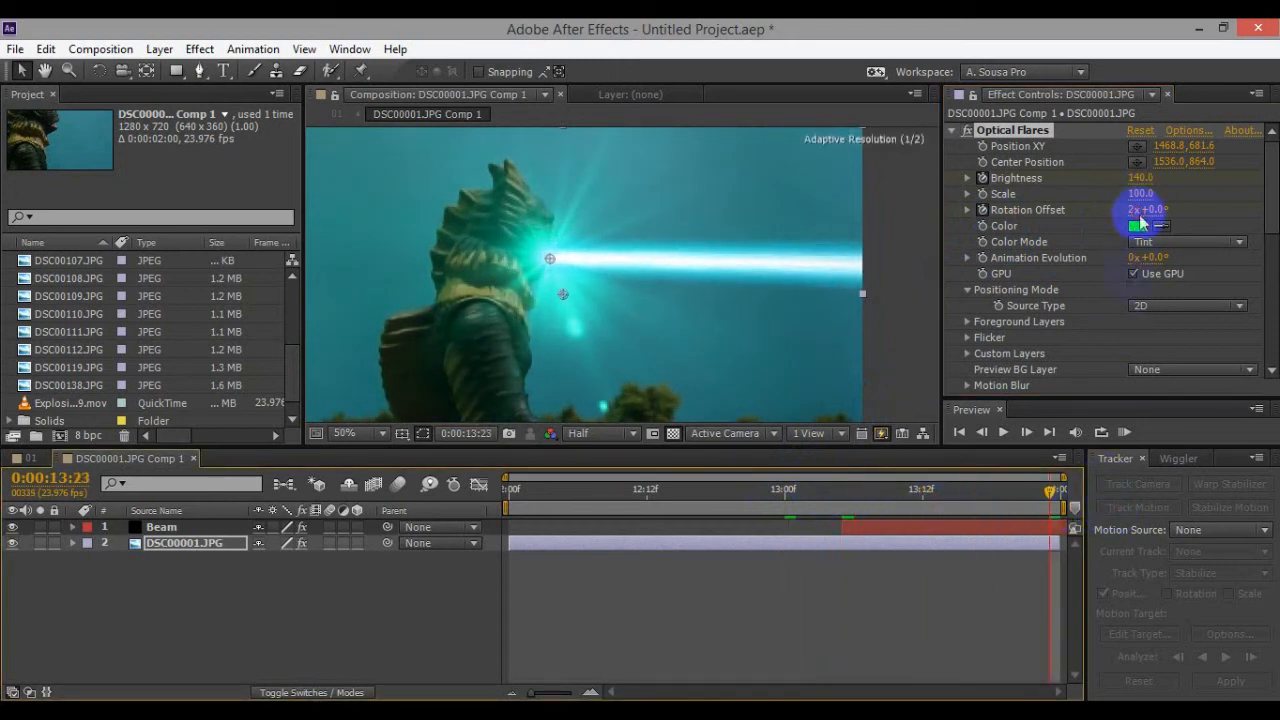
Step: Preview the beam shot twice, then close the precomp and return to composition 01
{"action": "left_click", "coordinate": [845, 505]}
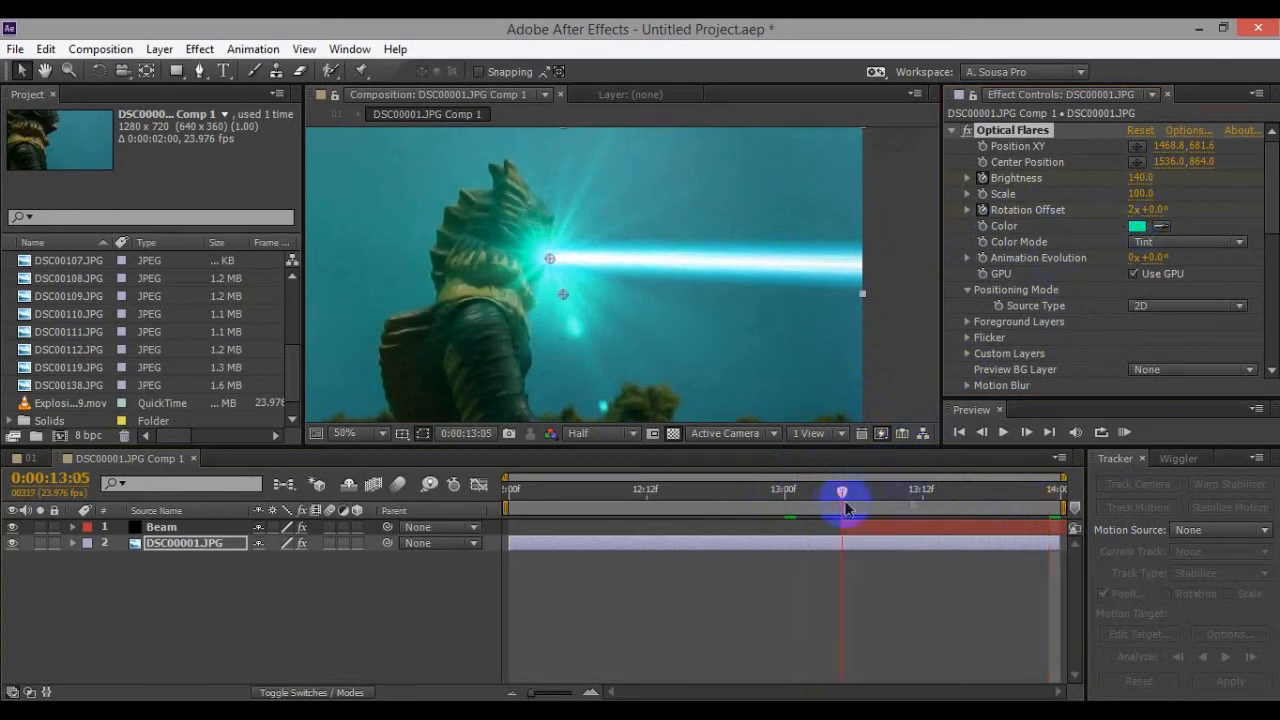
{"action": "left_click", "coordinate": [1003, 432]}
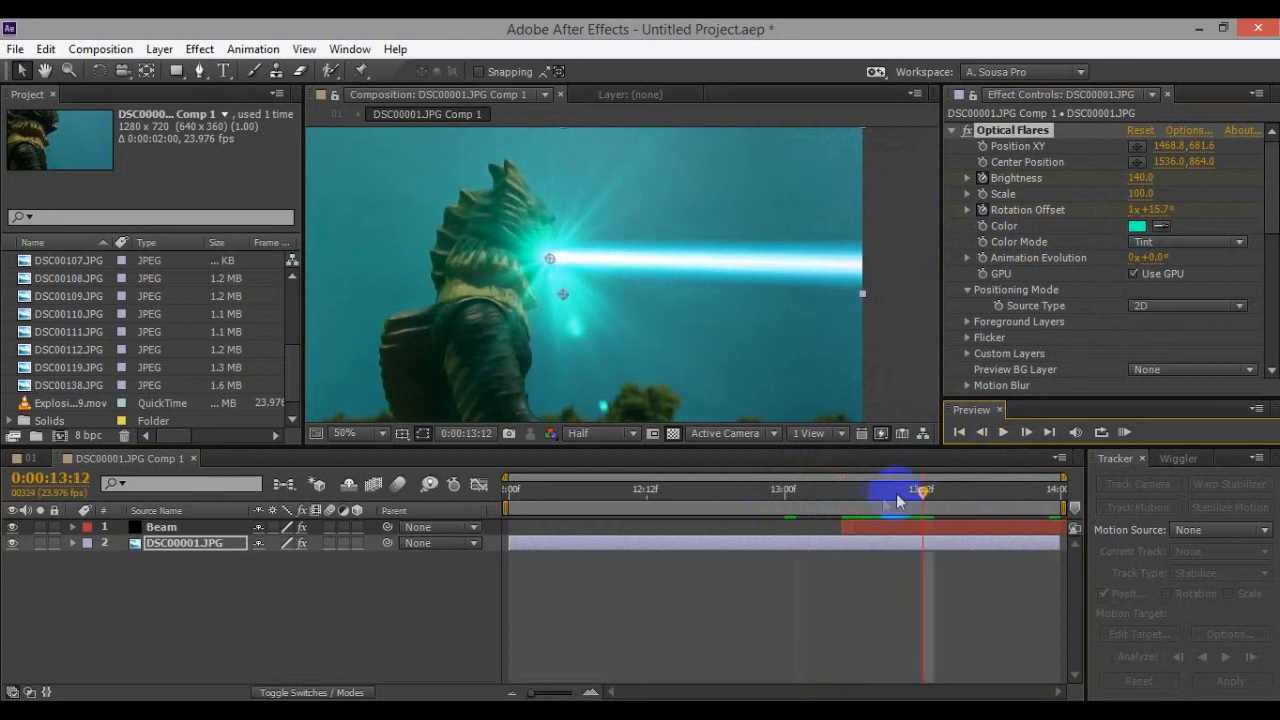
{"action": "left_click", "coordinate": [818, 493]}
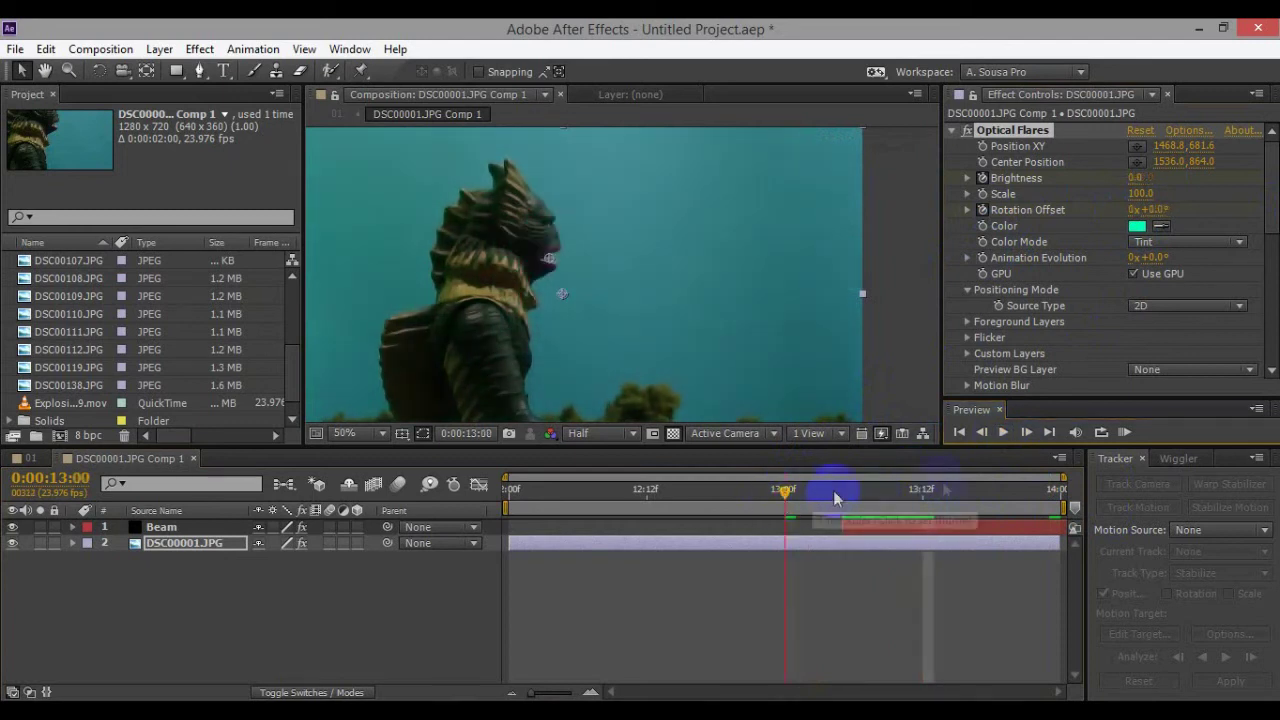
{"action": "left_click", "coordinate": [1007, 432]}
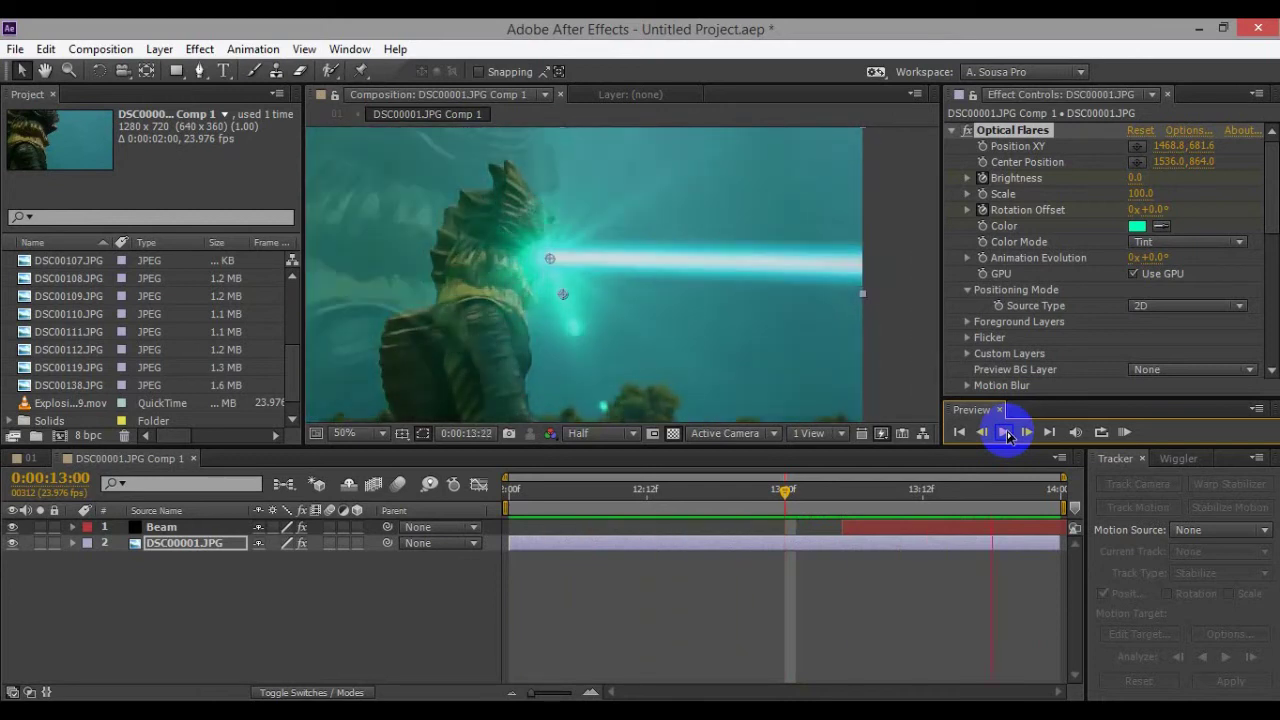
{"action": "left_click", "coordinate": [1005, 432]}
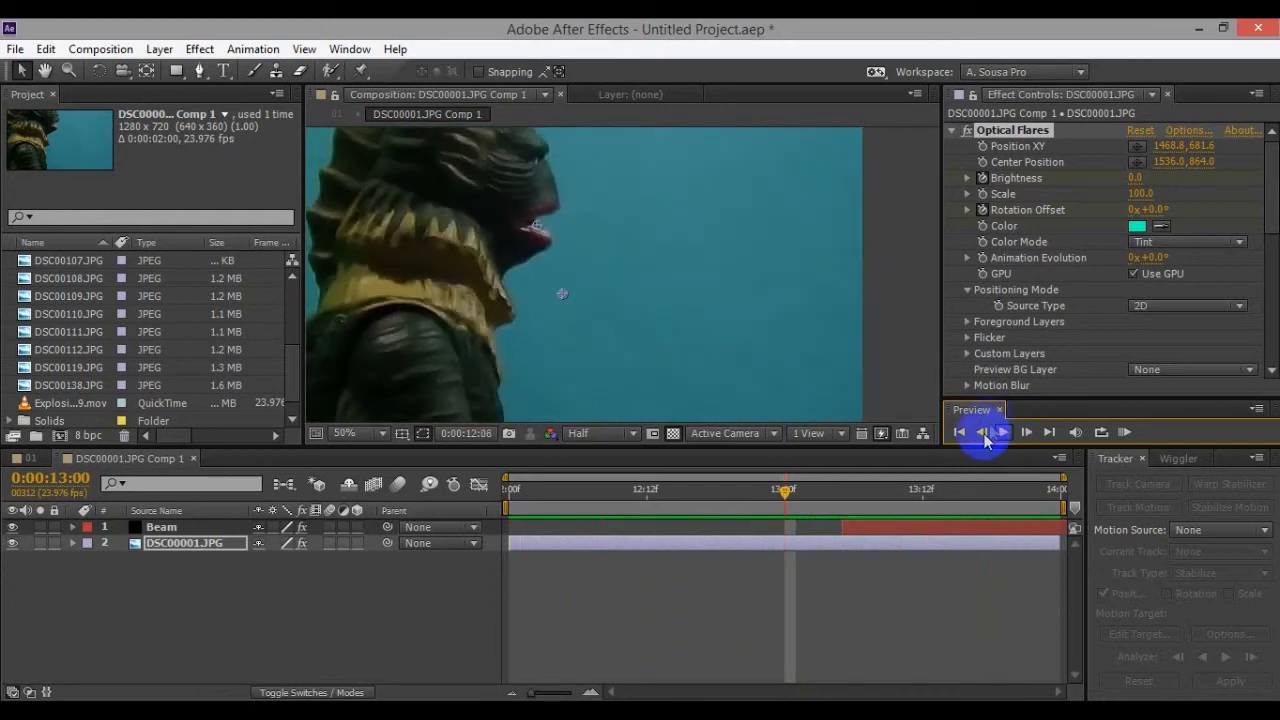
{"action": "left_click", "coordinate": [193, 459]}
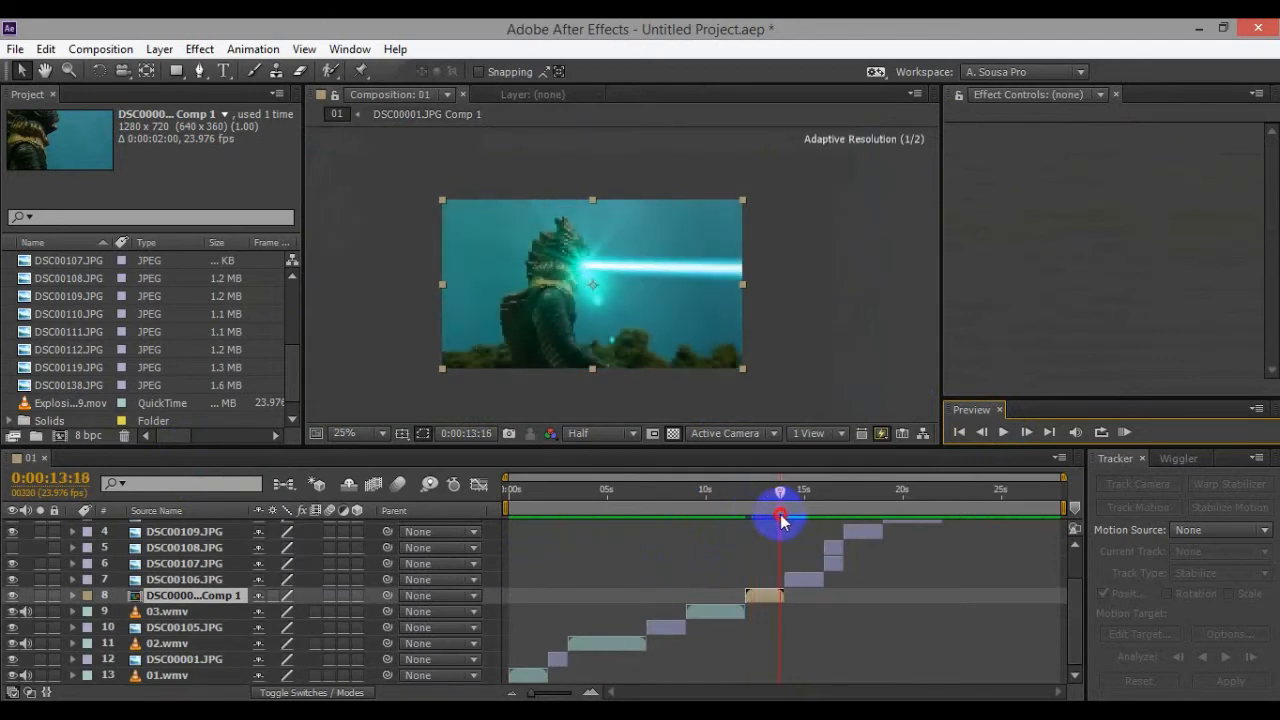
{"action": "mouse_move", "coordinate": [754, 502]}
{"action": "left_mouse_down"}
{"action": "mouse_move", "coordinate": [826, 530]}
{"action": "mouse_move", "coordinate": [848, 524]}
{"action": "left_mouse_up"}
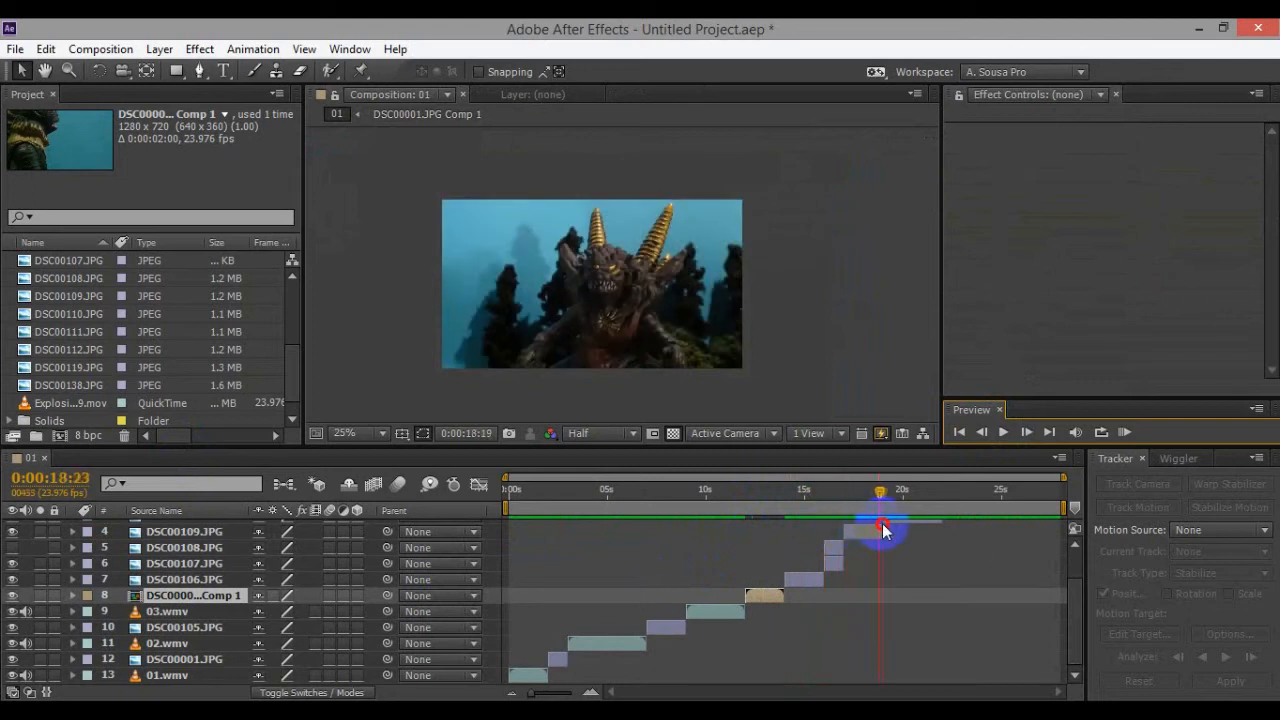
{"action": "left_click_drag", "start_coordinate": [1074, 605], "coordinate": [1074, 543]}
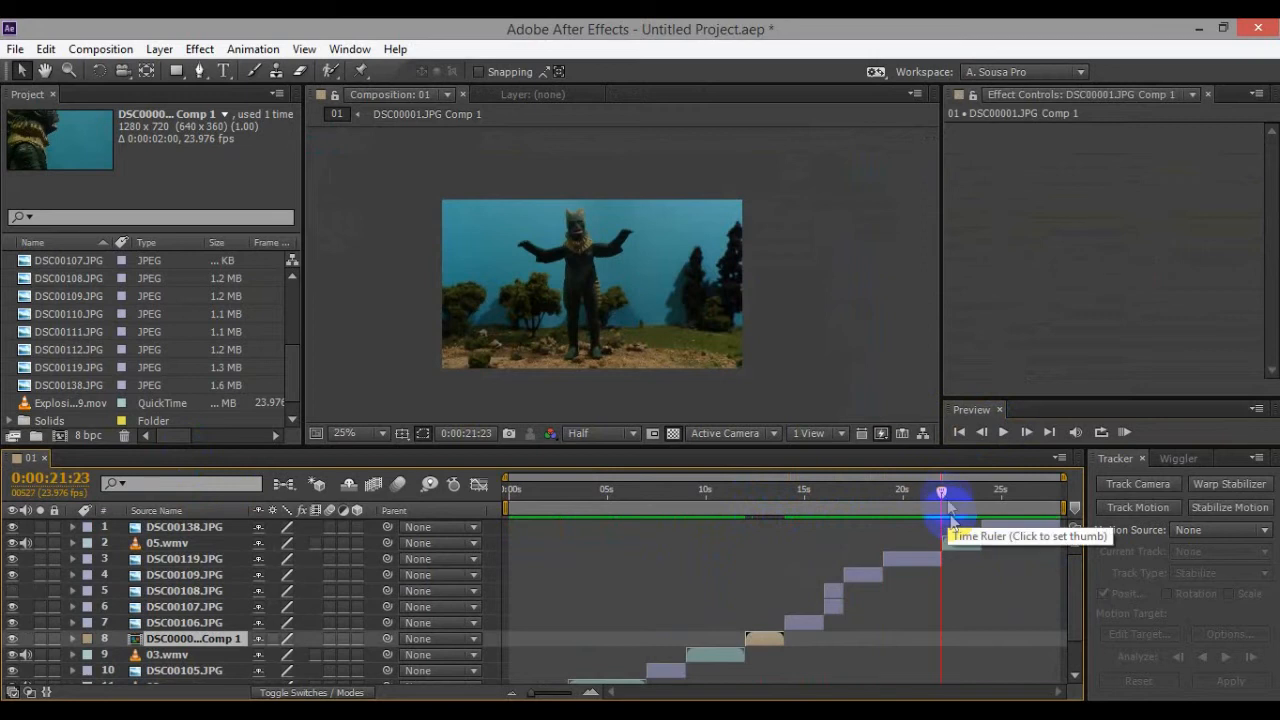
{"action": "mouse_move", "coordinate": [944, 489]}
{"action": "left_mouse_down"}
{"action": "mouse_move", "coordinate": [985, 493]}
{"action": "mouse_move", "coordinate": [943, 490]}
{"action": "mouse_move", "coordinate": [903, 519]}
{"action": "mouse_move", "coordinate": [865, 521]}
{"action": "mouse_move", "coordinate": [882, 524]}
{"action": "left_mouse_up"}
{"action": "left_click", "coordinate": [895, 567]}
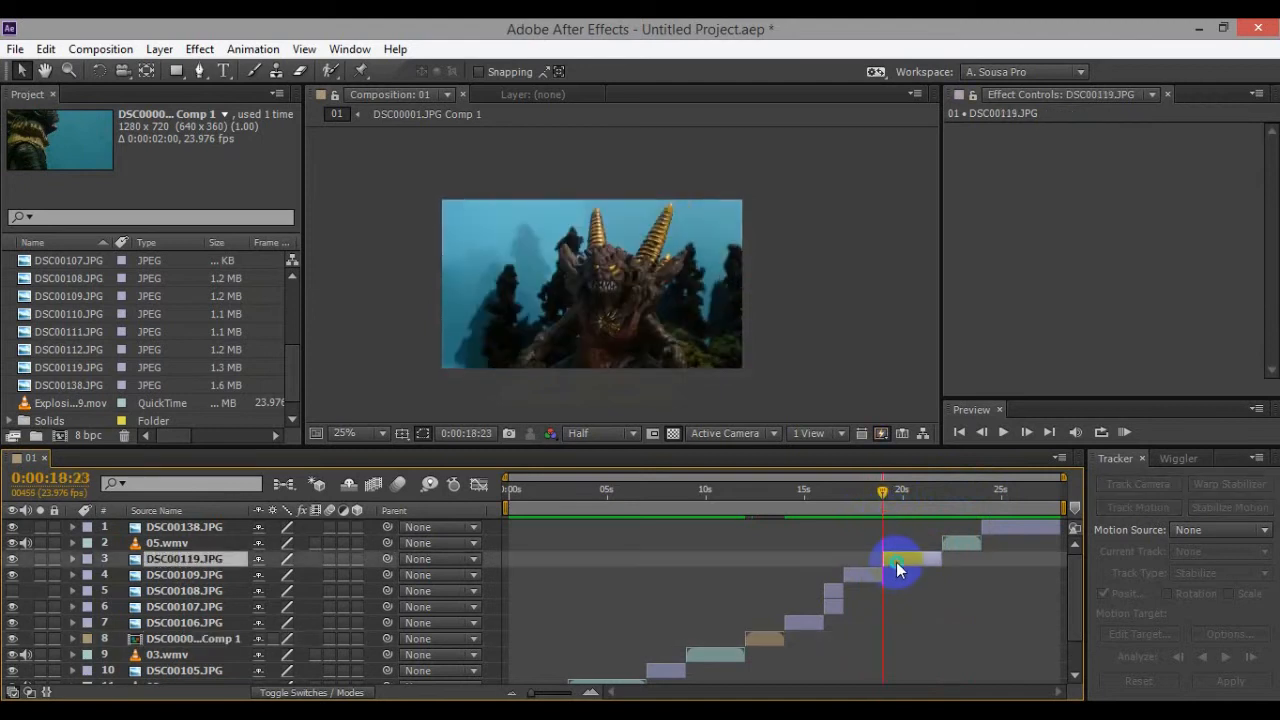
Step: Precompose DSC00119.JPG, scrub through the new precomp, and return to 01
{"action": "right_click", "coordinate": [896, 562]}
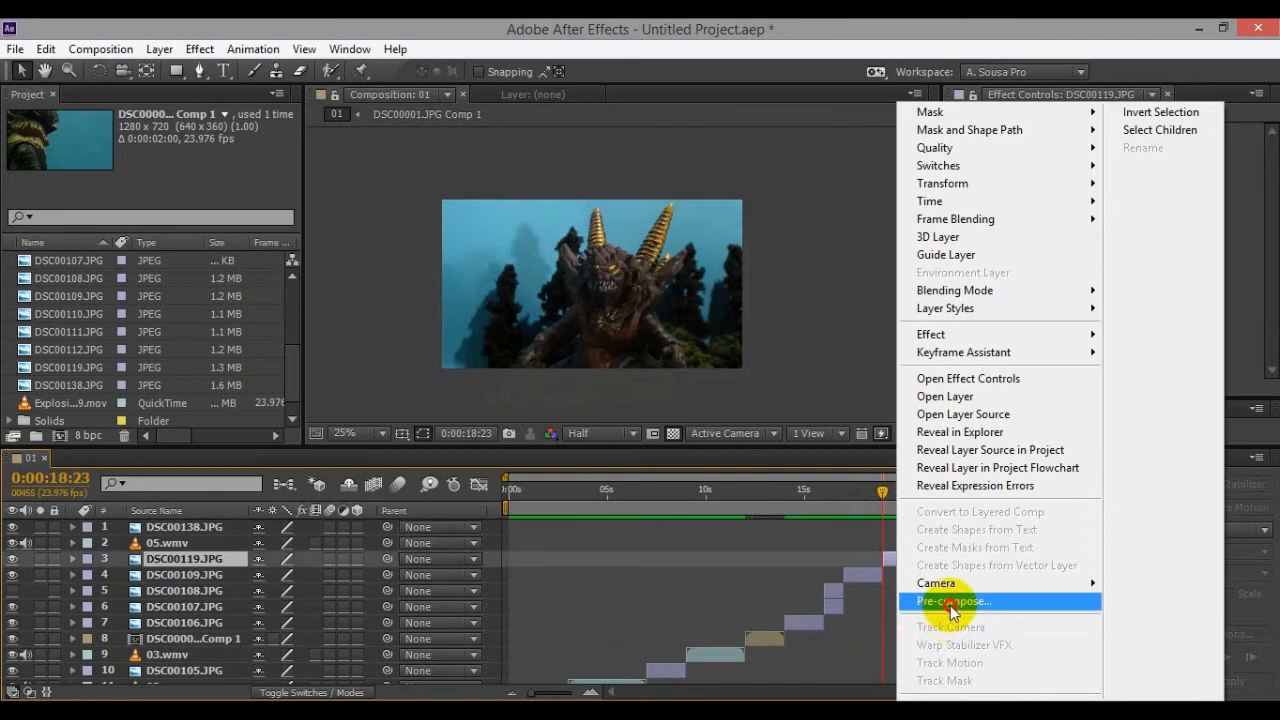
{"action": "left_click", "coordinate": [952, 600]}
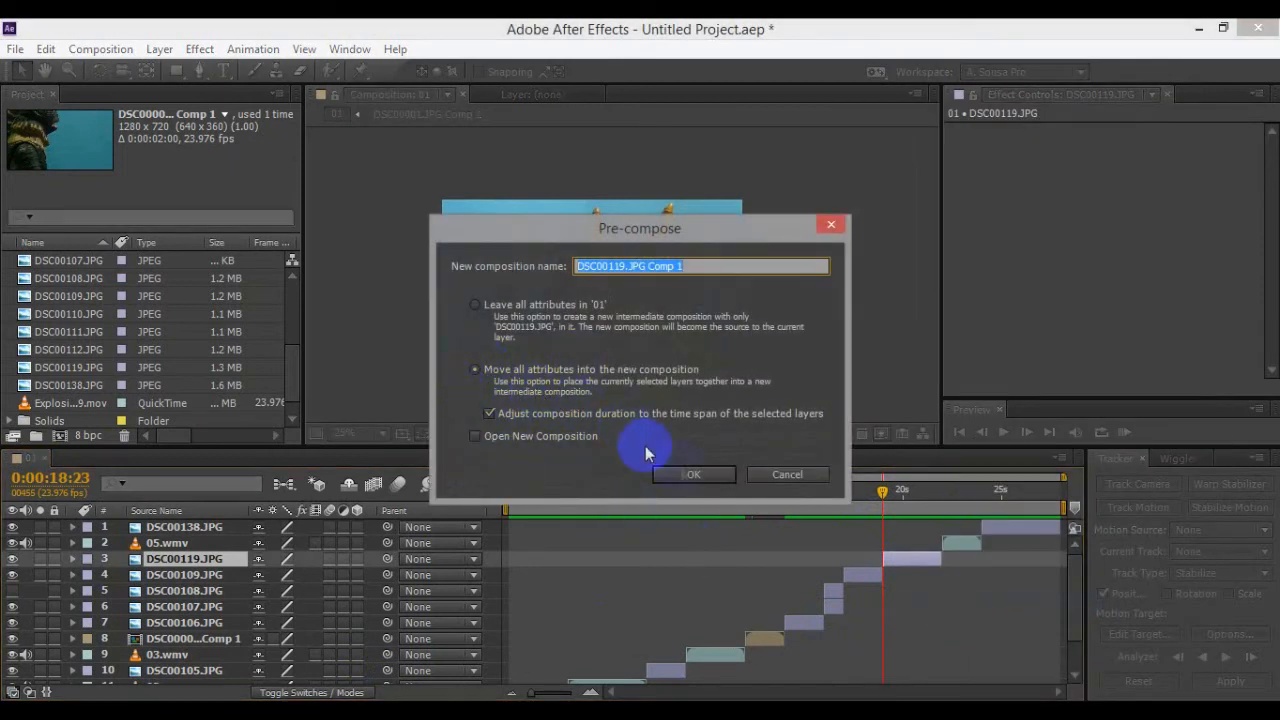
{"action": "left_click", "coordinate": [690, 475]}
{"action": "double_click", "coordinate": [927, 552]}
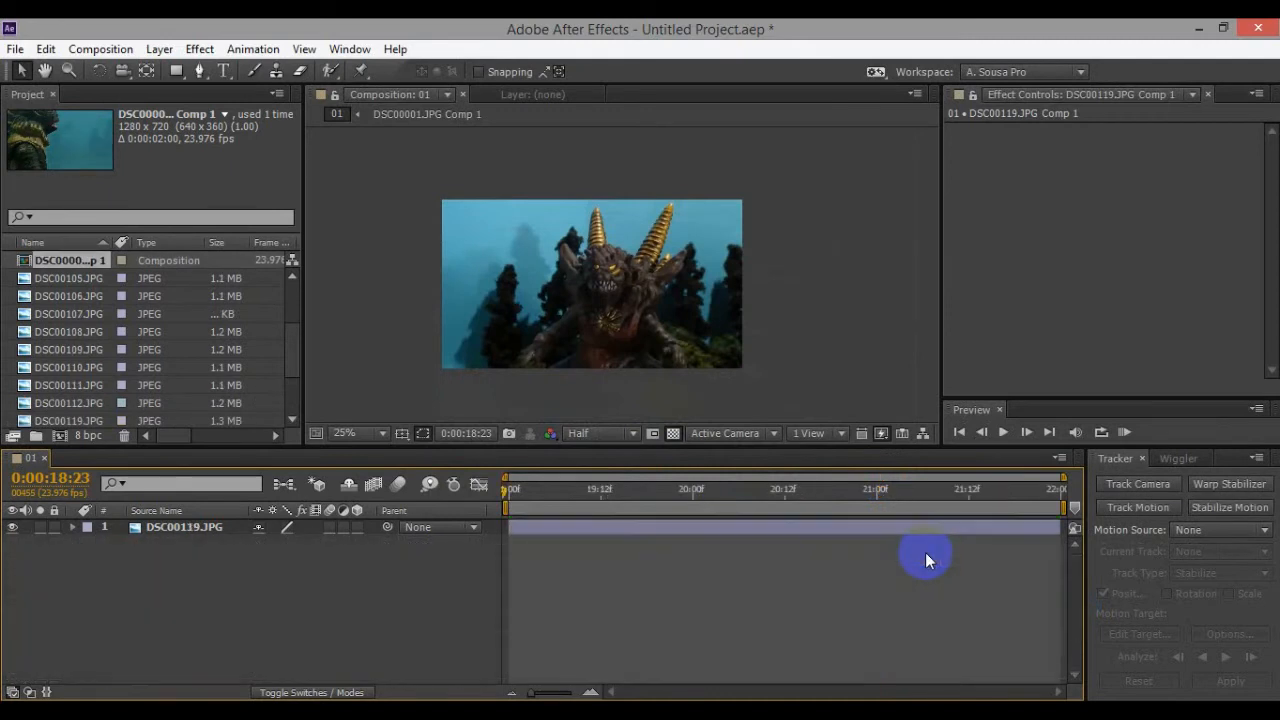
{"action": "left_click", "coordinate": [962, 432]}
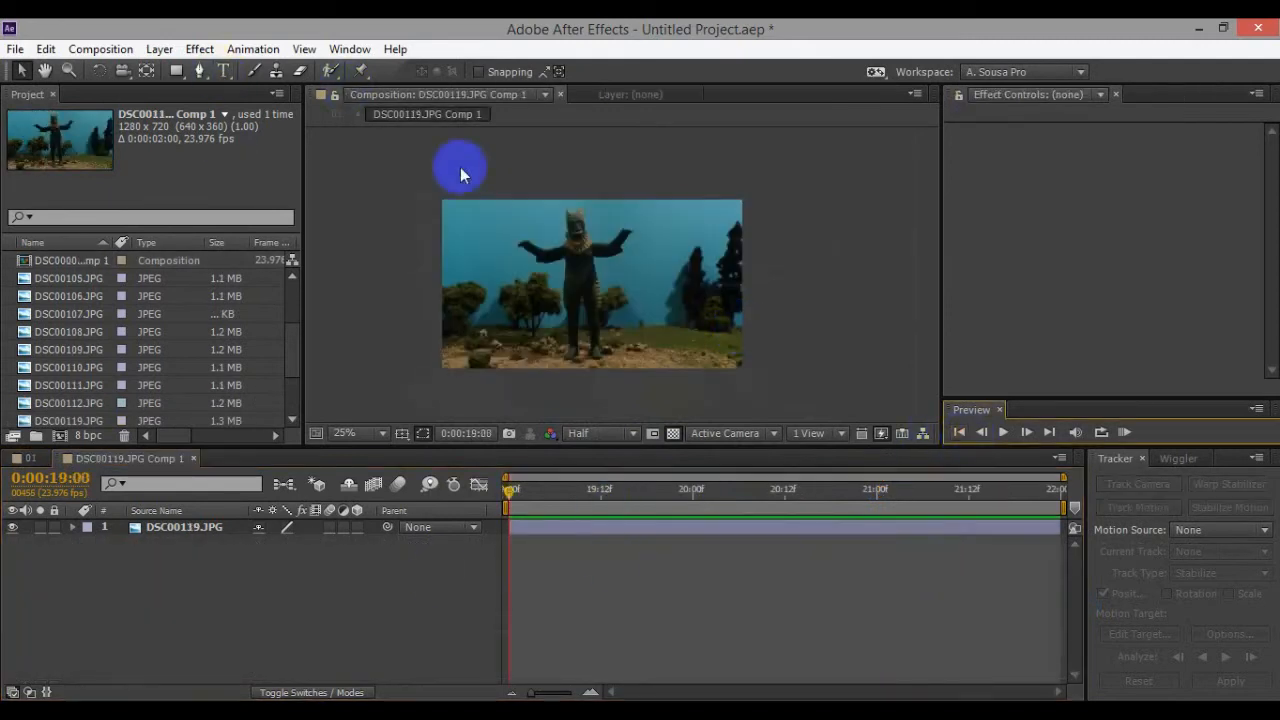
{"action": "left_click_drag", "start_coordinate": [528, 507], "coordinate": [734, 537]}
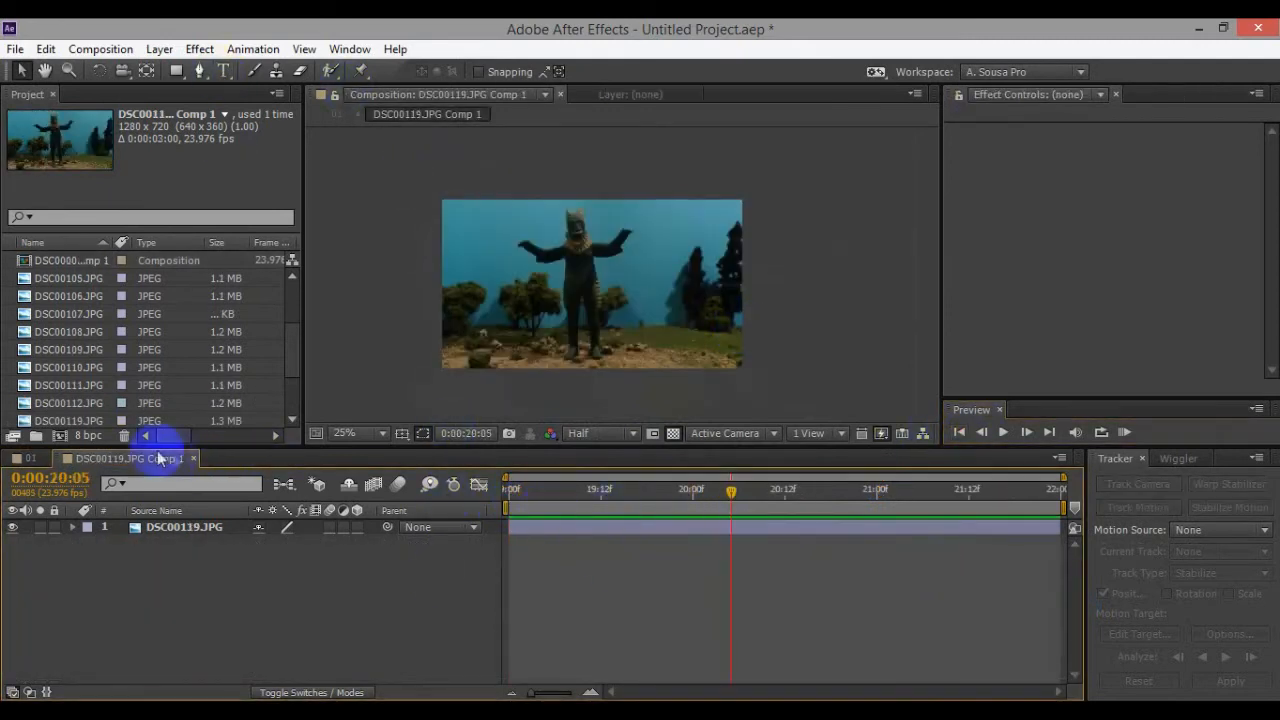
{"action": "left_click", "coordinate": [194, 458]}
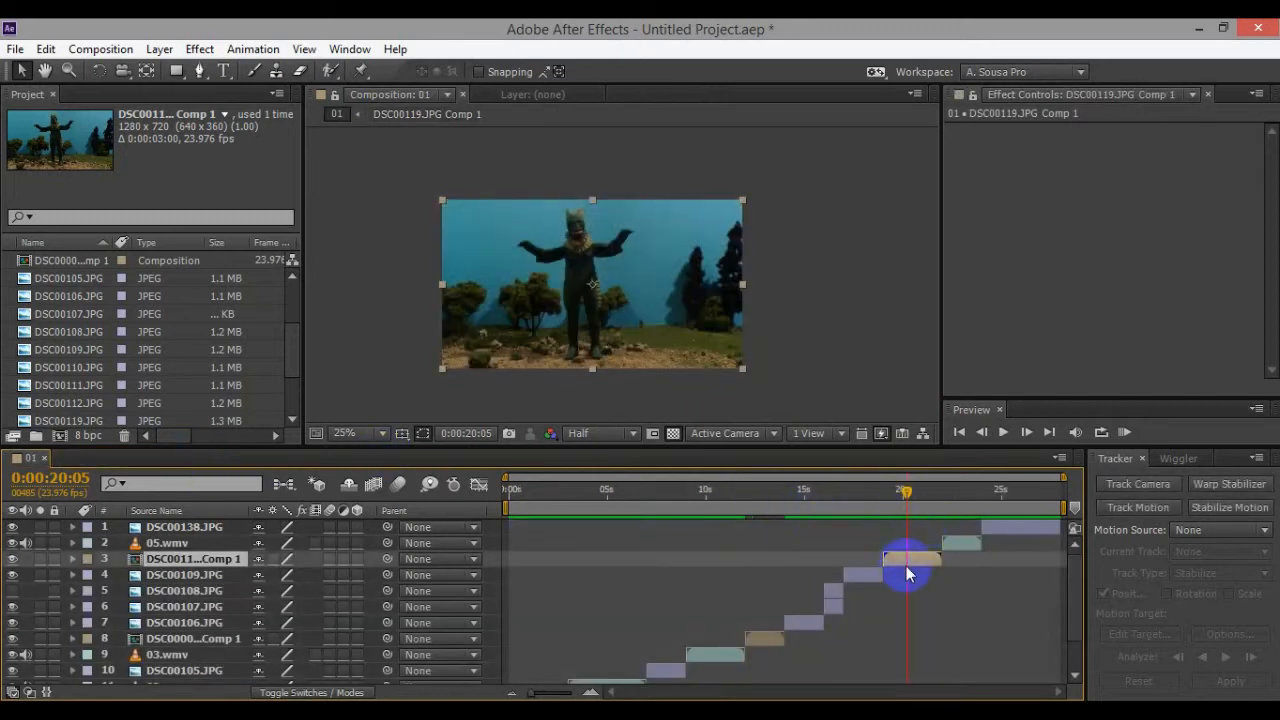
Step: Precompose DSC00109.JPG and open its precomp at the first frame
{"action": "left_click", "coordinate": [853, 492]}
{"action": "left_click", "coordinate": [859, 579]}
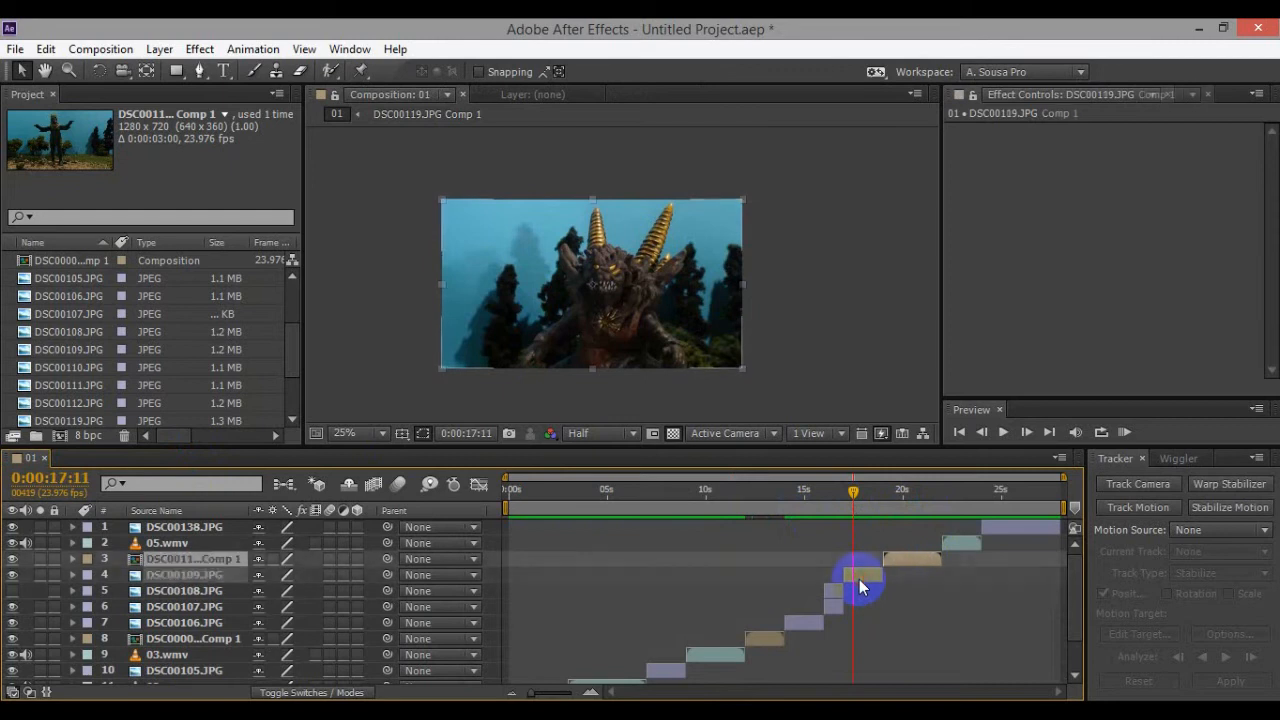
{"action": "right_click", "coordinate": [862, 575]}
{"action": "left_click", "coordinate": [901, 600]}
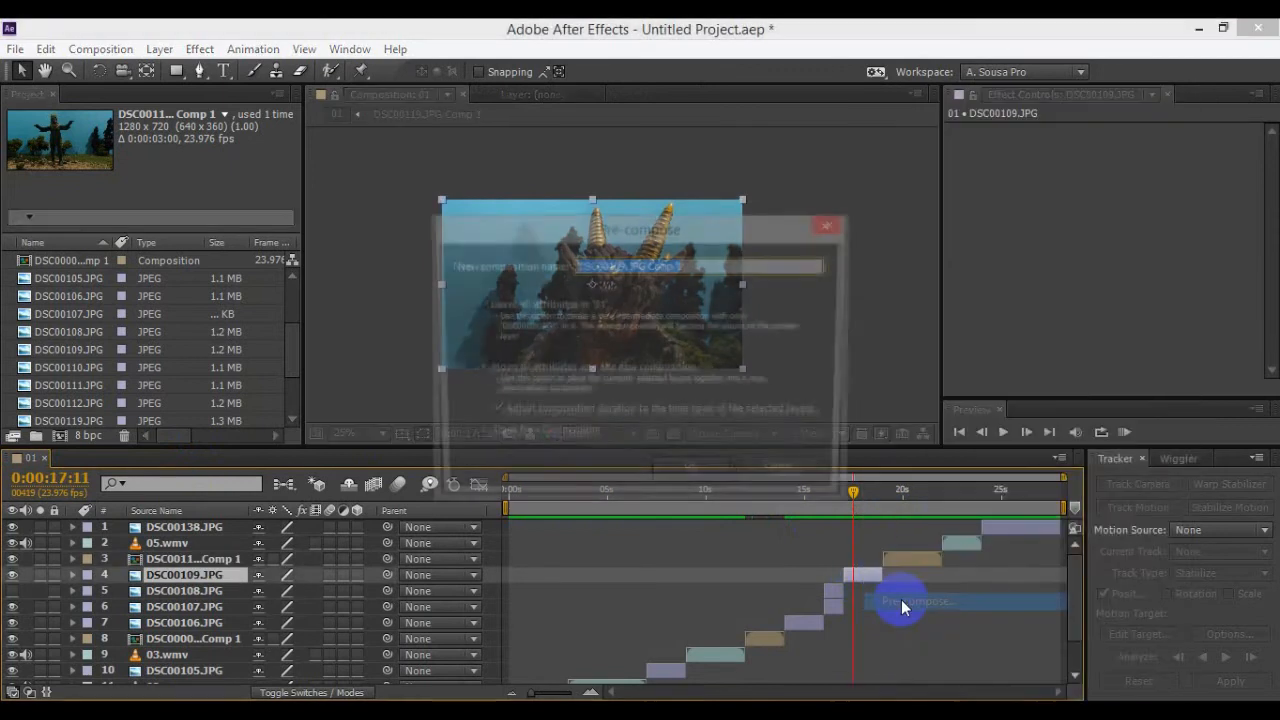
{"action": "key", "text": "Return"}
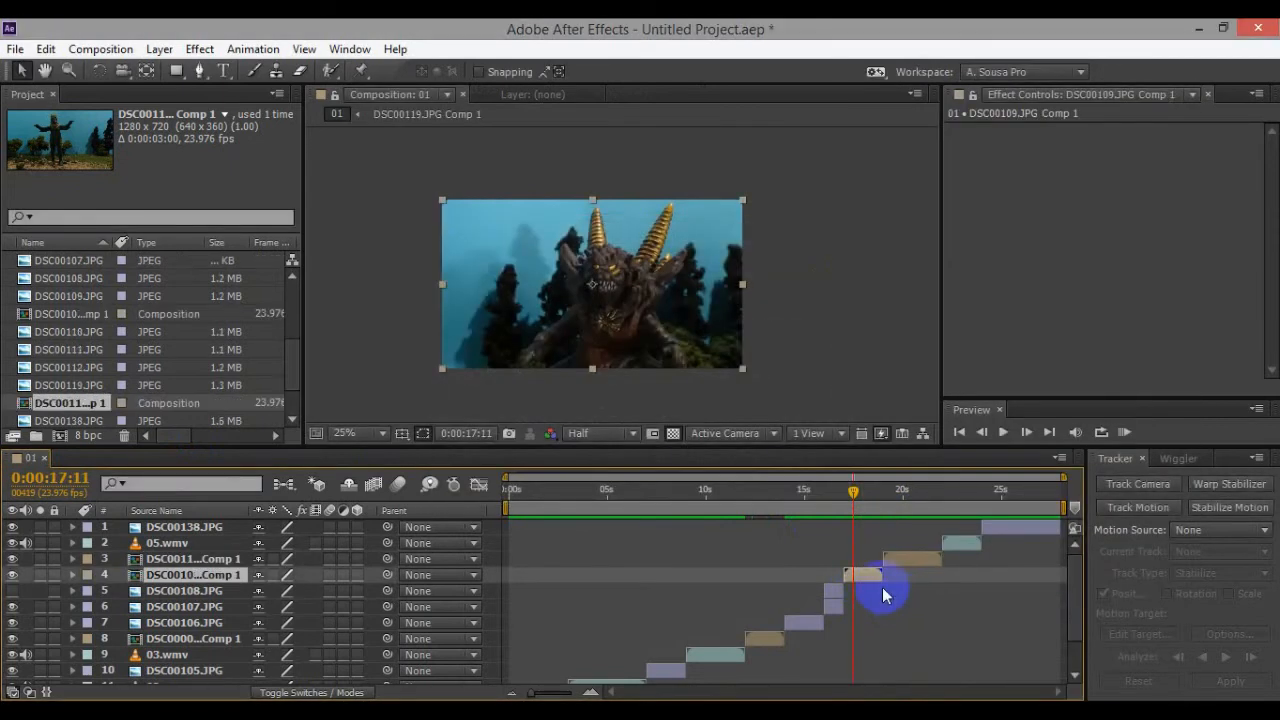
{"action": "double_click", "coordinate": [866, 576]}
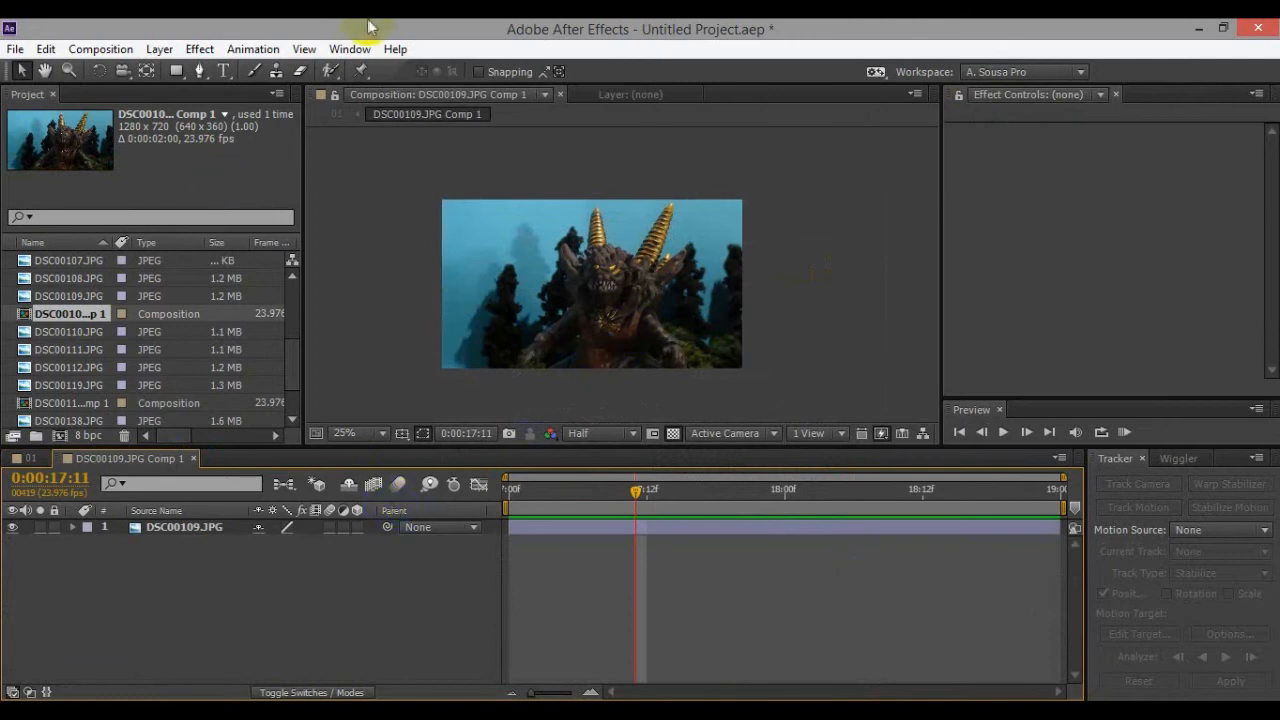
{"action": "left_click", "coordinate": [959, 432]}
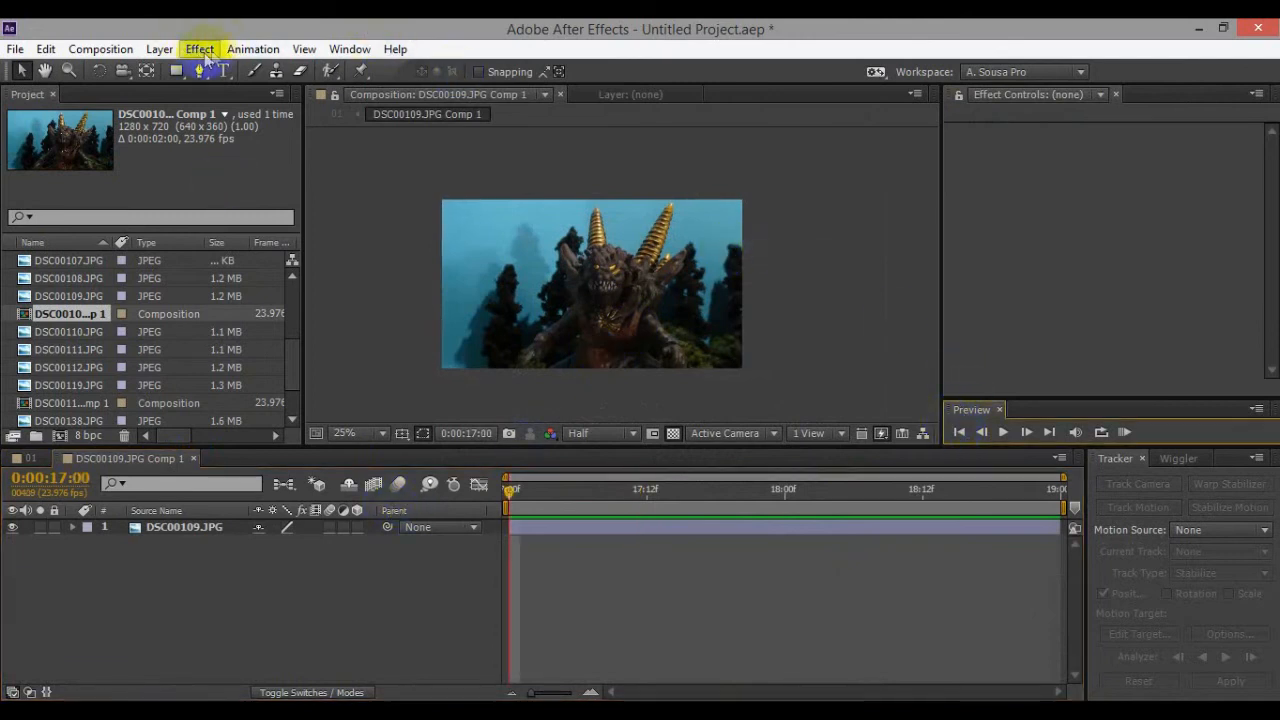
Step: Add a new adjustment layer above the creature photo in the precomp
{"action": "left_click", "coordinate": [200, 50]}
{"action": "mouse_move", "coordinate": [184, 46]}
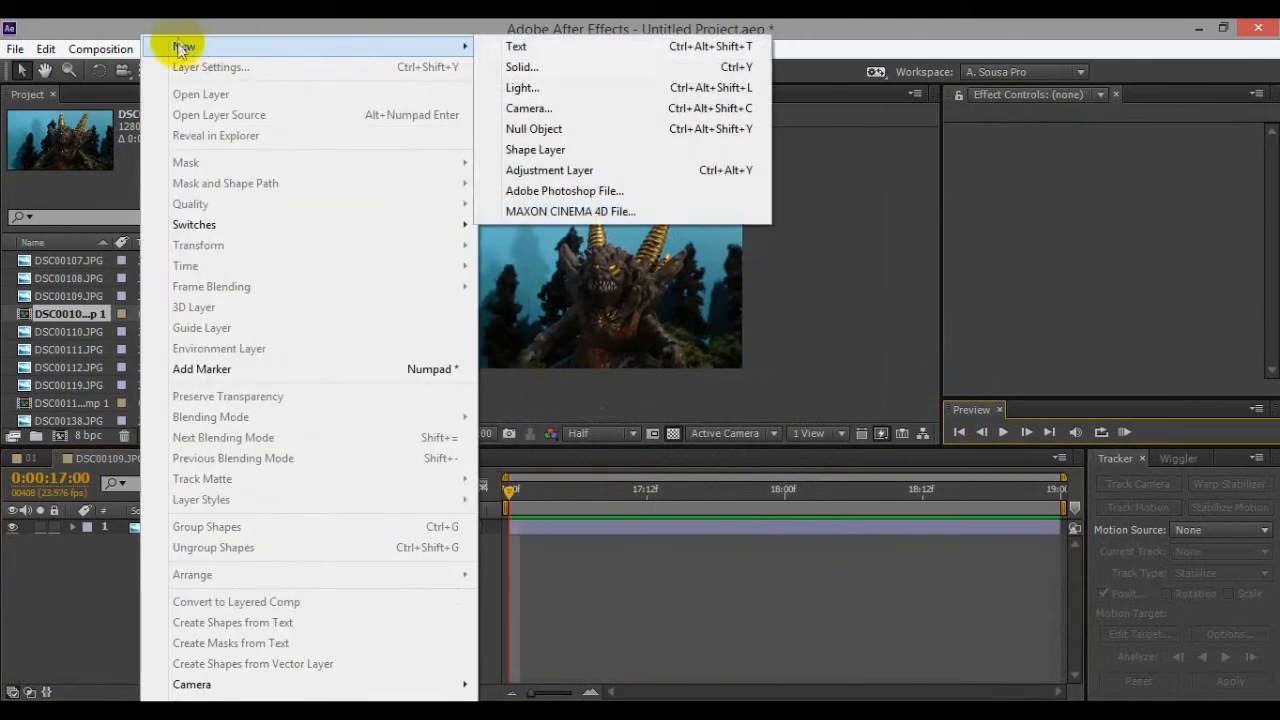
{"action": "left_click", "coordinate": [163, 48]}
{"action": "left_click", "coordinate": [152, 48]}
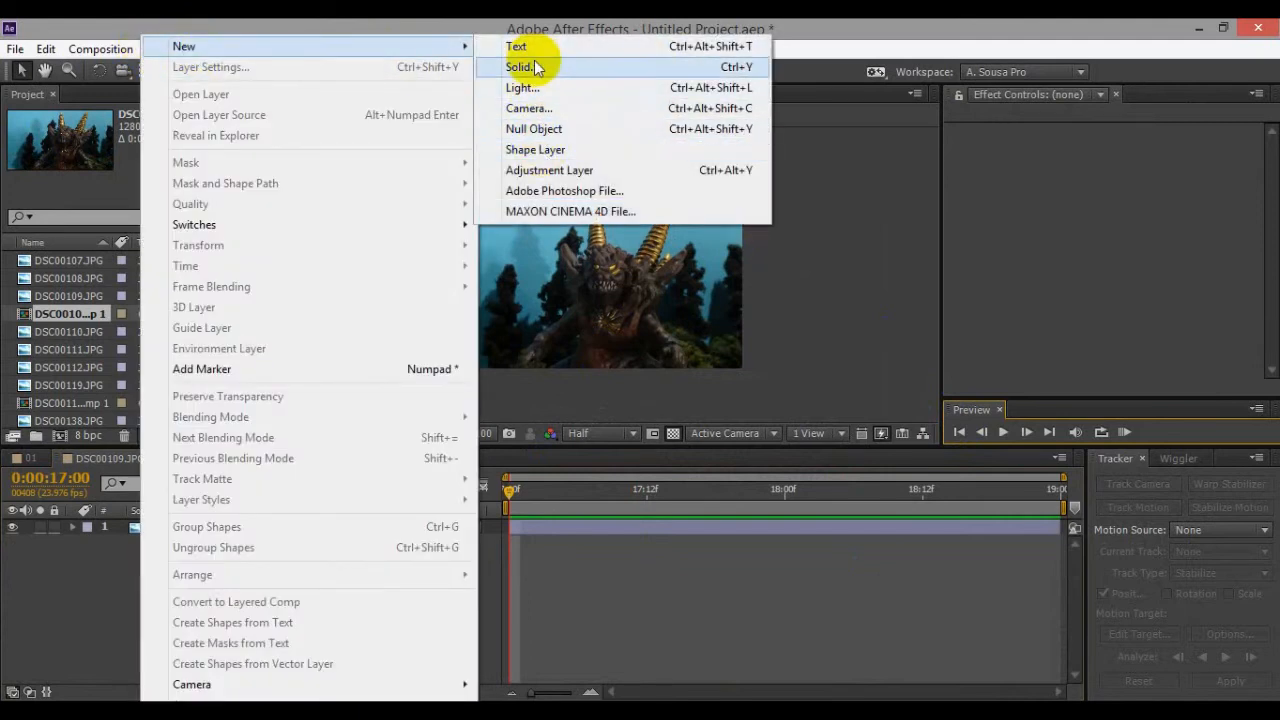
{"action": "left_click", "coordinate": [551, 169]}
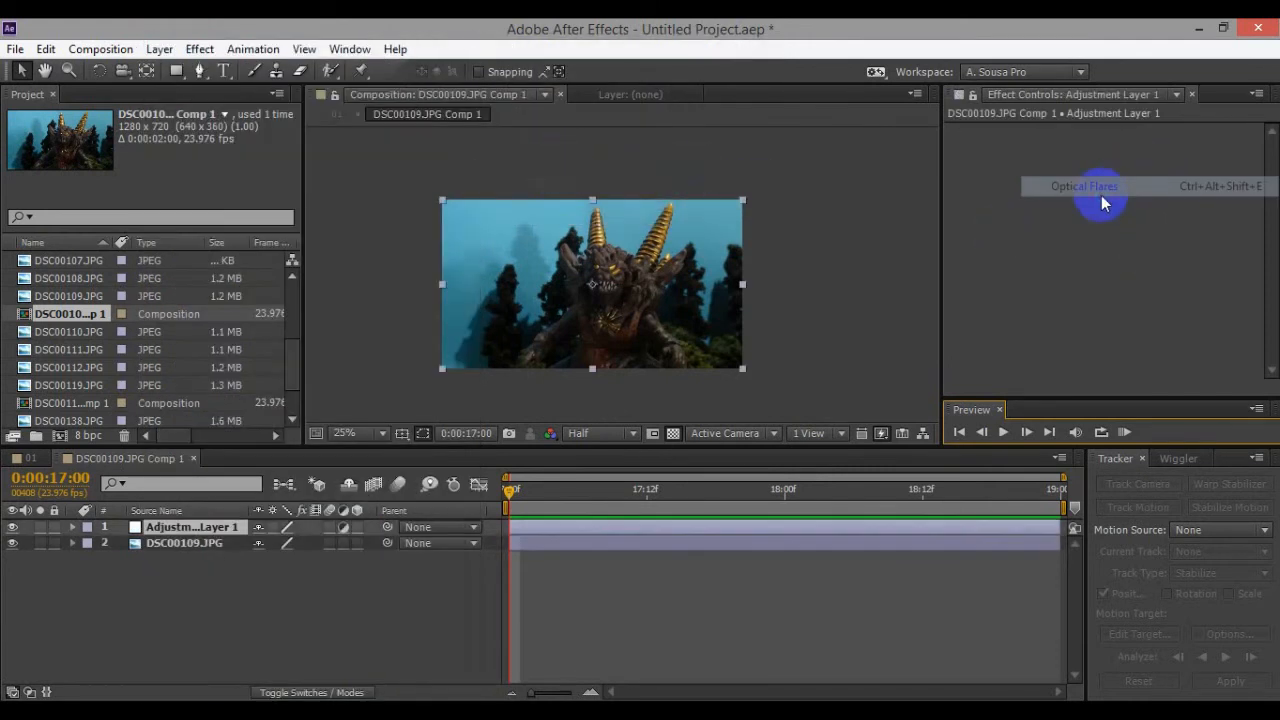
Step: Remove the trial Optical Flares effect from the layer
{"action": "left_click", "coordinate": [1020, 133]}
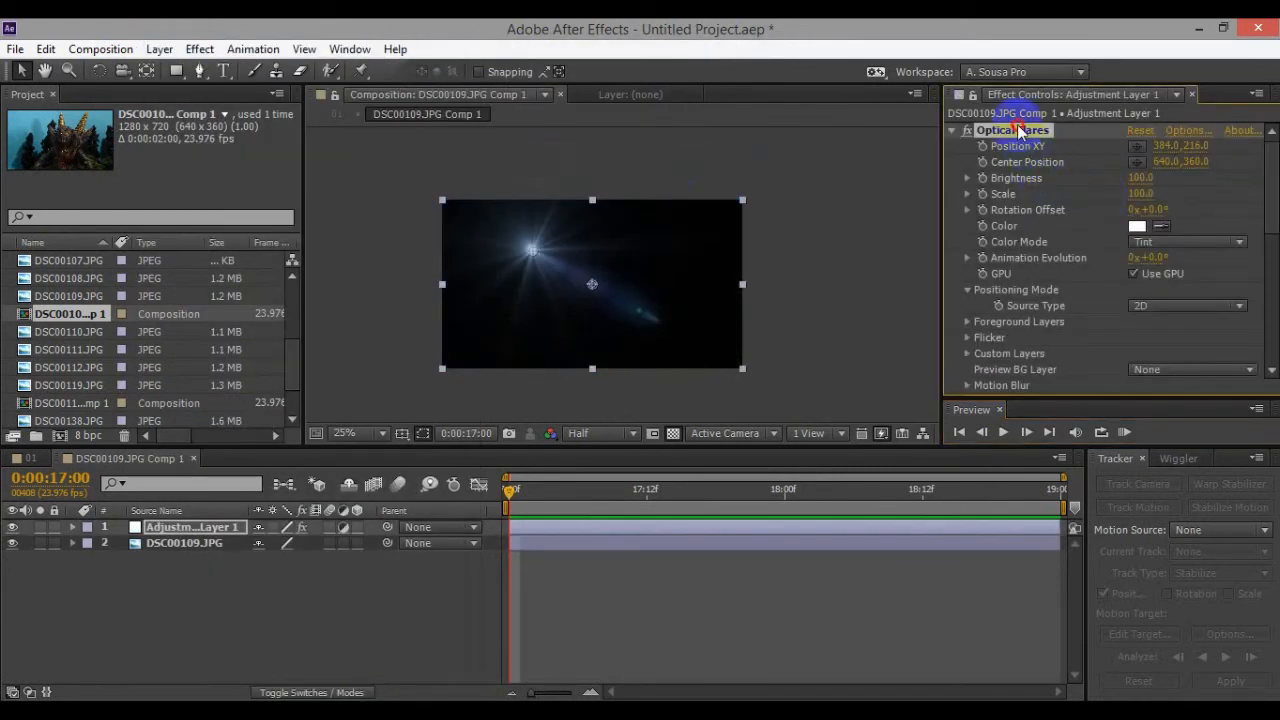
{"action": "key", "text": "Delete"}
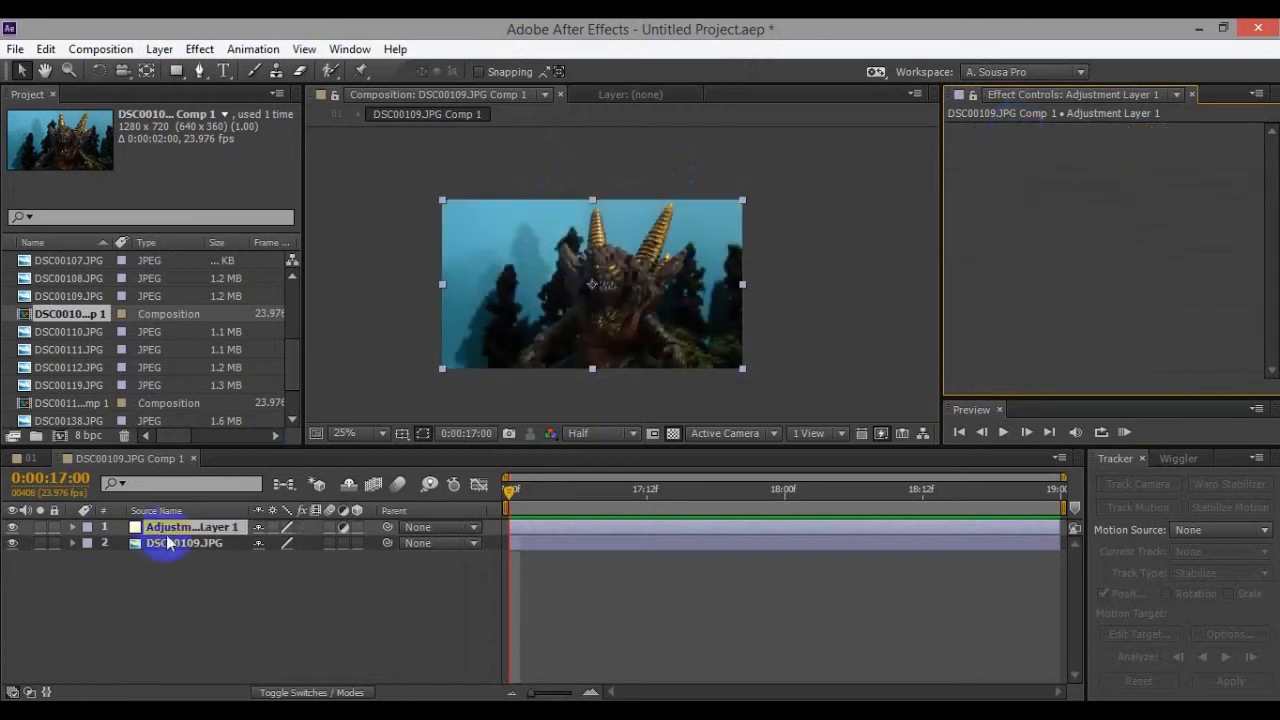
Step: Apply the Lightning effect and move its start point to the creature's right side
{"action": "right_click", "coordinate": [1012, 254]}
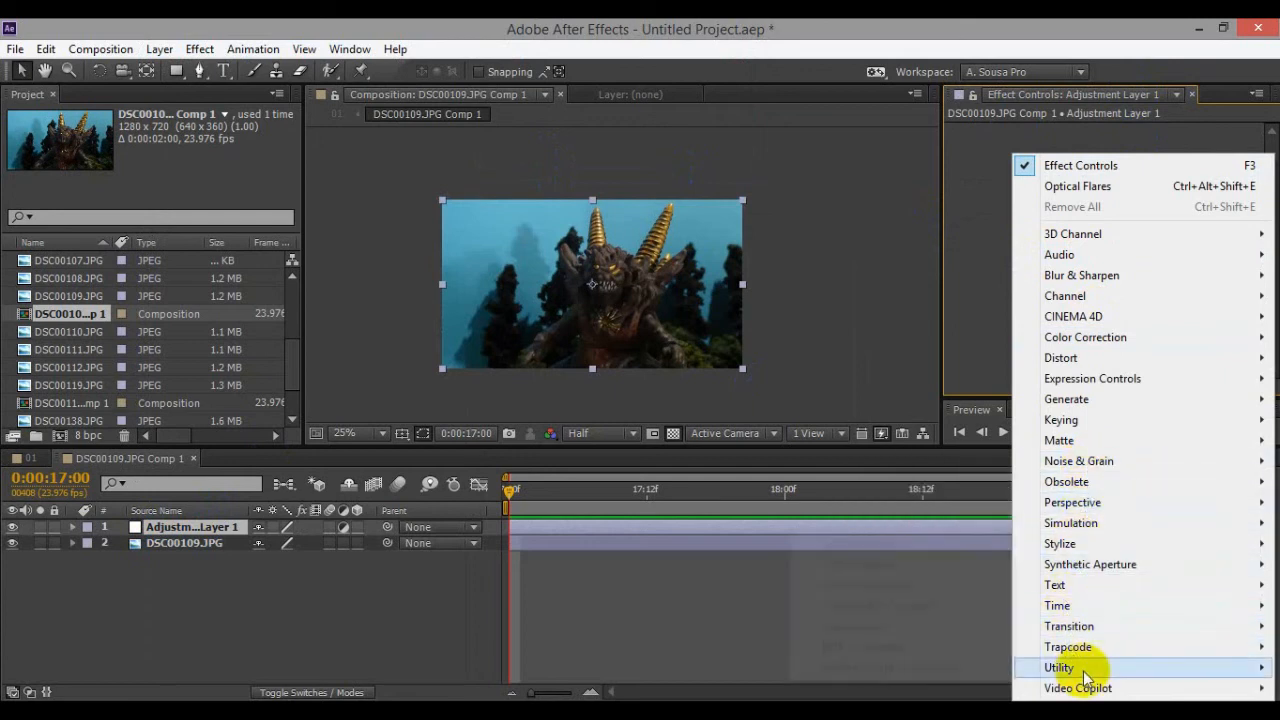
{"action": "mouse_move", "coordinate": [1066, 481]}
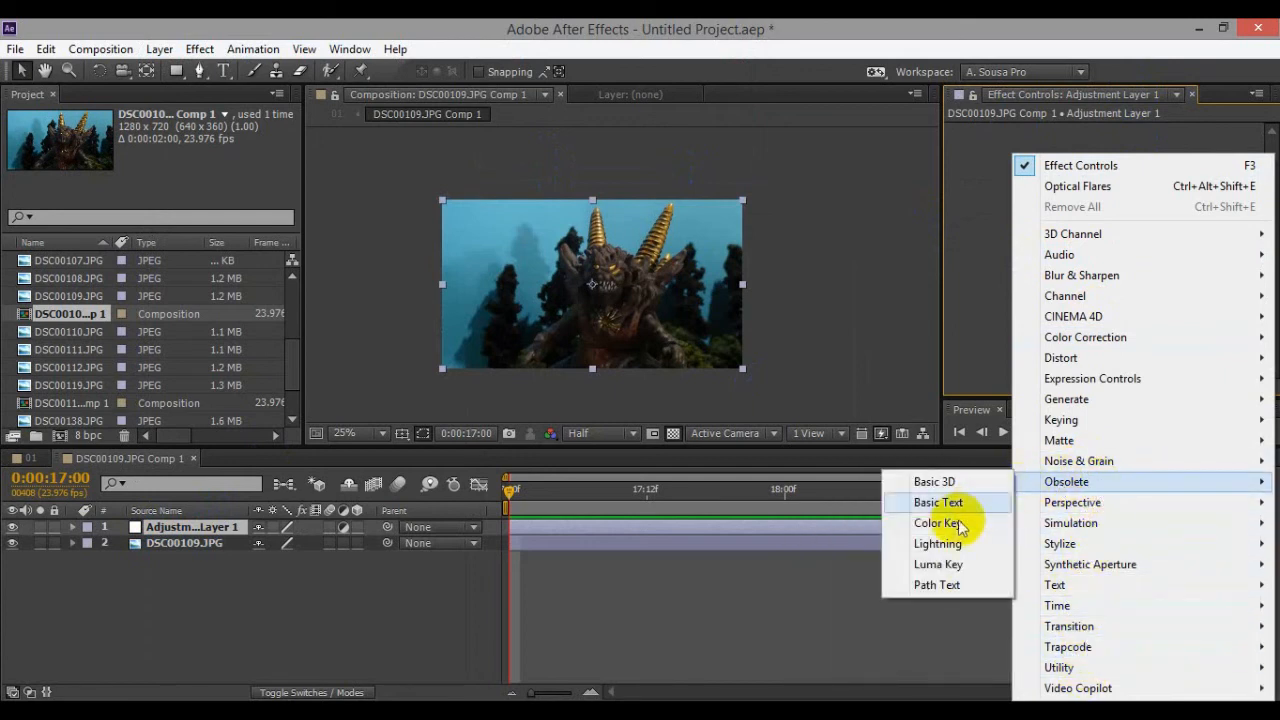
{"action": "left_click", "coordinate": [951, 543]}
{"action": "scroll", "coordinate": [620, 280], "scroll_direction": "up", "scroll_amount": 2}
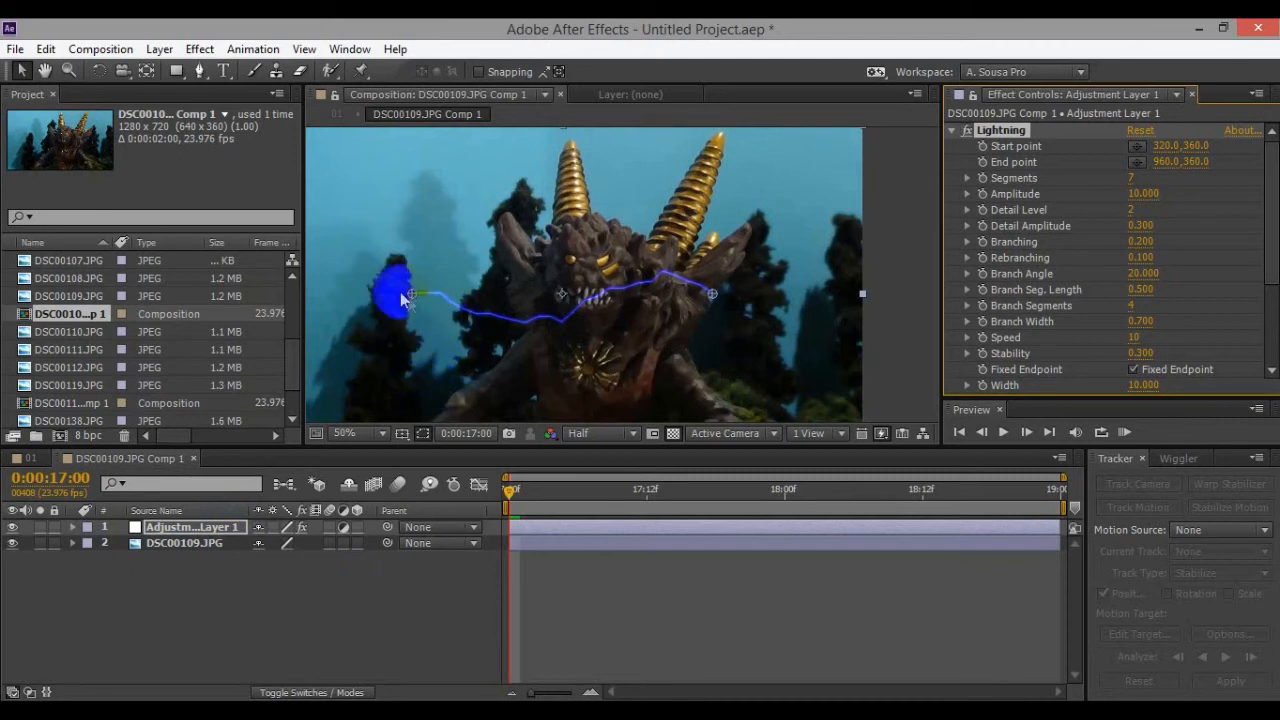
{"action": "left_click_drag", "start_coordinate": [417, 294], "coordinate": [676, 208]}
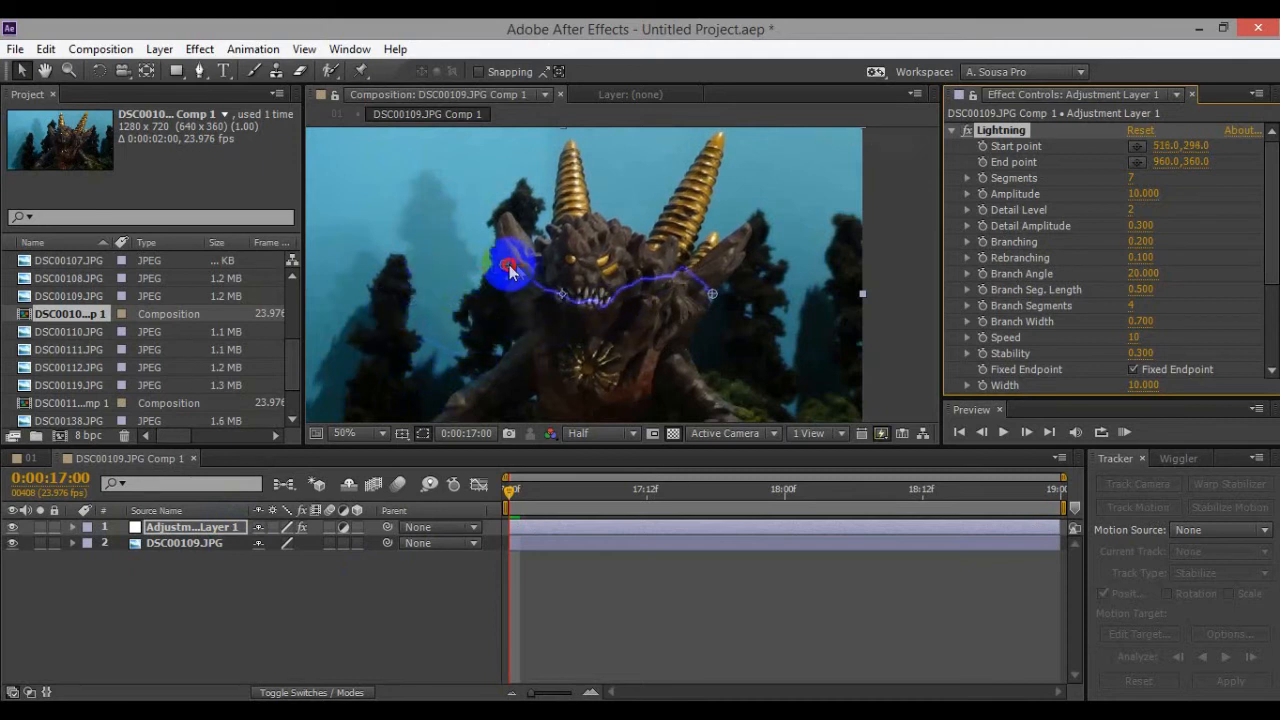
{"action": "left_click_drag", "start_coordinate": [676, 208], "coordinate": [712, 265]}
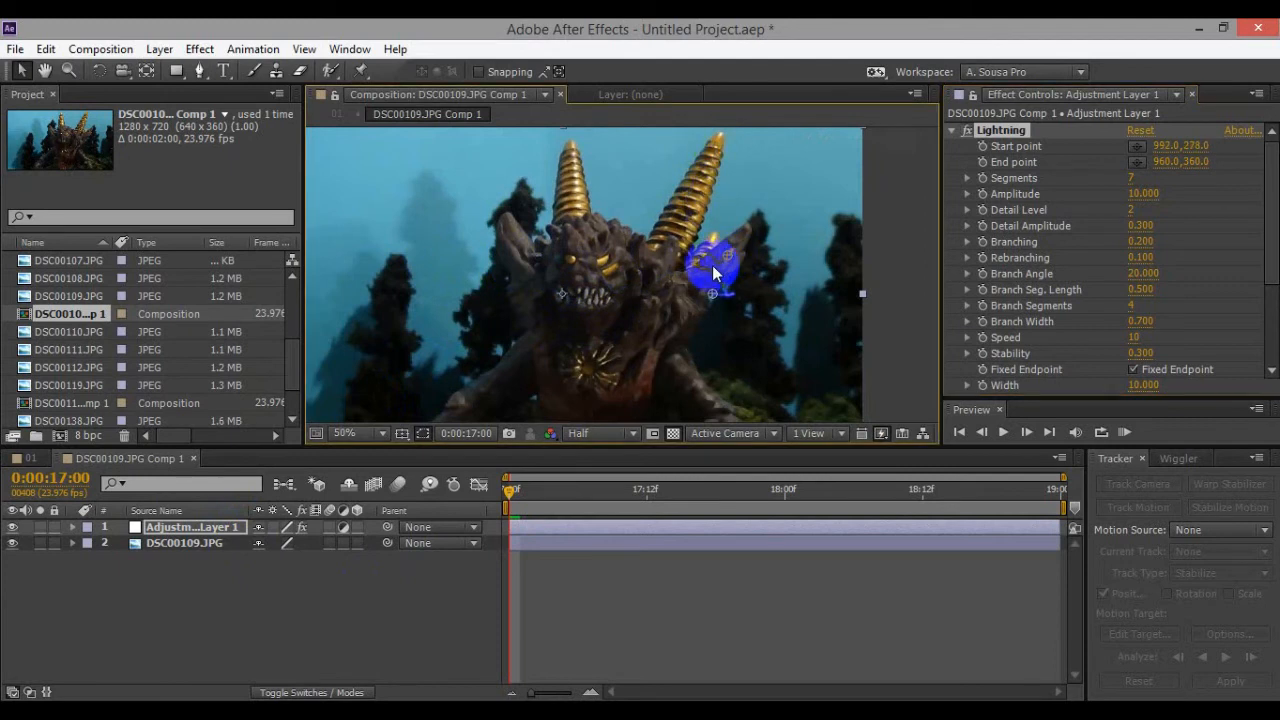
{"action": "scroll", "coordinate": [712, 265], "scroll_direction": "down", "scroll_amount": 4}
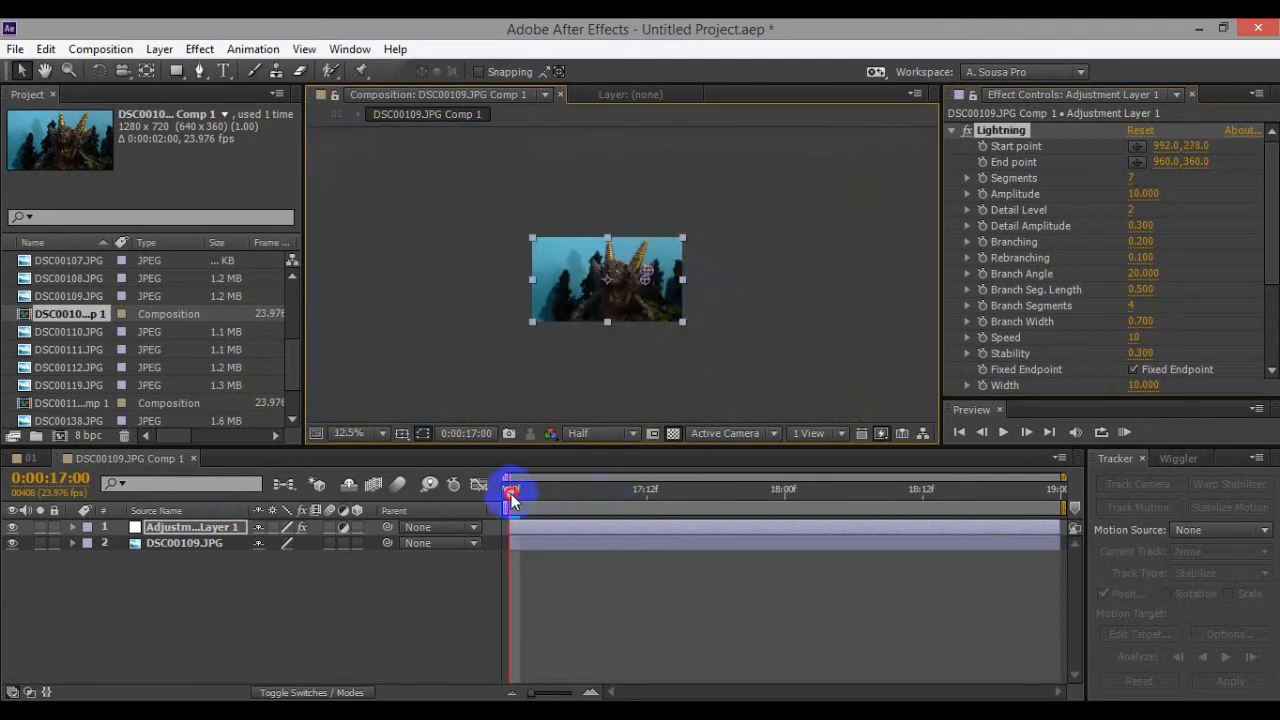
Step: Trim the lightning layer to start at 17:12 and set the bolt's start on the horn tip
{"action": "left_click_drag", "start_coordinate": [510, 497], "coordinate": [646, 490]}
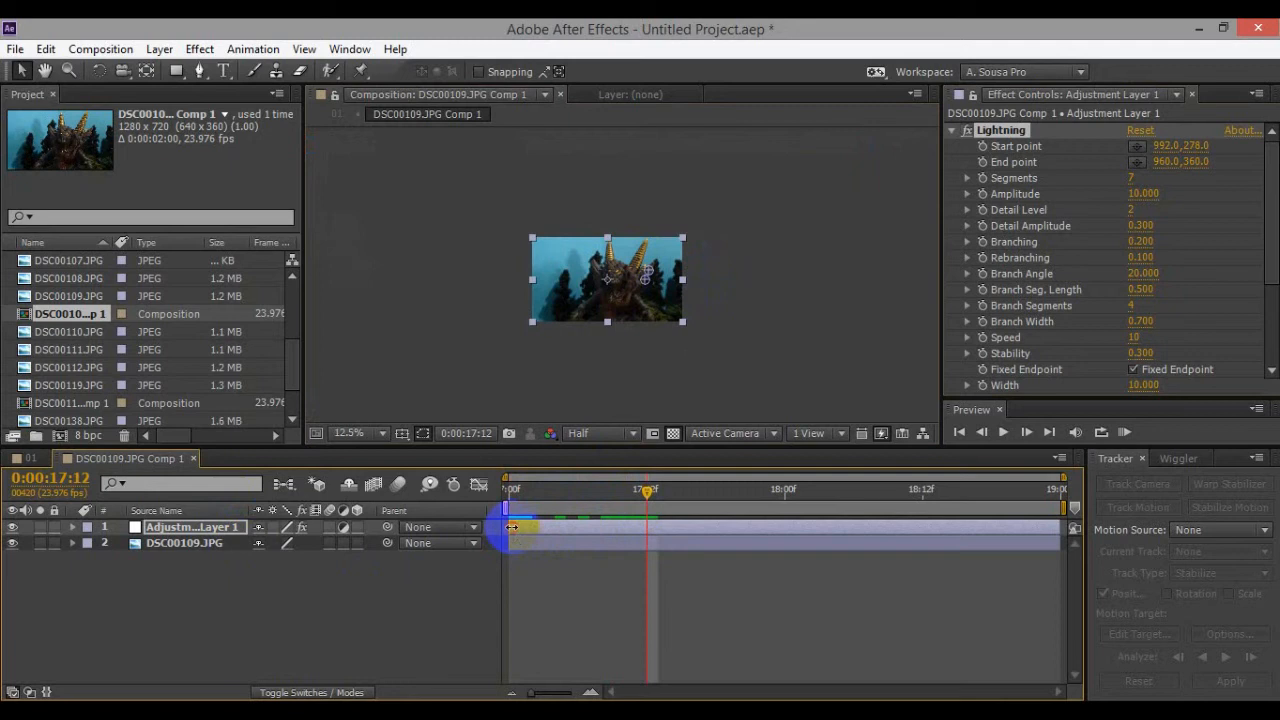
{"action": "left_click_drag", "start_coordinate": [511, 527], "coordinate": [632, 522]}
{"action": "scroll", "coordinate": [654, 375], "scroll_direction": "up", "scroll_amount": 4}
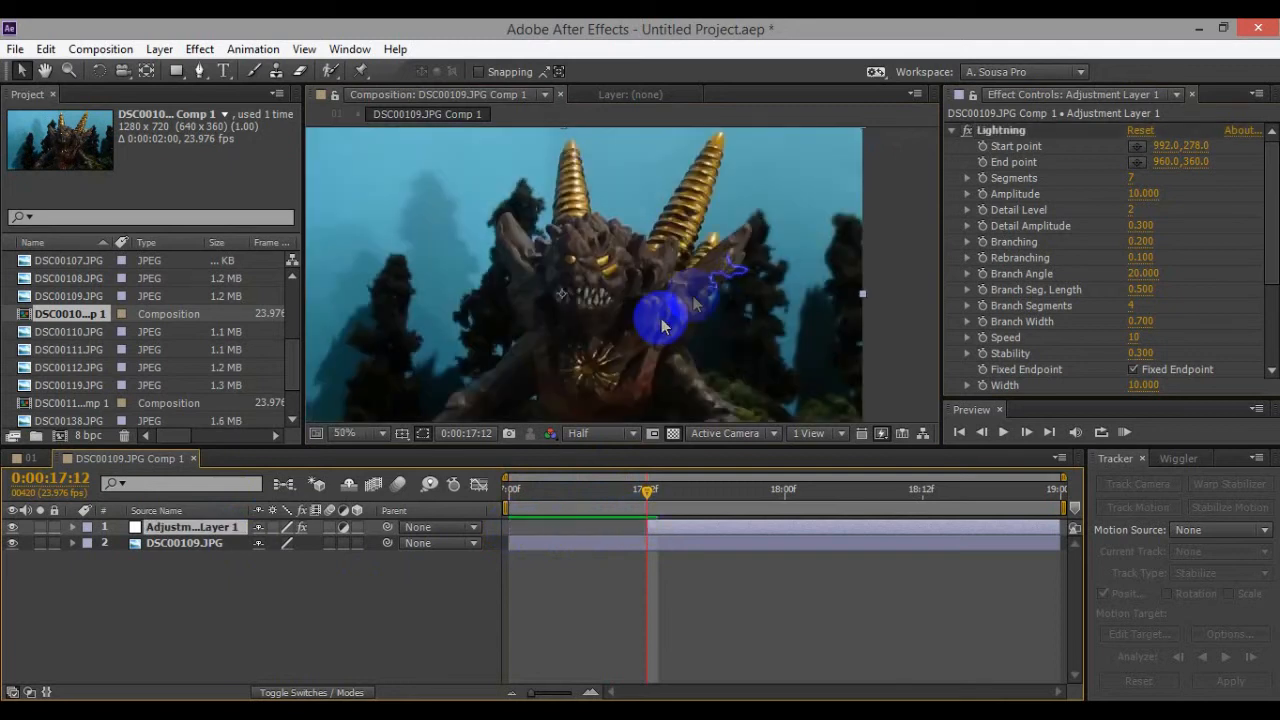
{"action": "left_click", "coordinate": [981, 148]}
{"action": "mouse_move", "coordinate": [714, 288]}
{"action": "left_mouse_down"}
{"action": "mouse_move", "coordinate": [708, 145]}
{"action": "mouse_move", "coordinate": [722, 150]}
{"action": "left_mouse_up"}
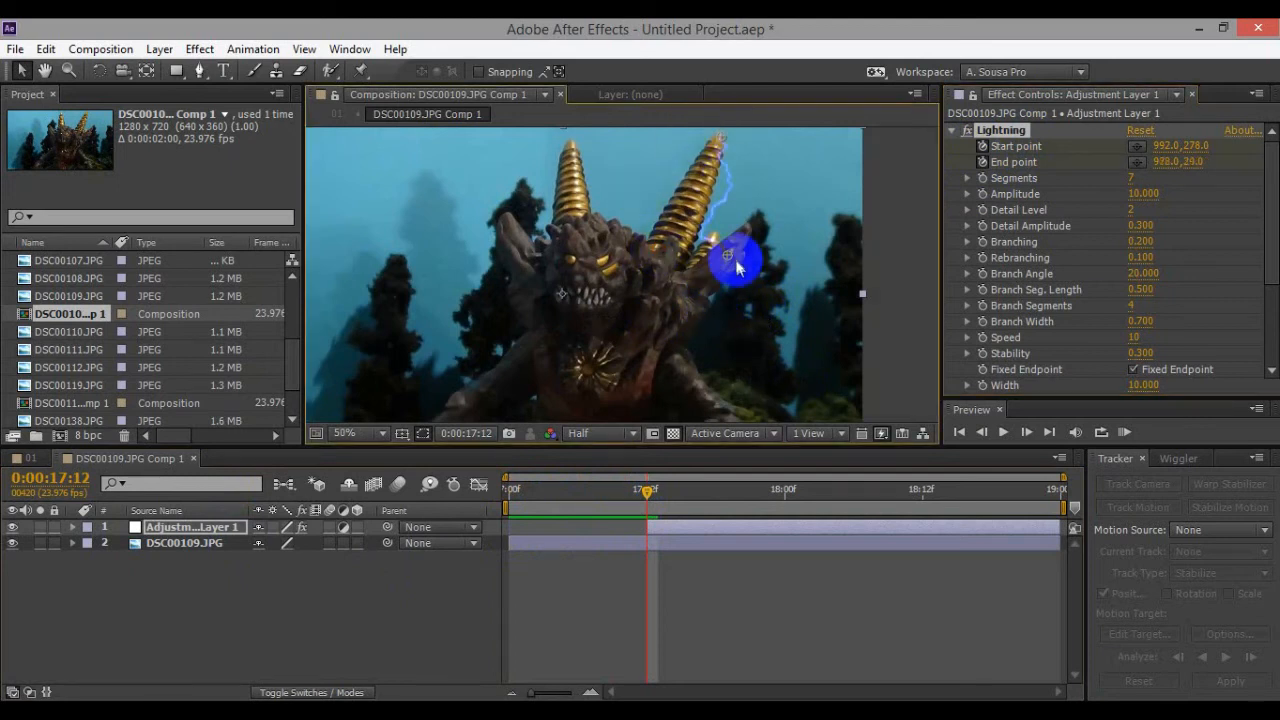
{"action": "left_click_drag", "start_coordinate": [728, 262], "coordinate": [710, 155]}
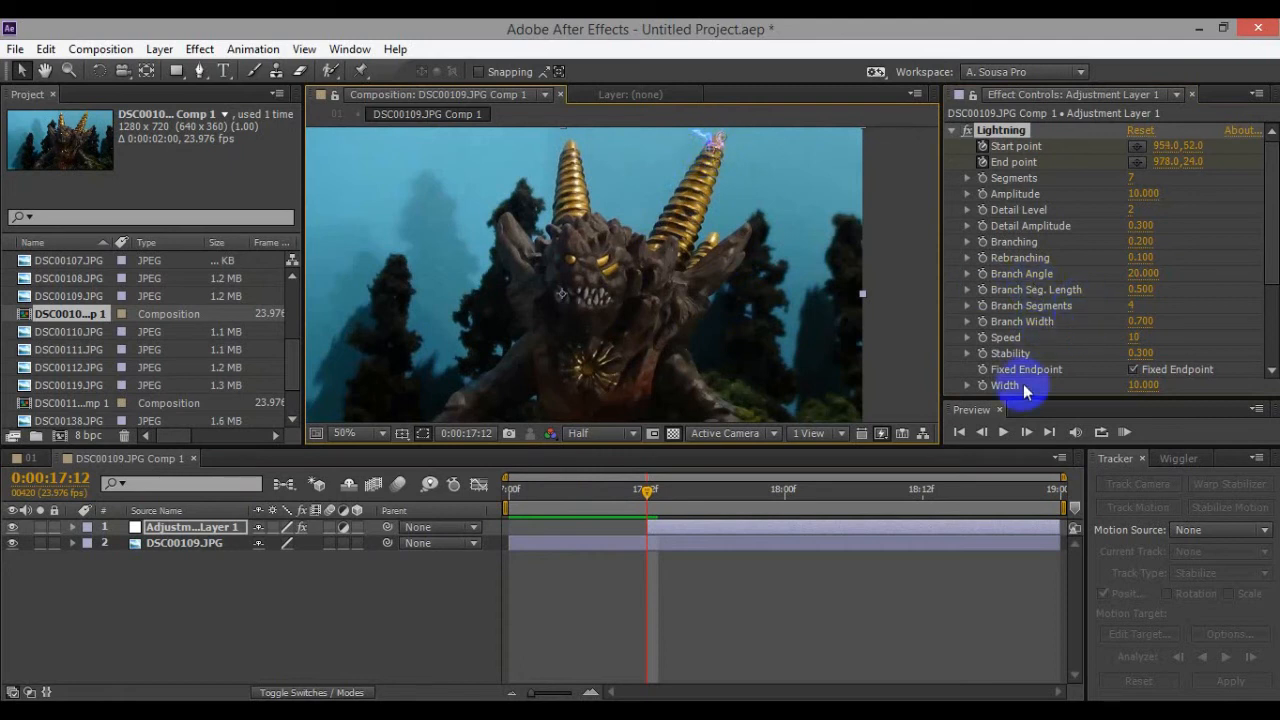
Step: Step through frames swinging the bolt's end point far off the lower left
{"action": "left_click", "coordinate": [752, 532]}
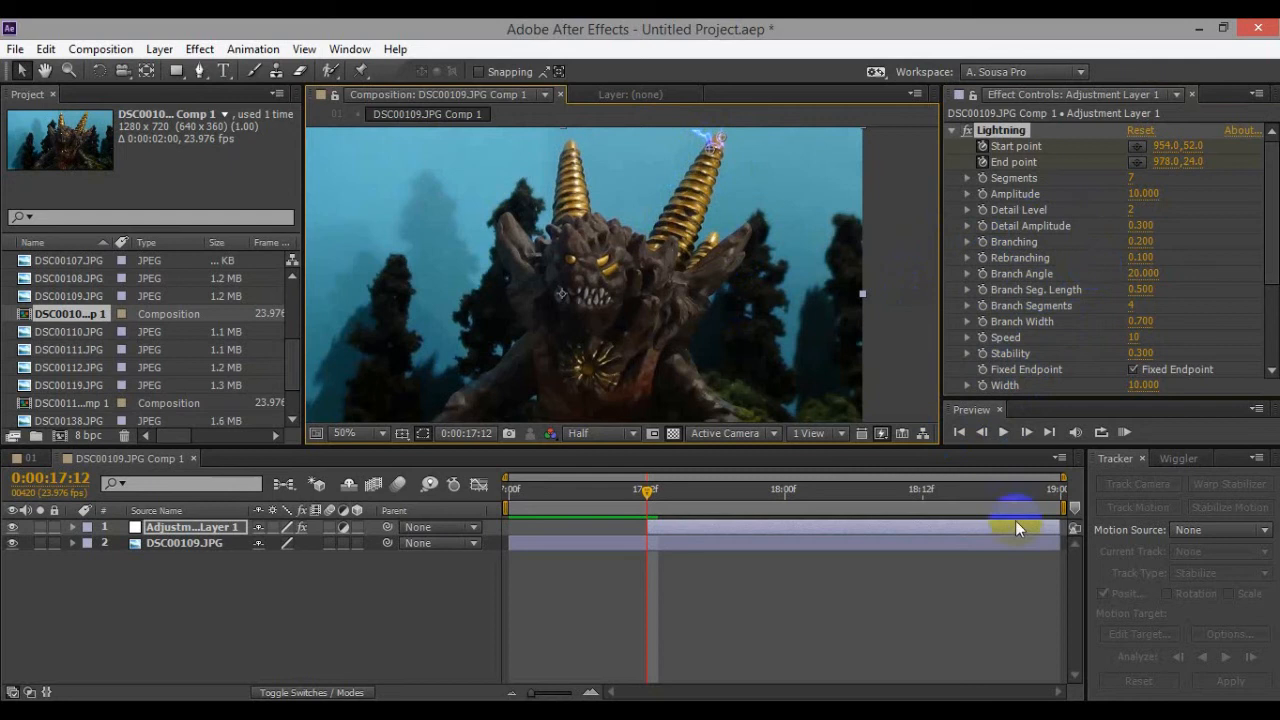
{"action": "left_click", "coordinate": [1026, 432]}
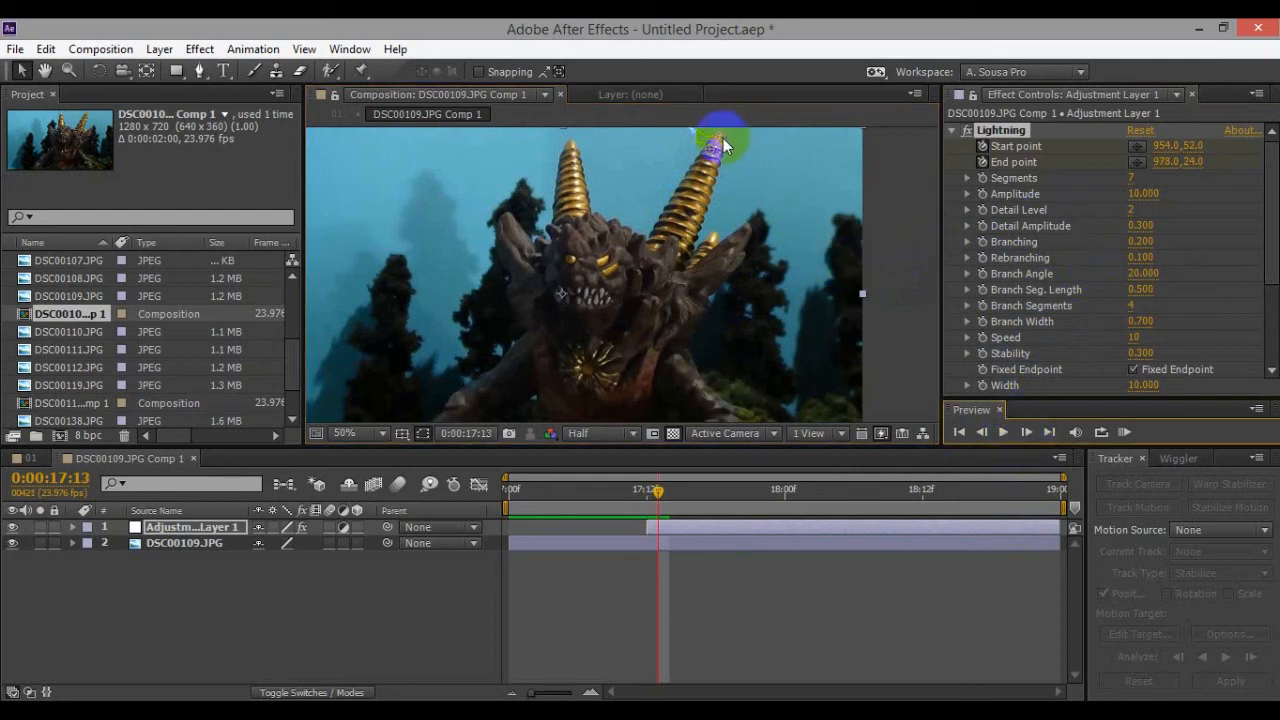
{"action": "mouse_move", "coordinate": [722, 154]}
{"action": "left_mouse_down"}
{"action": "mouse_move", "coordinate": [730, 162]}
{"action": "mouse_move", "coordinate": [494, 262]}
{"action": "left_mouse_up"}
{"action": "left_click", "coordinate": [1026, 432]}
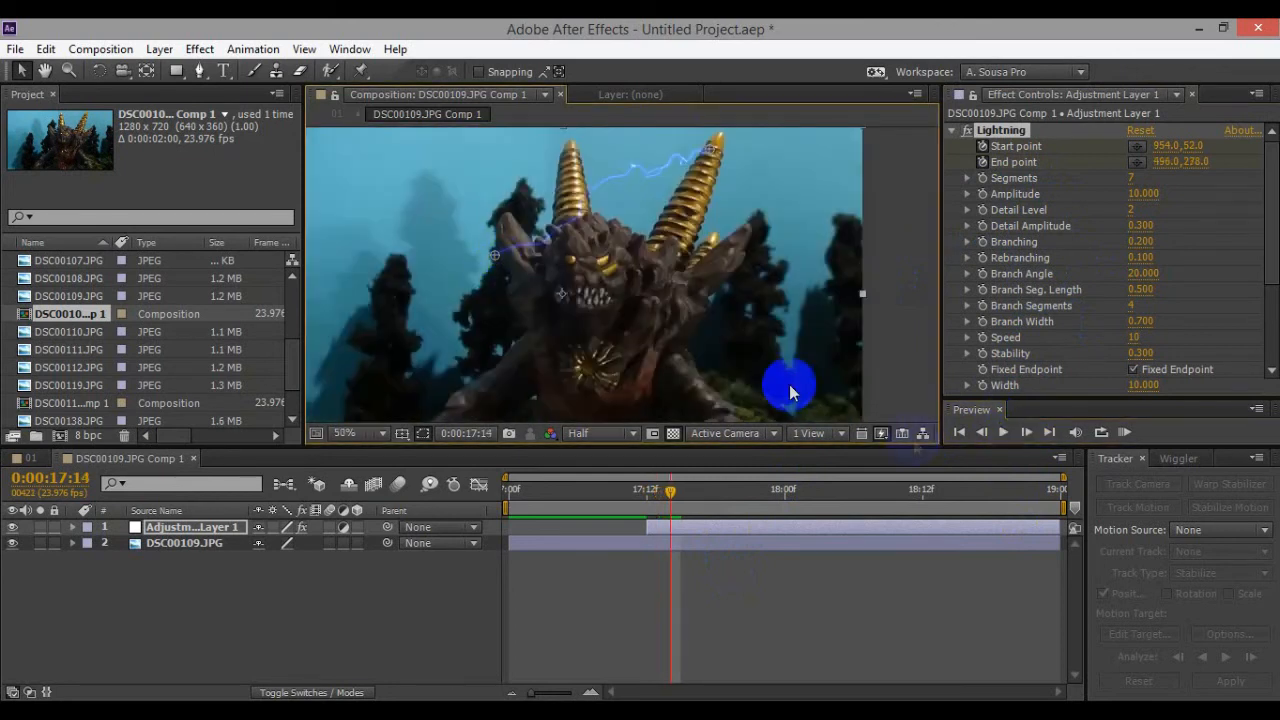
{"action": "left_click_drag", "start_coordinate": [494, 256], "coordinate": [476, 272]}
{"action": "left_click", "coordinate": [1027, 440]}
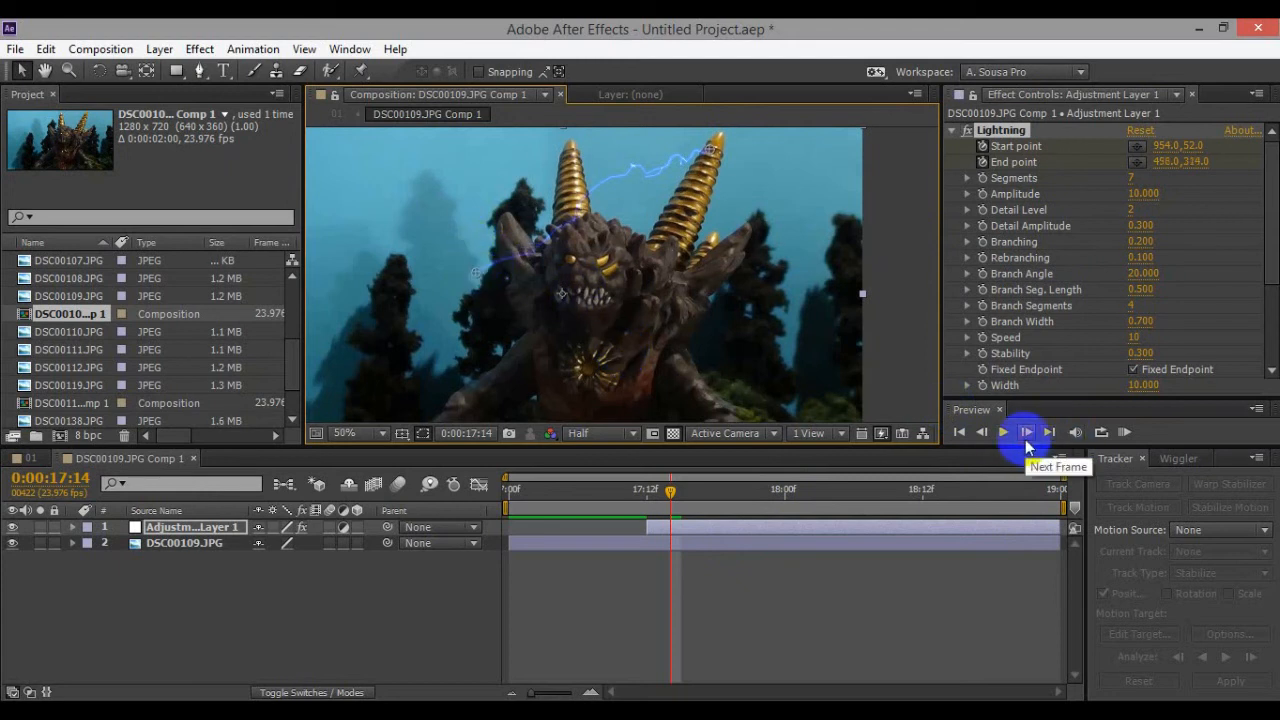
{"action": "left_click", "coordinate": [1027, 432]}
{"action": "scroll", "coordinate": [608, 343], "scroll_direction": "down", "scroll_amount": 1}
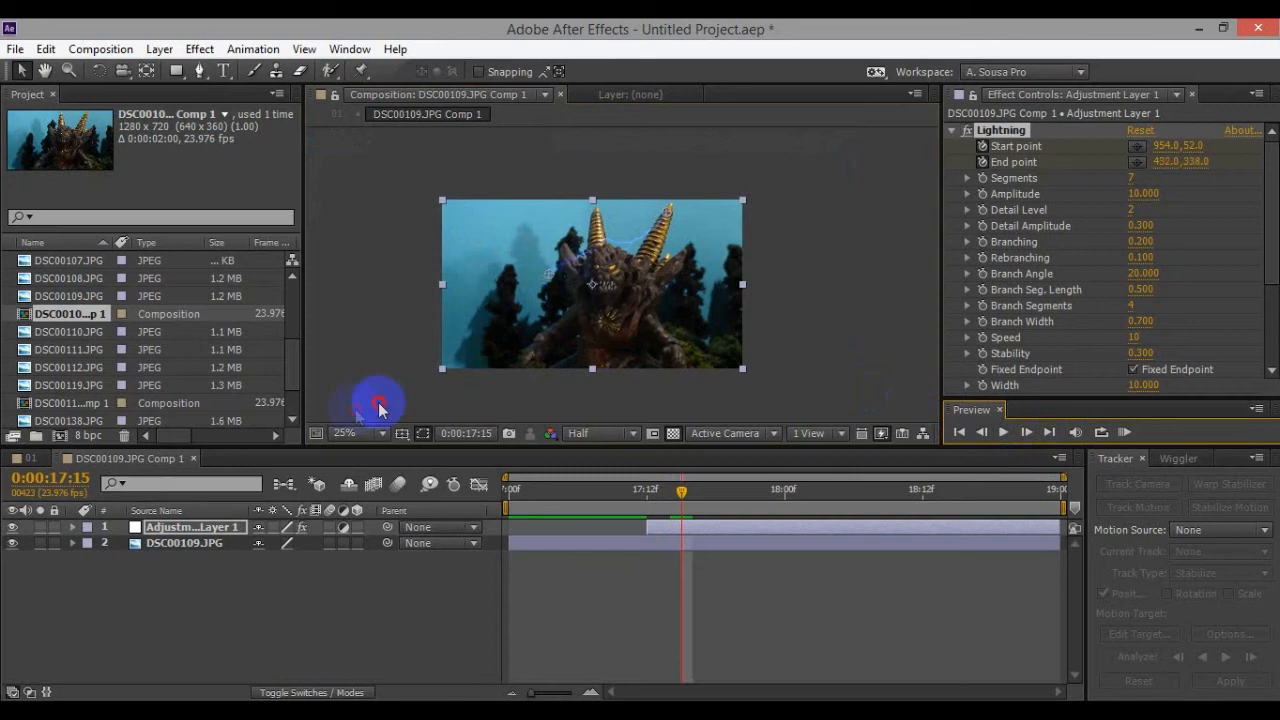
{"action": "left_click_drag", "start_coordinate": [379, 408], "coordinate": [318, 410]}
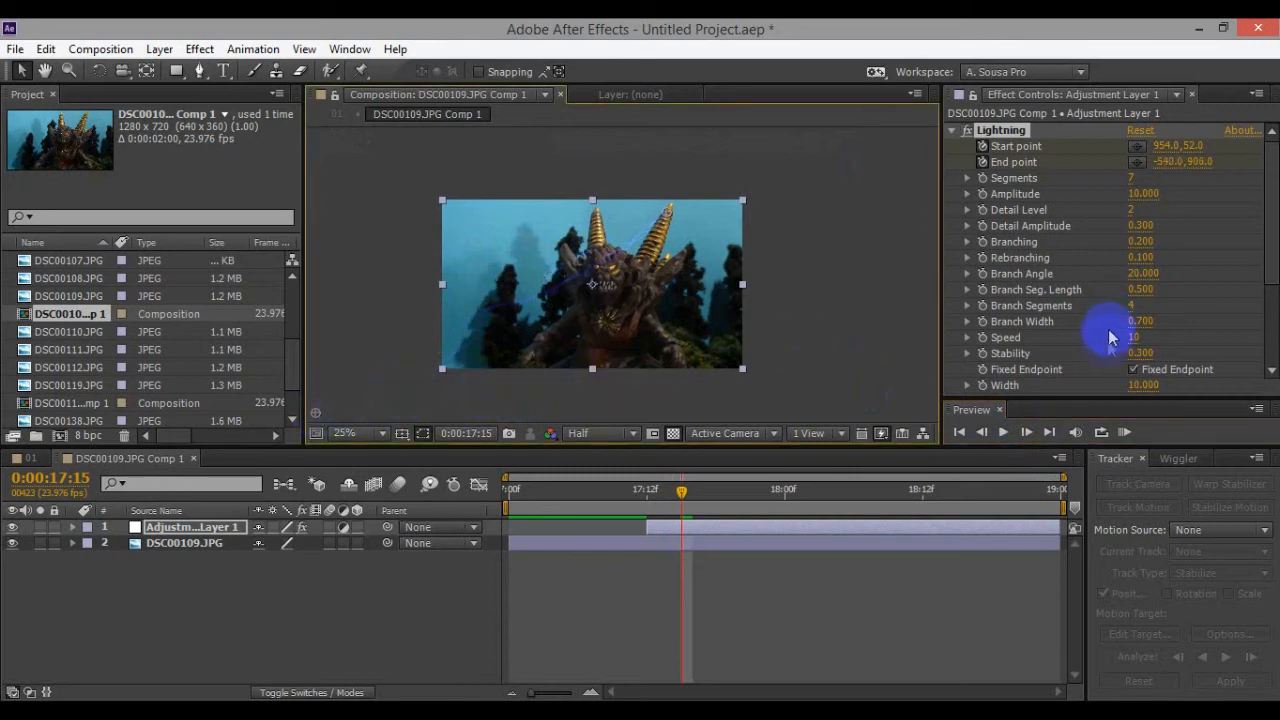
Step: Raise the Lightning width to 100 and play back the shot
{"action": "left_click", "coordinate": [966, 385]}
{"action": "left_click_drag", "start_coordinate": [1018, 388], "coordinate": [1217, 389]}
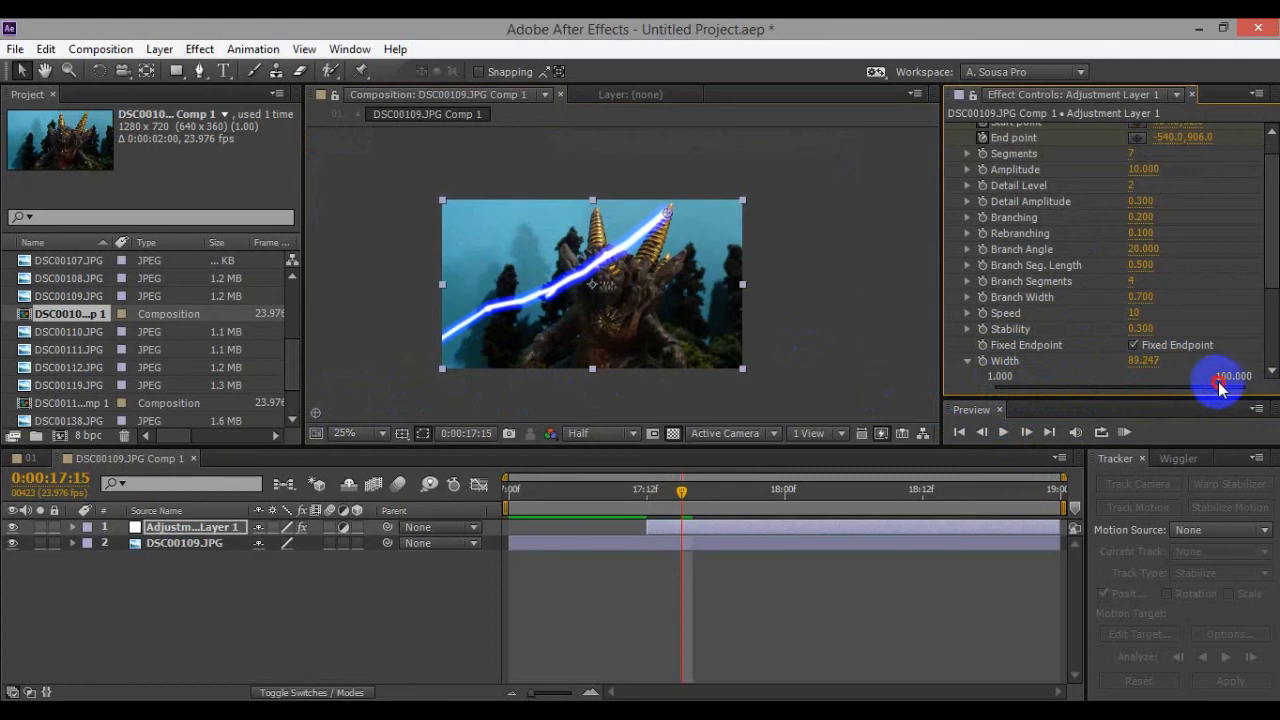
{"action": "left_click_drag", "start_coordinate": [1221, 388], "coordinate": [1272, 374]}
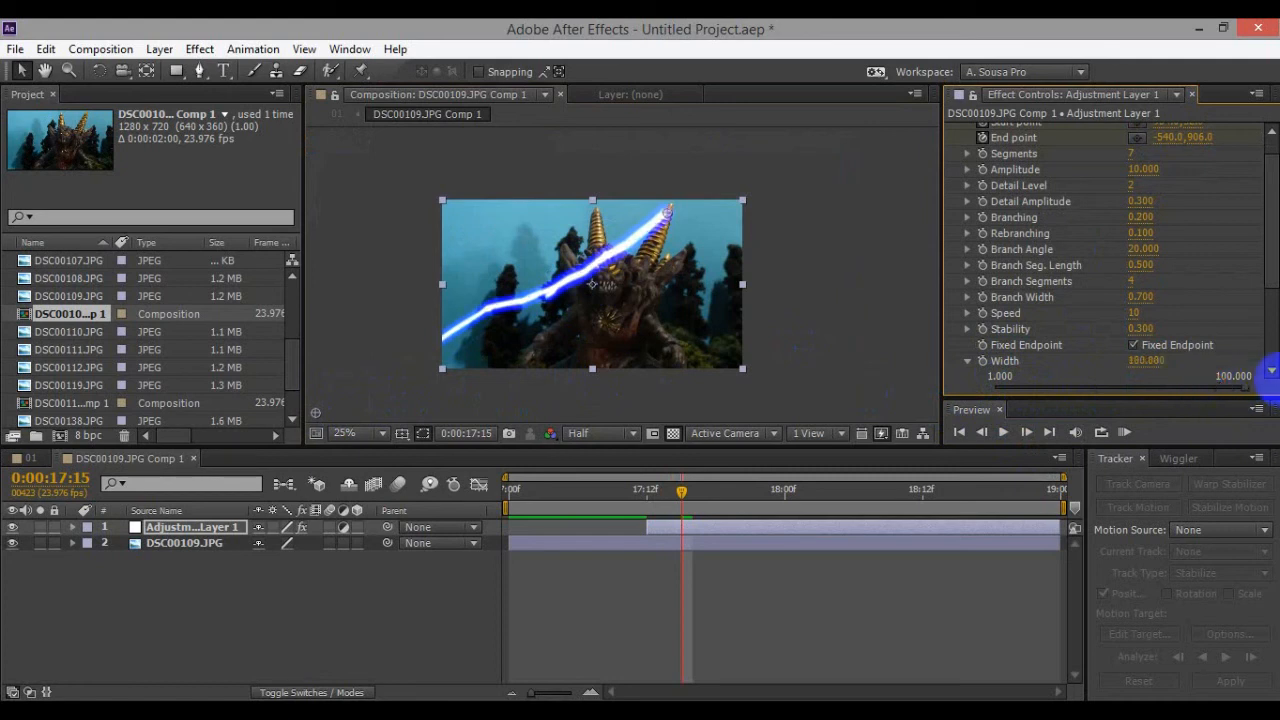
{"action": "left_click", "coordinate": [966, 361]}
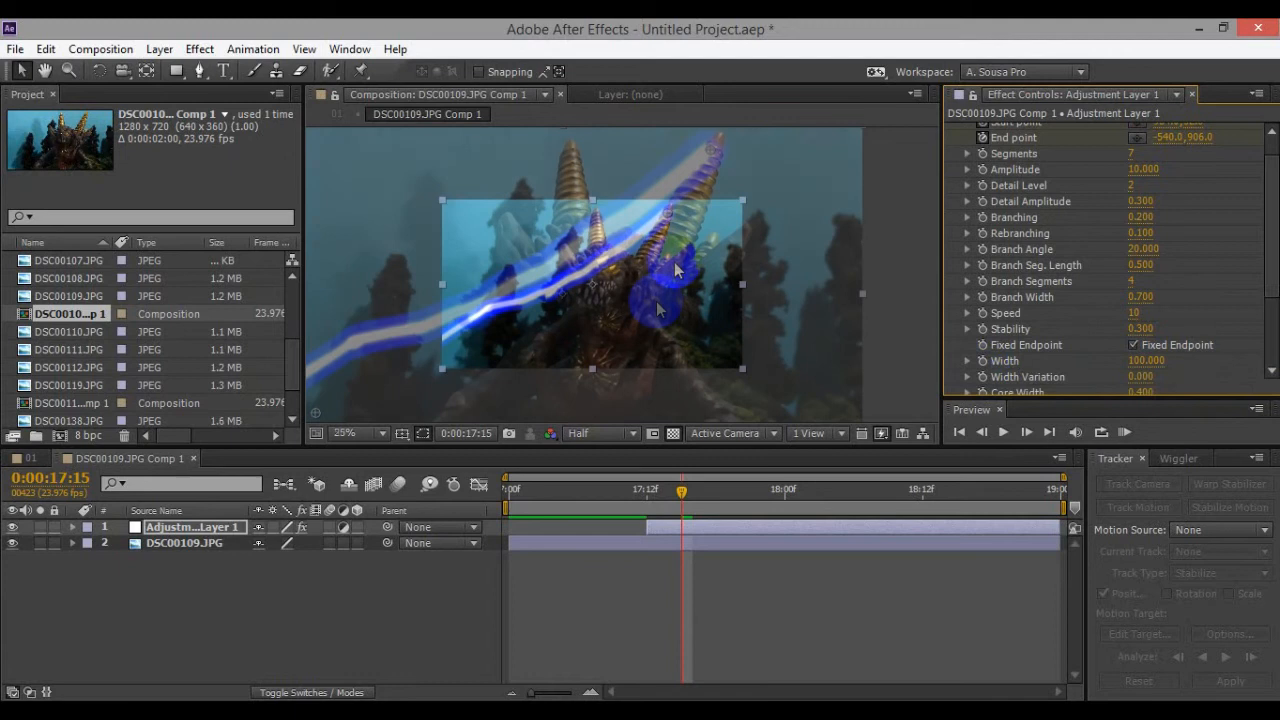
{"action": "left_click", "coordinate": [1003, 432]}
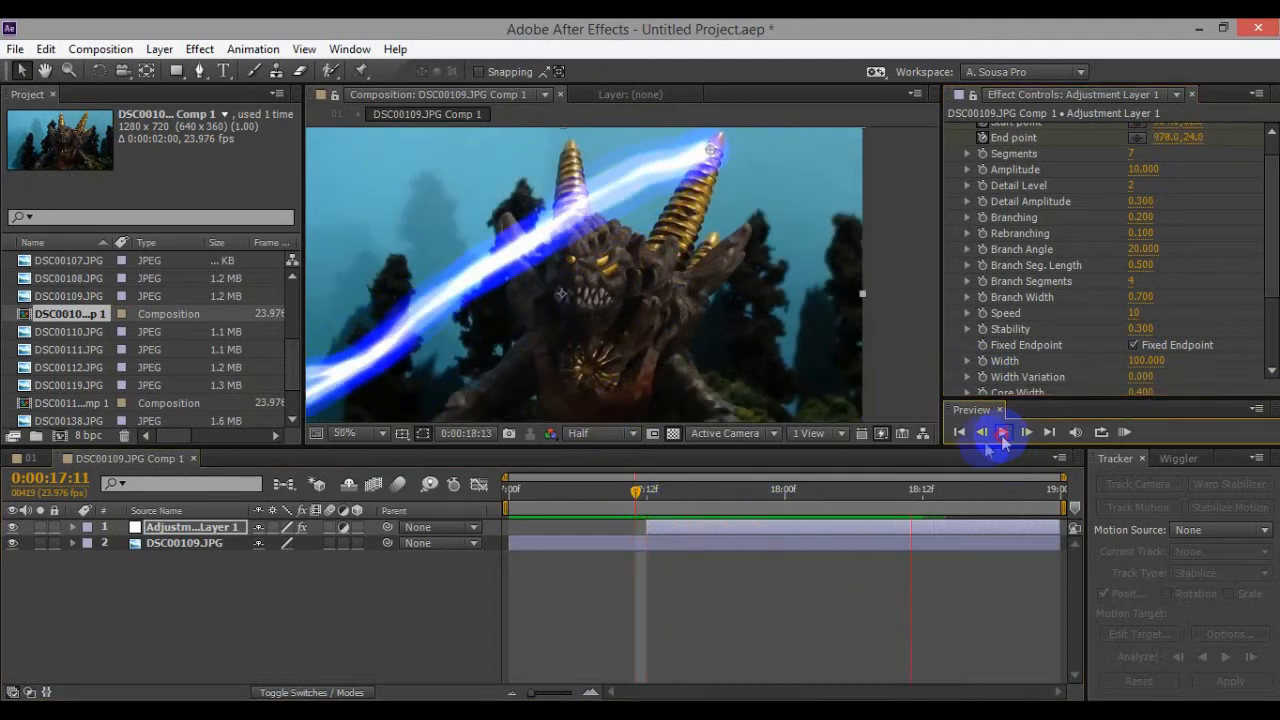
{"action": "left_click", "coordinate": [781, 493]}
Step: Re-trim the lightning layer's in-point, duplicate it for brightness, and return to comp 01
{"action": "mouse_move", "coordinate": [634, 493]}
{"action": "left_mouse_down"}
{"action": "mouse_move", "coordinate": [624, 512]}
{"action": "mouse_move", "coordinate": [638, 518]}
{"action": "left_mouse_up"}
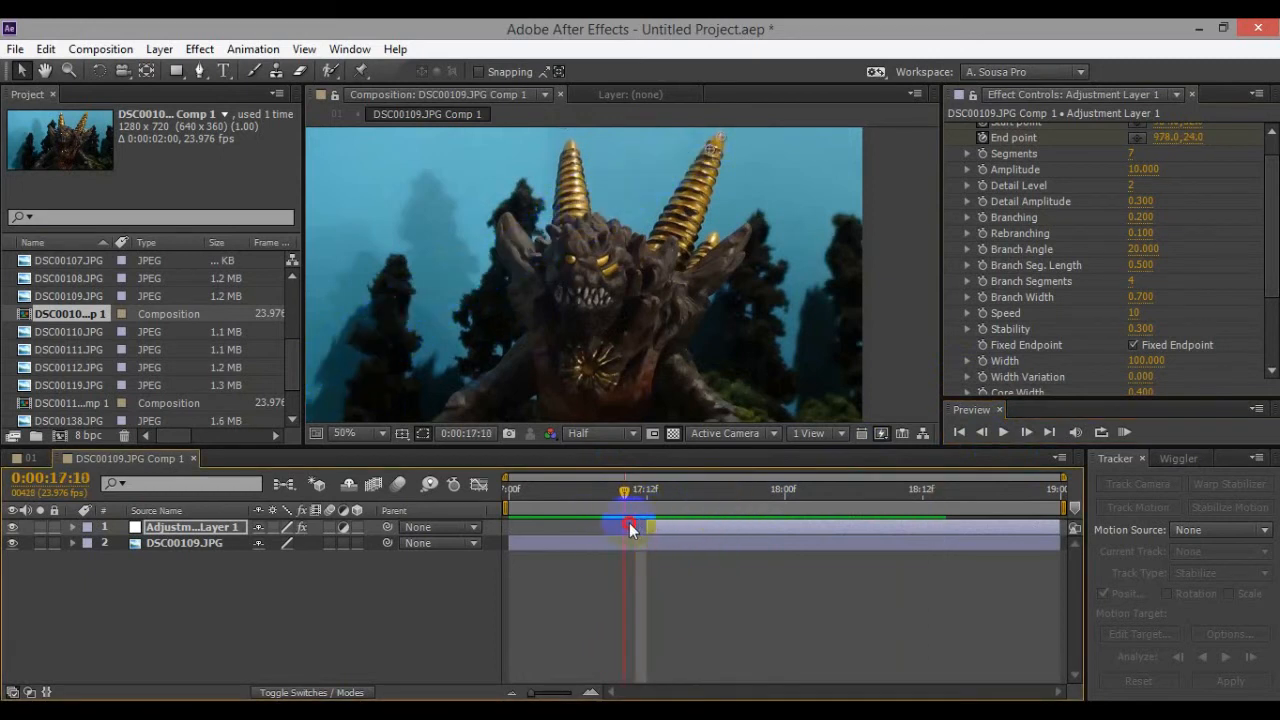
{"action": "key", "text": "alt+bracketleft"}
{"action": "left_click_drag", "start_coordinate": [629, 522], "coordinate": [710, 526]}
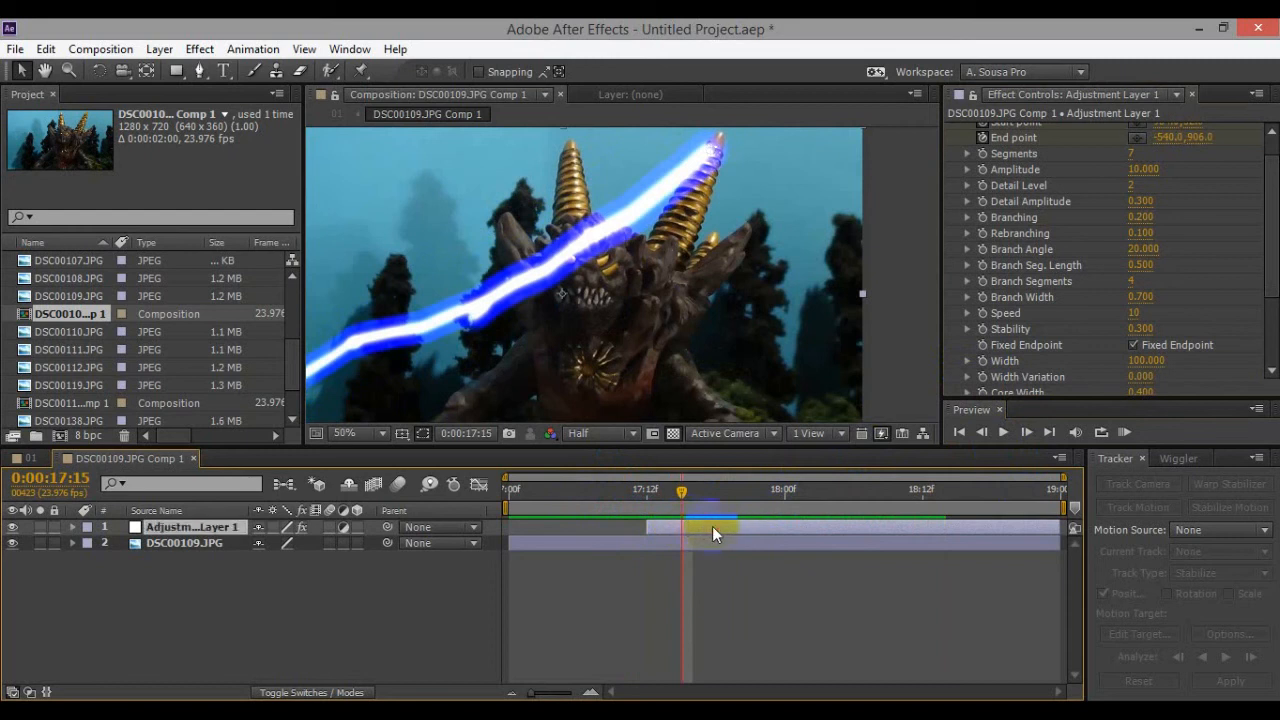
{"action": "key", "text": "ctrl+d"}
{"action": "key", "text": "ctrl+w"}
{"action": "left_click", "coordinate": [838, 495]}
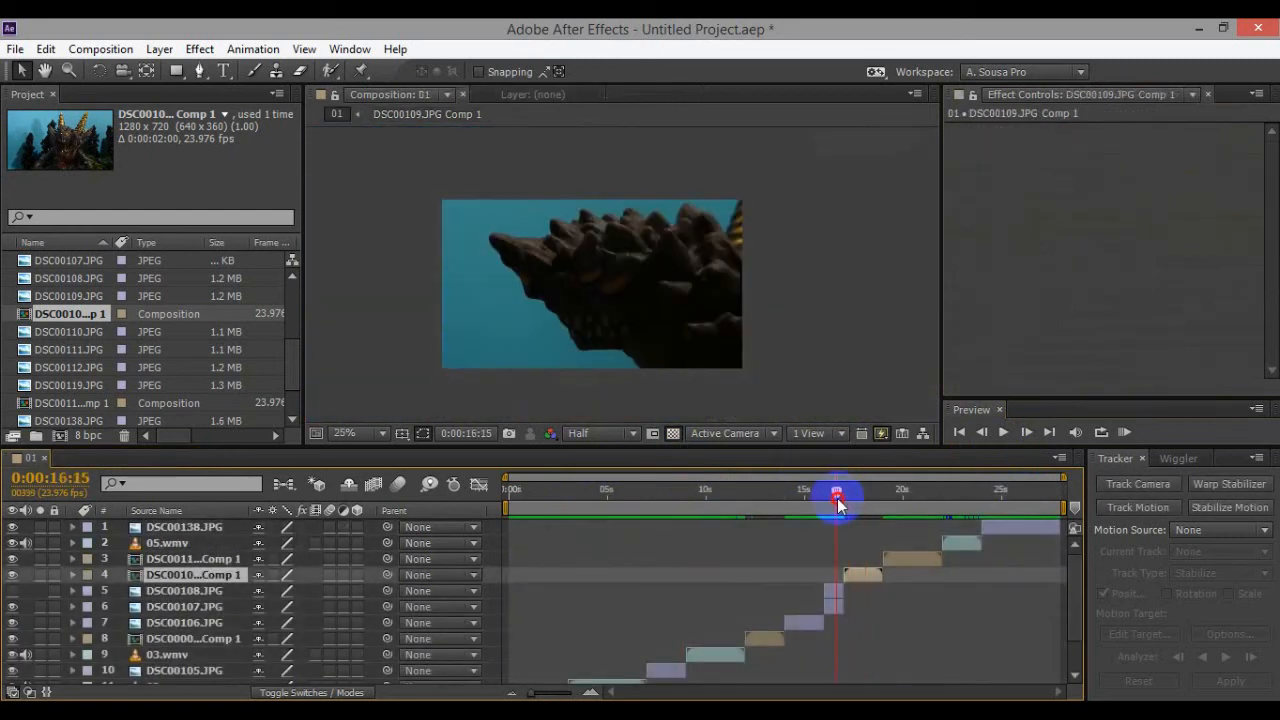
{"action": "left_click", "coordinate": [832, 610]}
Step: Trace a closed Pen mask around the dragon's eye on the close-up layer
{"action": "left_click", "coordinate": [834, 598]}
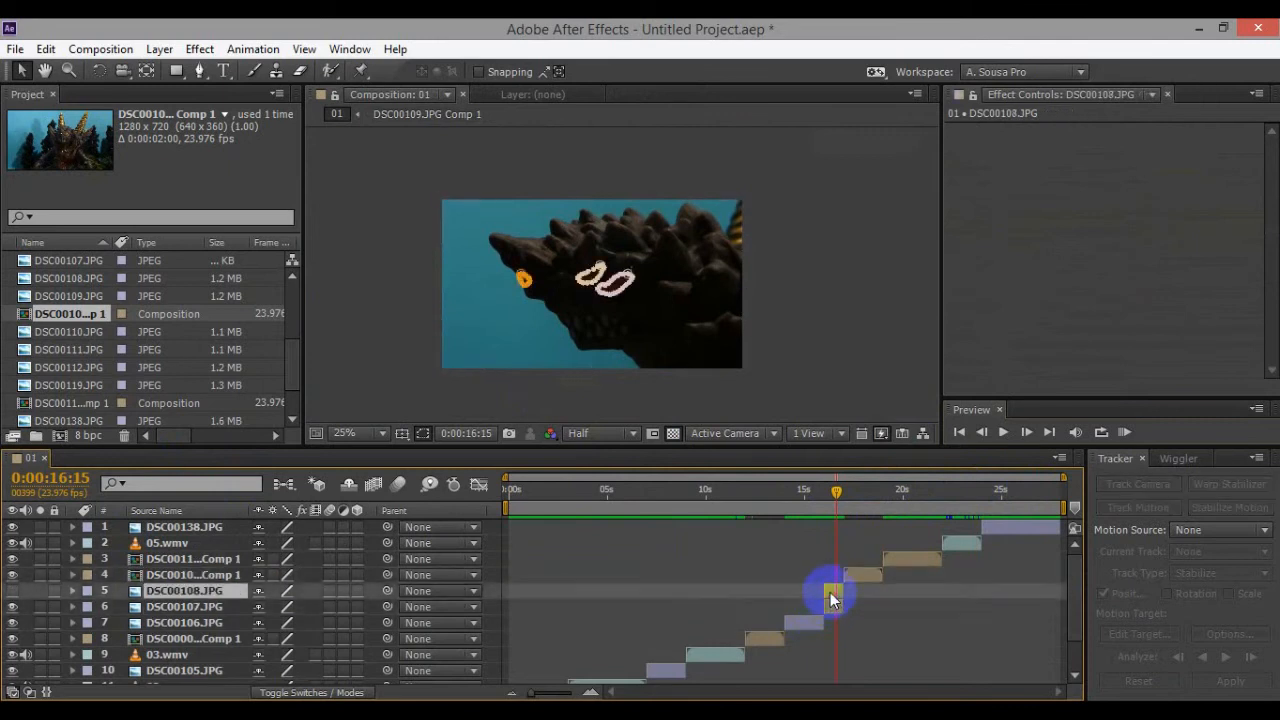
{"action": "scroll", "coordinate": [553, 345], "scroll_direction": "up", "scroll_amount": 2}
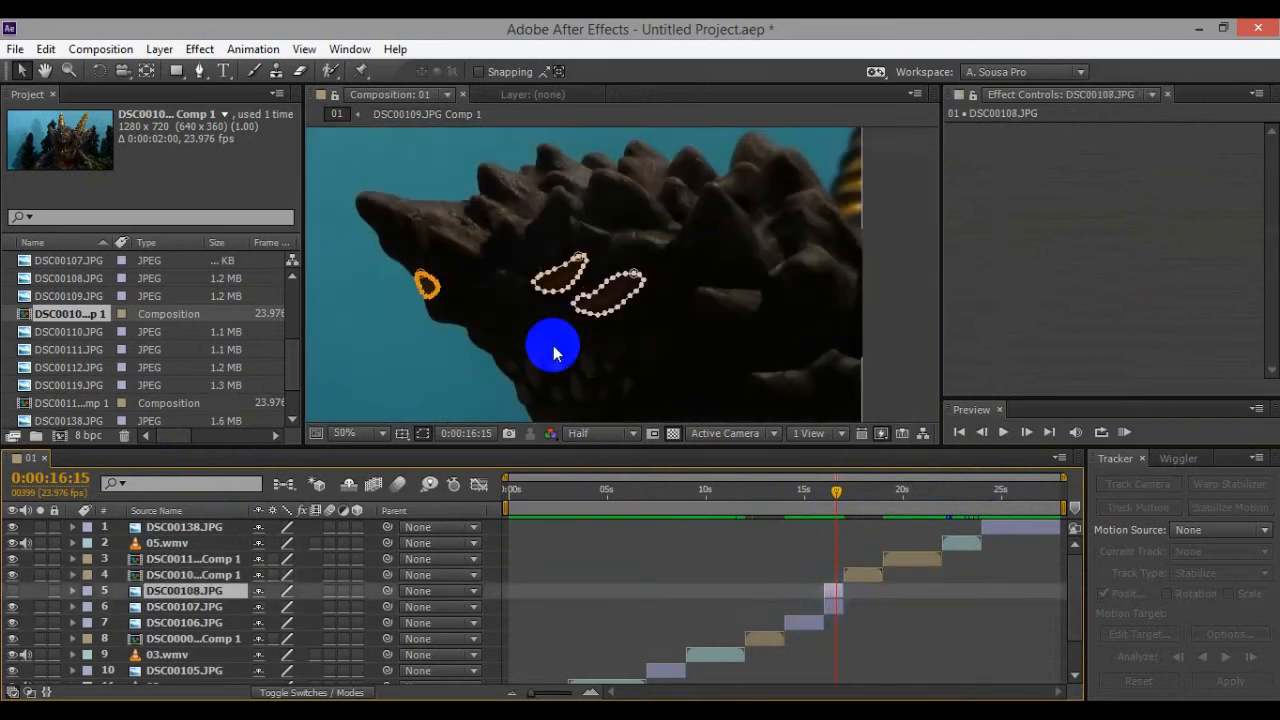
{"action": "left_click", "coordinate": [834, 606]}
{"action": "scroll", "coordinate": [698, 294], "scroll_direction": "down", "scroll_amount": 4}
{"action": "scroll", "coordinate": [655, 355], "scroll_direction": "up", "scroll_amount": 4}
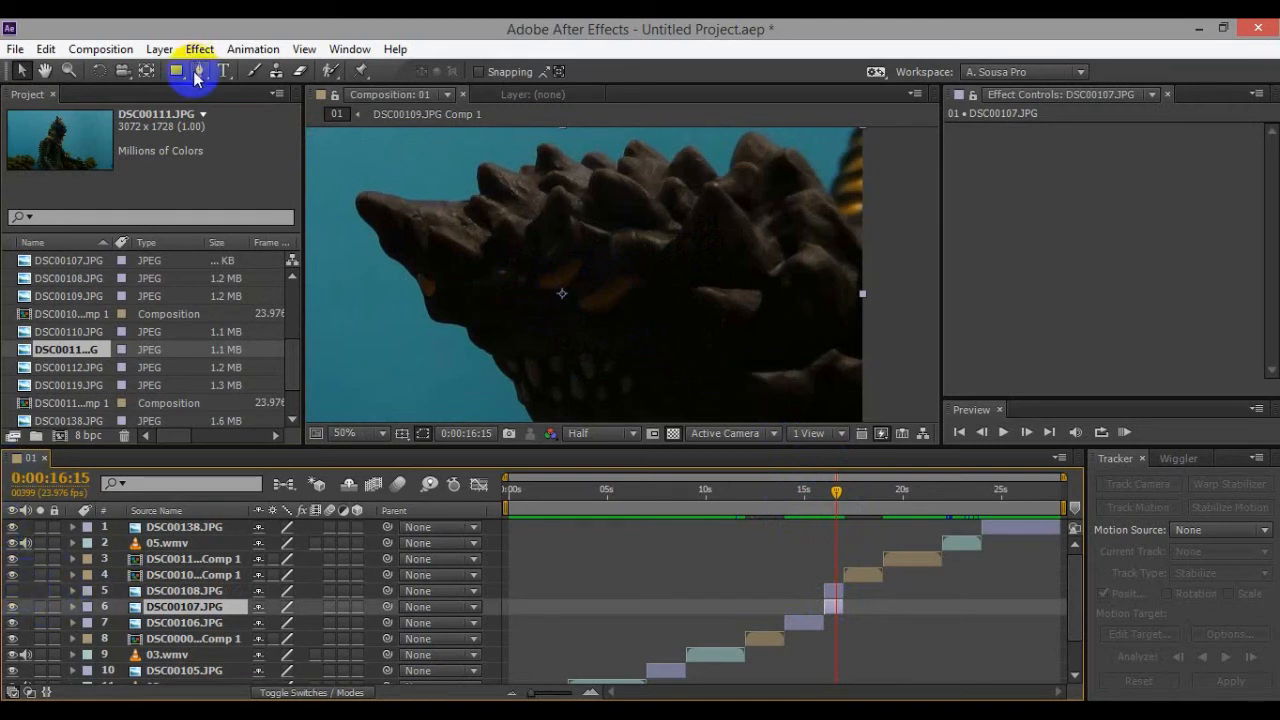
{"action": "scroll", "coordinate": [612, 310], "scroll_direction": "up", "scroll_amount": 2}
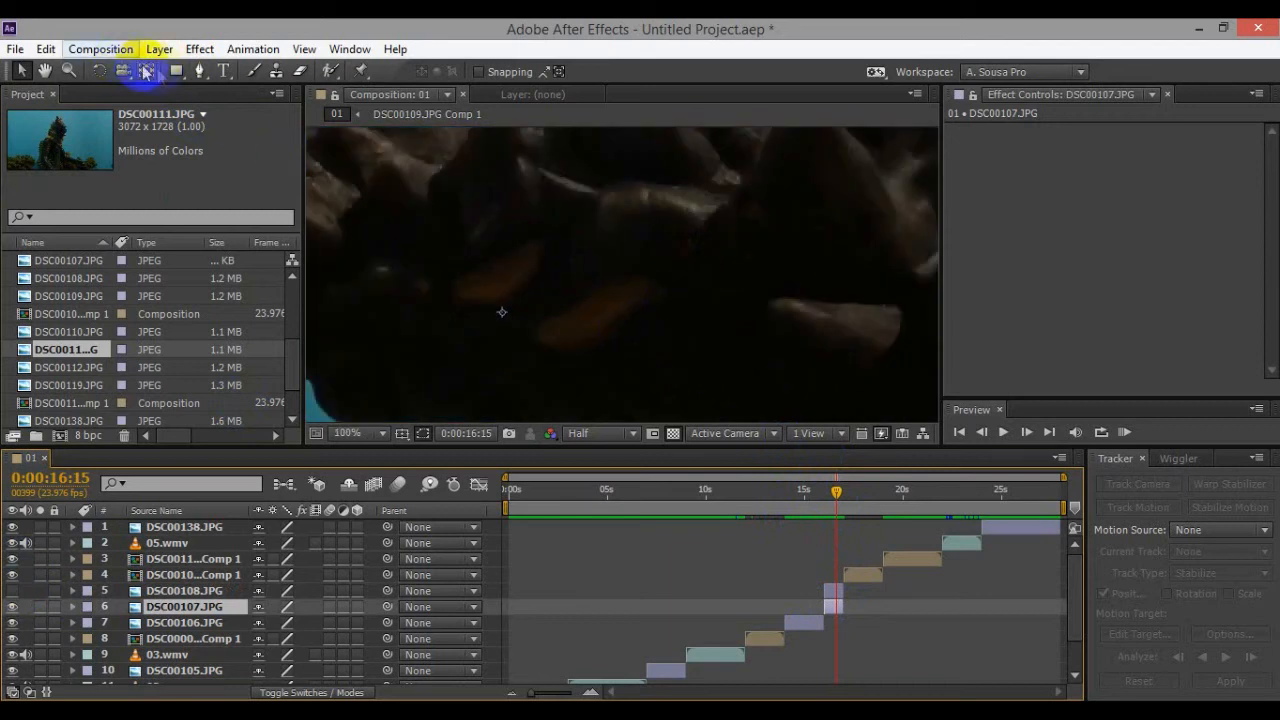
{"action": "left_click", "coordinate": [199, 70]}
{"action": "left_click", "coordinate": [608, 276]}
{"action": "left_click", "coordinate": [589, 299]}
{"action": "left_click", "coordinate": [548, 317]}
{"action": "left_click", "coordinate": [563, 354]}
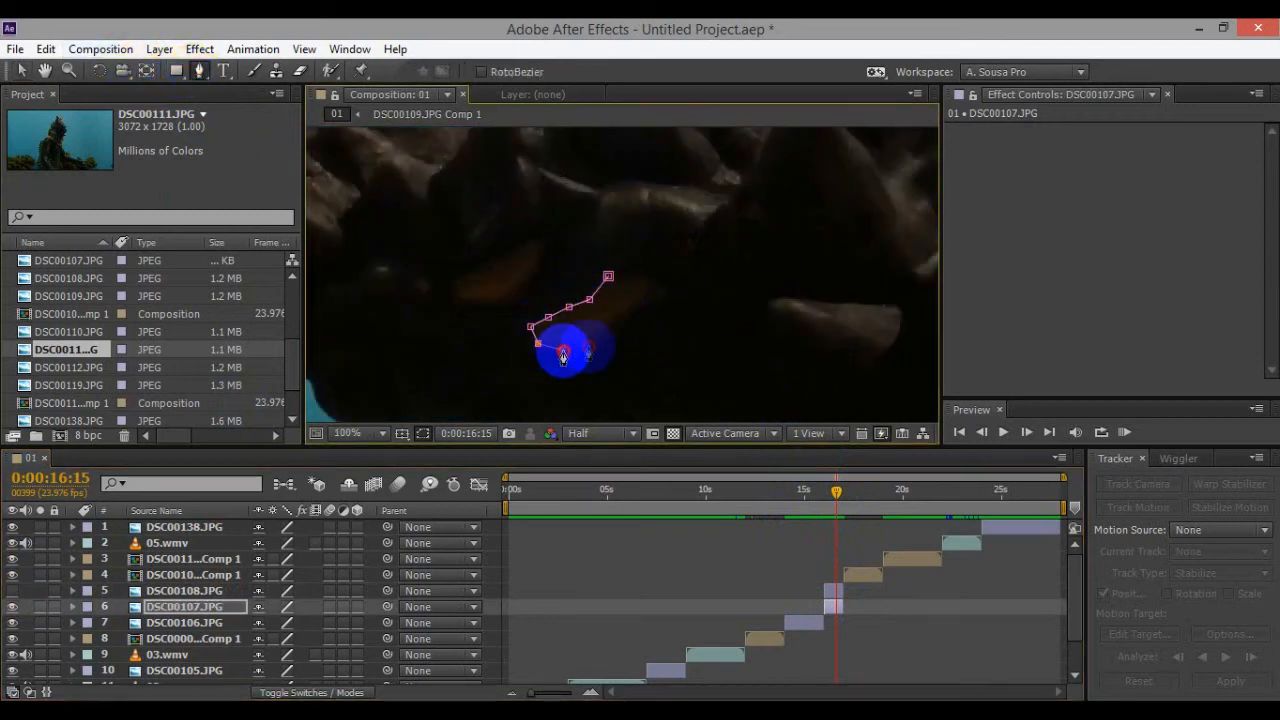
{"action": "left_click", "coordinate": [600, 335]}
{"action": "left_click", "coordinate": [640, 310]}
{"action": "left_click", "coordinate": [674, 275]}
{"action": "left_click", "coordinate": [608, 276]}
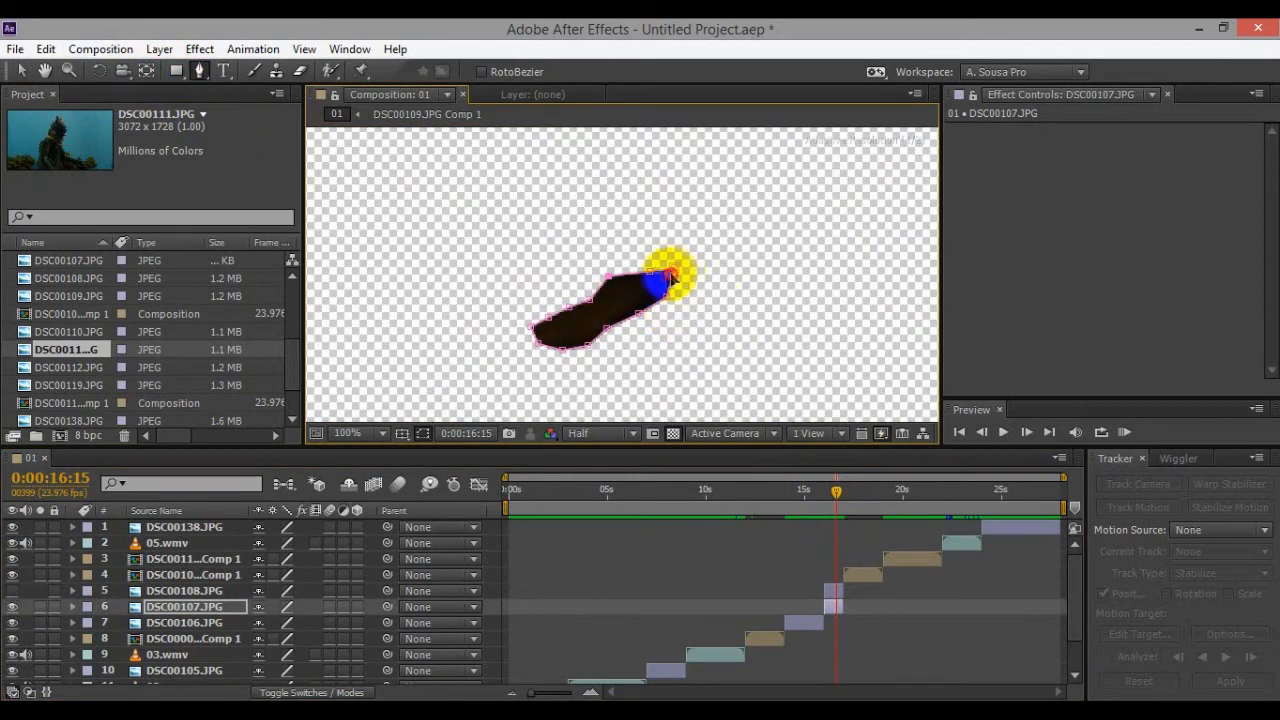
Step: Refine the mask tip and reveal the DSC00108.JPG layer to compare
{"action": "left_click_drag", "start_coordinate": [668, 280], "coordinate": [672, 284]}
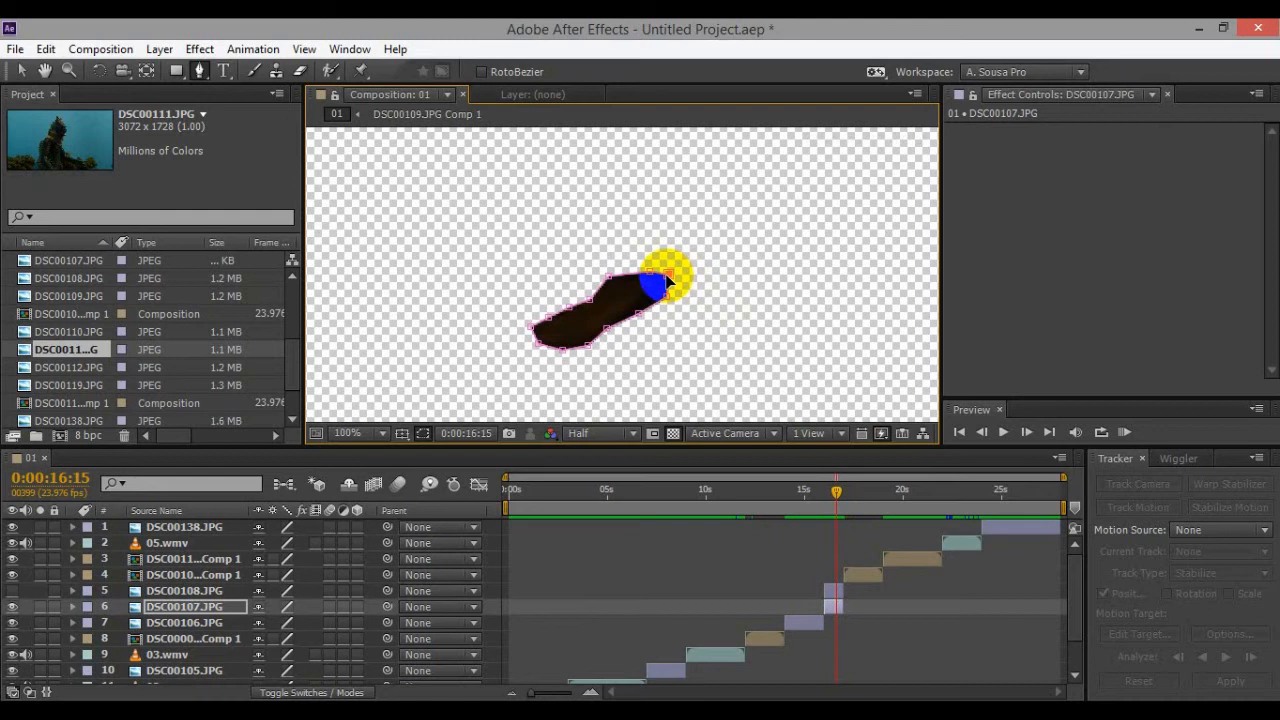
{"action": "left_click", "coordinate": [716, 325]}
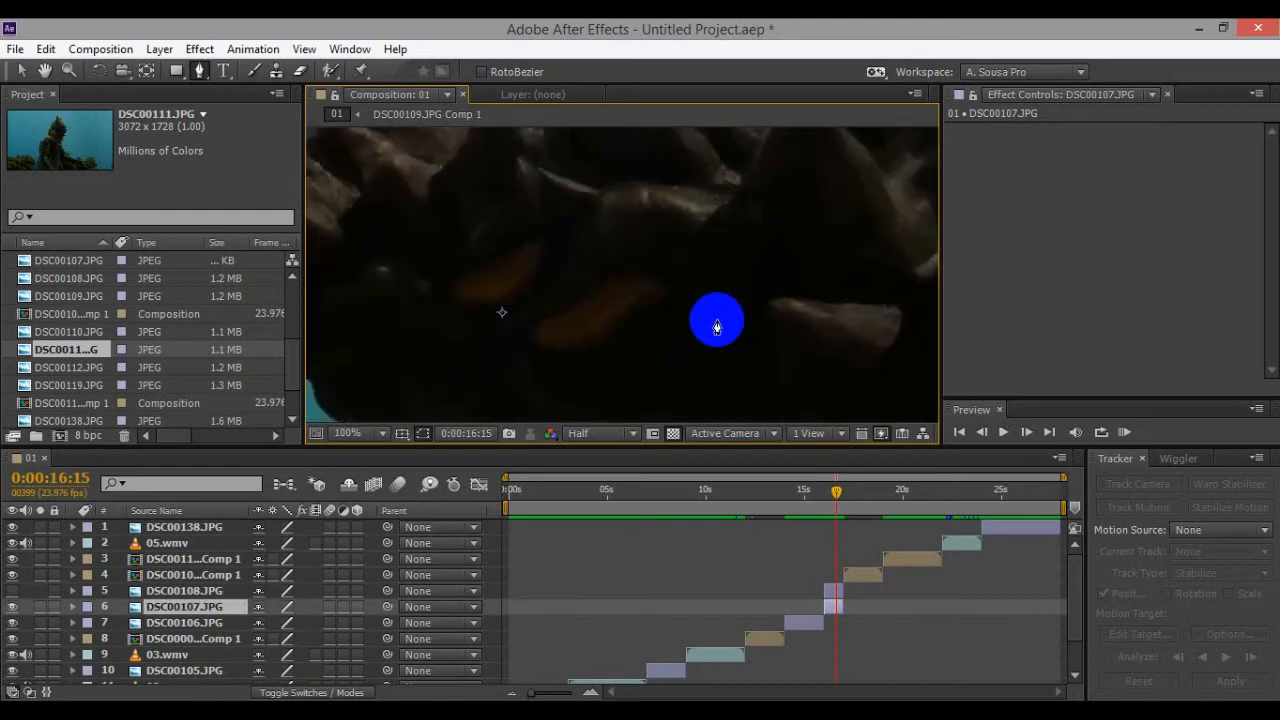
{"action": "scroll", "coordinate": [523, 223], "scroll_direction": "down", "scroll_amount": 4}
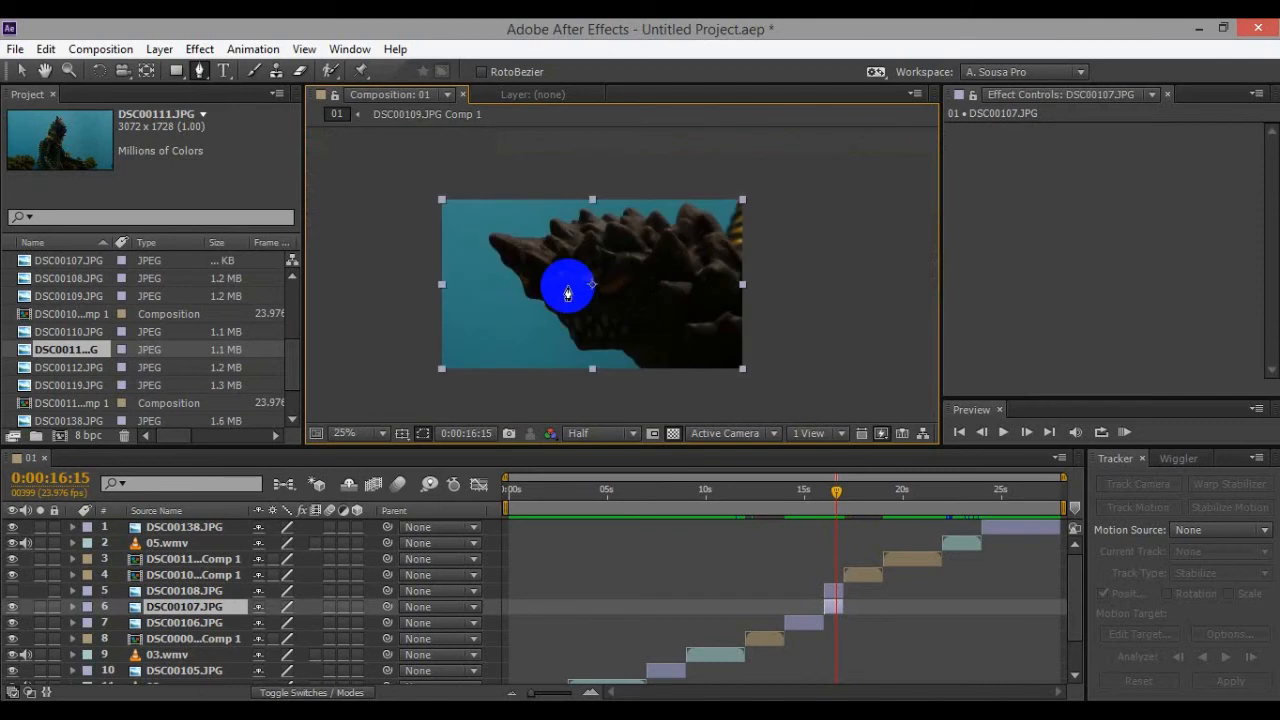
{"action": "scroll", "coordinate": [568, 293], "scroll_direction": "up", "scroll_amount": 2}
{"action": "scroll", "coordinate": [580, 295], "scroll_direction": "up", "scroll_amount": 1}
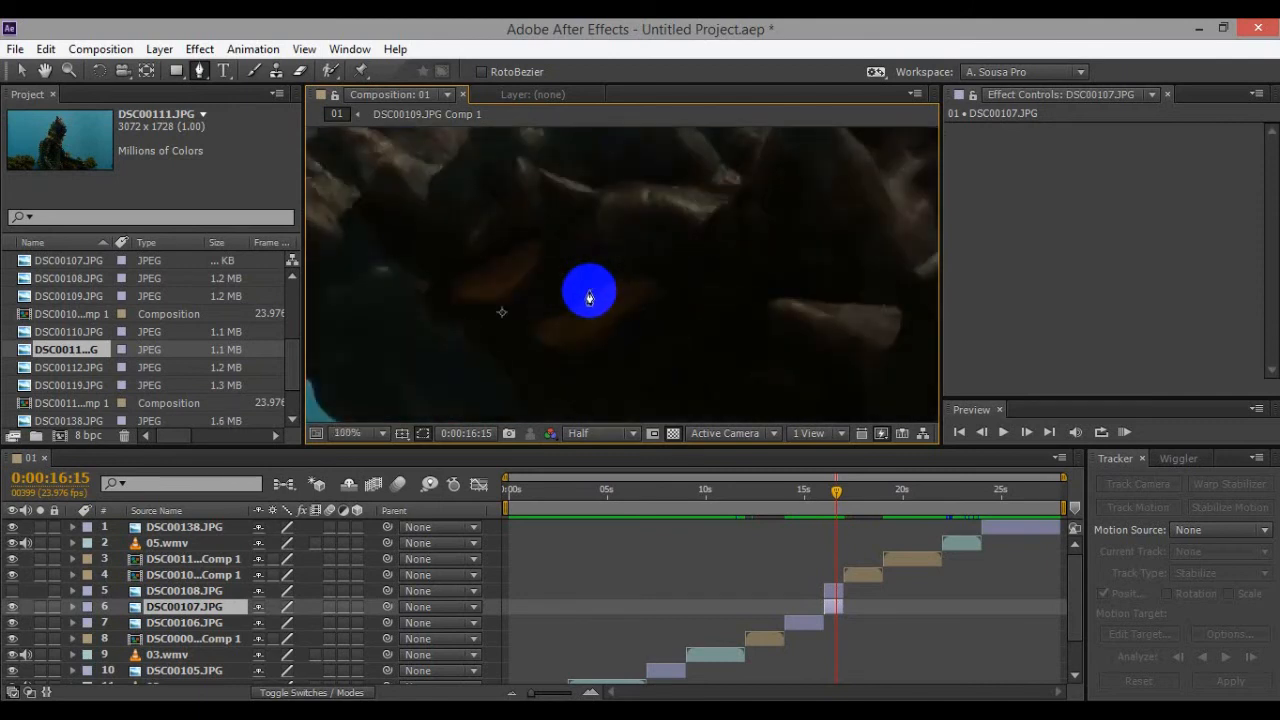
{"action": "scroll", "coordinate": [589, 298], "scroll_direction": "down", "scroll_amount": 2}
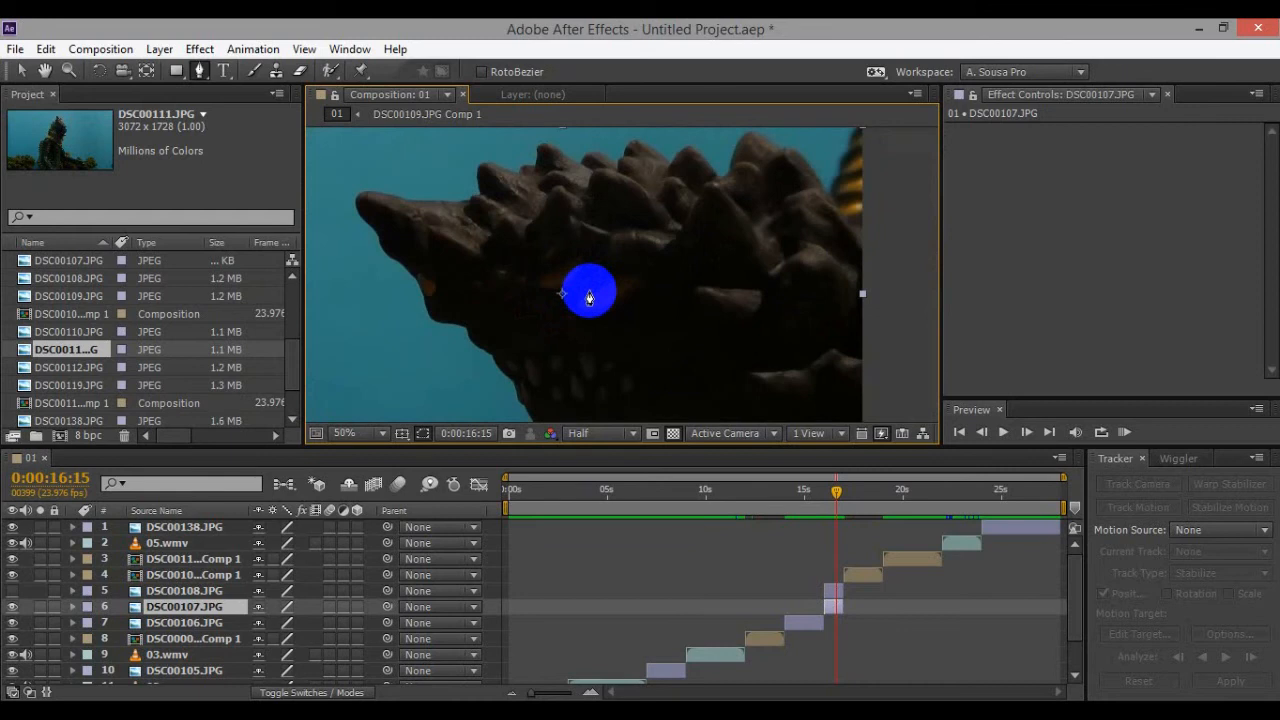
{"action": "left_click", "coordinate": [12, 590]}
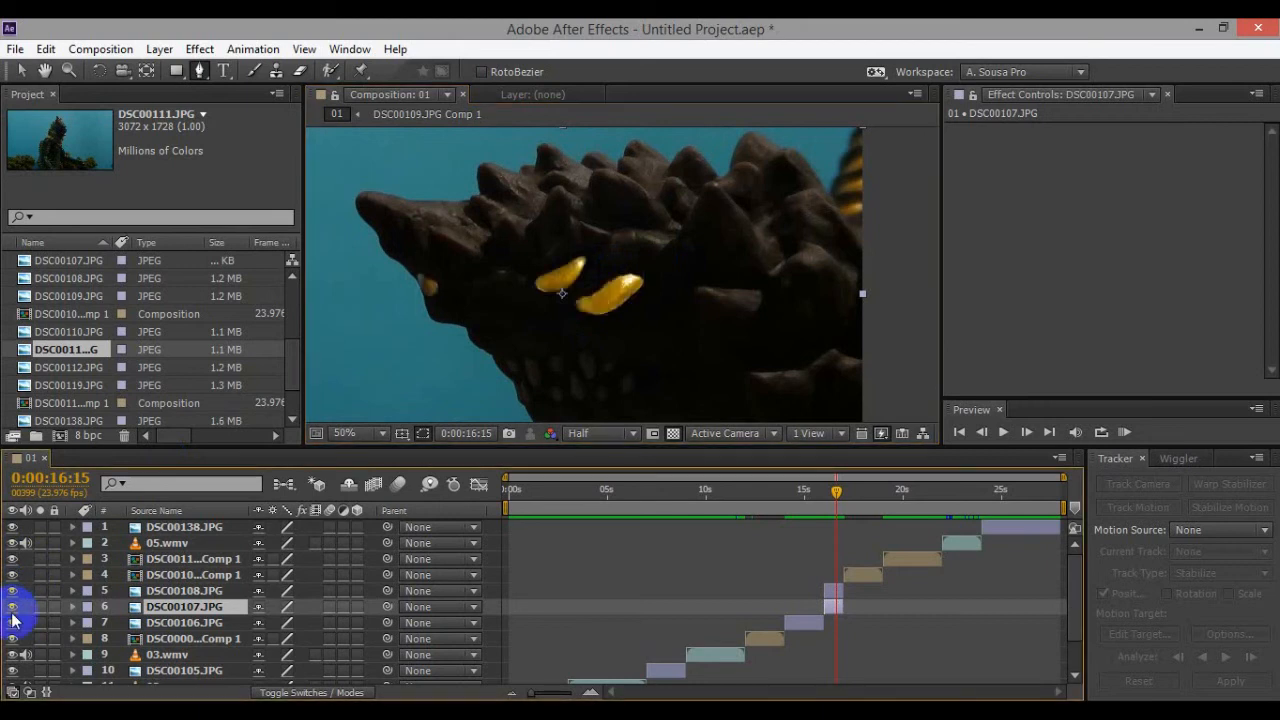
{"action": "left_click", "coordinate": [12, 606]}
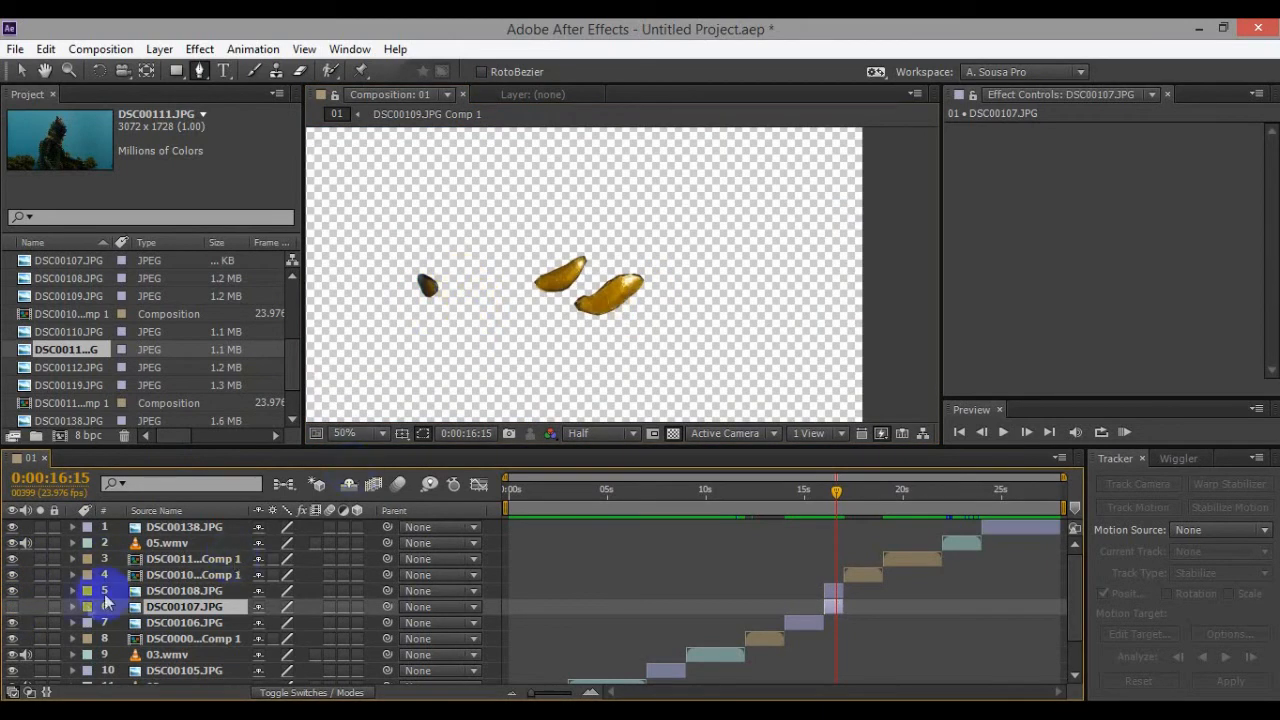
{"action": "left_click", "coordinate": [540, 290]}
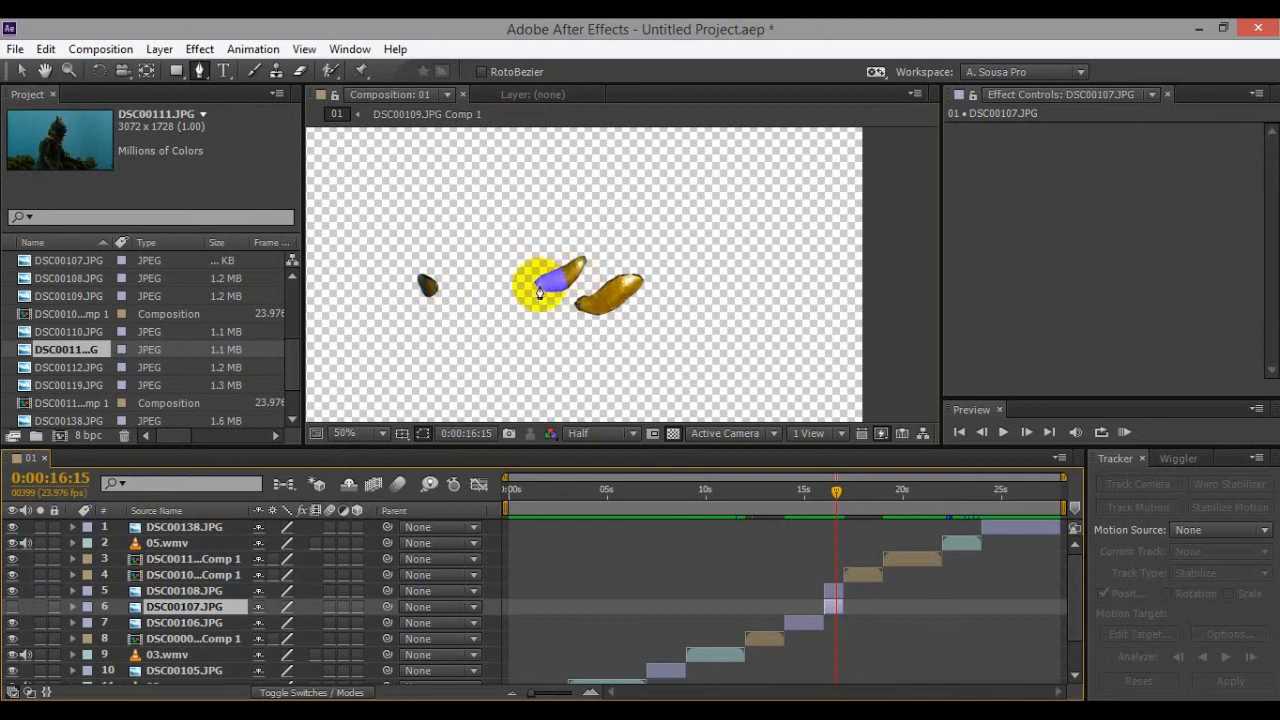
{"action": "left_click", "coordinate": [108, 49]}
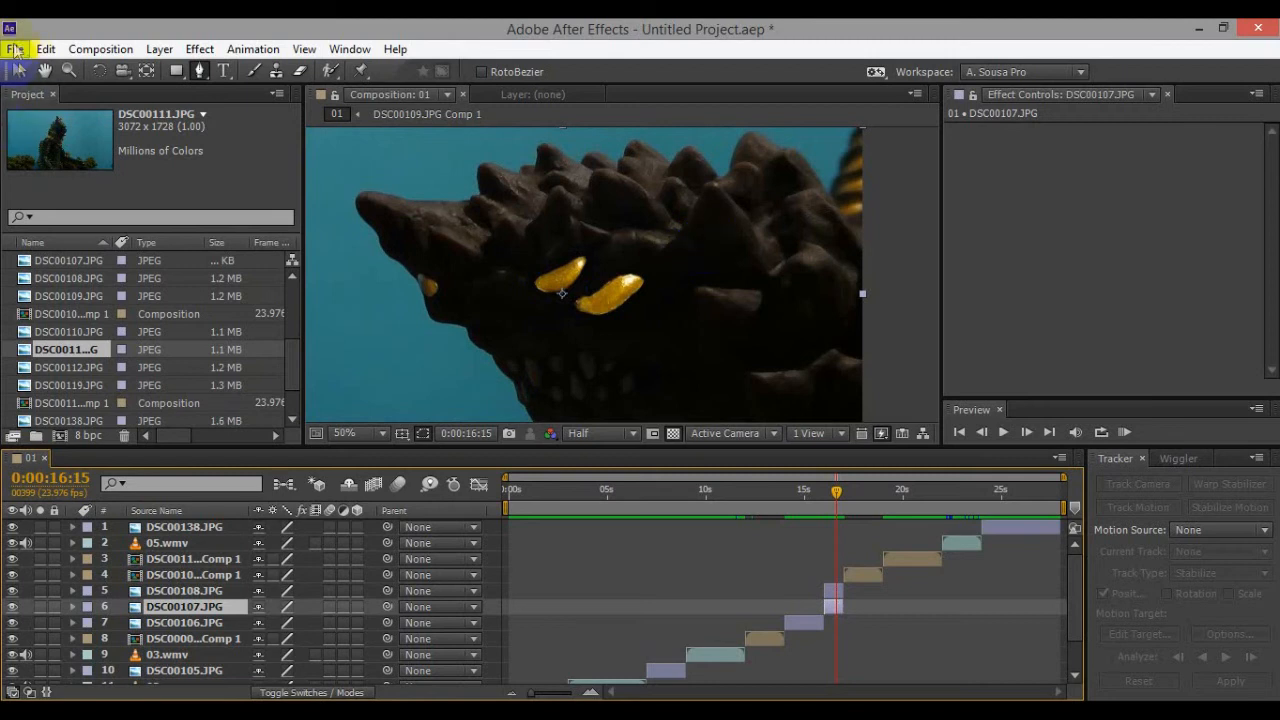
{"action": "left_click", "coordinate": [21, 70]}
Step: Select the DSC00108.JPG eye-mask layer and pan the view to show all eye shapes
{"action": "left_click", "coordinate": [829, 591]}
{"action": "right_click", "coordinate": [829, 575]}
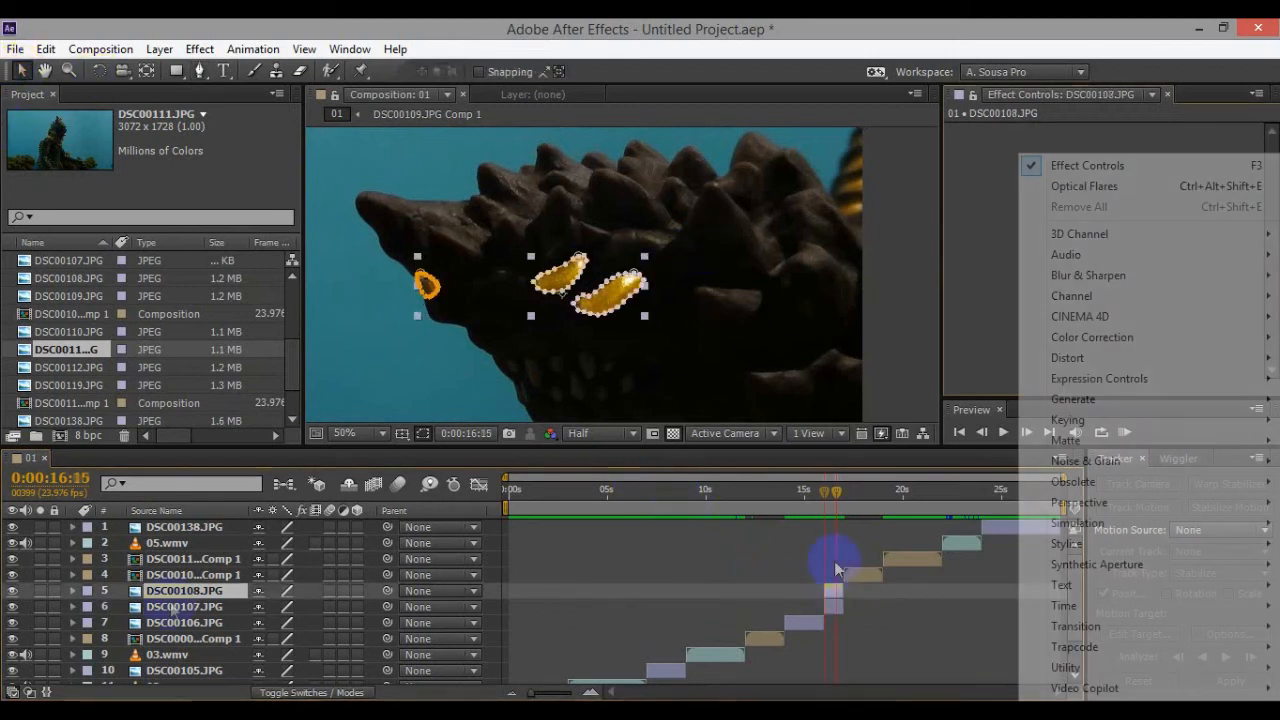
{"action": "left_click", "coordinate": [183, 598]}
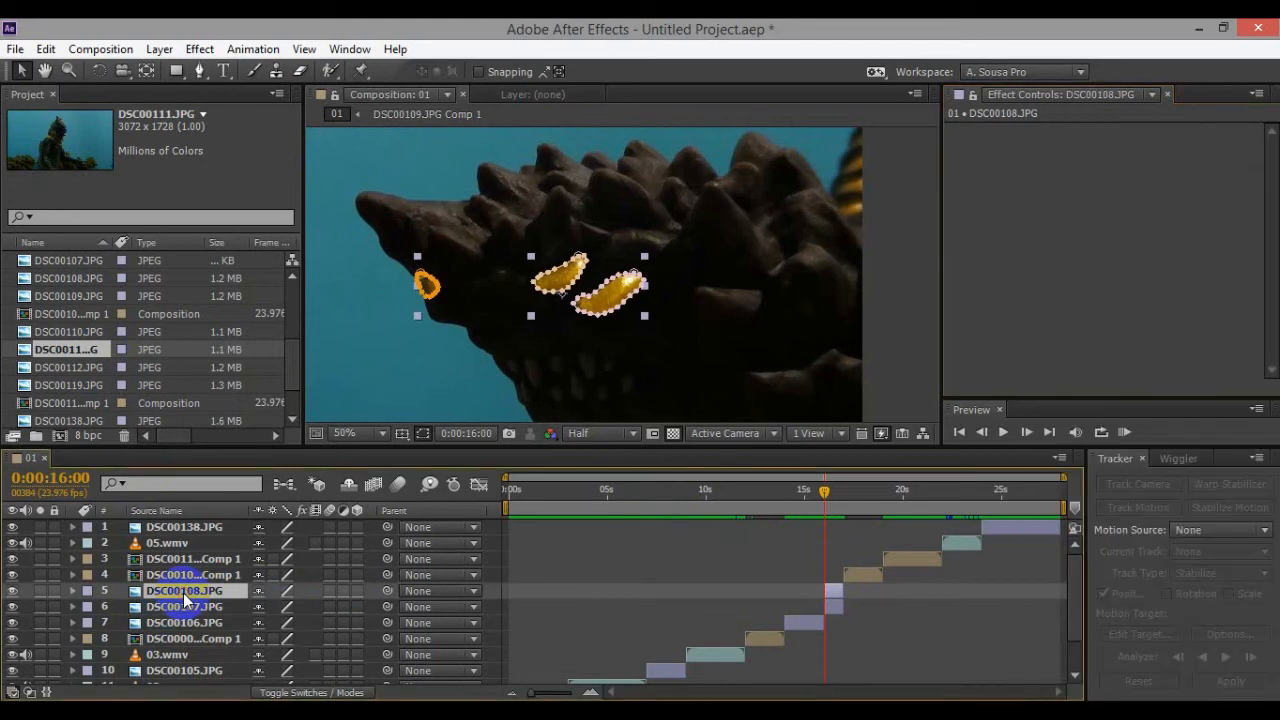
{"action": "scroll", "coordinate": [417, 286], "scroll_direction": "up", "scroll_amount": 2}
{"action": "scroll", "coordinate": [408, 300], "scroll_direction": "down", "scroll_amount": 1}
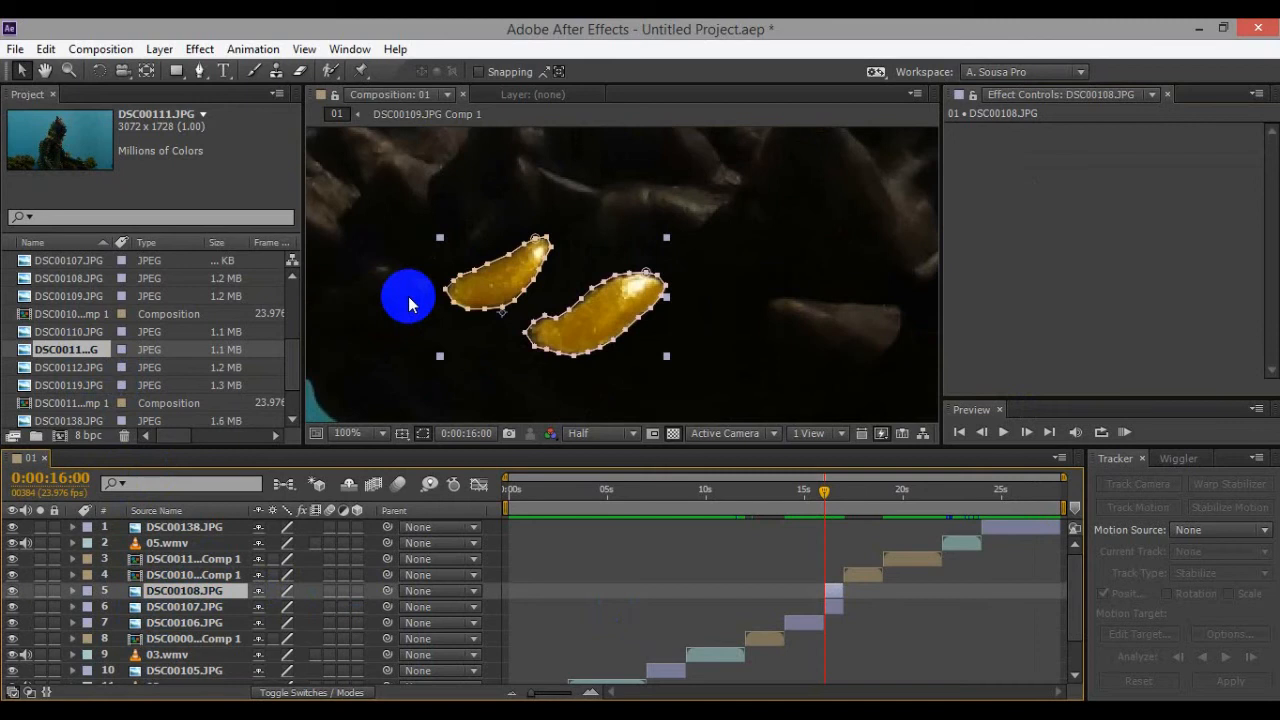
{"action": "left_click", "coordinate": [44, 70]}
{"action": "left_click_drag", "start_coordinate": [494, 235], "coordinate": [634, 233]}
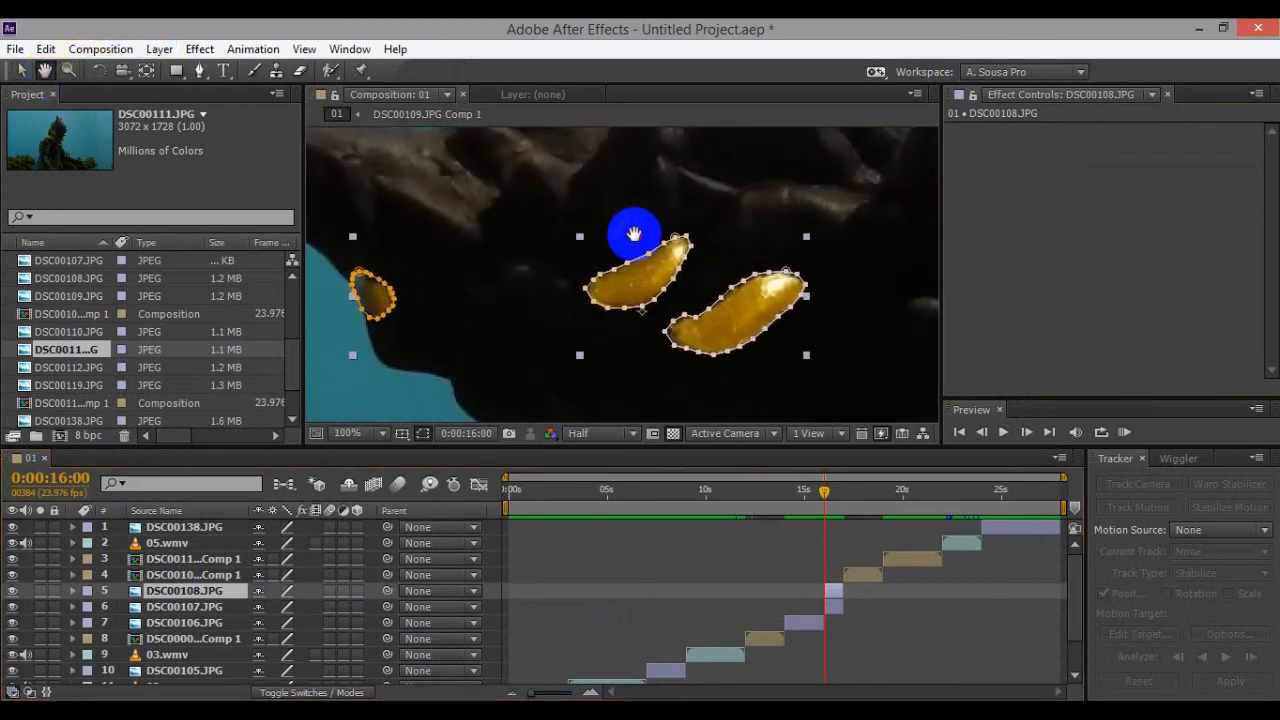
{"action": "right_click", "coordinate": [1057, 220]}
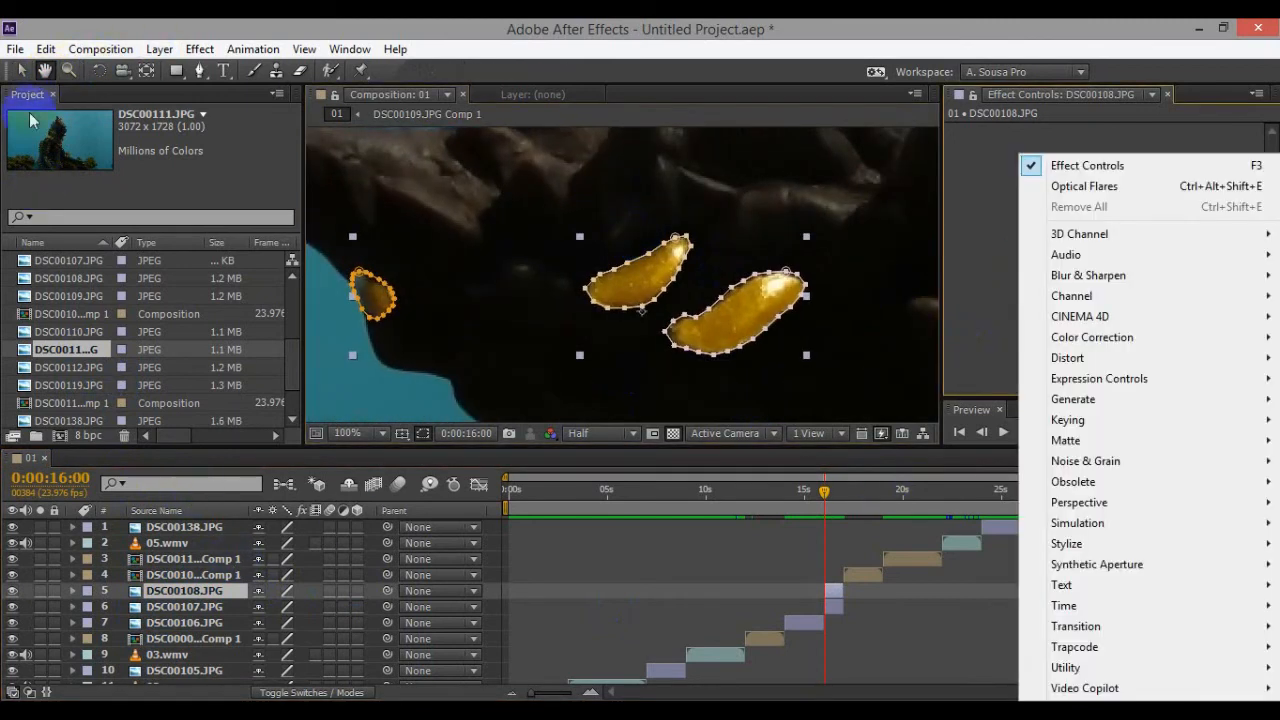
{"action": "left_click", "coordinate": [21, 70]}
Step: Apply CC Light Rays centred on the eyes, then delete the DSC00108.JPG layer
{"action": "right_click", "coordinate": [1082, 150]}
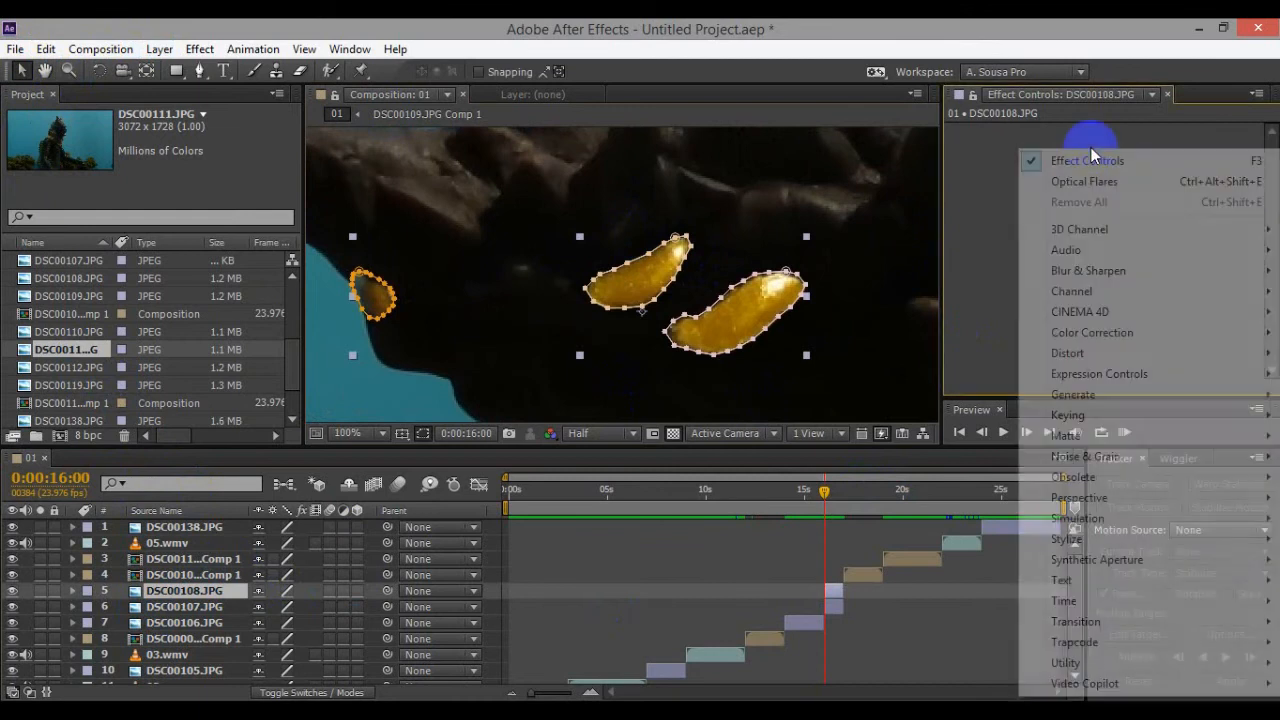
{"action": "mouse_move", "coordinate": [1073, 394]}
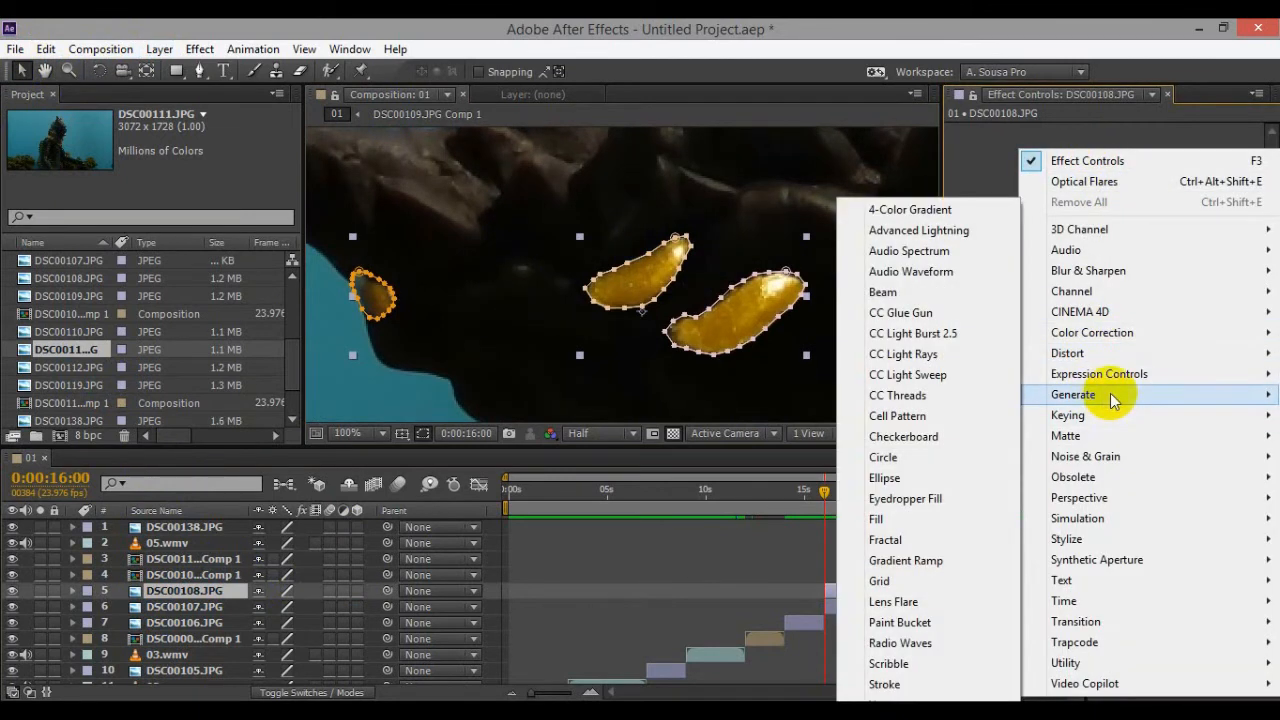
{"action": "left_click", "coordinate": [903, 354]}
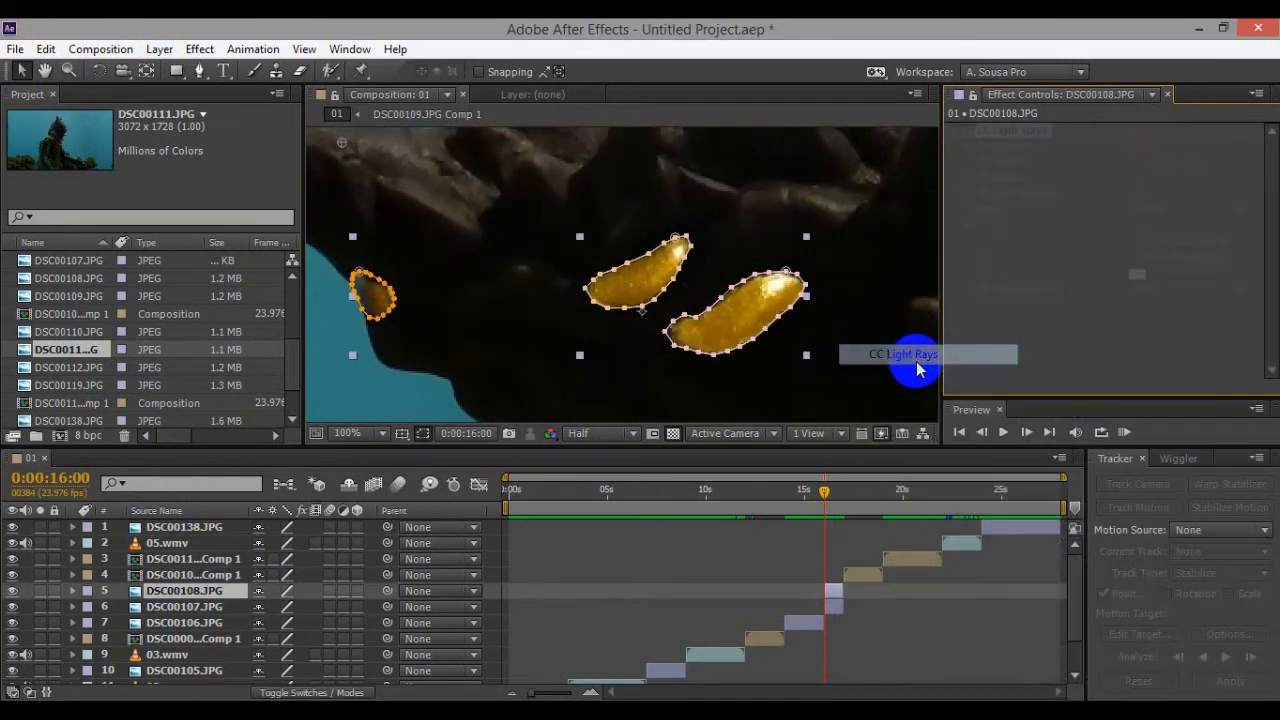
{"action": "mouse_move", "coordinate": [343, 145]}
{"action": "left_mouse_down"}
{"action": "mouse_move", "coordinate": [652, 277]}
{"action": "mouse_move", "coordinate": [657, 267]}
{"action": "left_mouse_up"}
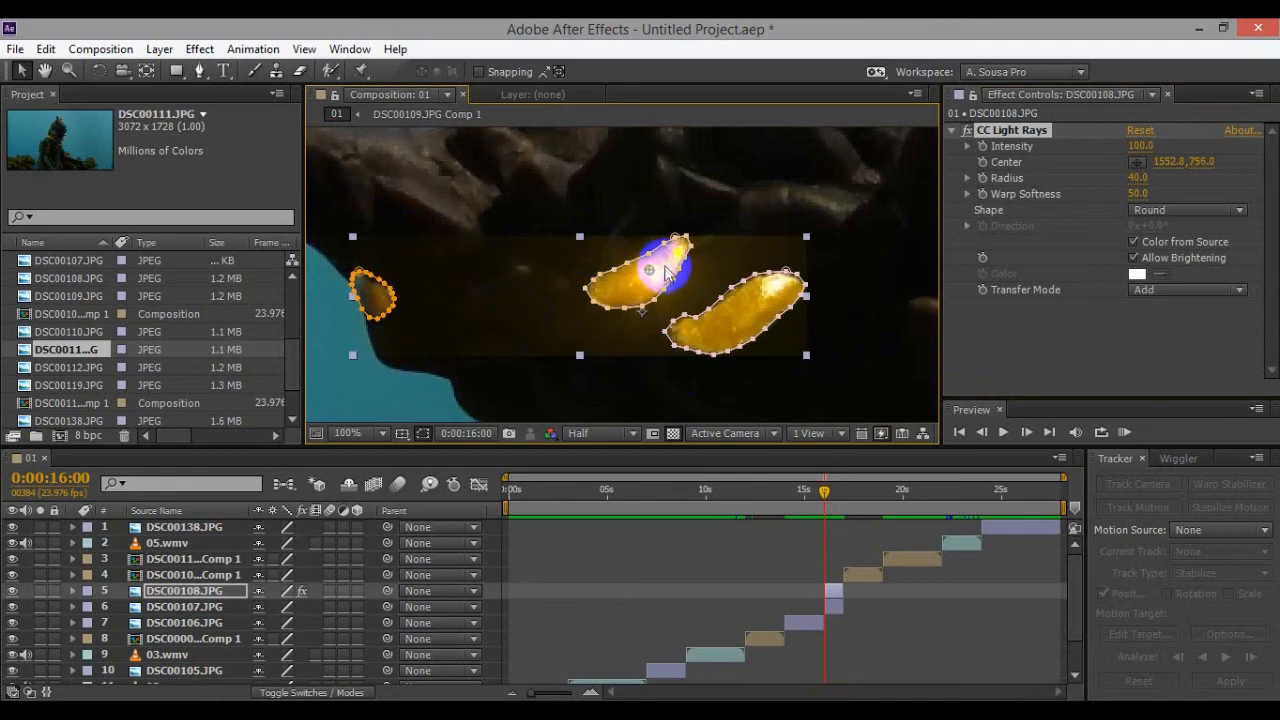
{"action": "left_click_drag", "start_coordinate": [652, 277], "coordinate": [648, 285]}
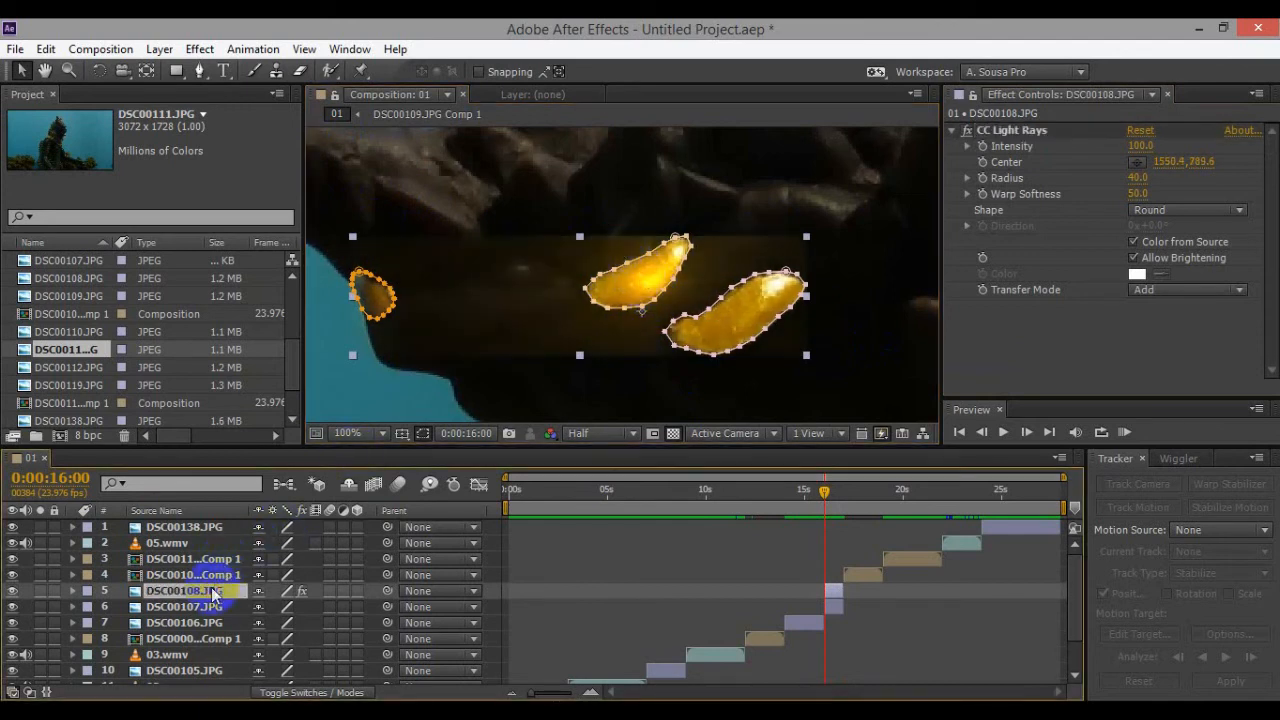
{"action": "key", "text": "Delete"}
{"action": "left_click", "coordinate": [1198, 29]}
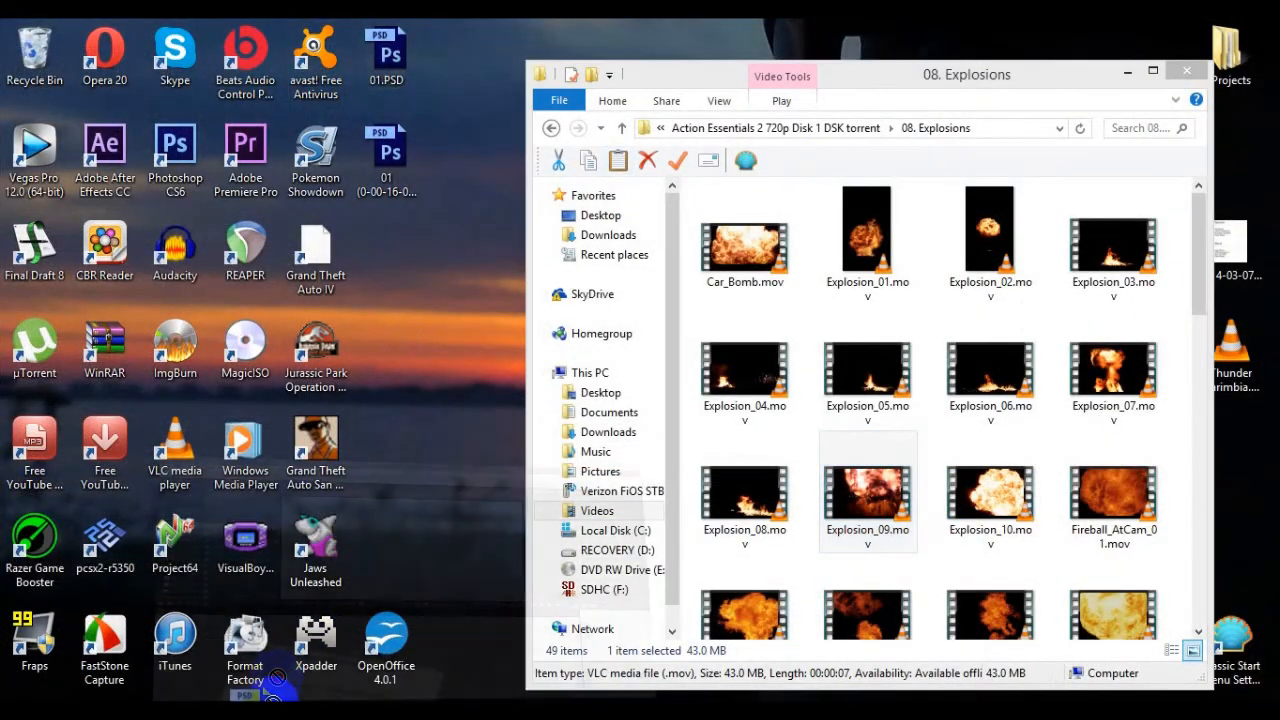
Step: Import 01.PSD as merged footage and place it in the timeline at 16:00
{"action": "left_click", "coordinate": [243, 700]}
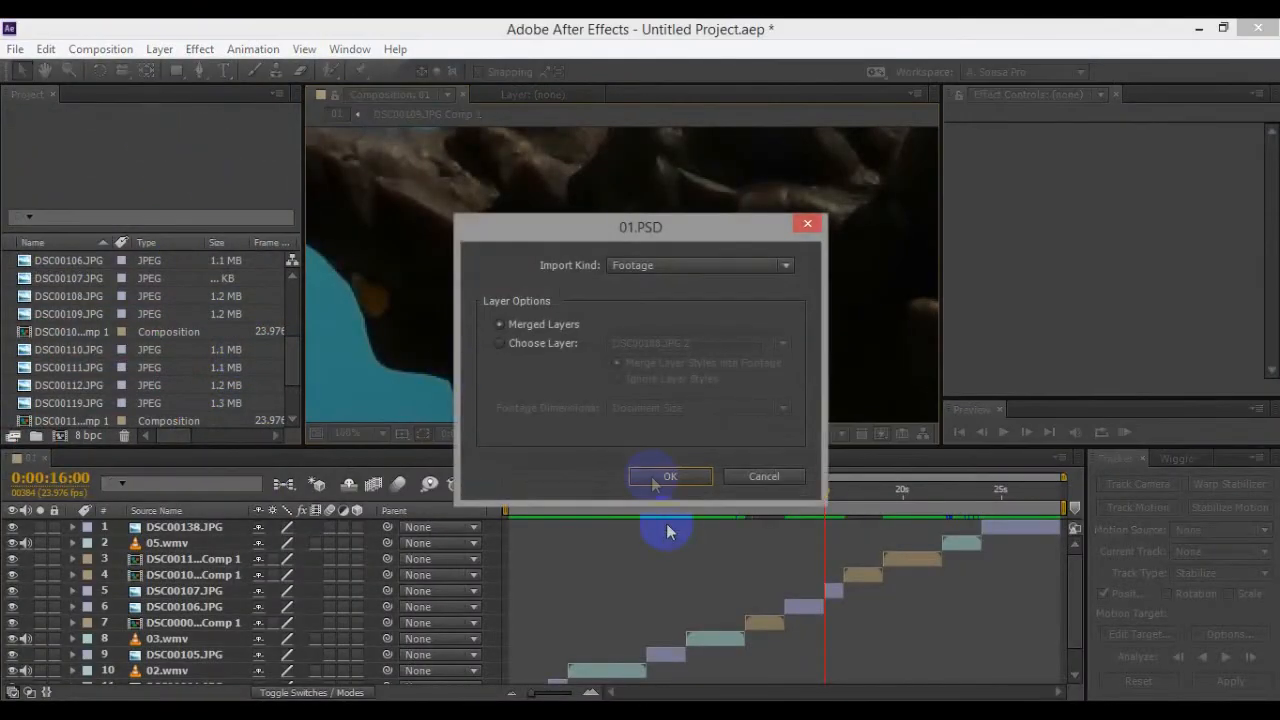
{"action": "left_click", "coordinate": [655, 476]}
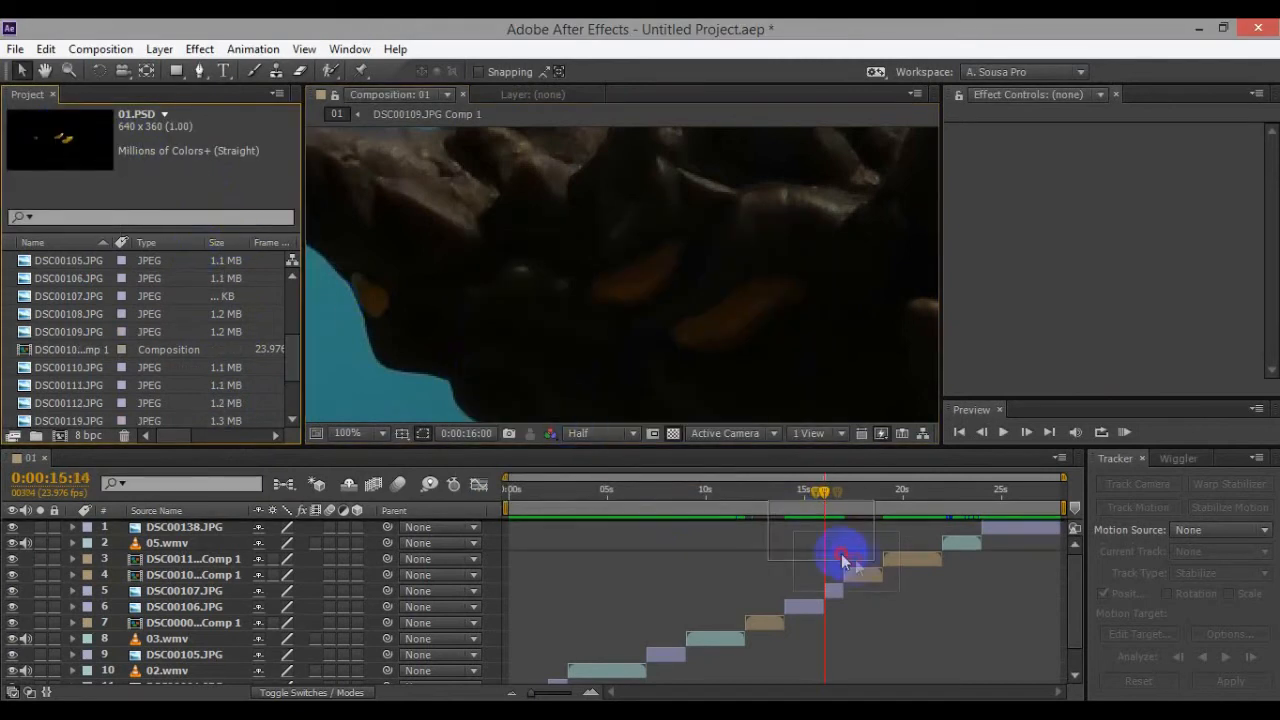
{"action": "left_click_drag", "start_coordinate": [843, 557], "coordinate": [840, 600]}
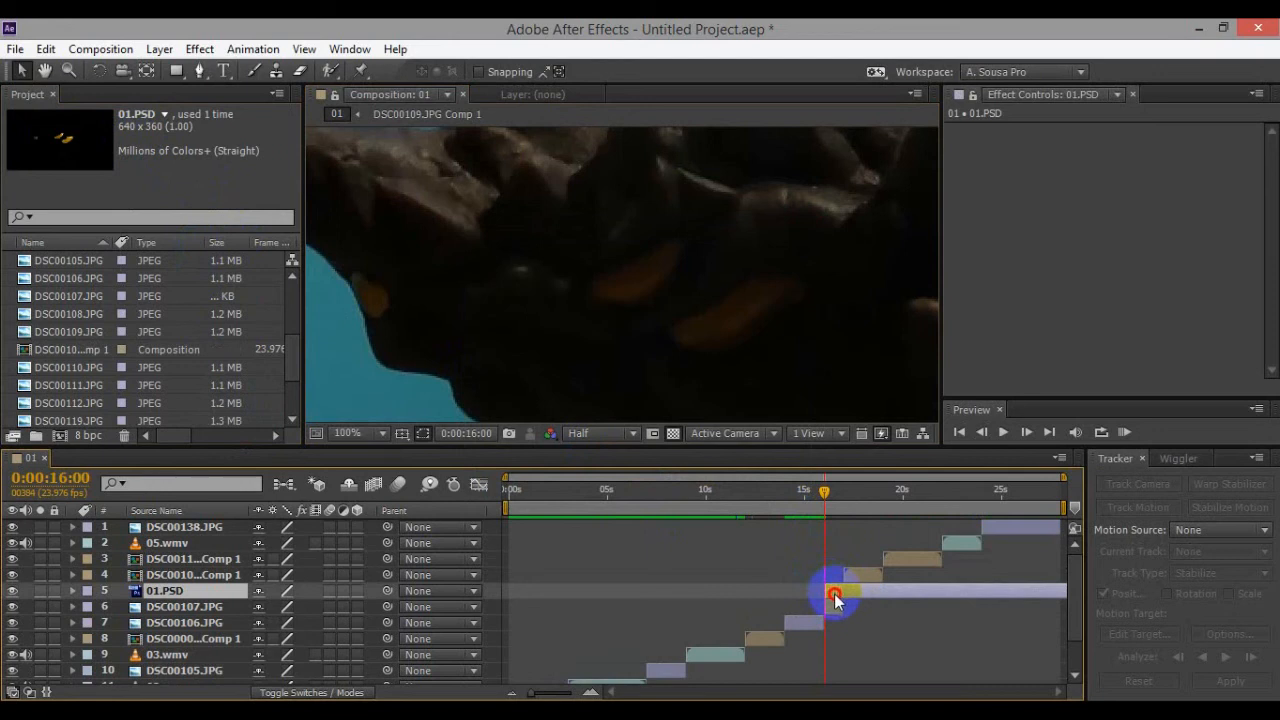
{"action": "key", "text": "comma"}
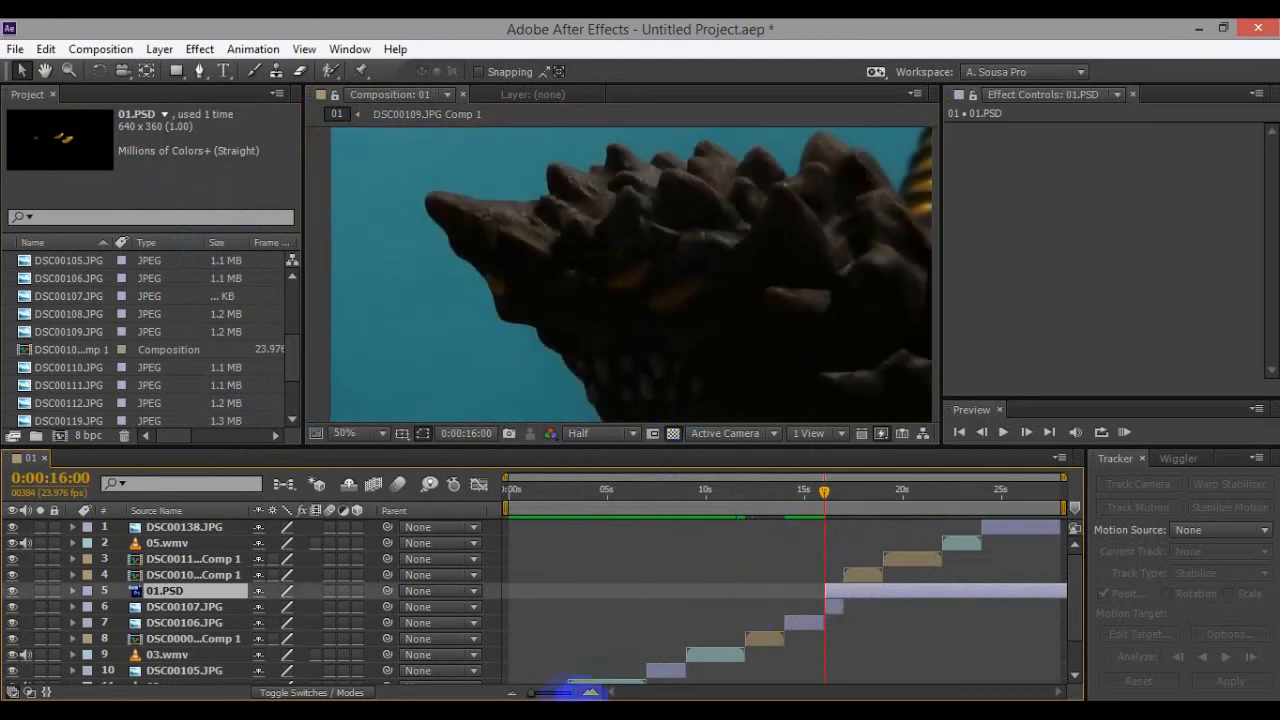
{"action": "mouse_move", "coordinate": [590, 692]}
{"action": "left_mouse_down"}
{"action": "mouse_move", "coordinate": [540, 693]}
{"action": "mouse_move", "coordinate": [571, 690]}
{"action": "left_mouse_up"}
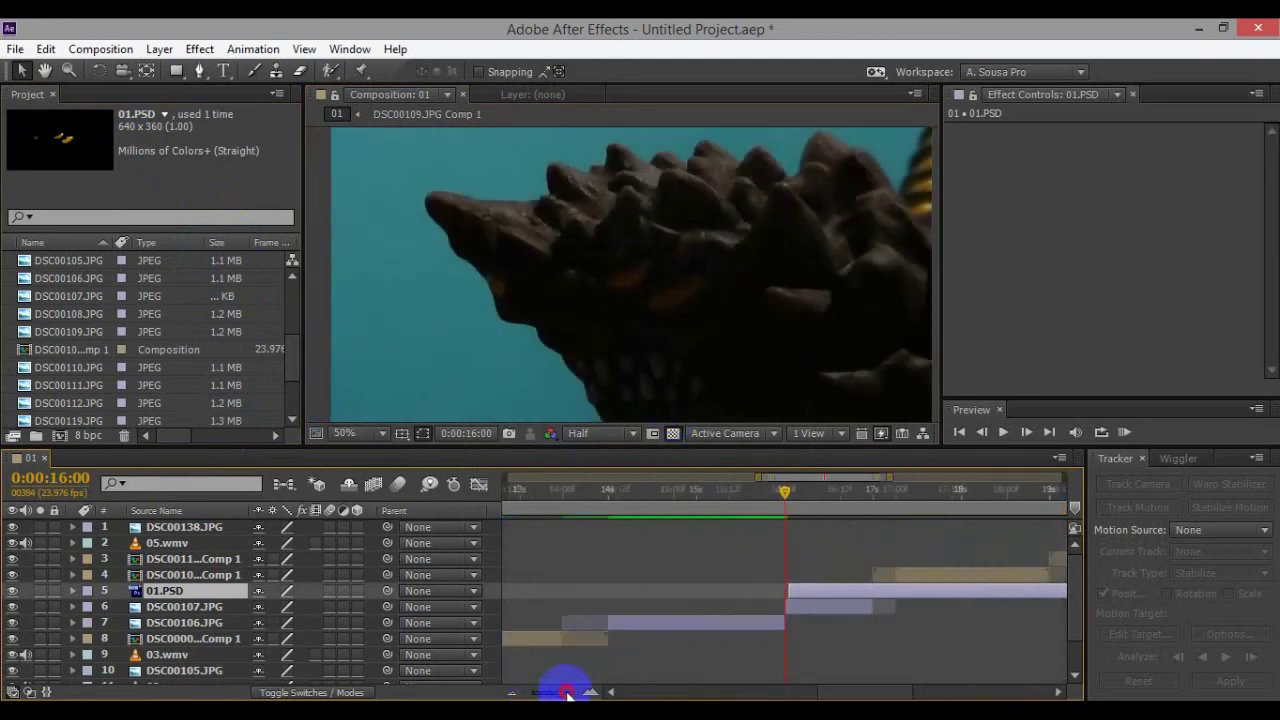
{"action": "left_click", "coordinate": [810, 594]}
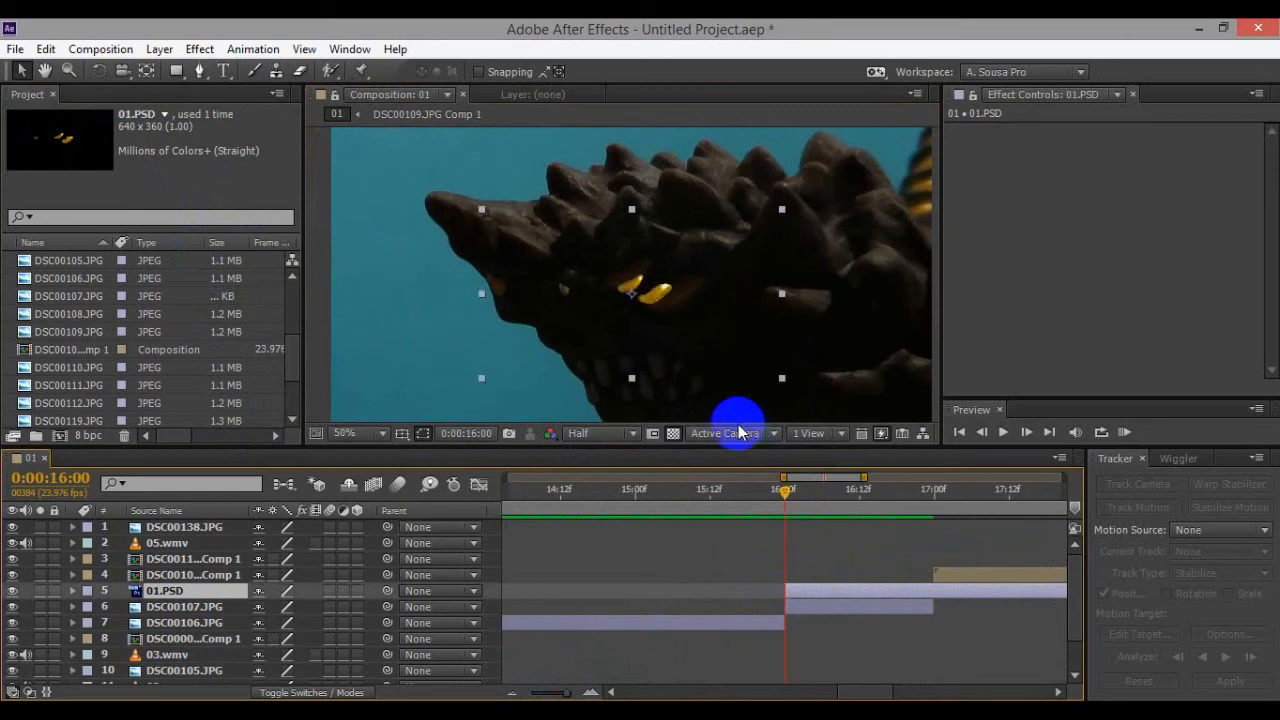
Step: Fit the 01.PSD eye layer to the comp and cut it to end at 17:00
{"action": "right_click", "coordinate": [694, 325]}
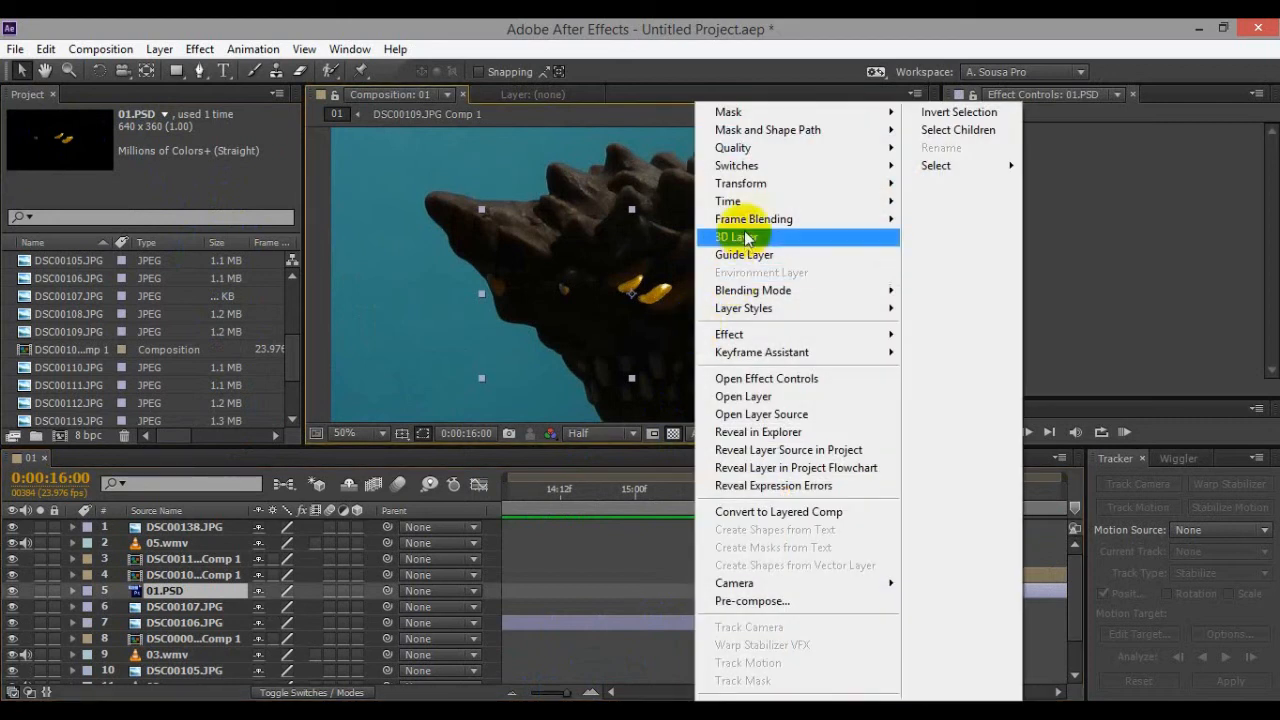
{"action": "mouse_move", "coordinate": [741, 183]}
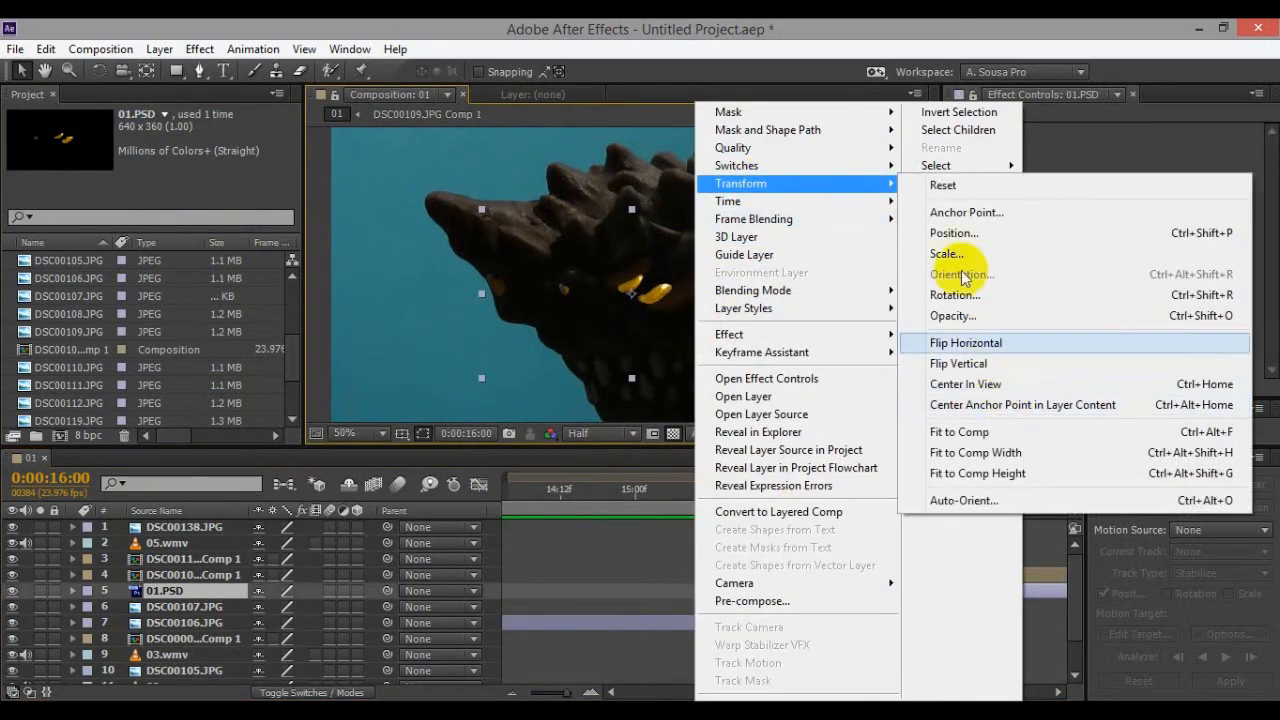
{"action": "left_click", "coordinate": [965, 432]}
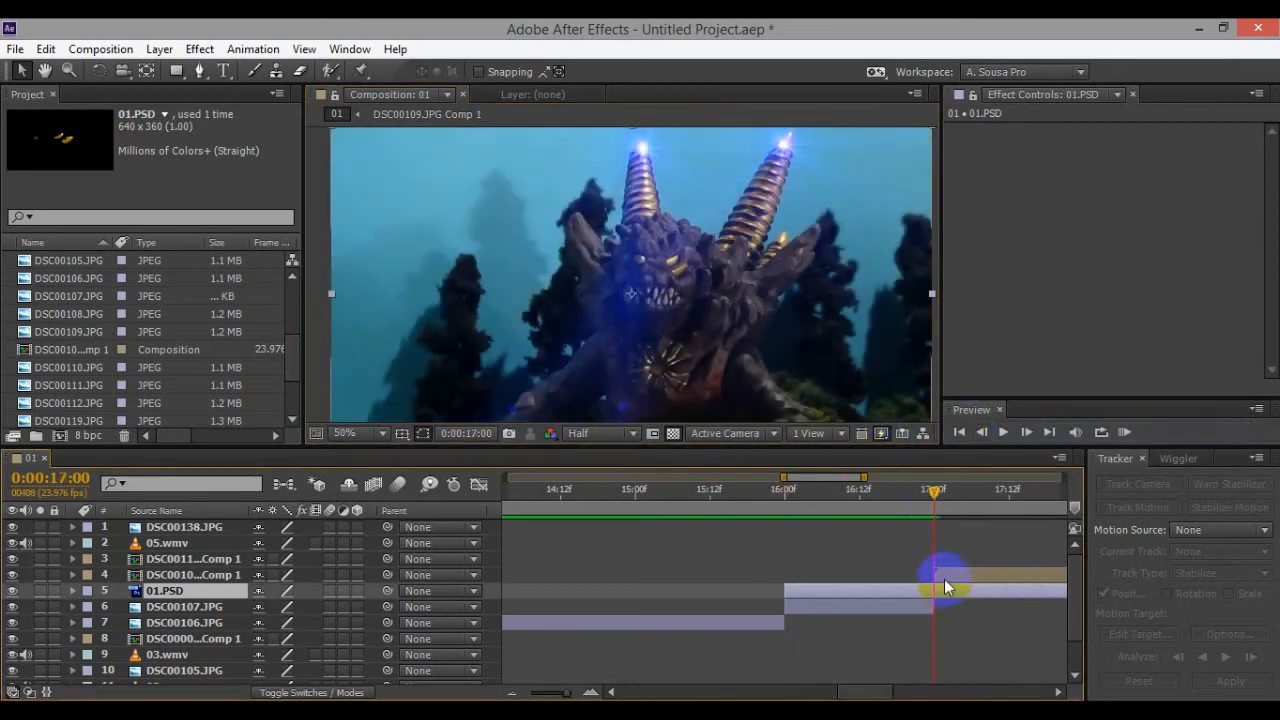
{"action": "key", "text": "ctrl+shift+d"}
{"action": "key", "text": "Delete"}
{"action": "left_click", "coordinate": [828, 490]}
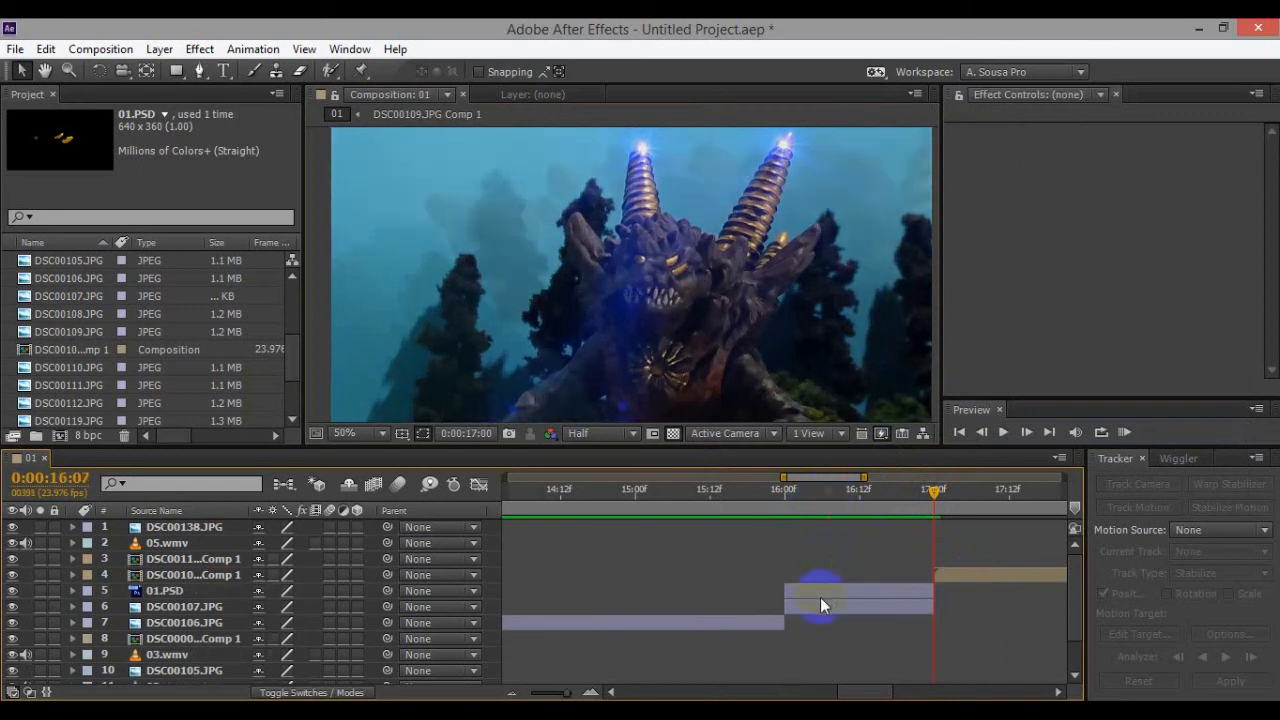
Step: Apply CC Light Rays to 01.PSD with its centre on the right eye
{"action": "left_click", "coordinate": [828, 598]}
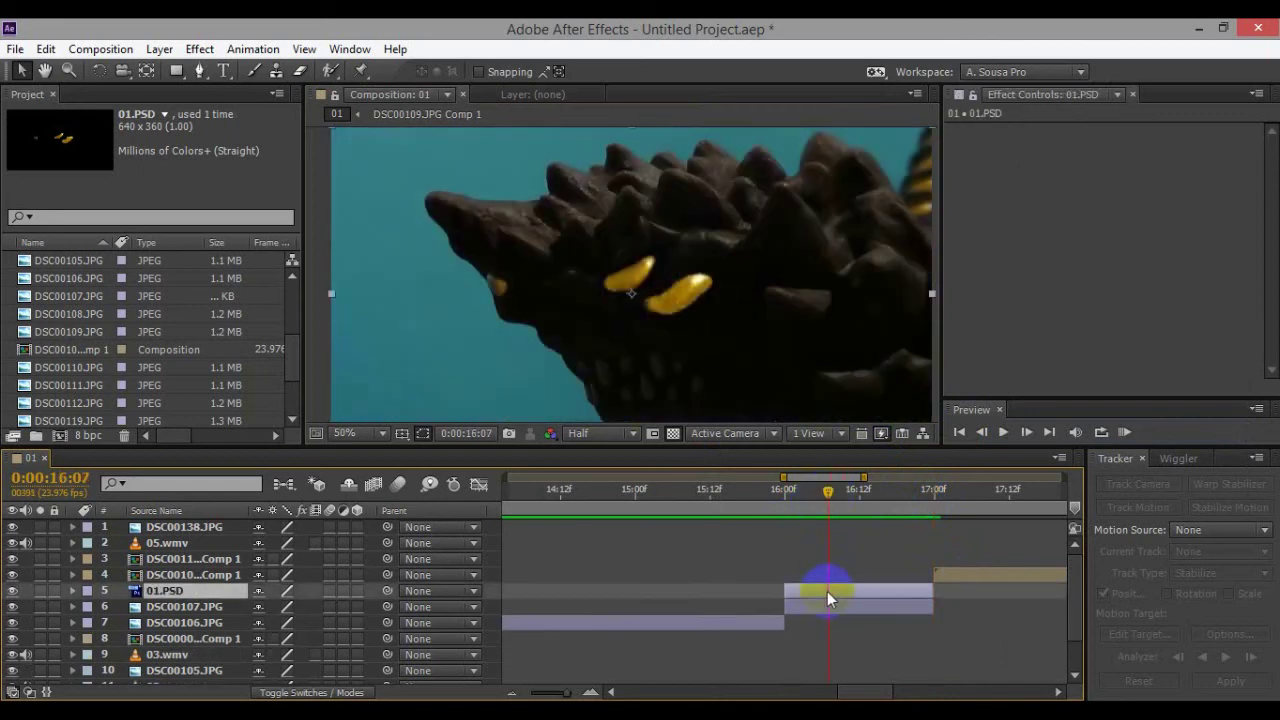
{"action": "right_click", "coordinate": [1001, 255]}
{"action": "left_click", "coordinate": [1068, 186]}
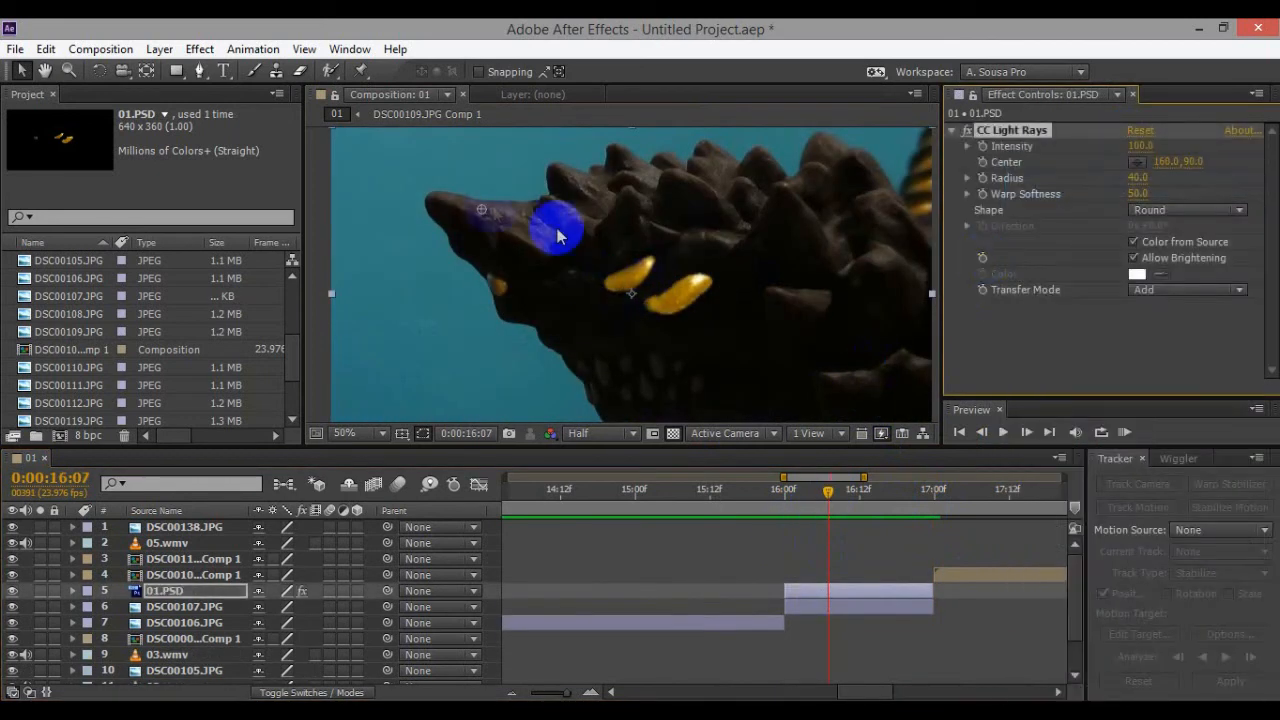
{"action": "left_click_drag", "start_coordinate": [525, 245], "coordinate": [680, 306]}
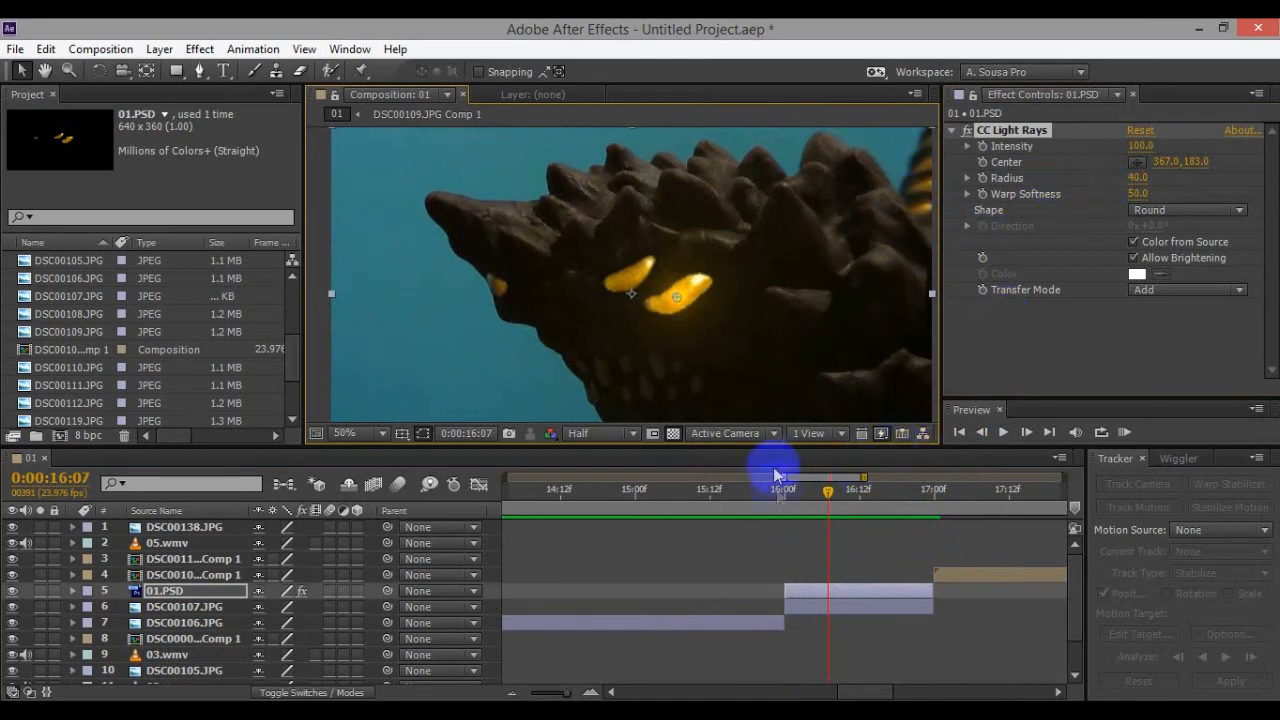
Step: Keyframe the rays' Intensity from 0 at 16:00 to 148 at 16:12
{"action": "left_click", "coordinate": [787, 496]}
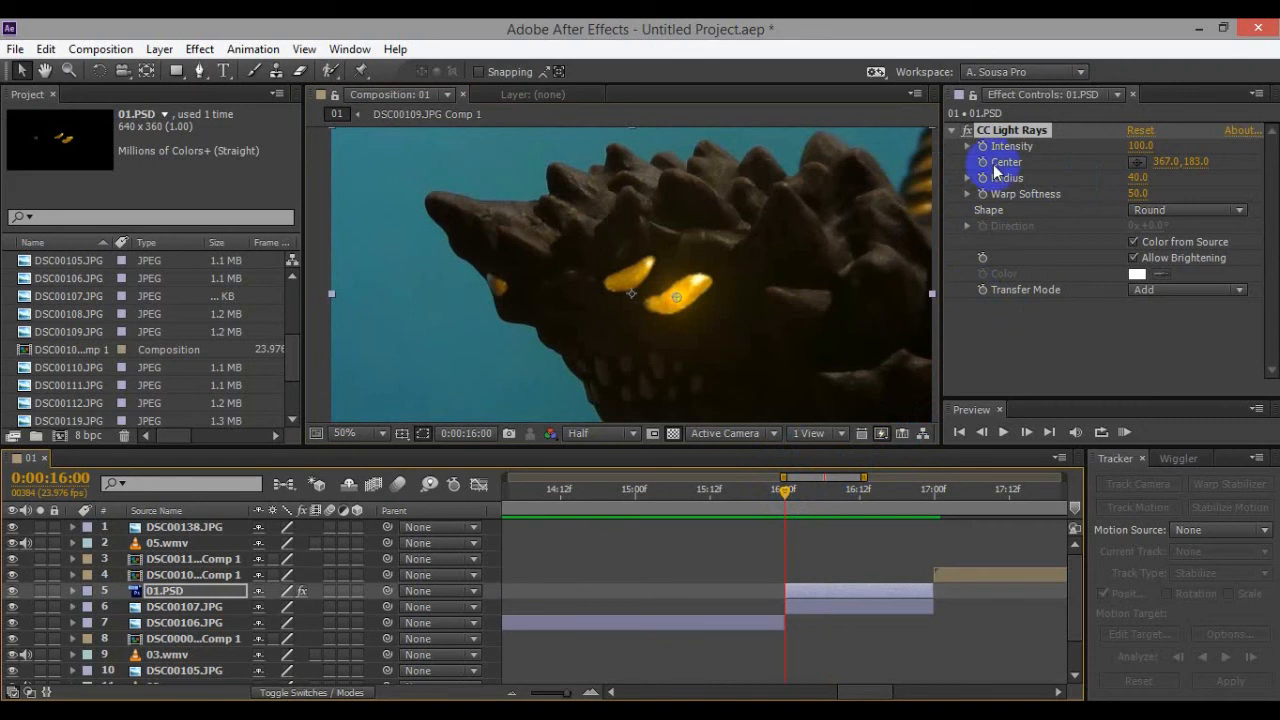
{"action": "left_click", "coordinate": [1140, 145]}
{"action": "type", "text": "0"}
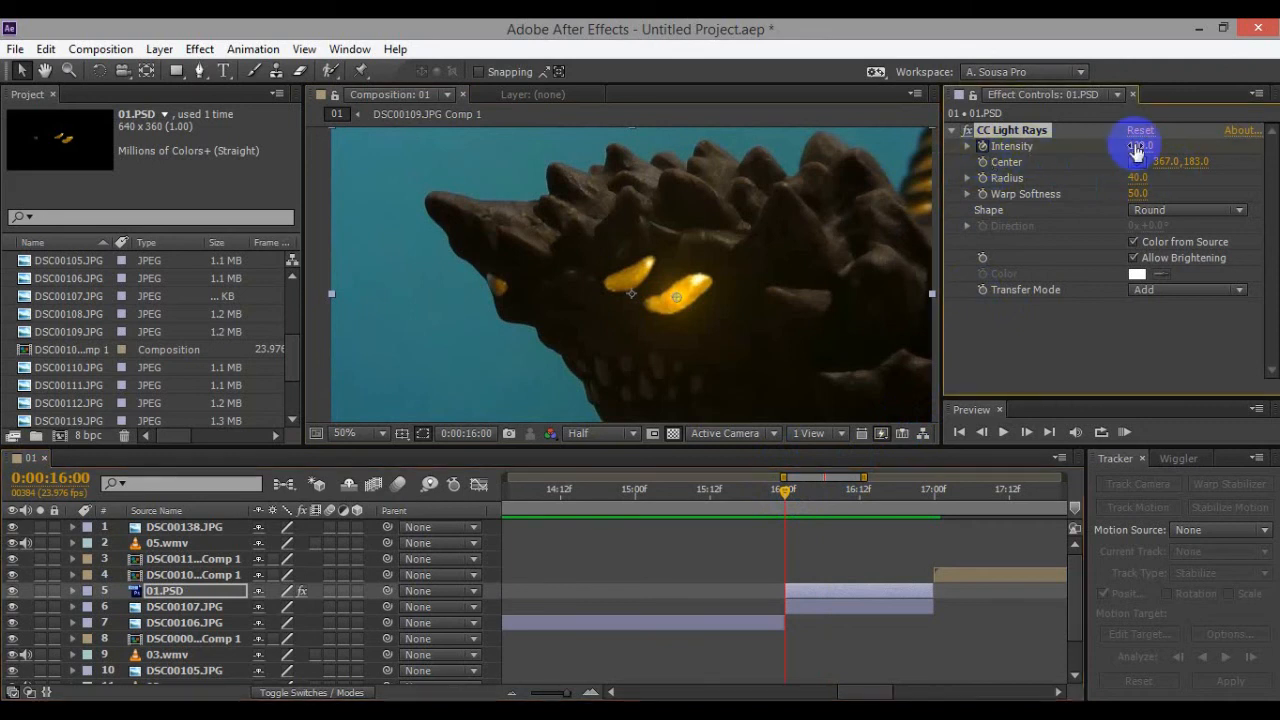
{"action": "key", "text": "Return"}
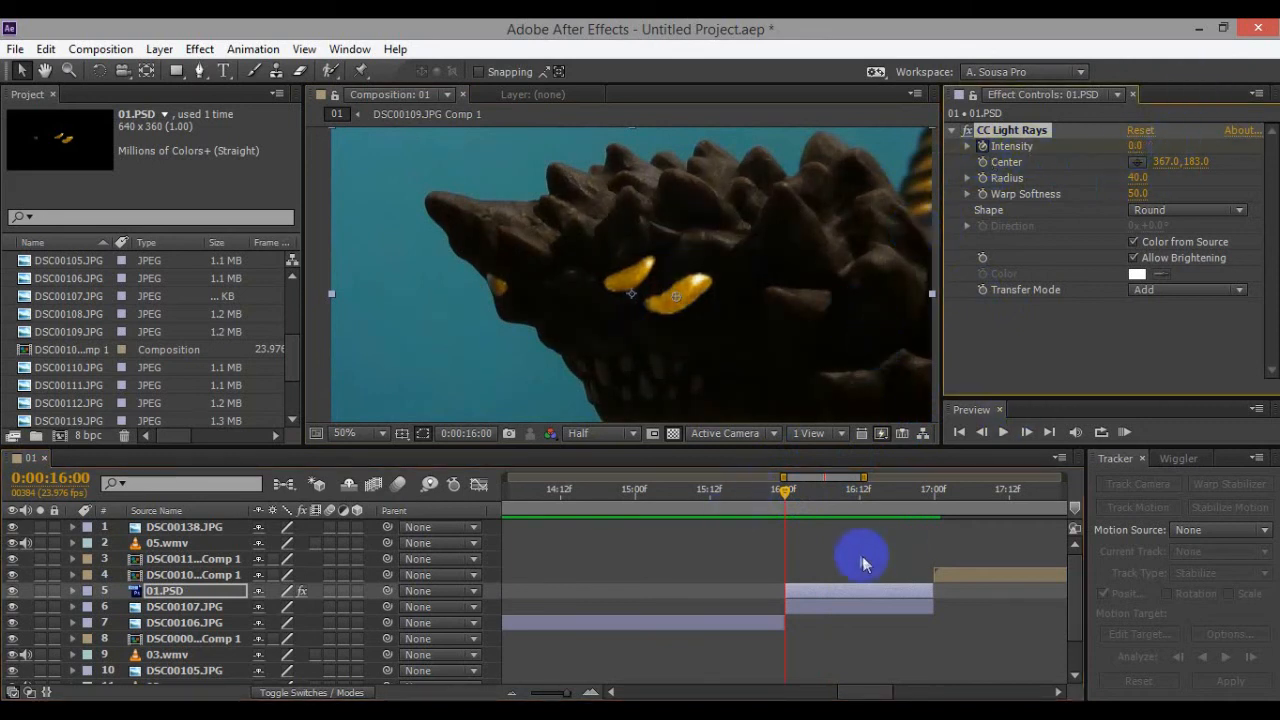
{"action": "left_click_drag", "start_coordinate": [786, 499], "coordinate": [860, 510]}
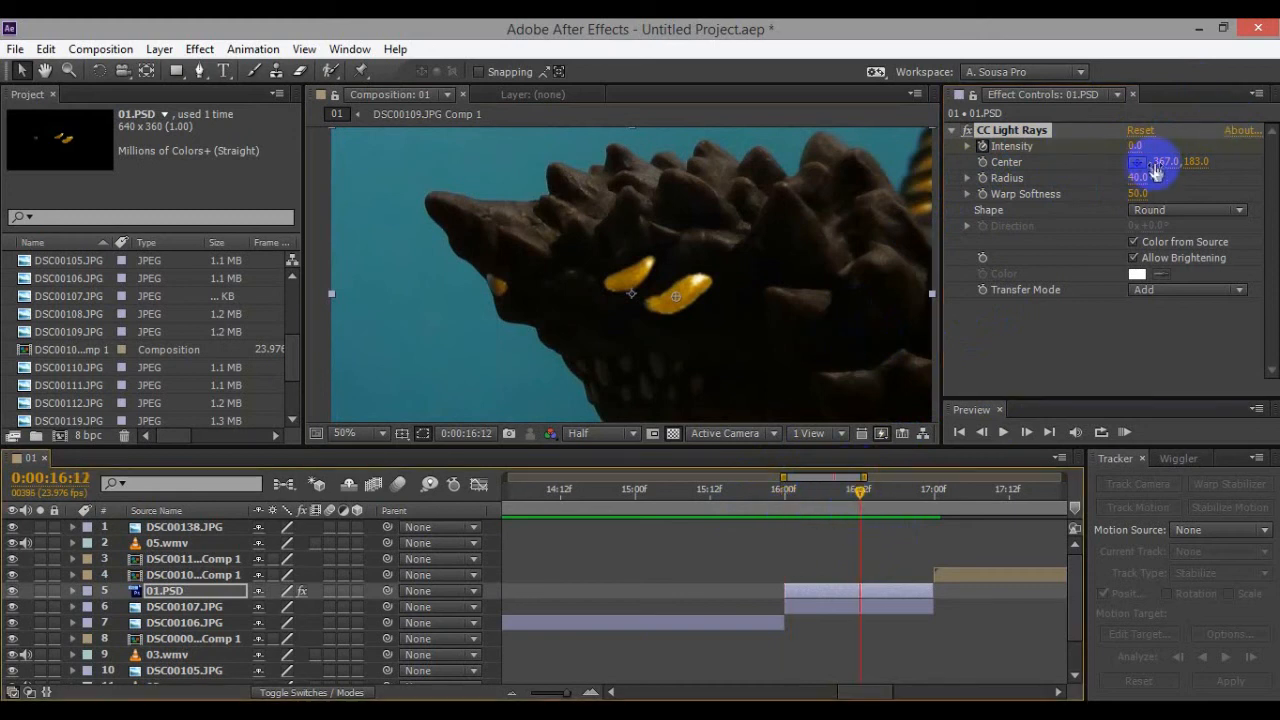
{"action": "left_click_drag", "start_coordinate": [1135, 146], "coordinate": [1272, 160]}
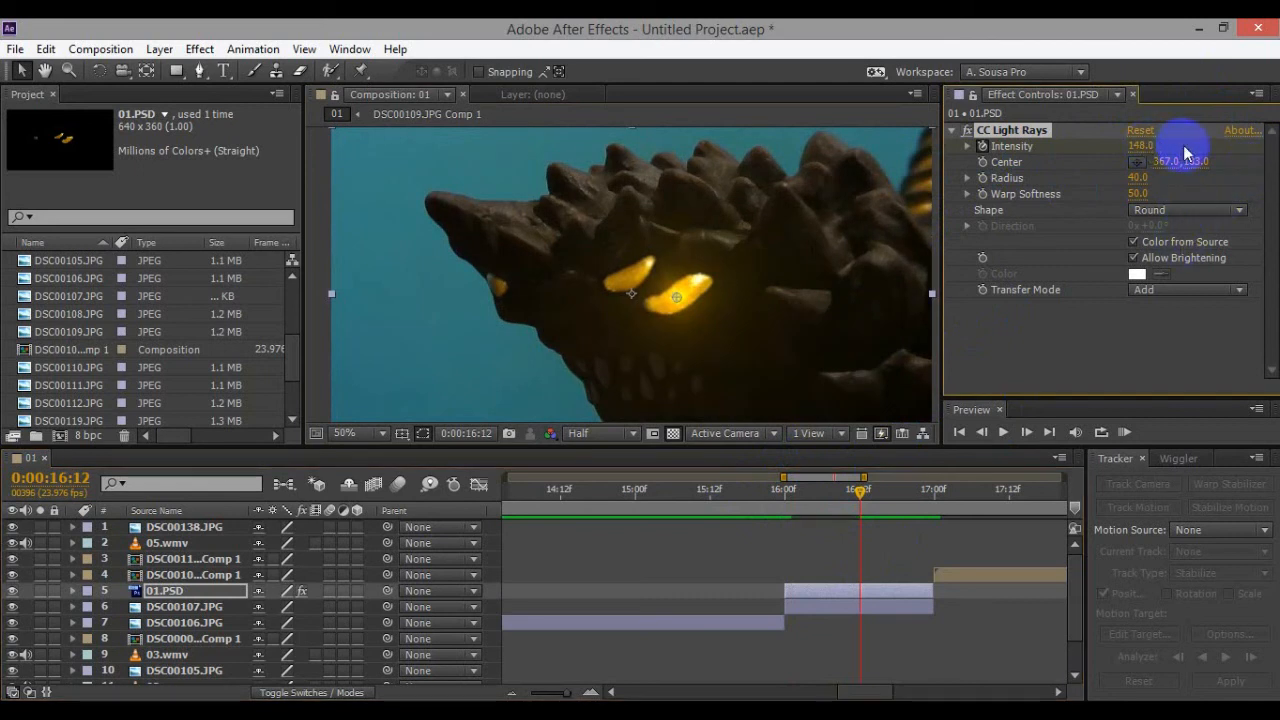
{"action": "left_click", "coordinate": [1017, 131]}
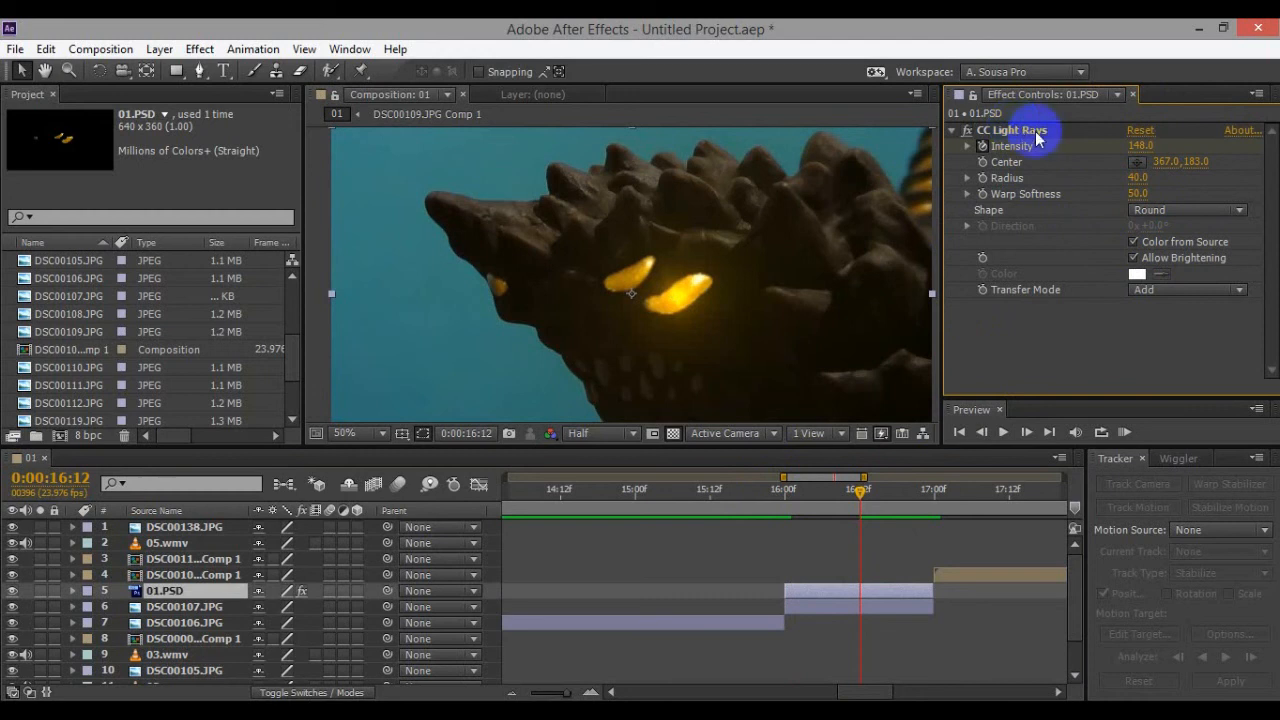
Step: Duplicate CC Light Rays twice and reposition the second copy's centre
{"action": "left_click", "coordinate": [1032, 131]}
{"action": "key", "text": "ctrl+d"}
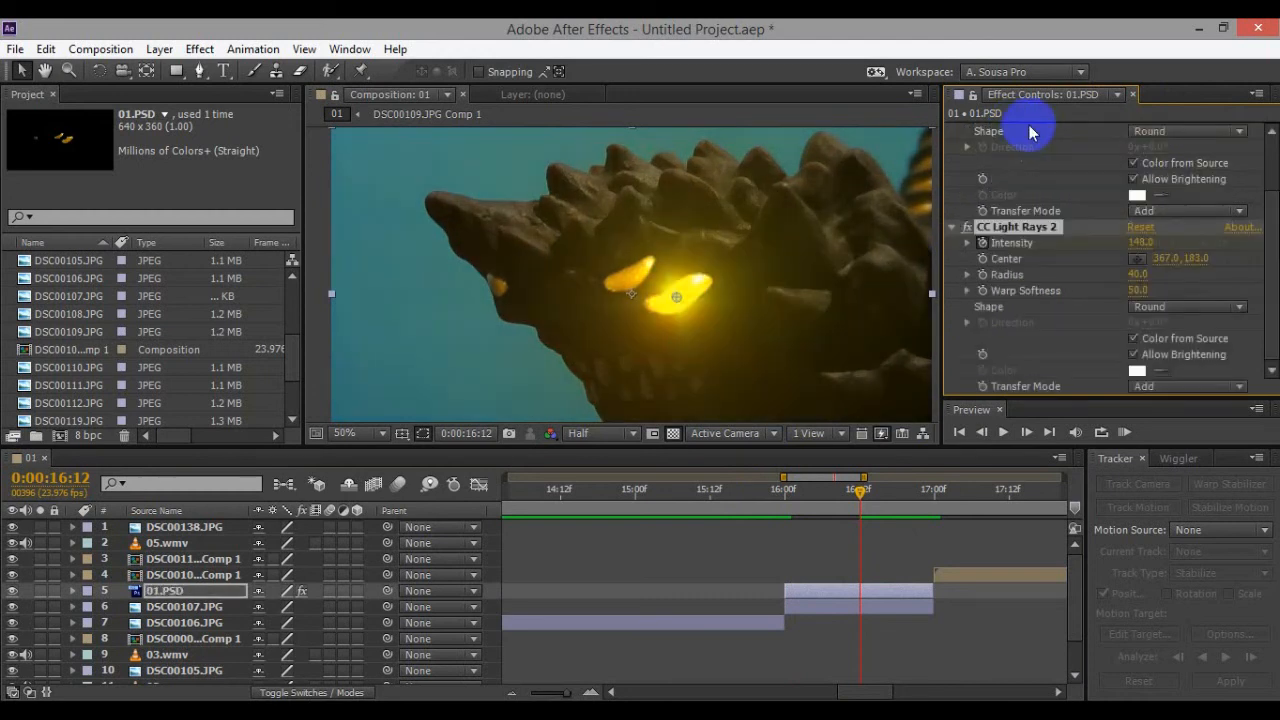
{"action": "key", "text": "ctrl+d"}
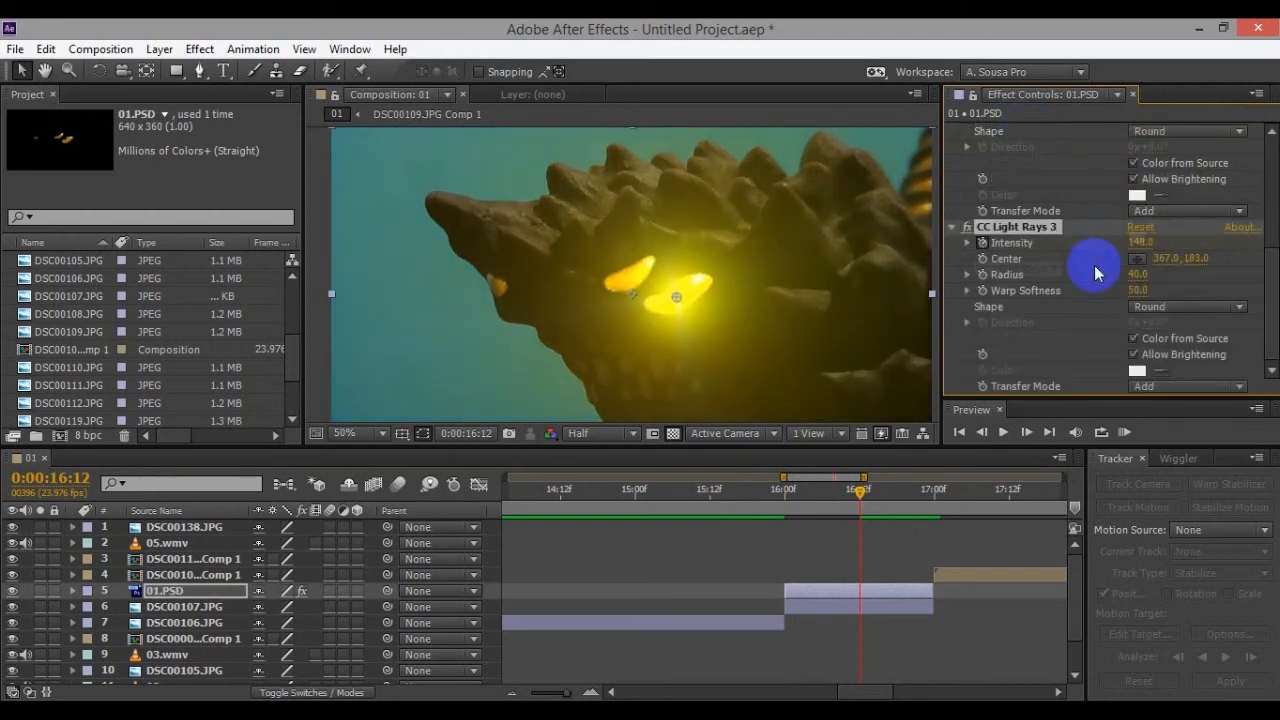
{"action": "scroll", "coordinate": [1097, 273], "scroll_direction": "up", "scroll_amount": 3}
{"action": "left_click", "coordinate": [1030, 221]}
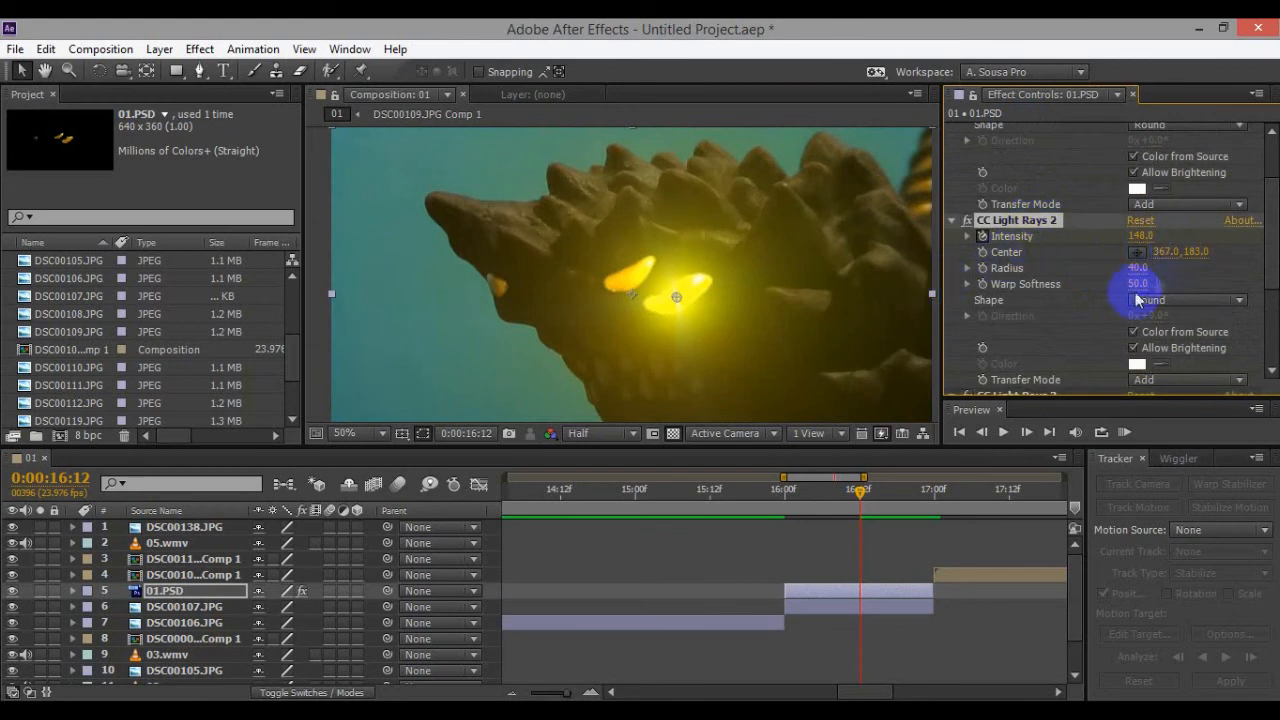
{"action": "left_click_drag", "start_coordinate": [676, 297], "coordinate": [496, 285]}
{"action": "scroll", "coordinate": [1060, 270], "scroll_direction": "down", "scroll_amount": 2}
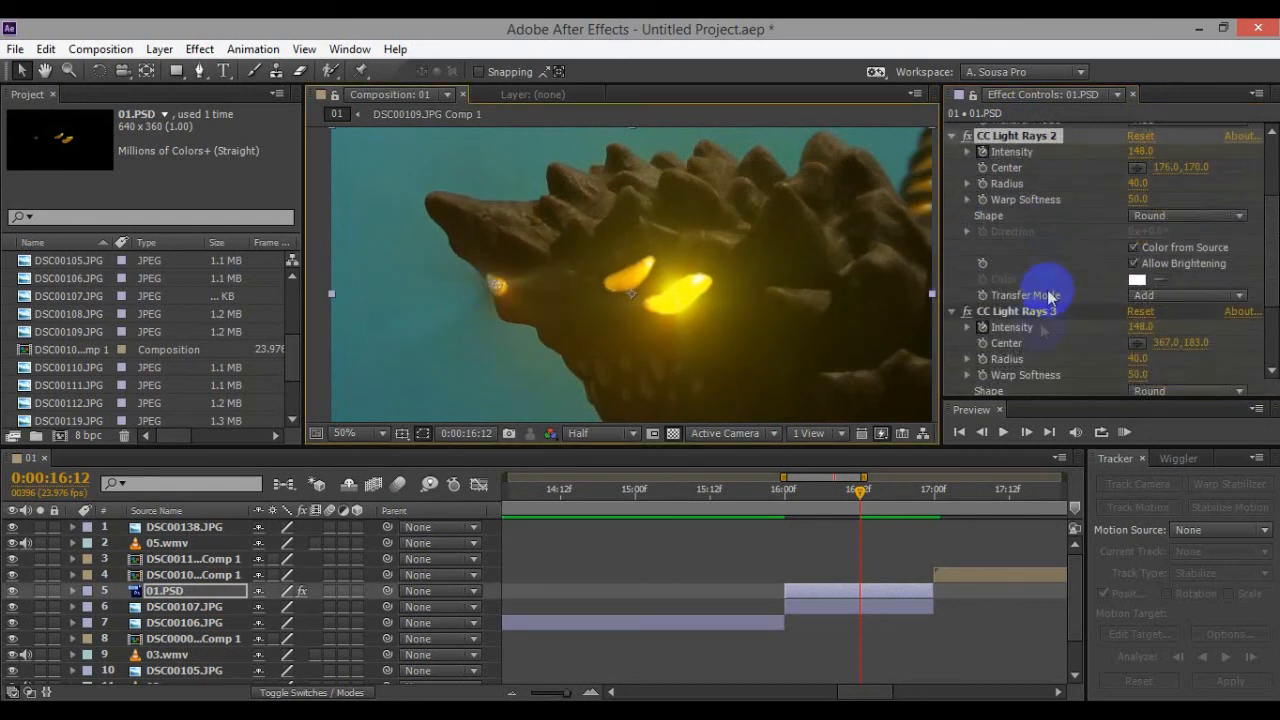
Step: Centre the third light rays on the left eye and preview from 16:00
{"action": "left_click", "coordinate": [1020, 311]}
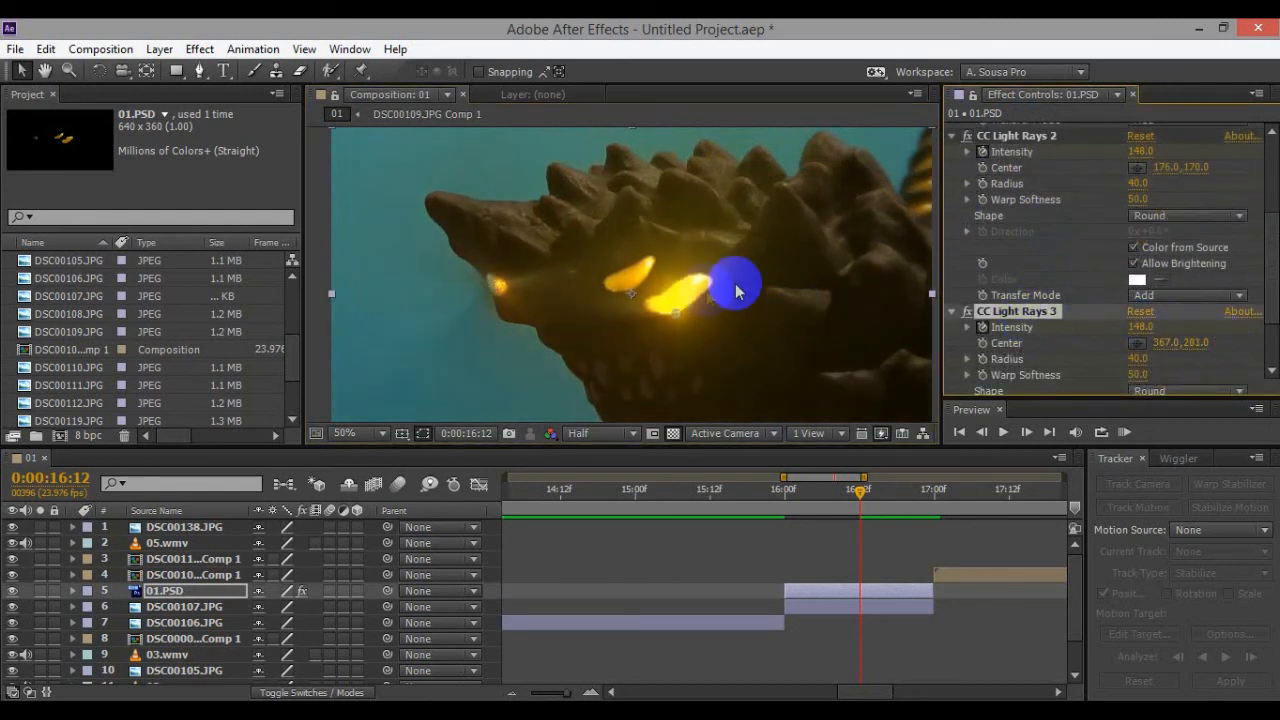
{"action": "left_click_drag", "start_coordinate": [674, 299], "coordinate": [626, 281]}
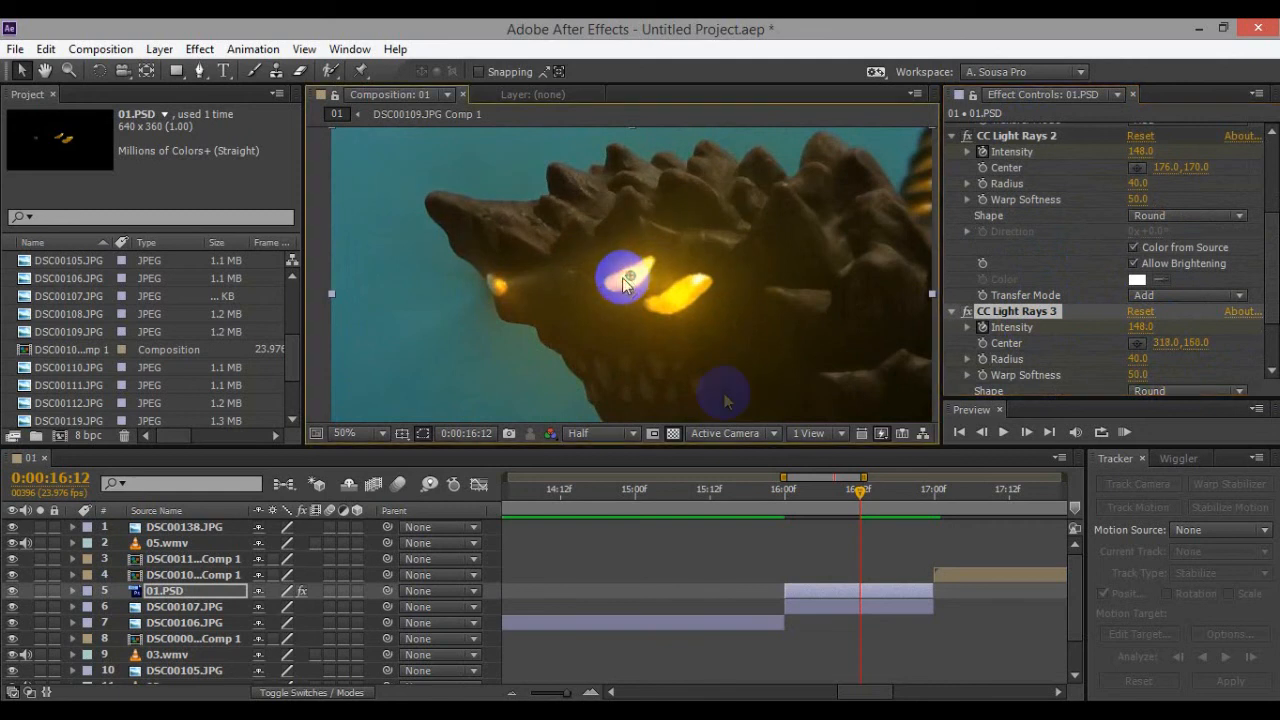
{"action": "left_click", "coordinate": [785, 492]}
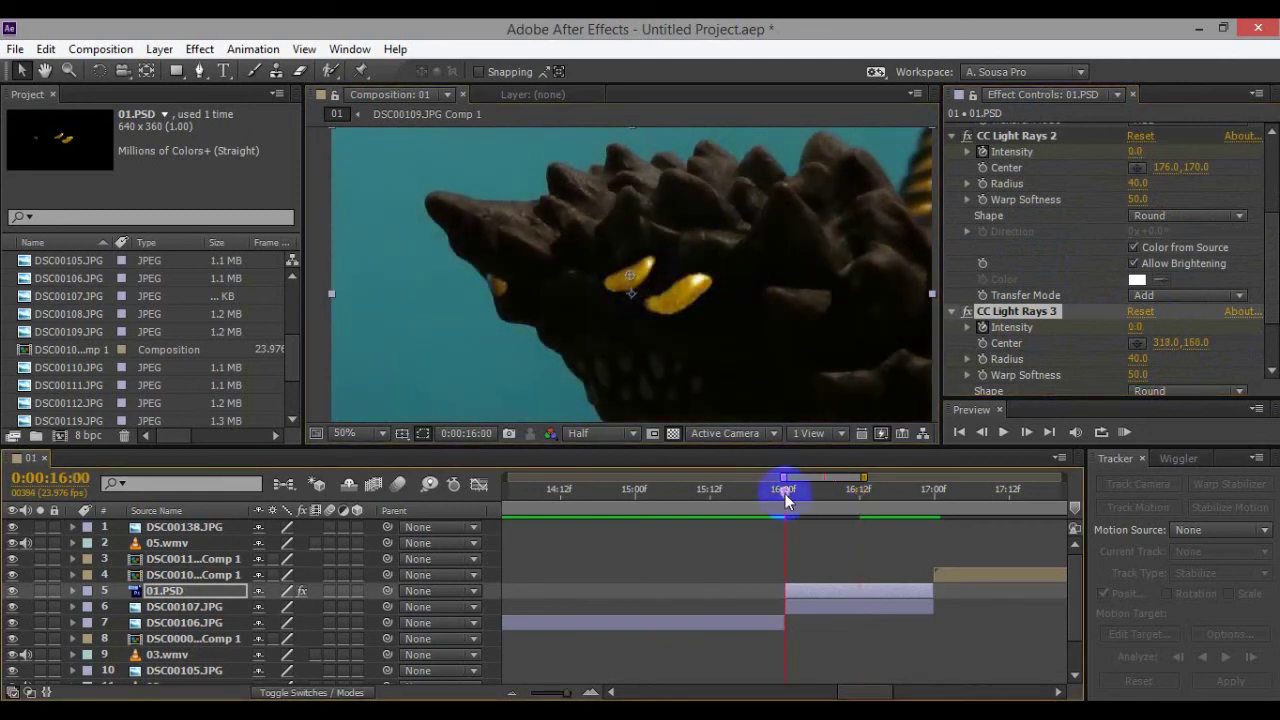
{"action": "key", "text": "KP_0"}
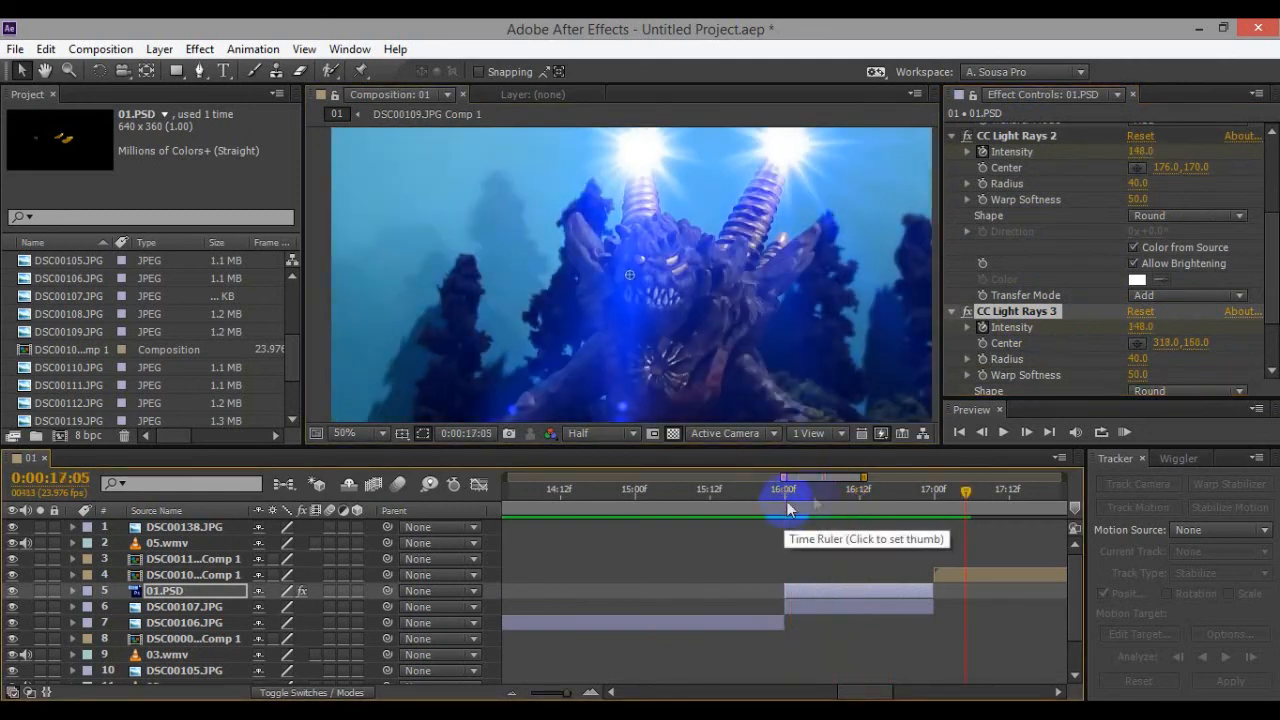
{"action": "left_click", "coordinate": [822, 492]}
Step: Collapse the light-ray effects and add a Box Blur of radius 3 to soften the glow
{"action": "left_click", "coordinate": [842, 589]}
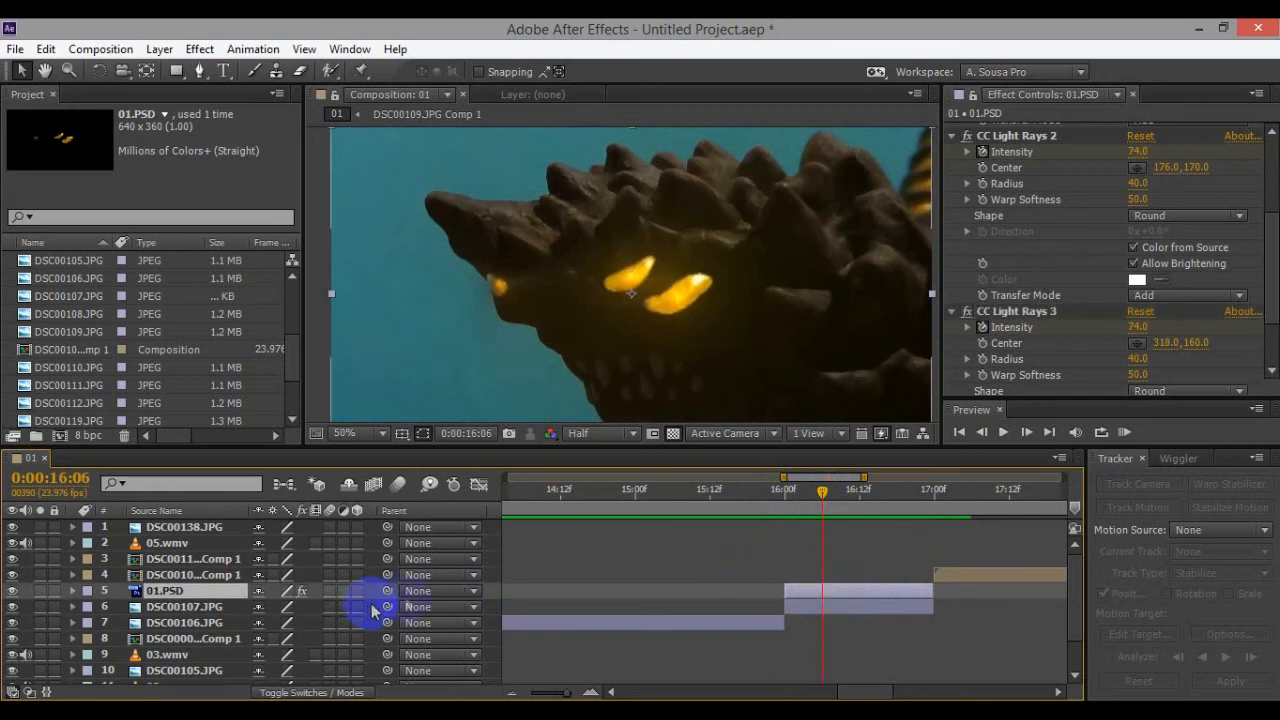
{"action": "scroll", "coordinate": [957, 214], "scroll_direction": "up", "scroll_amount": 3}
{"action": "scroll", "coordinate": [937, 170], "scroll_direction": "up", "scroll_amount": 5}
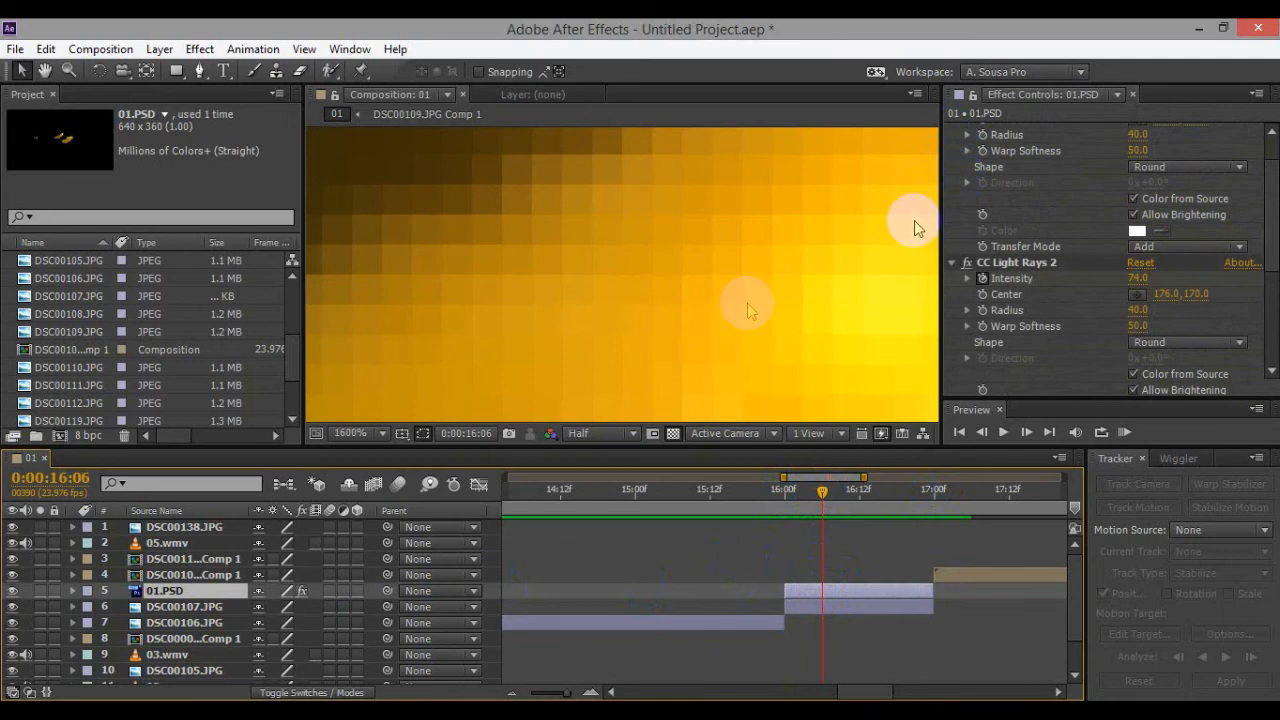
{"action": "scroll", "coordinate": [747, 303], "scroll_direction": "down", "scroll_amount": 8}
{"action": "scroll", "coordinate": [1026, 263], "scroll_direction": "up", "scroll_amount": 2}
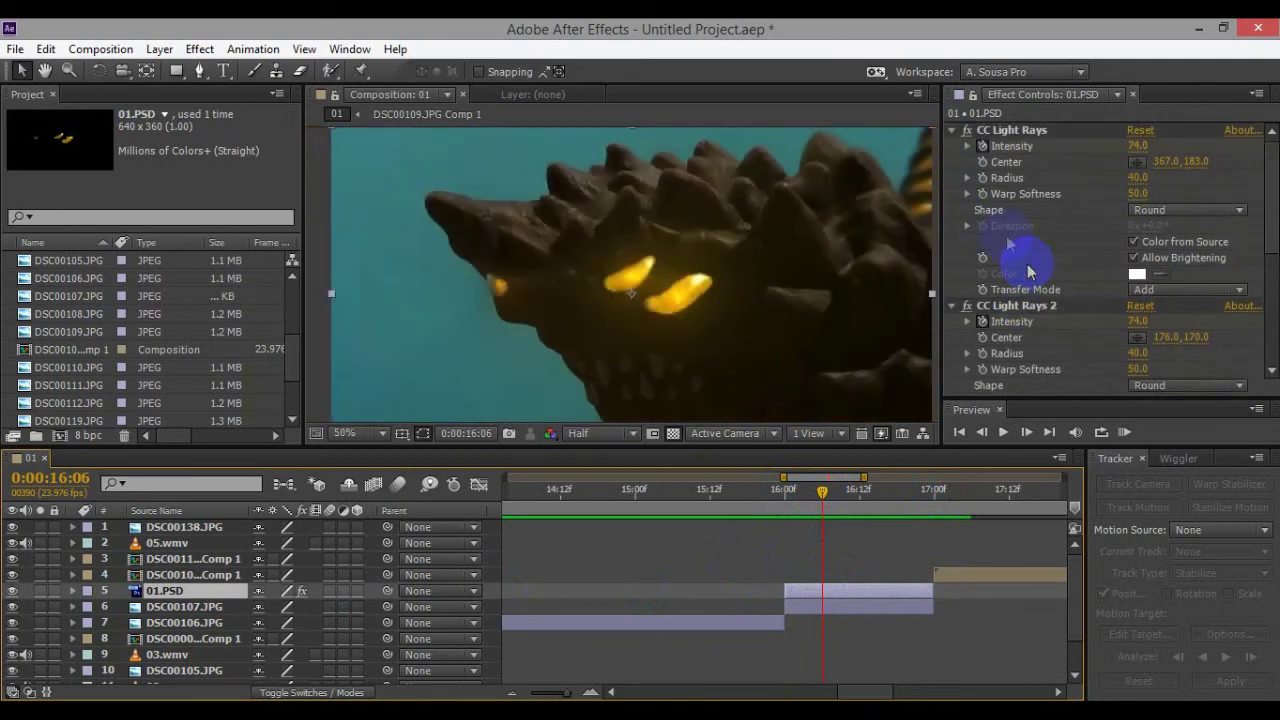
{"action": "left_click", "coordinate": [952, 130]}
{"action": "left_click", "coordinate": [952, 162]}
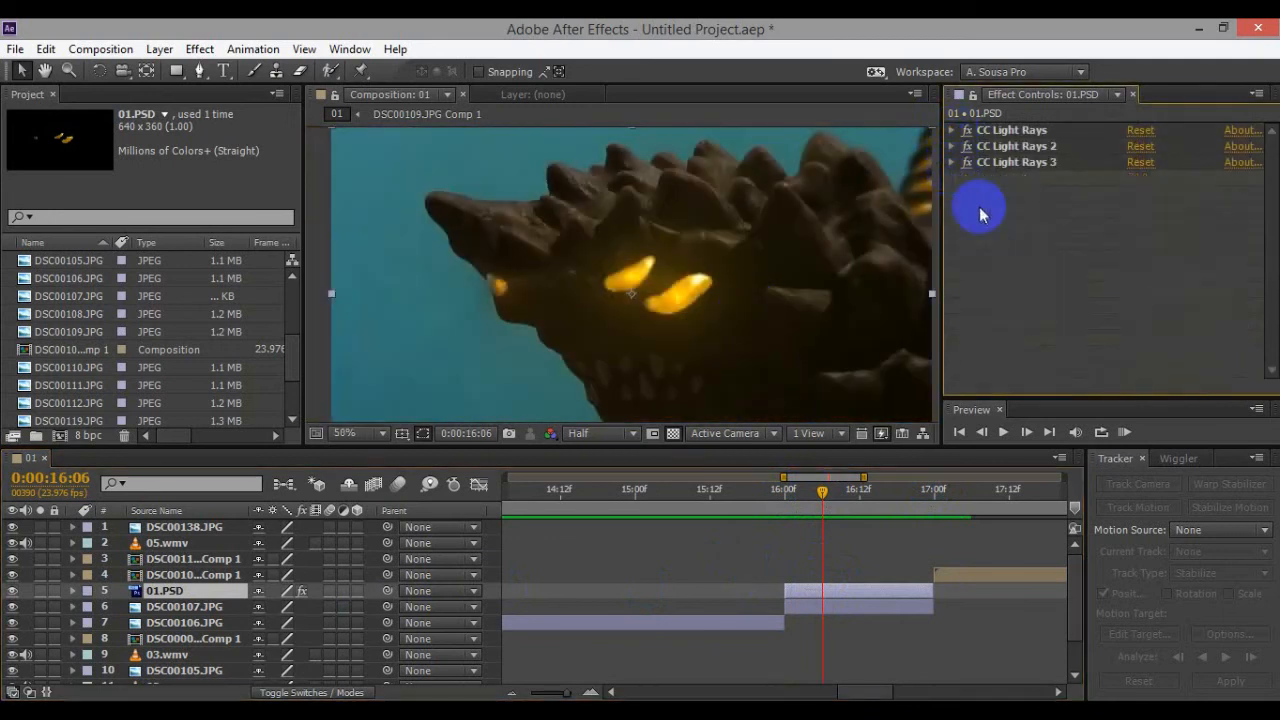
{"action": "right_click", "coordinate": [995, 233]}
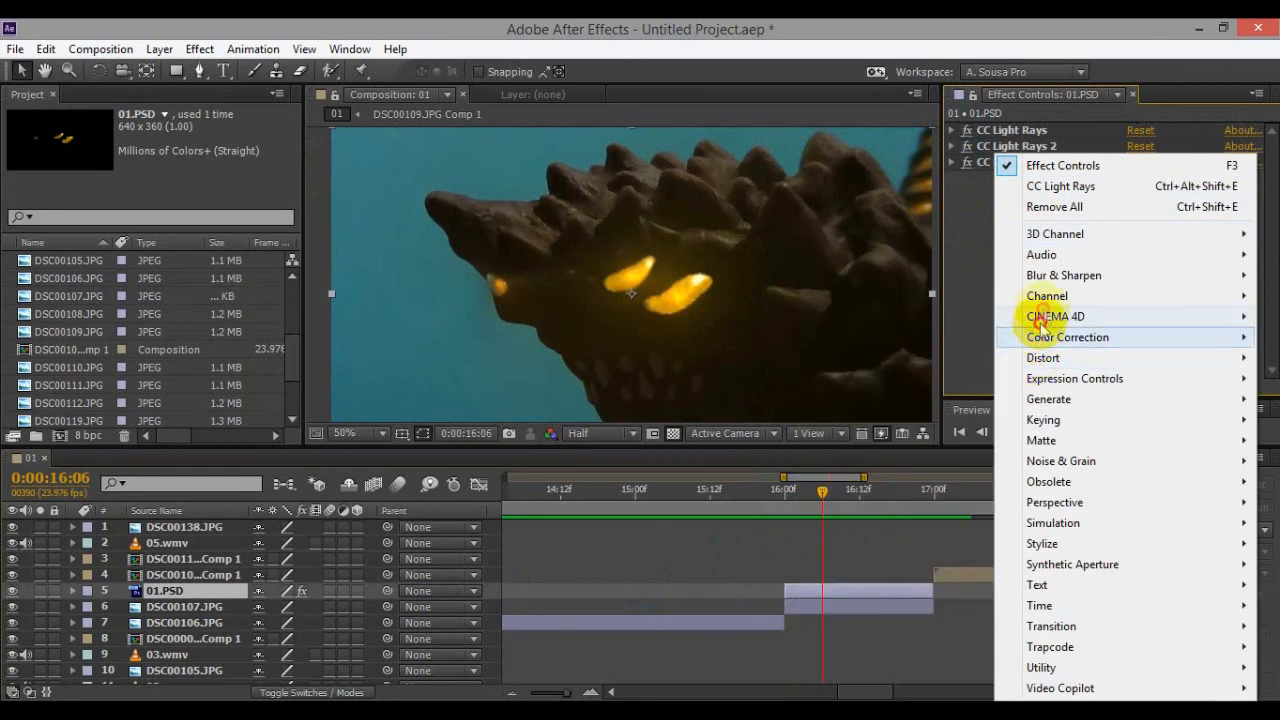
{"action": "left_click", "coordinate": [905, 292]}
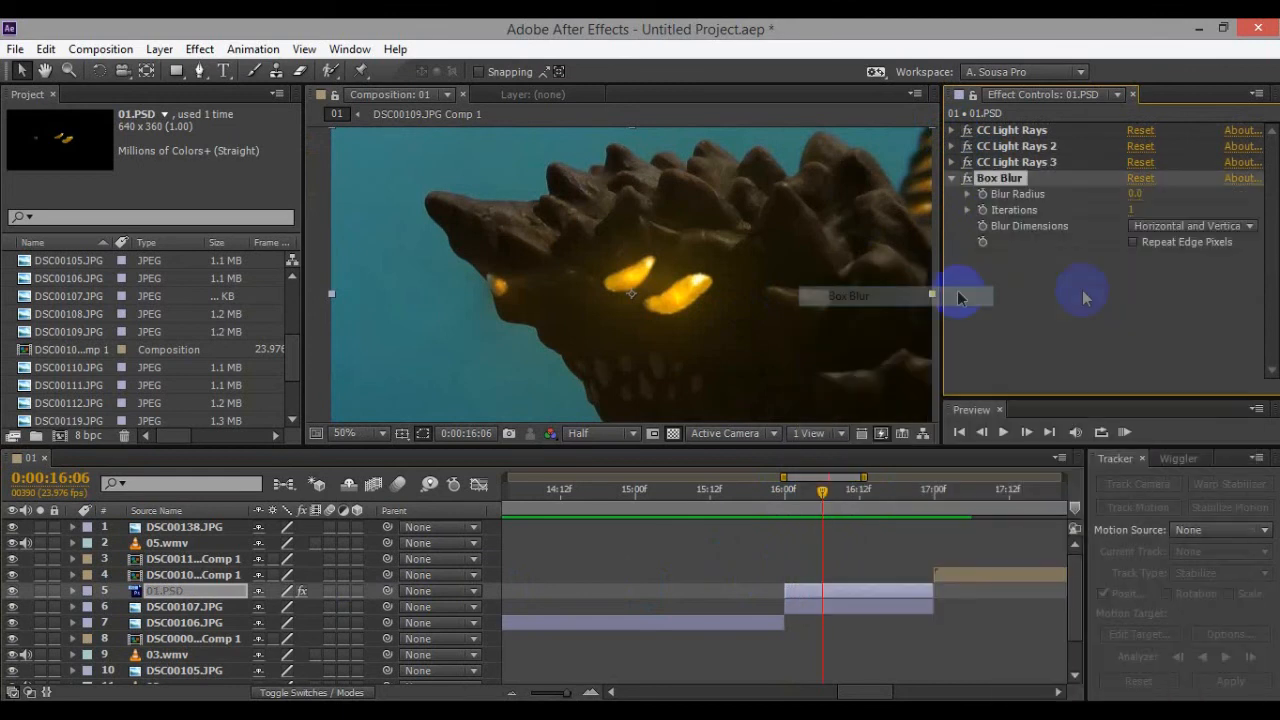
{"action": "left_click_drag", "start_coordinate": [1133, 200], "coordinate": [1133, 196]}
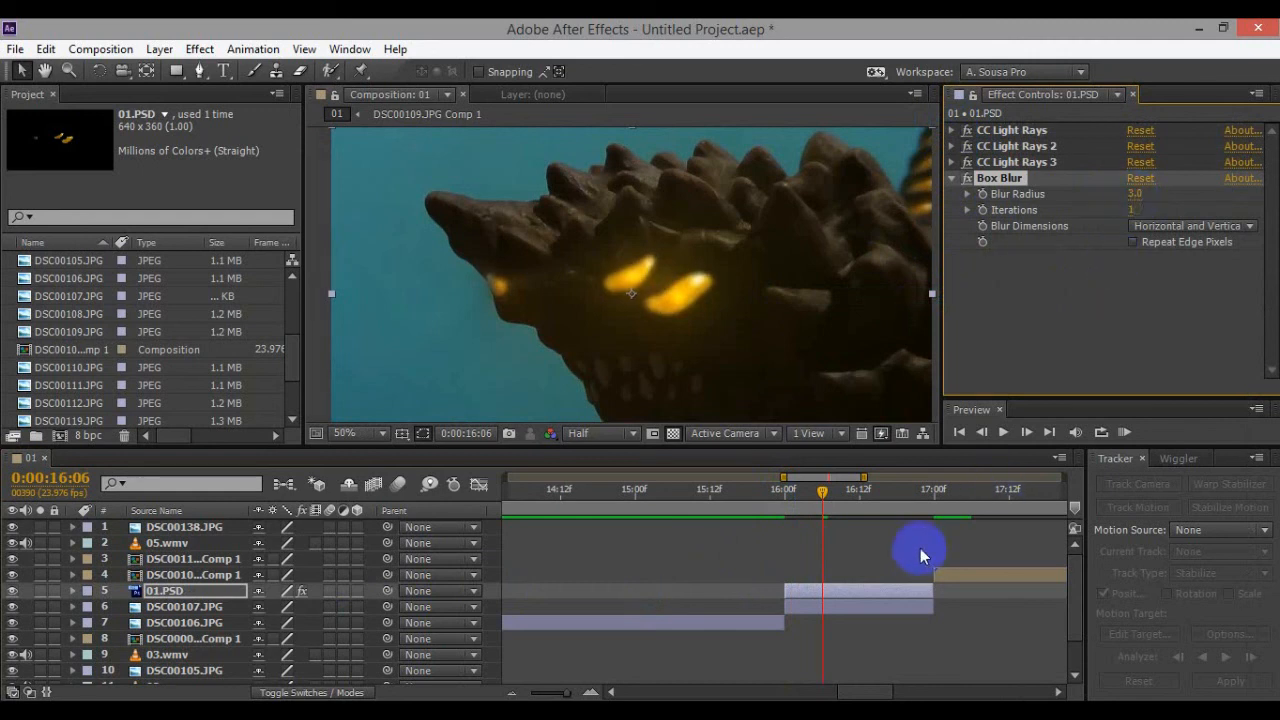
{"action": "left_click_drag", "start_coordinate": [568, 695], "coordinate": [538, 692]}
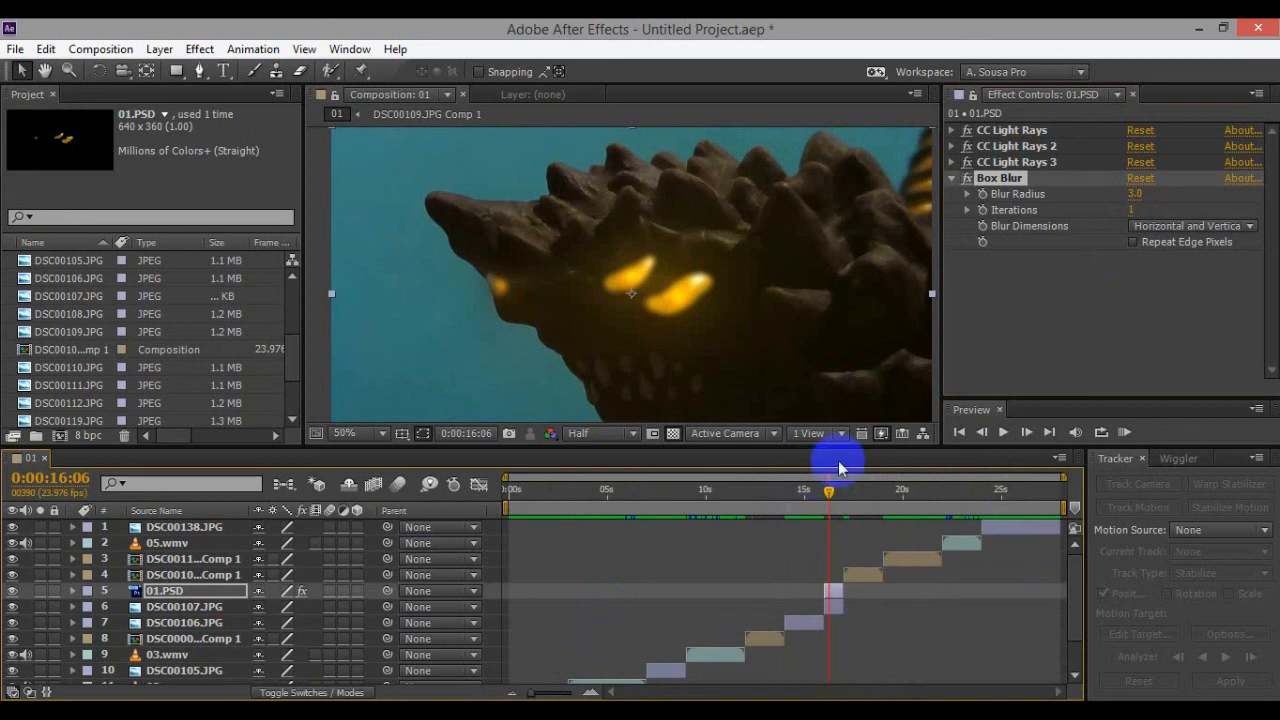
Step: Review the sequence from the first frame, scrubbing to the shots around 22 seconds and previewing
{"action": "left_click", "coordinate": [752, 500]}
{"action": "left_click", "coordinate": [959, 432]}
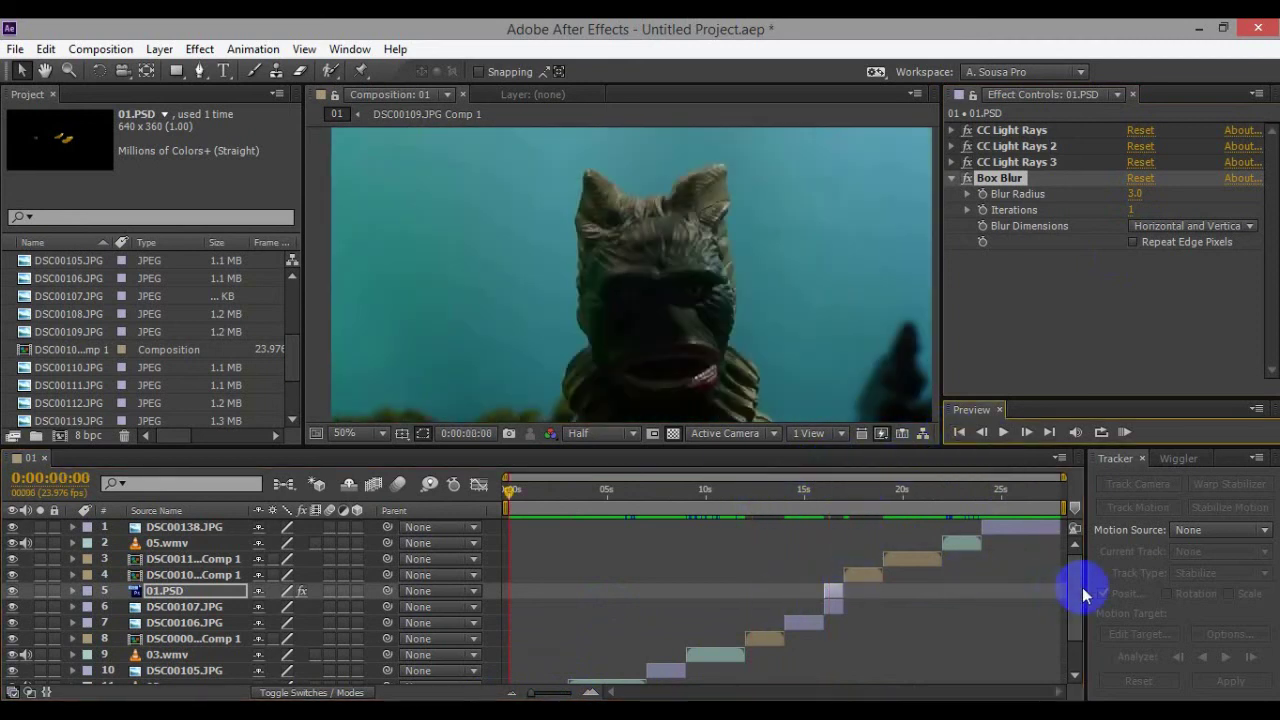
{"action": "left_click_drag", "start_coordinate": [1085, 595], "coordinate": [1085, 671]}
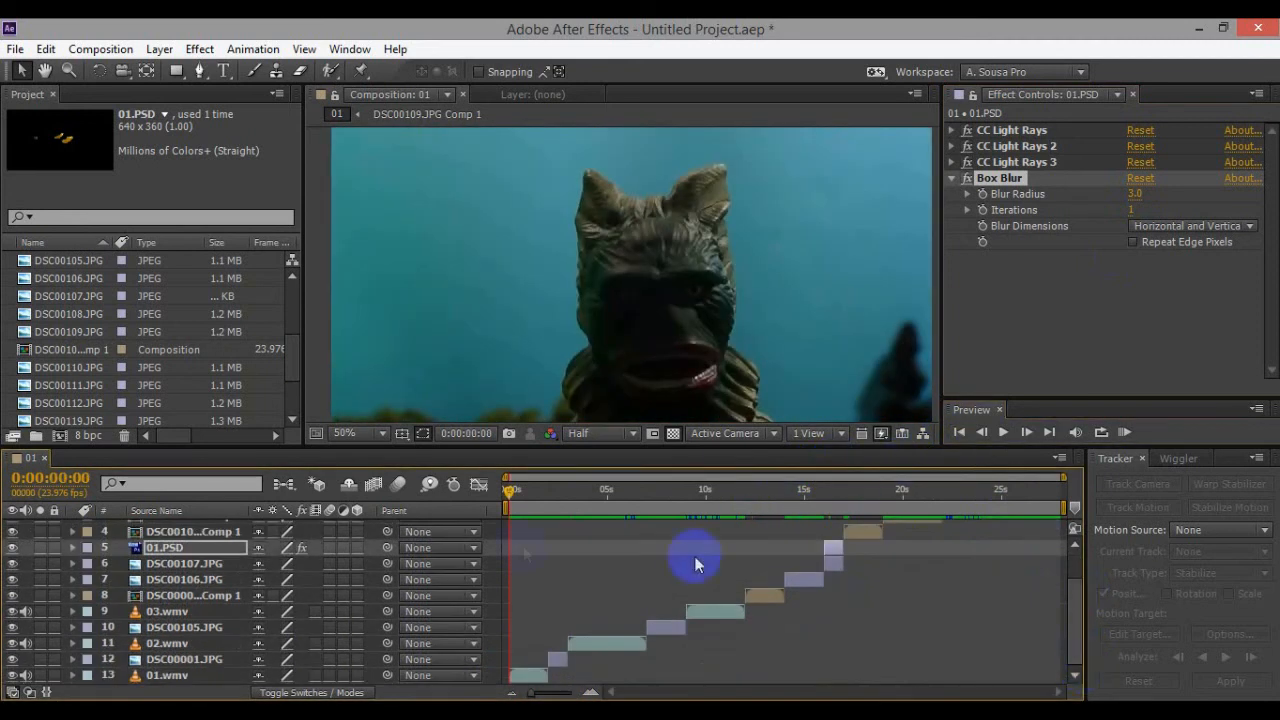
{"action": "left_click", "coordinate": [586, 490]}
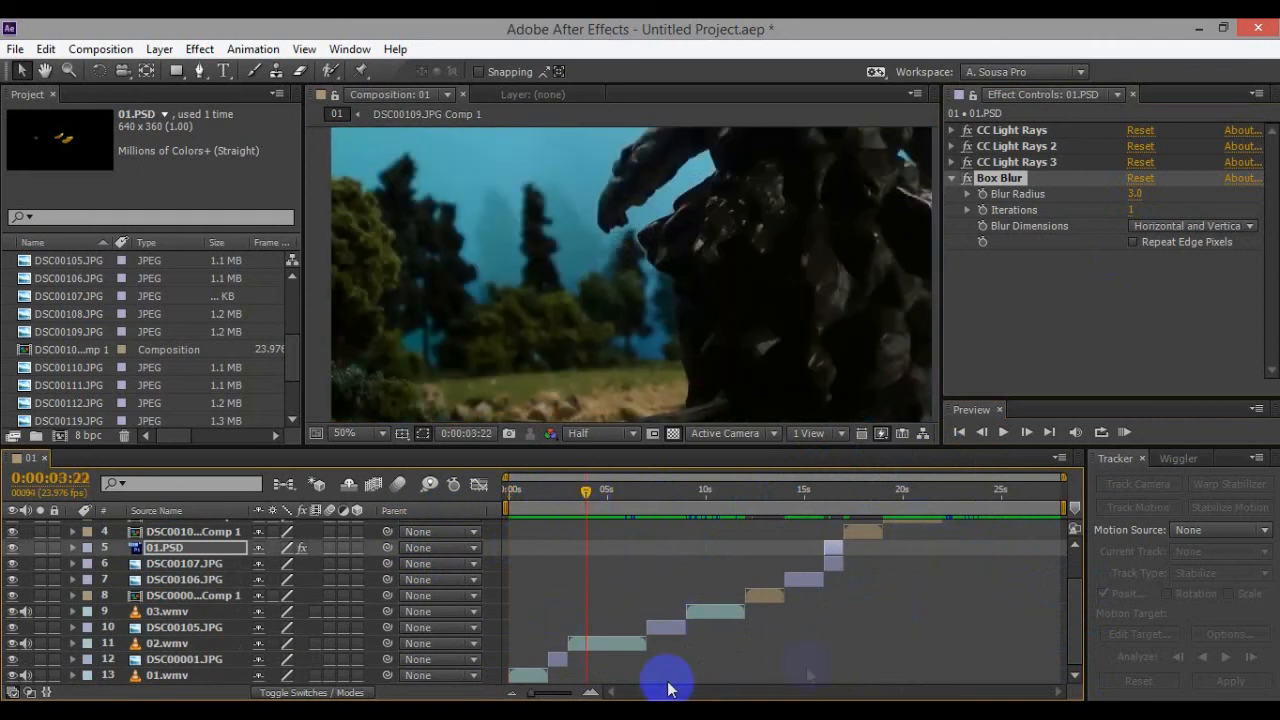
{"action": "left_click_drag", "start_coordinate": [1078, 615], "coordinate": [1080, 557]}
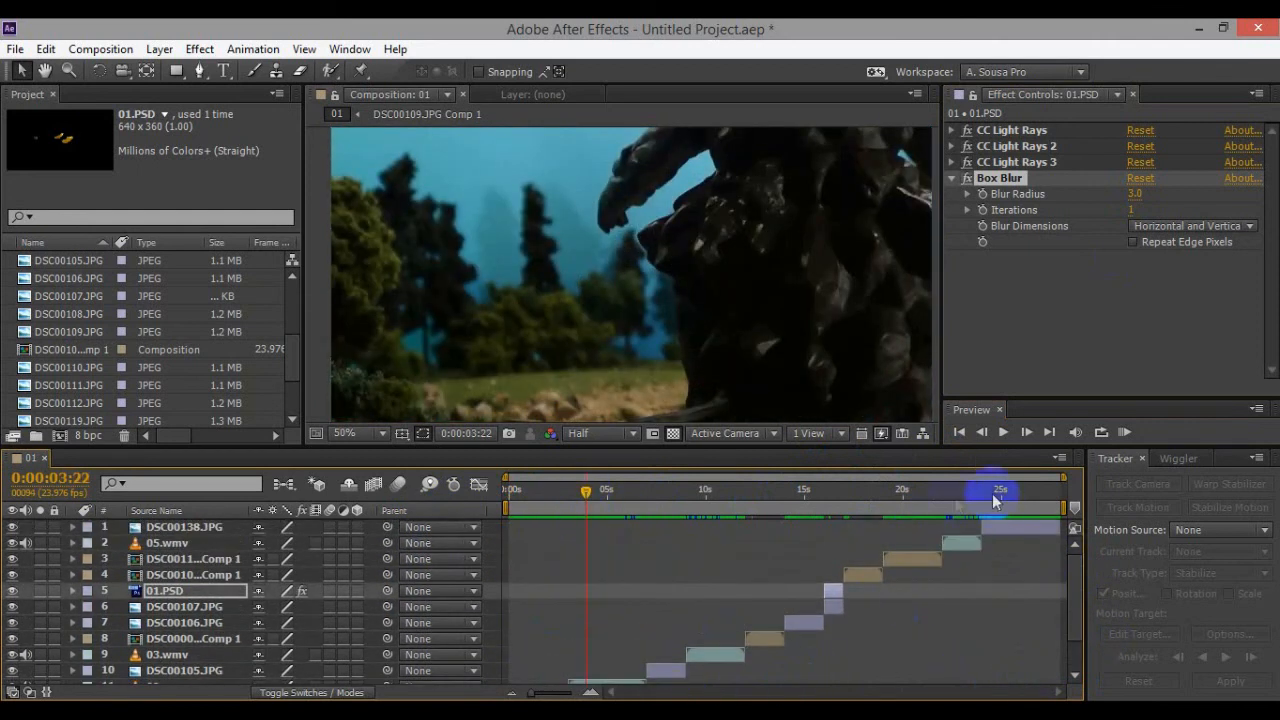
{"action": "left_click_drag", "start_coordinate": [993, 500], "coordinate": [941, 508]}
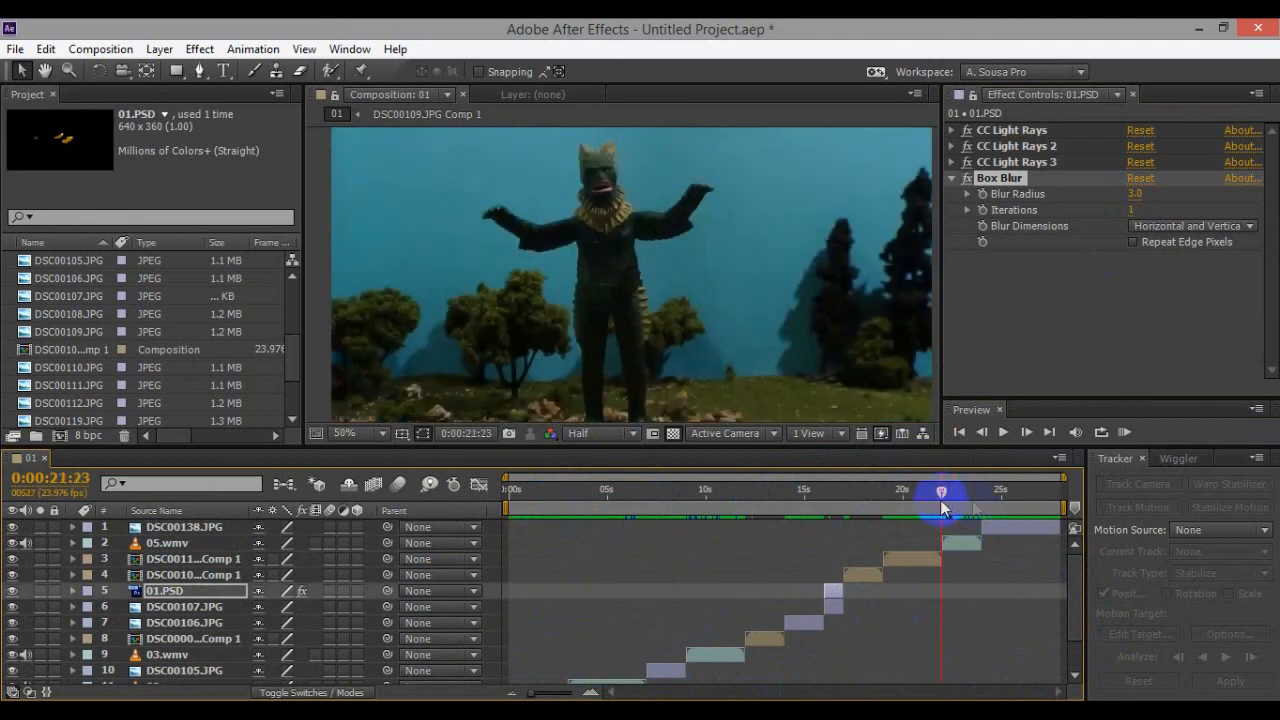
{"action": "left_click", "coordinate": [1007, 438]}
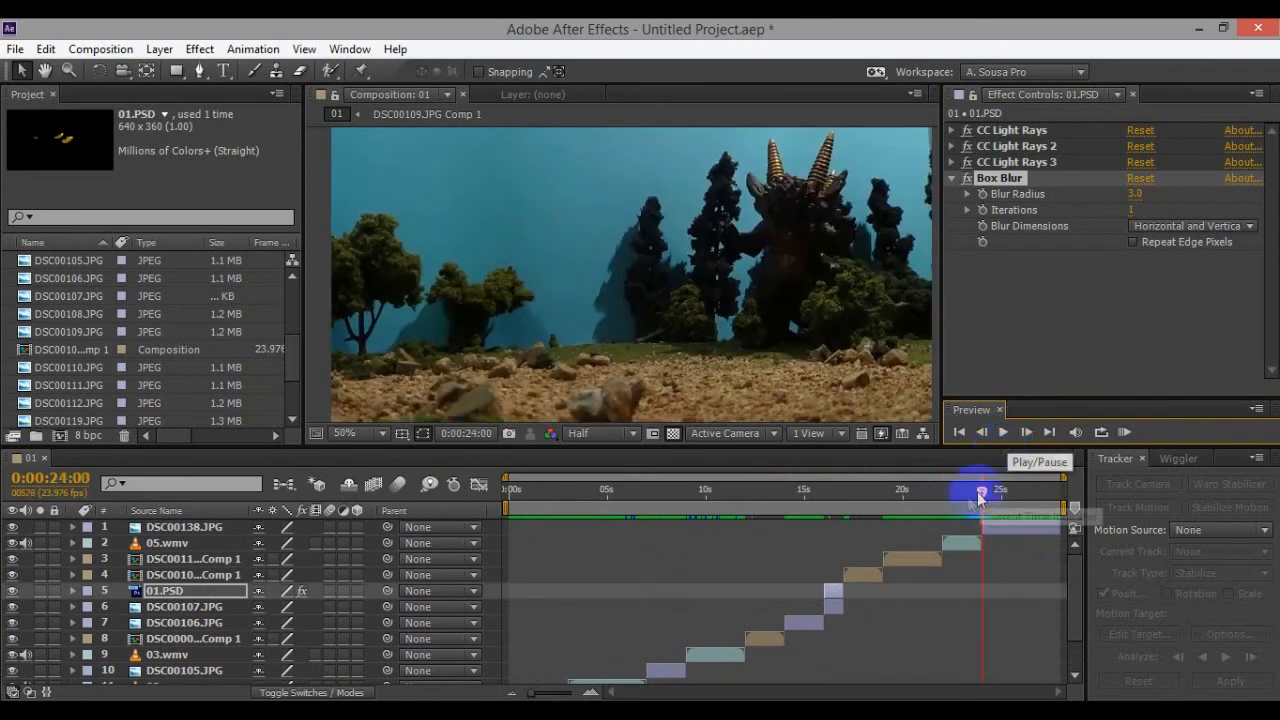
Step: Preview the shot at 22 seconds again, stop it, and select the 05.wmv clip
{"action": "left_click", "coordinate": [946, 493]}
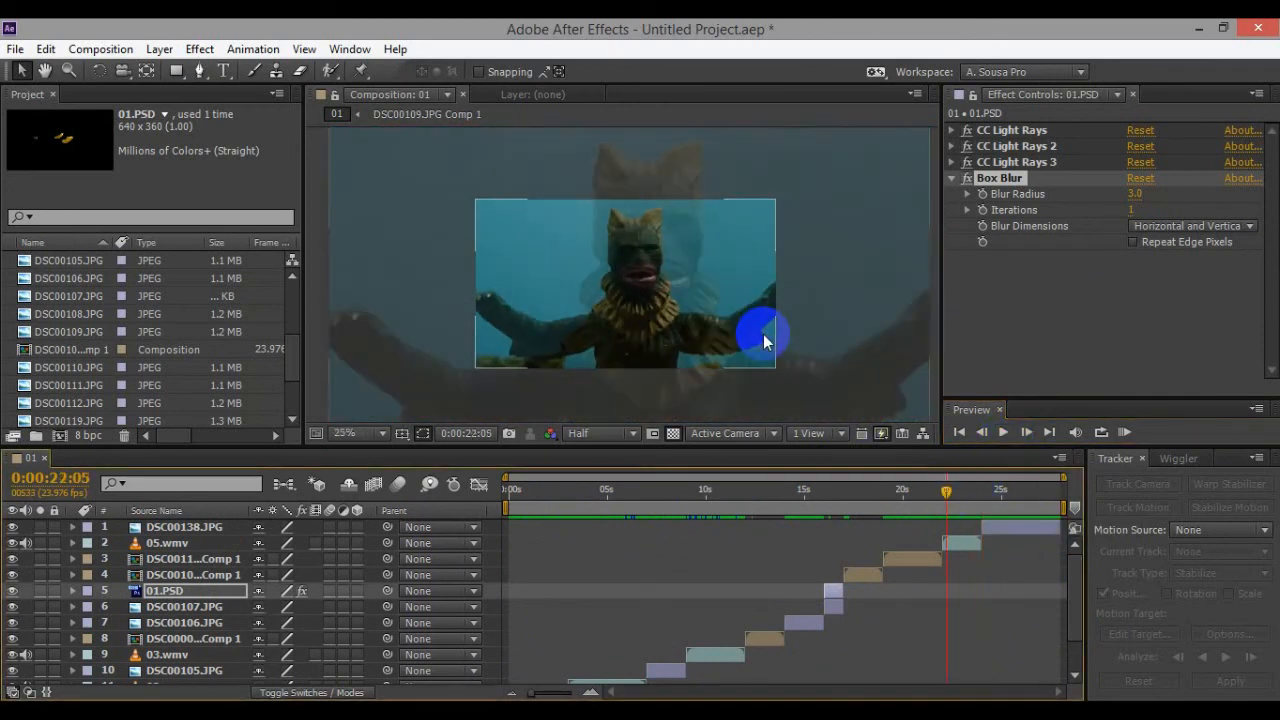
{"action": "left_click", "coordinate": [1005, 434]}
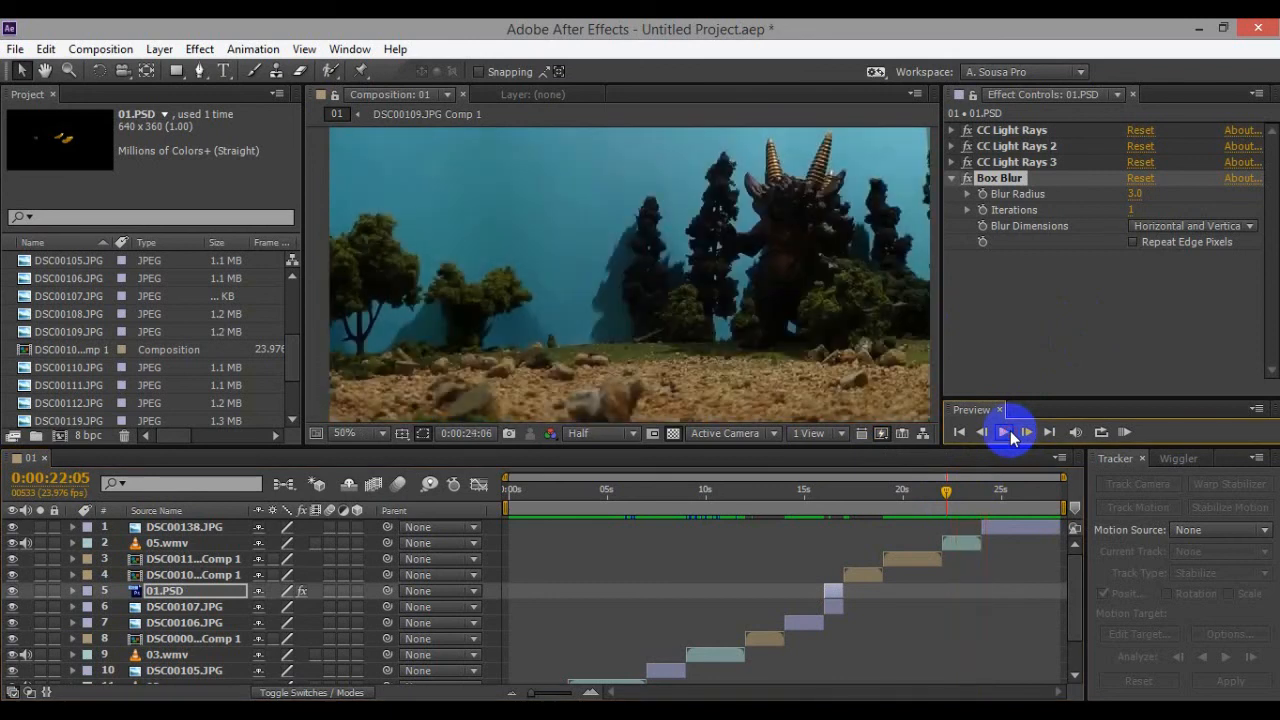
{"action": "left_click", "coordinate": [962, 570]}
{"action": "left_click", "coordinate": [955, 497]}
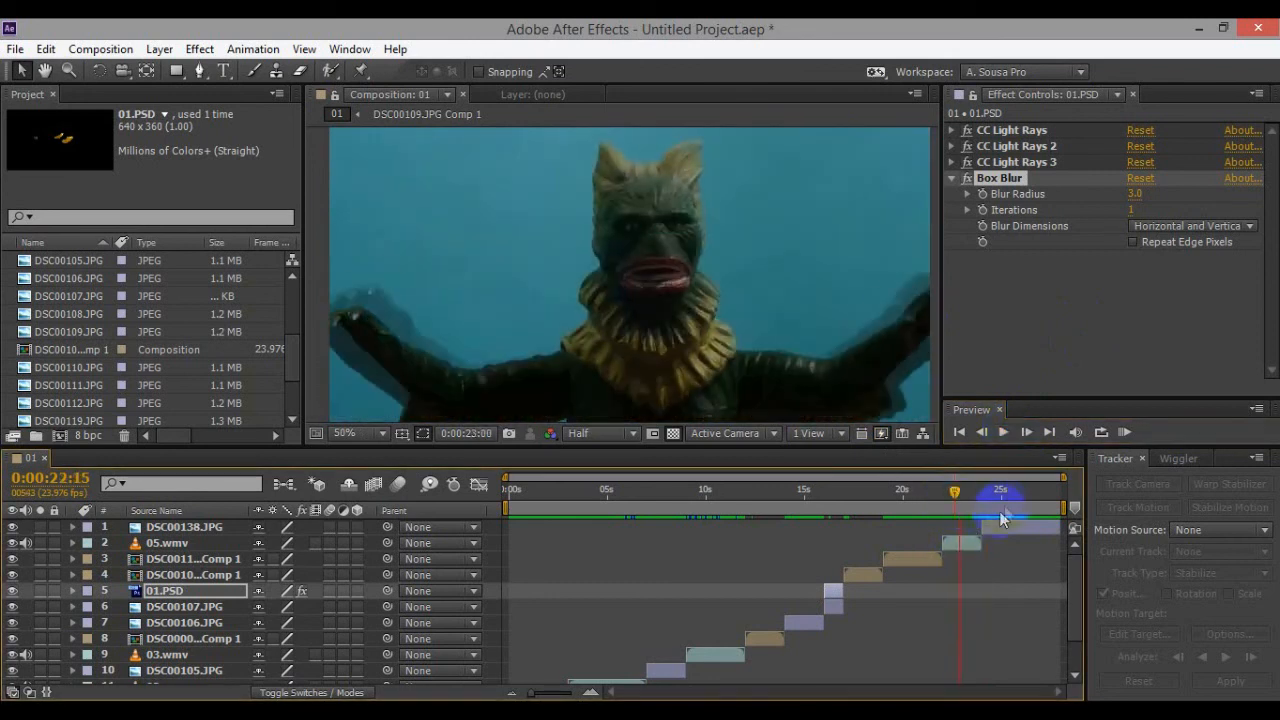
{"action": "left_click", "coordinate": [963, 487]}
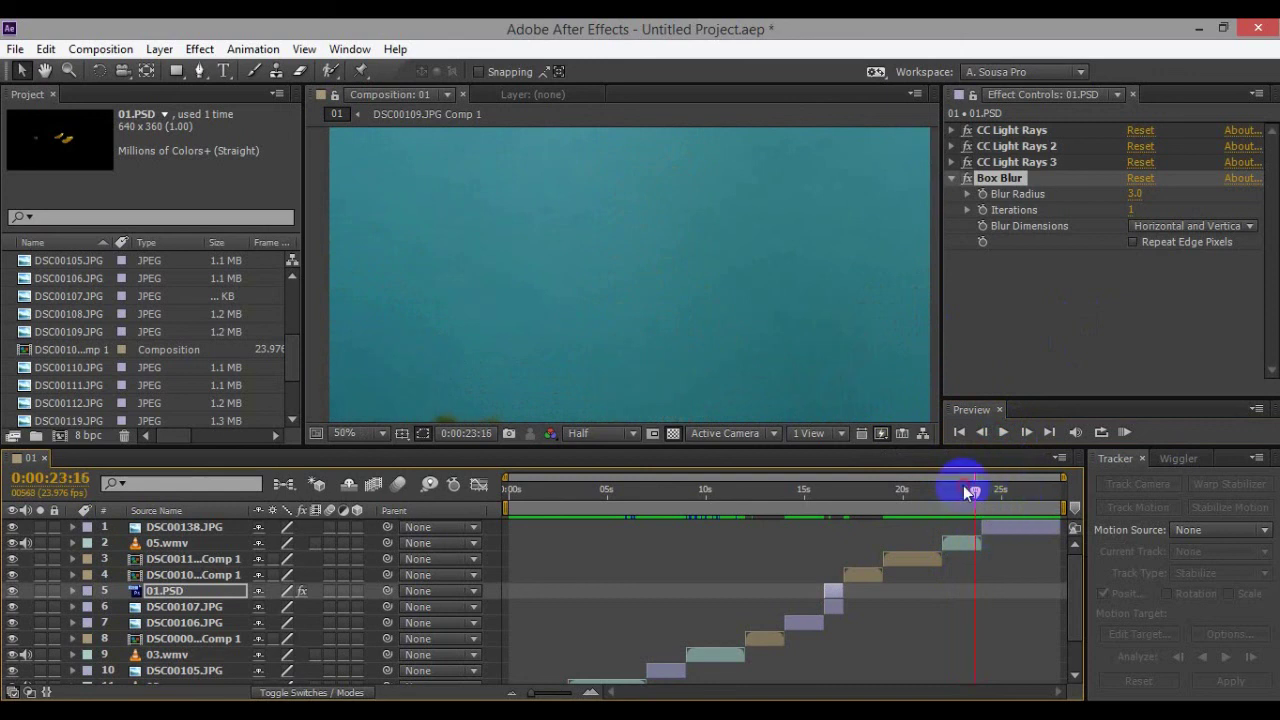
{"action": "right_click", "coordinate": [955, 545]}
{"action": "left_click", "coordinate": [949, 547]}
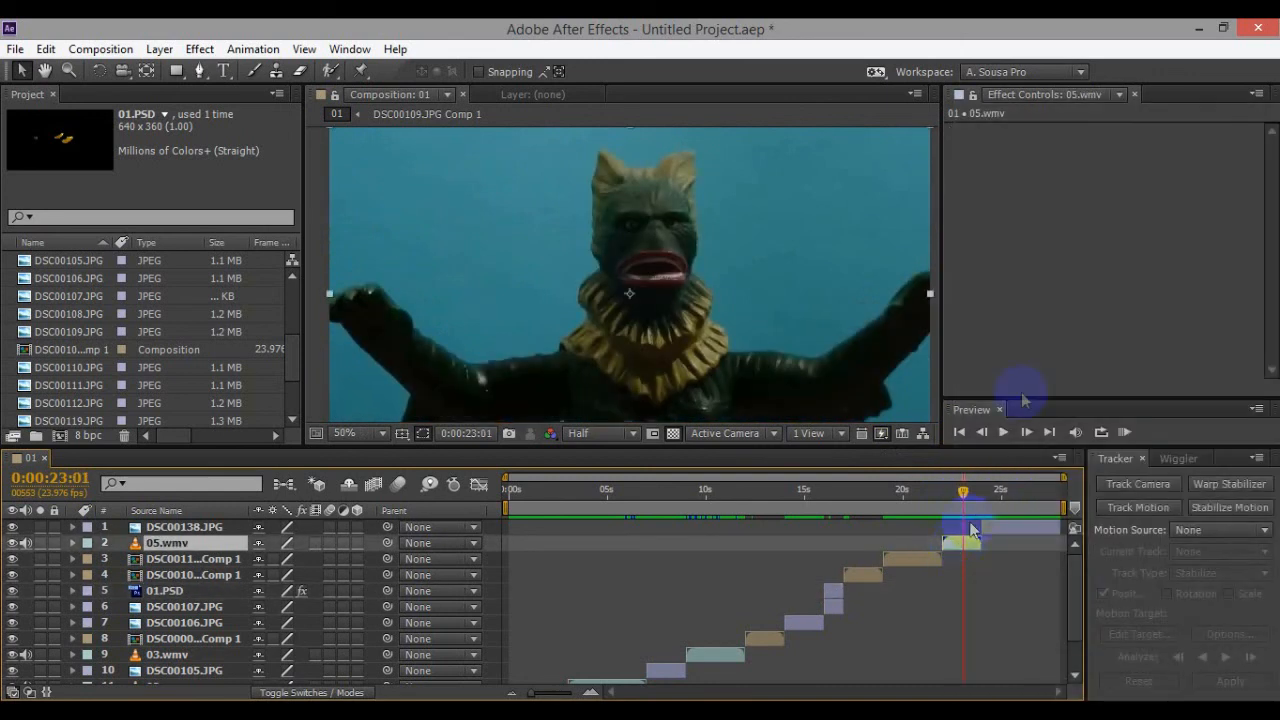
Step: Apply Pixel Motion Blur (Time effects) to the 05.wmv clip and preview it from the clip start
{"action": "right_click", "coordinate": [1049, 181]}
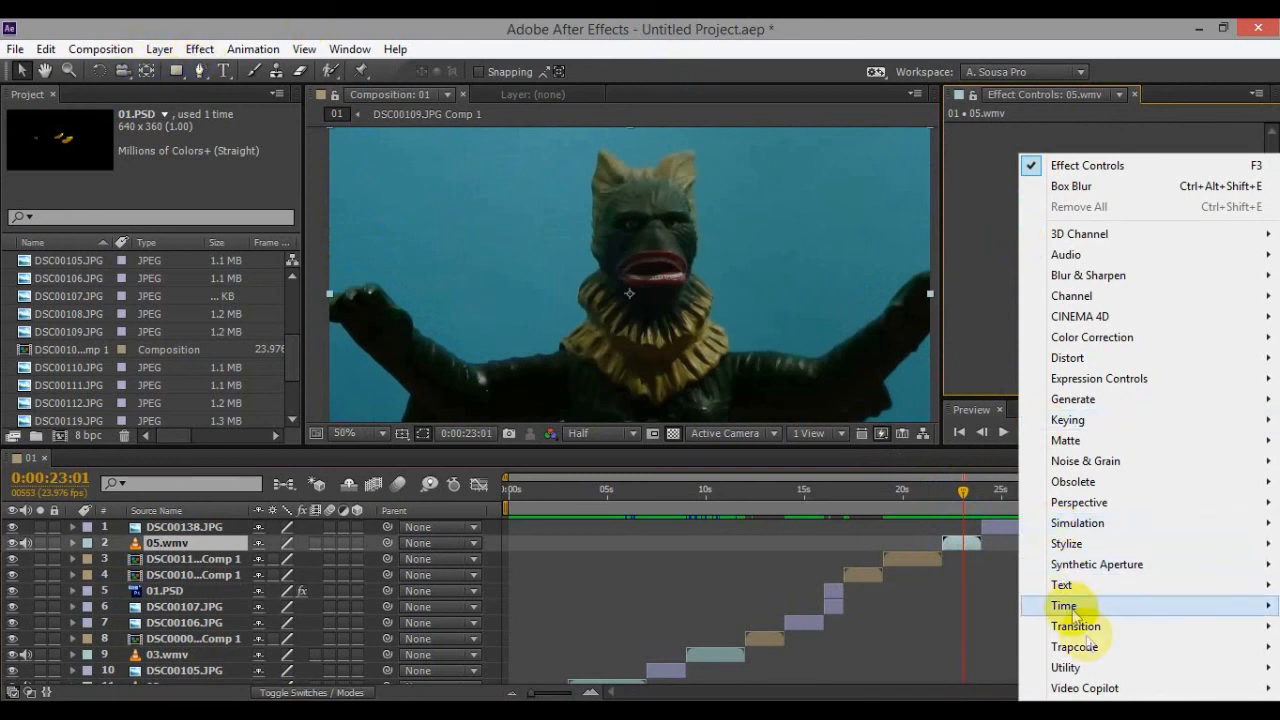
{"action": "mouse_move", "coordinate": [1064, 605]}
{"action": "left_click", "coordinate": [874, 526]}
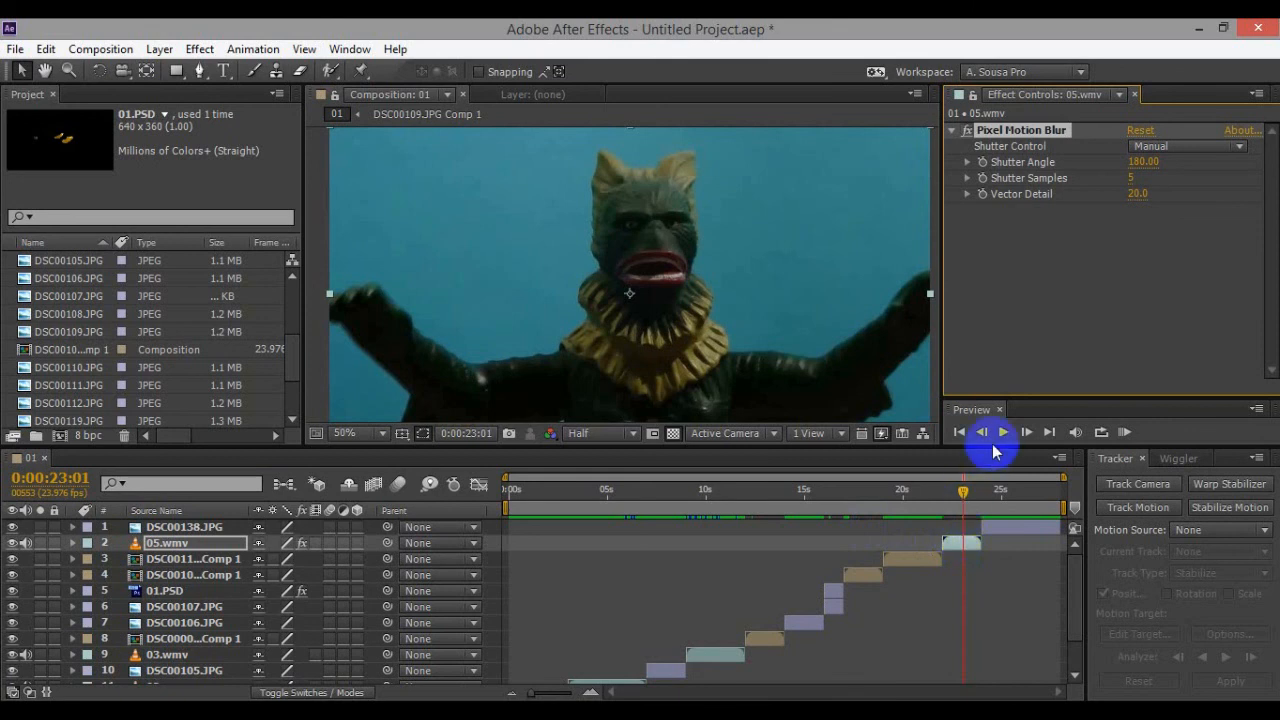
{"action": "left_click", "coordinate": [947, 511]}
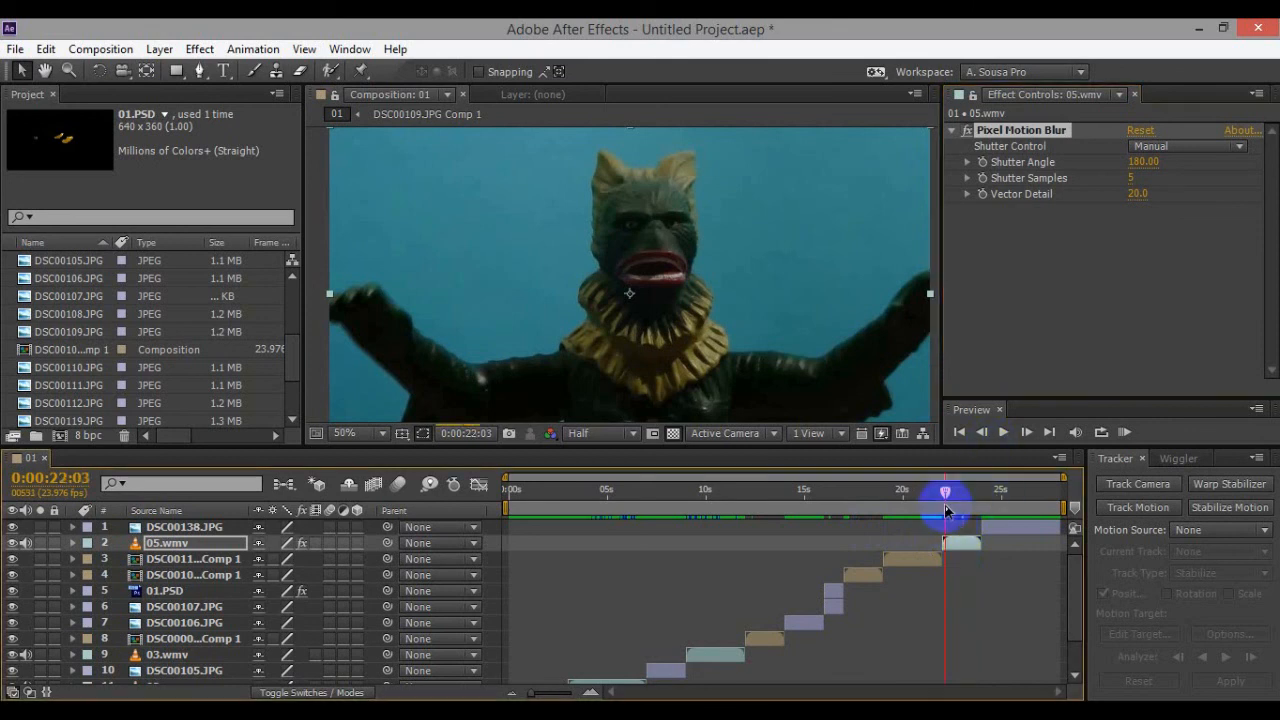
{"action": "left_click", "coordinate": [1004, 442]}
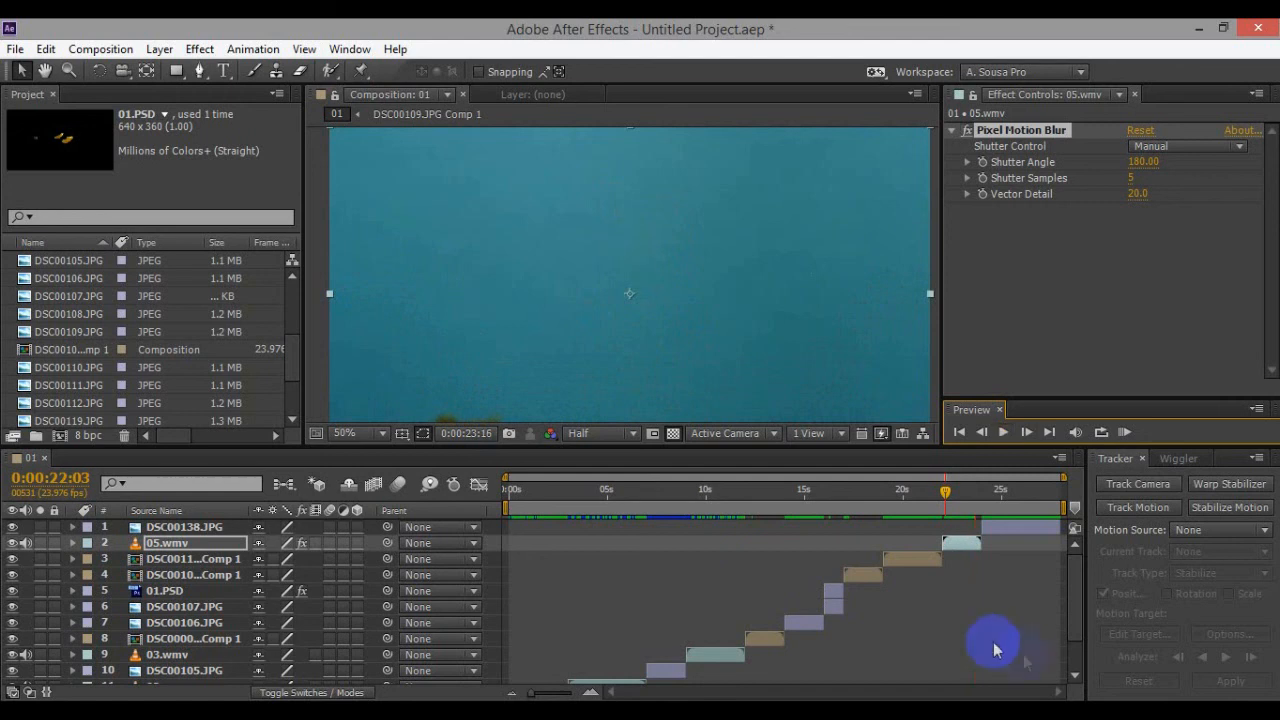
{"action": "left_click_drag", "start_coordinate": [909, 494], "coordinate": [689, 584]}
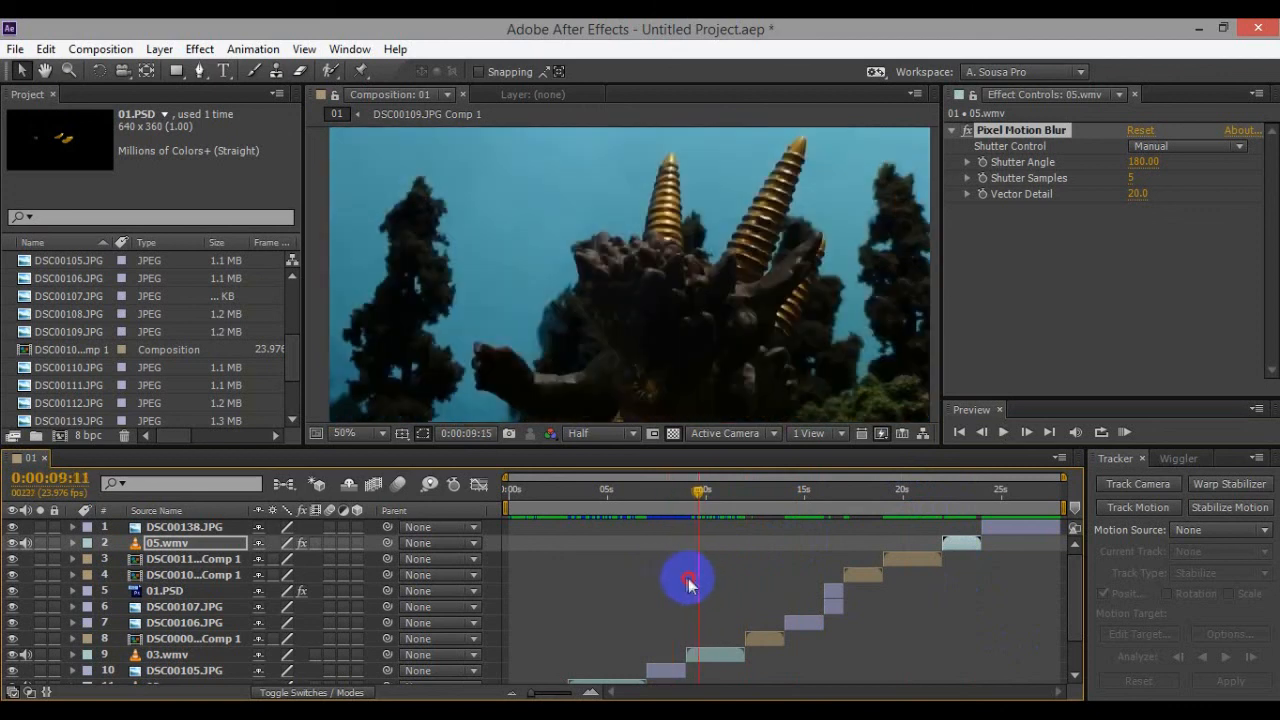
{"action": "left_click_drag", "start_coordinate": [689, 584], "coordinate": [562, 518]}
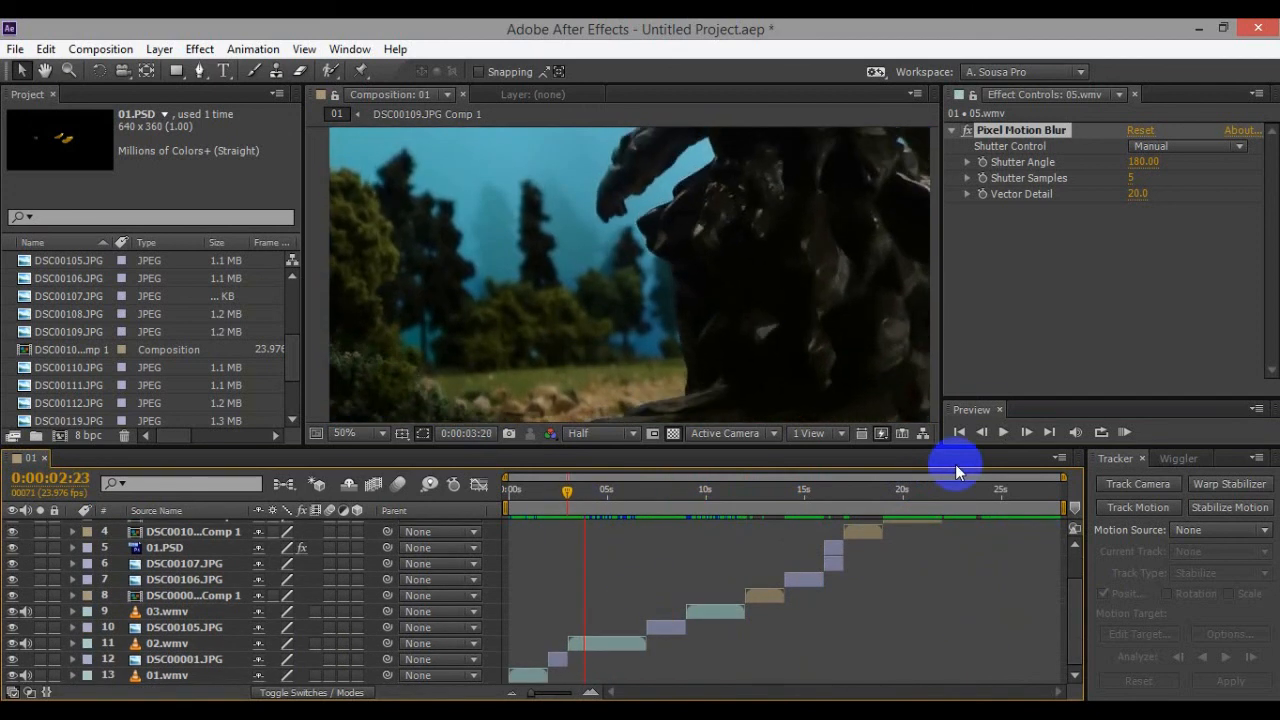